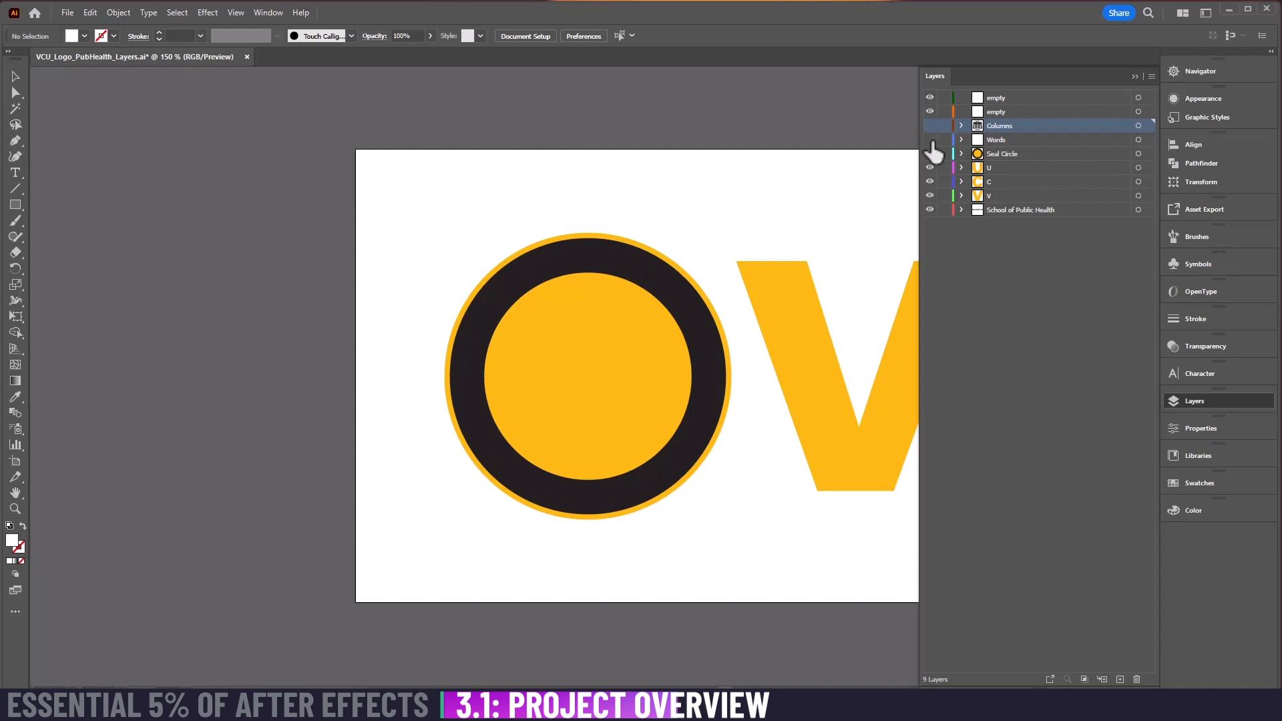
Step: Toggle the visibility of the Words and Seal Circle layers to examine which parts of the seal they contain
click(930, 139)
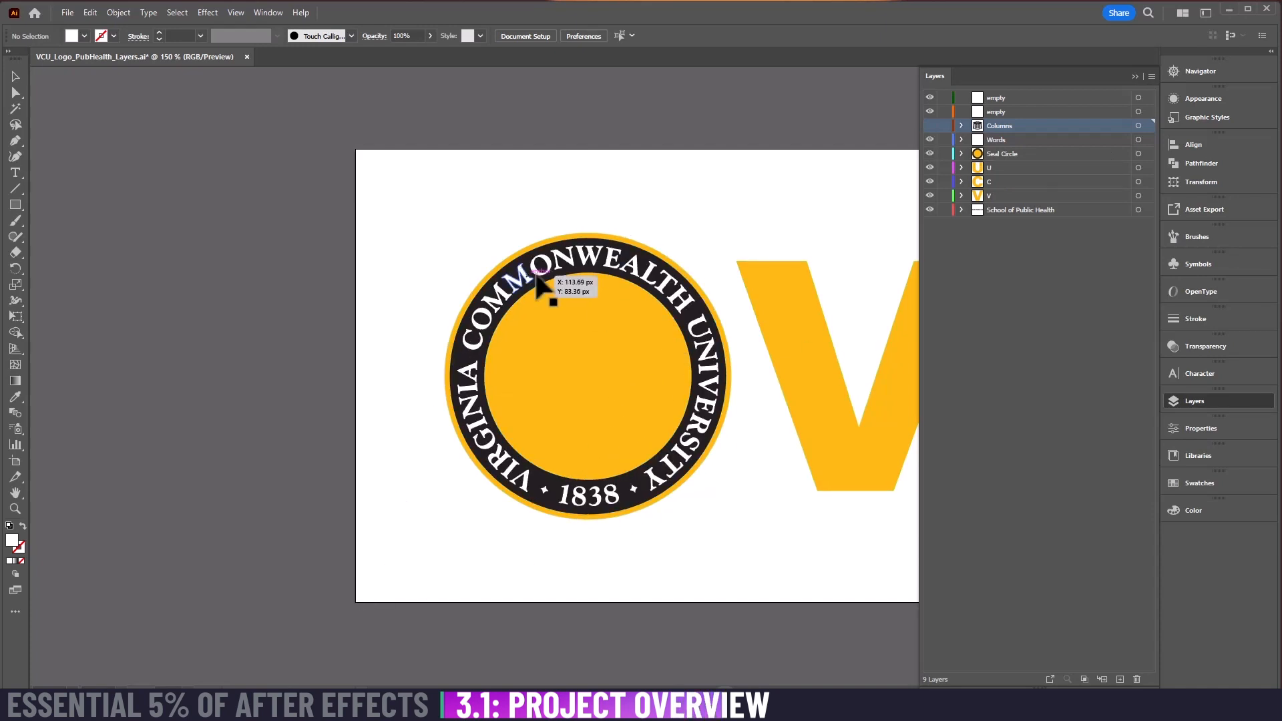
click(930, 139)
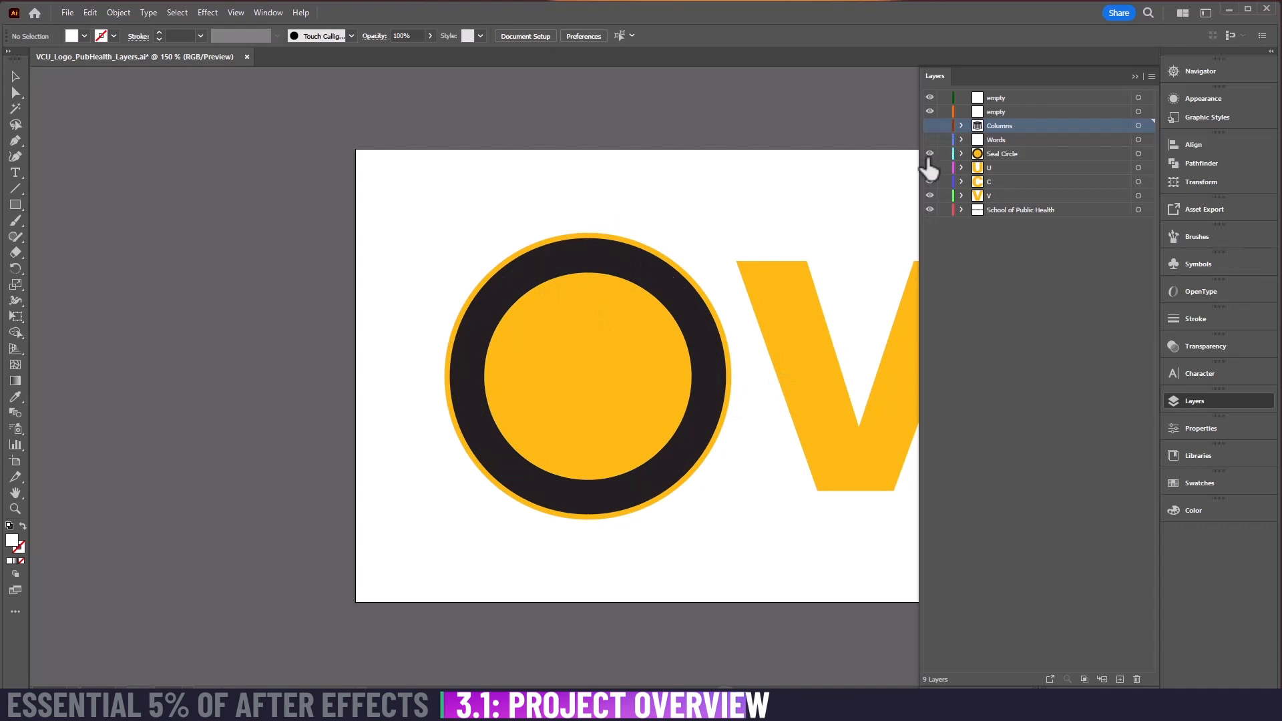
click(929, 154)
click(930, 153)
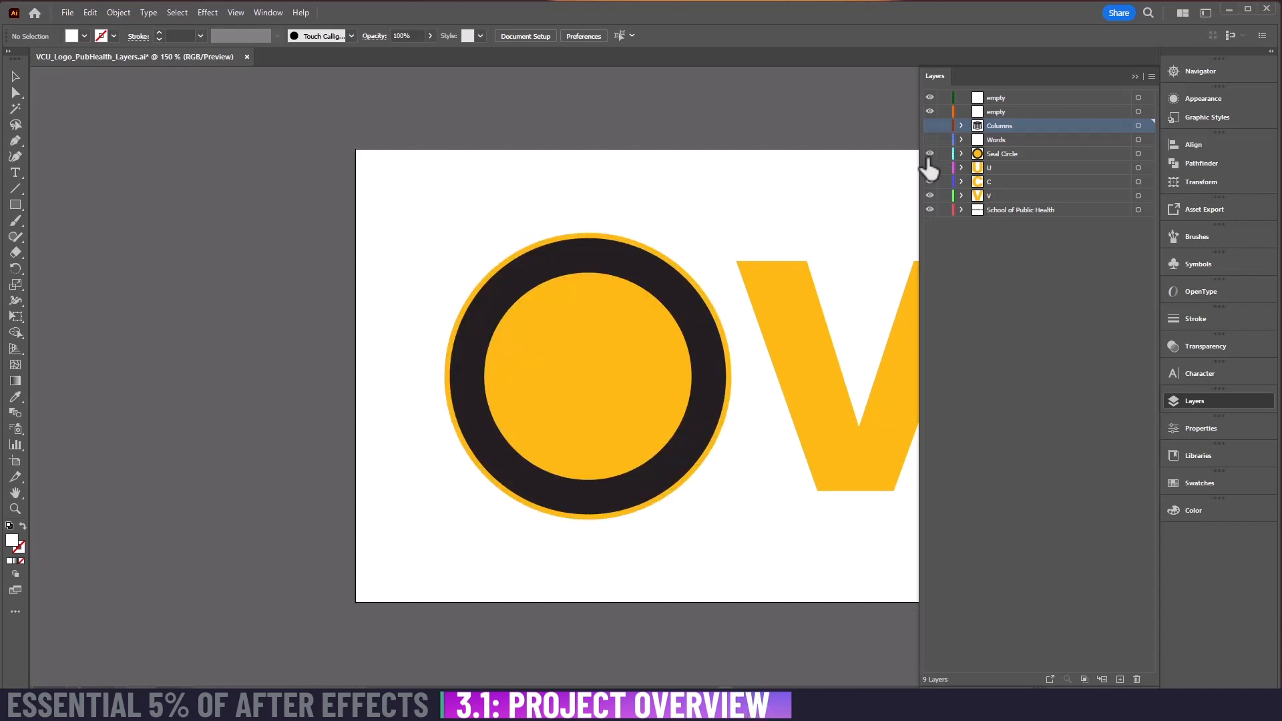
Step: Hide and show the V, C, U and Seal Circle layers to examine how the logo's shapes are separated
scroll(573, 314, down, 1)
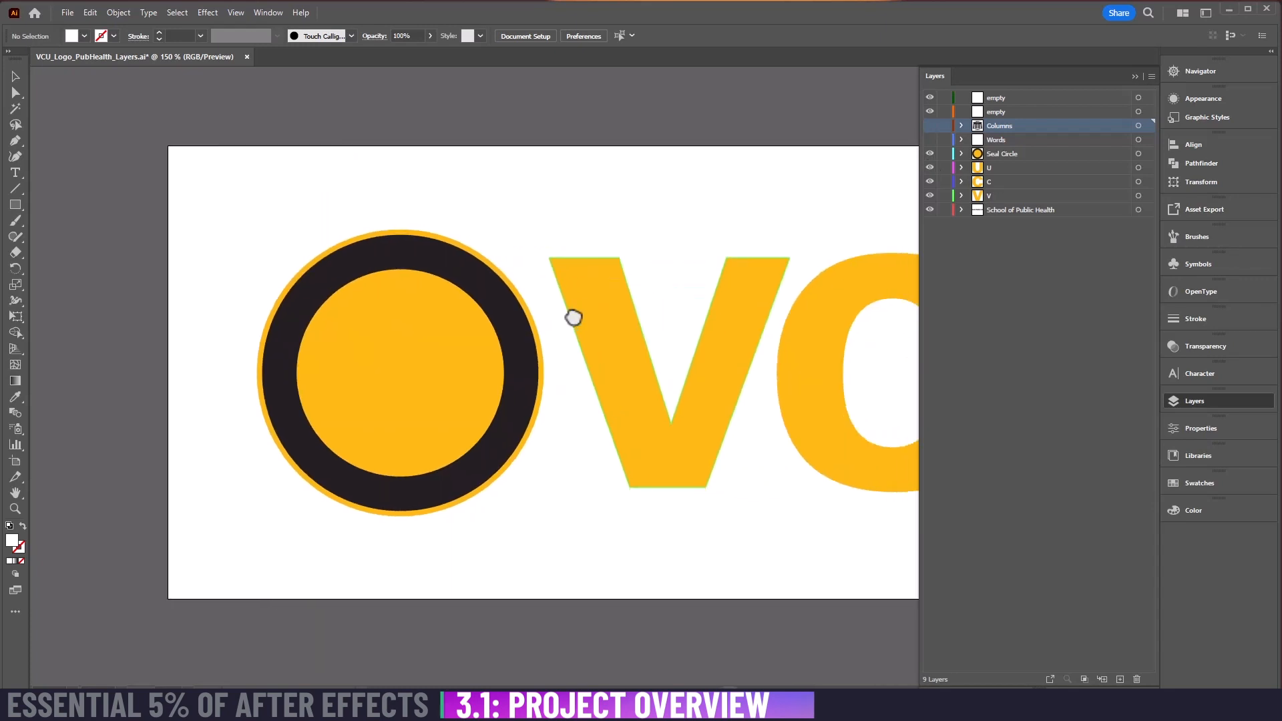
scroll(573, 317, down, 1)
drag(572, 315, 328, 299)
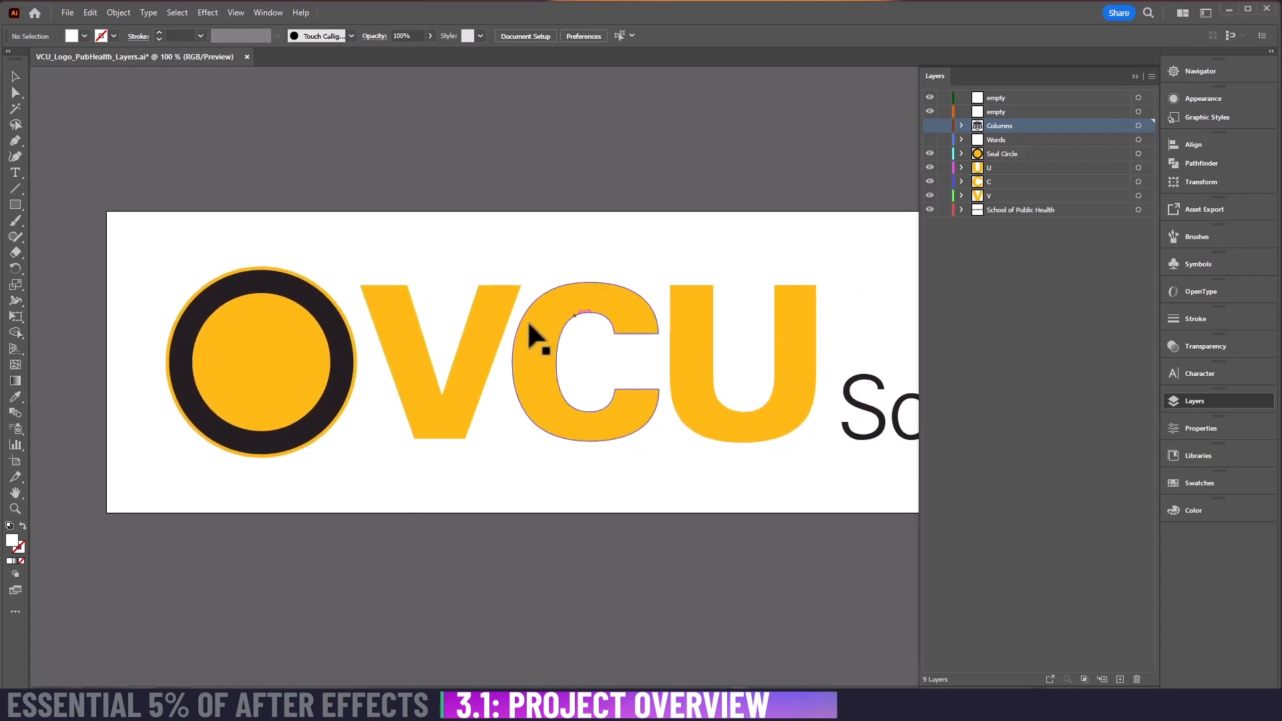
click(930, 183)
click(932, 197)
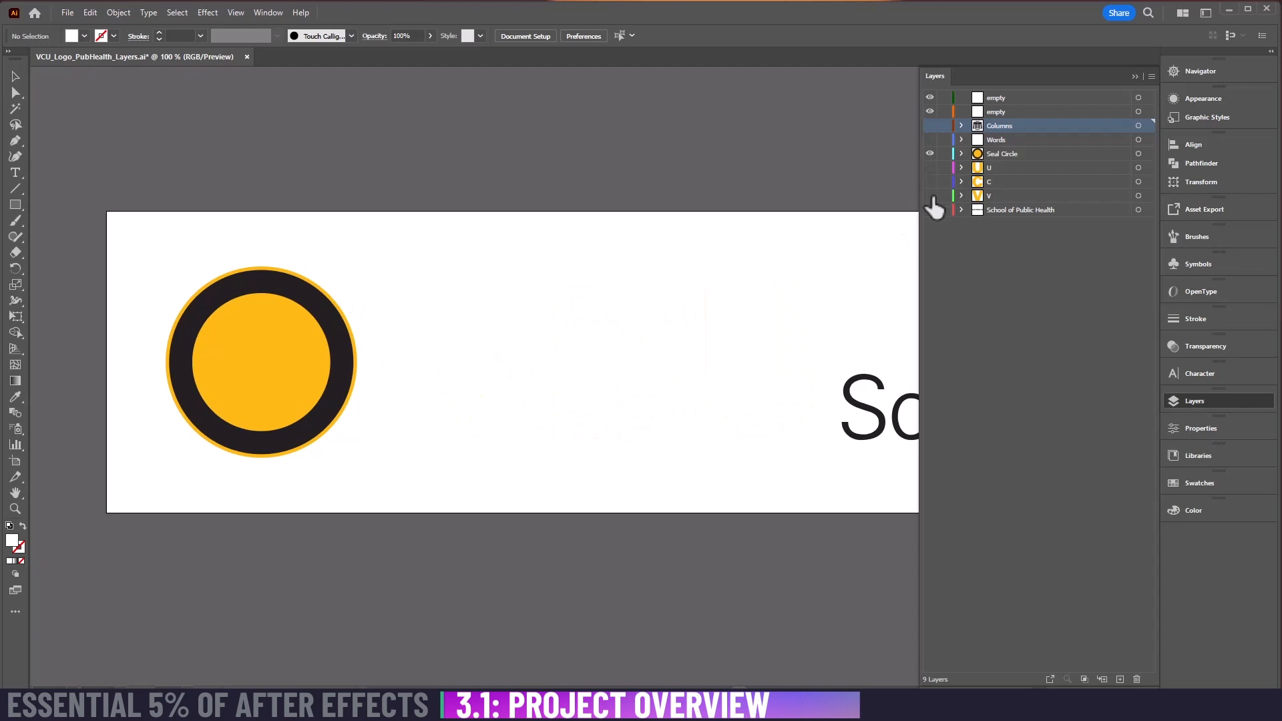
click(932, 197)
click(931, 180)
click(930, 165)
click(931, 154)
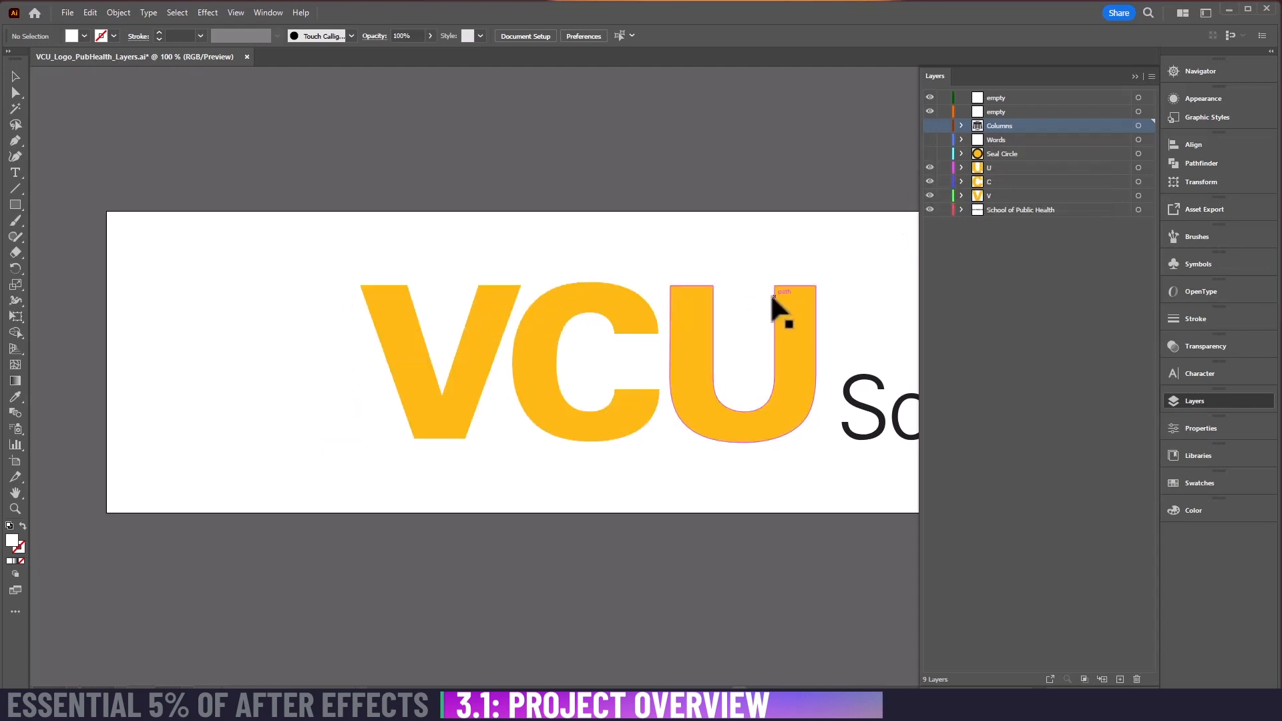
drag(776, 306, 247, 320)
click(930, 153)
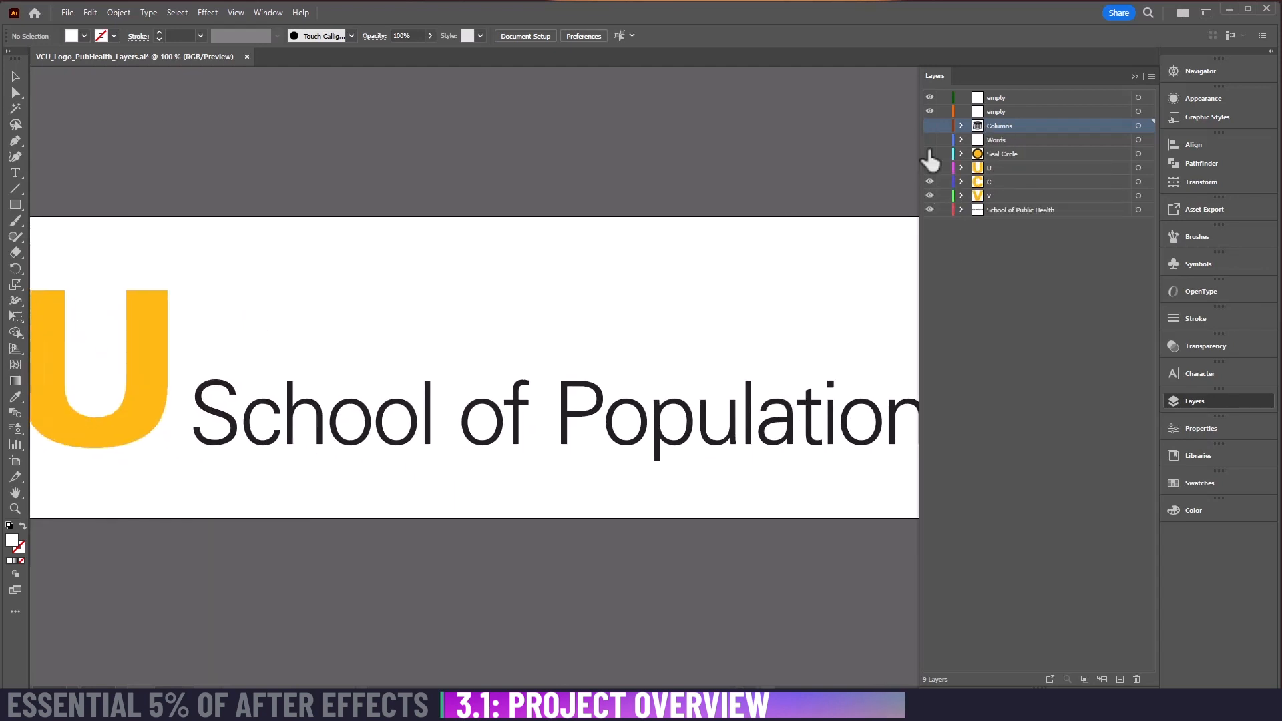
Step: Toggle the School of Public Health layer's visibility to examine the text it holds within the whole logo
key(ctrl+minus)
key(ctrl+minus)
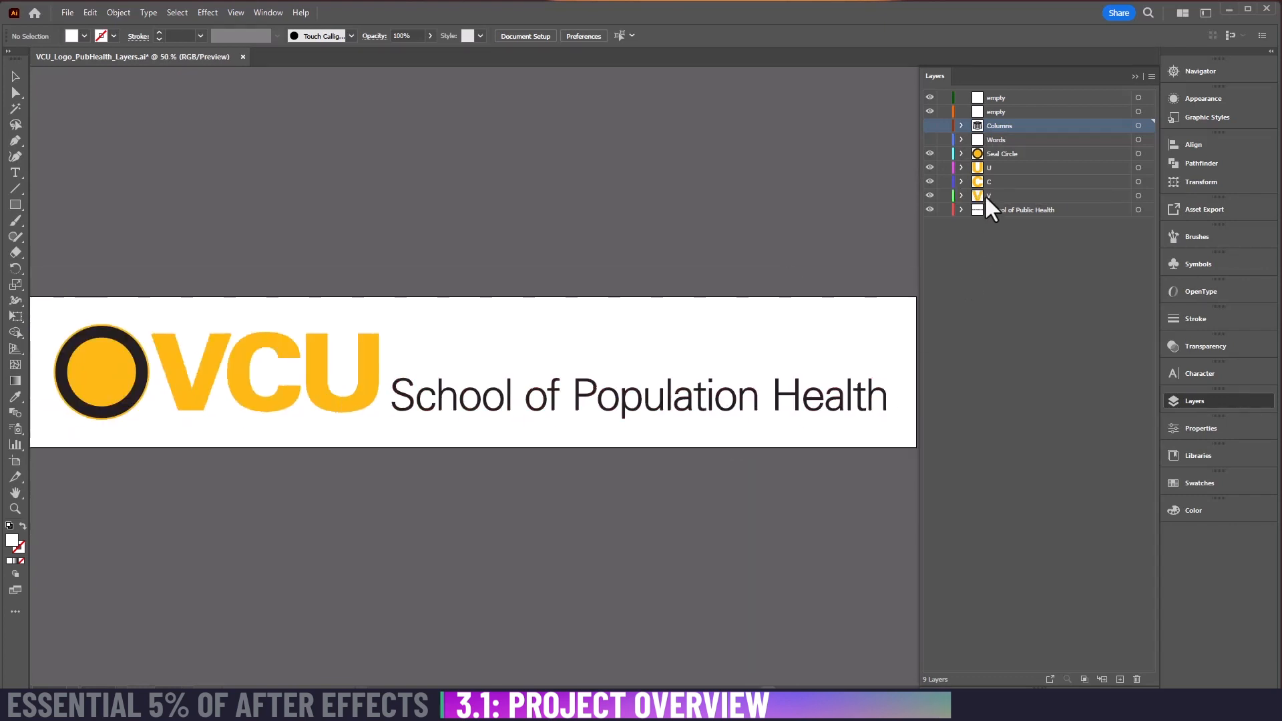
click(930, 210)
click(930, 210)
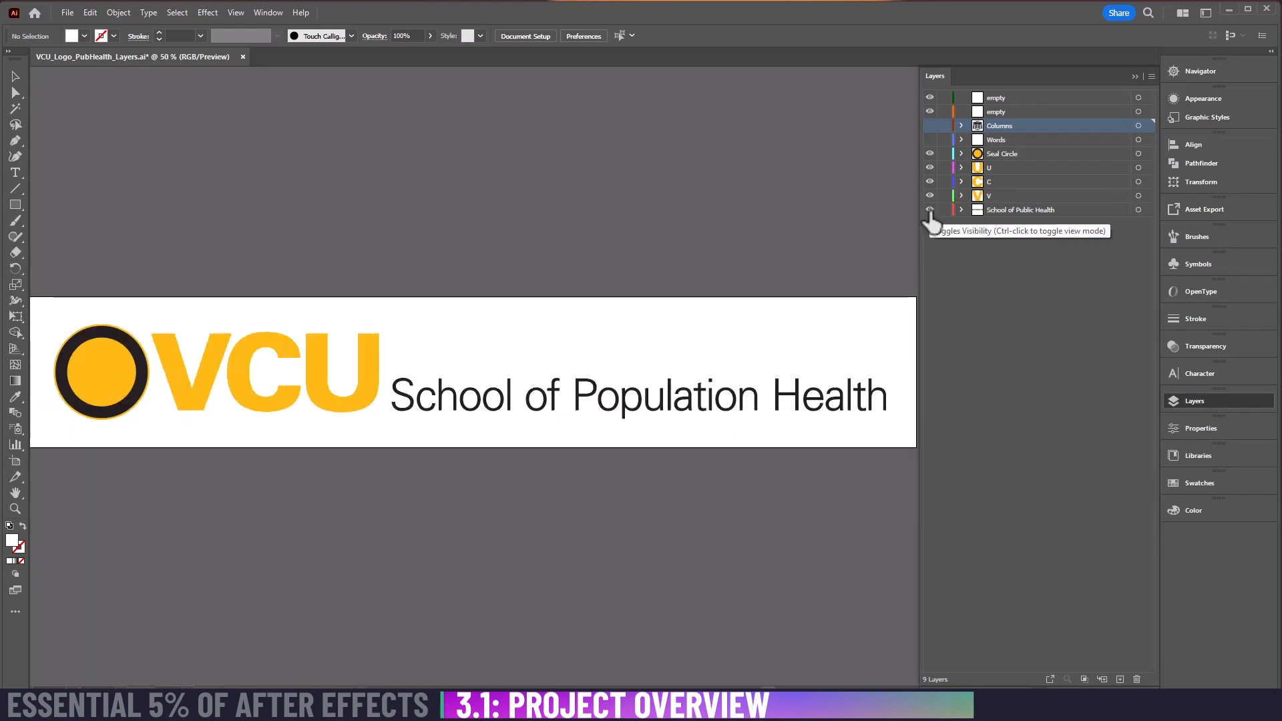
drag(431, 360, 395, 330)
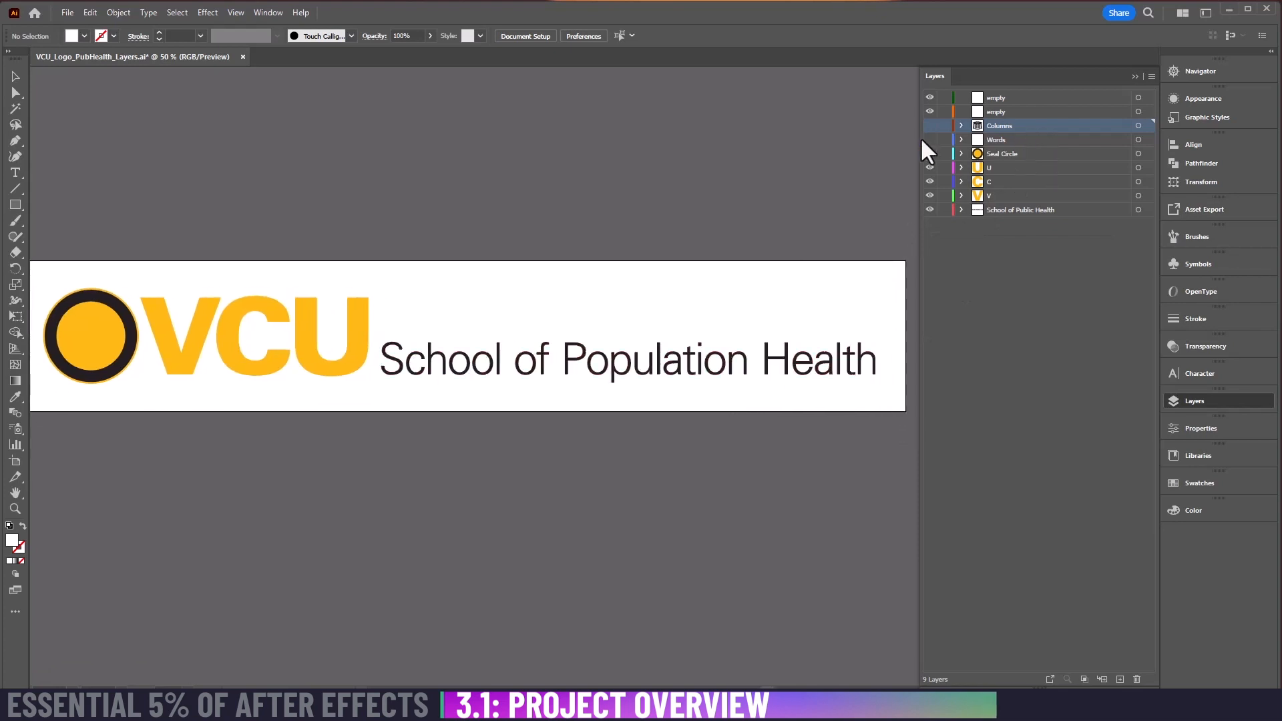
Step: Show the Words and Columns layers so the seal is complete, and inspect the seal up close
click(929, 139)
click(928, 125)
drag(186, 327, 476, 315)
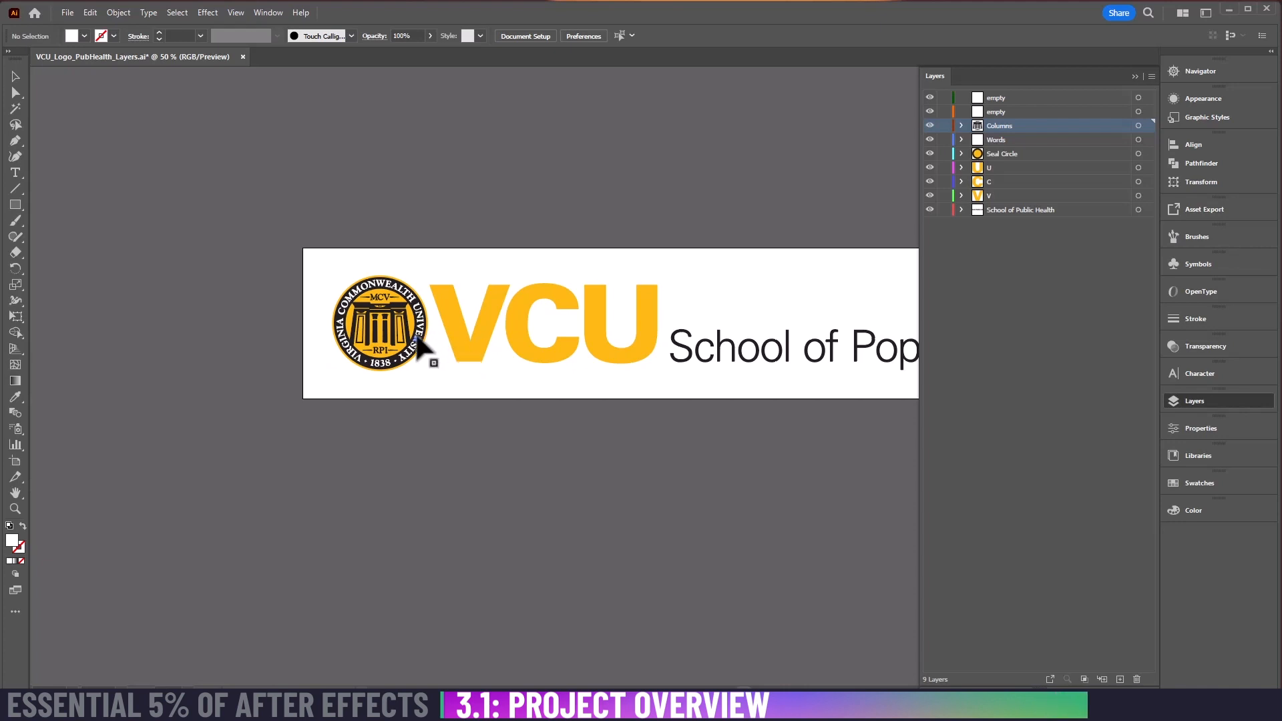
key(ctrl+equal)
key(ctrl+equal)
key(ctrl+equal)
drag(235, 320, 770, 421)
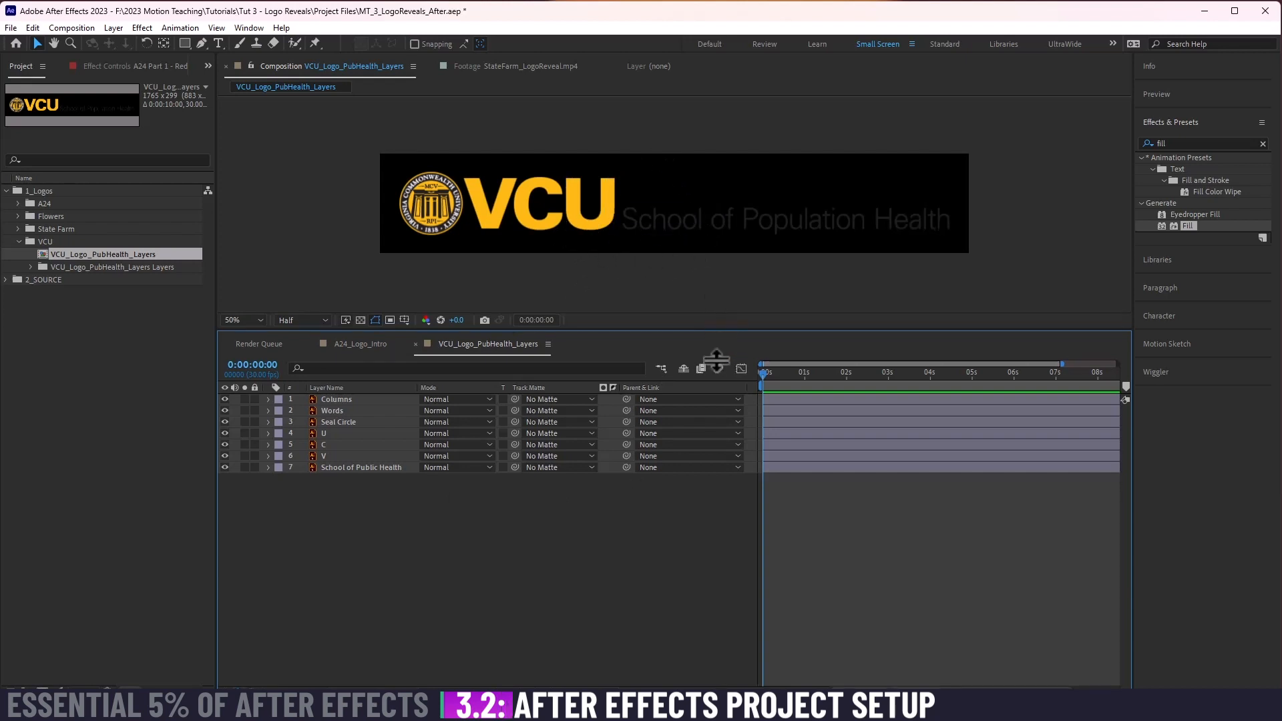
Step: In After Effects, resize the VCU_Logo_PubHealth_Layers composition to 1920 × 1080 px and turn on the transparency grid
drag(715, 331, 713, 475)
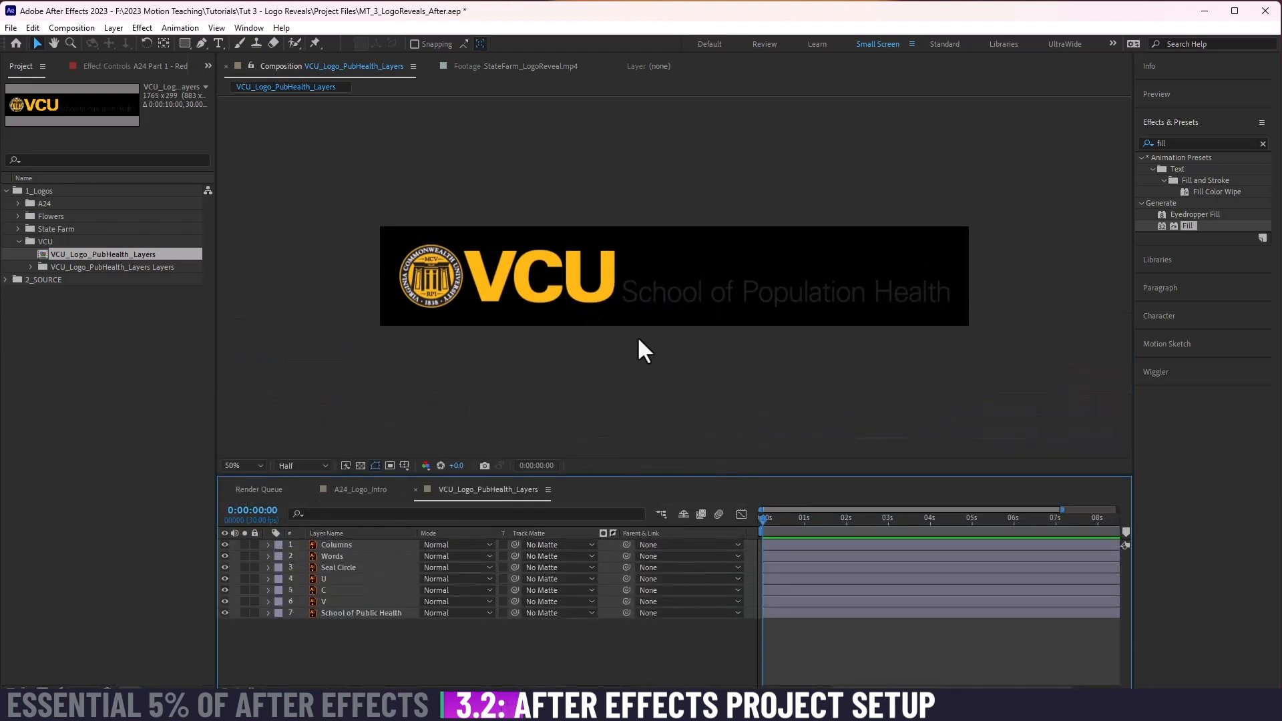
key(ctrl+k)
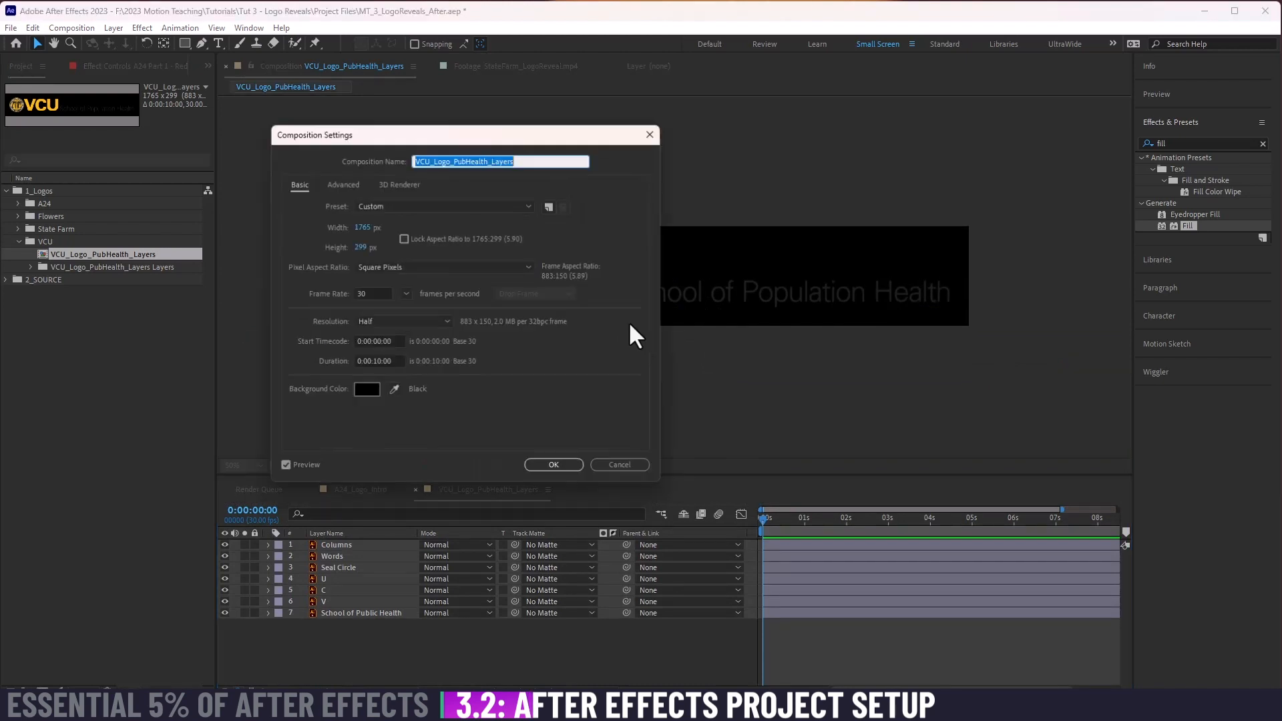
click(362, 227)
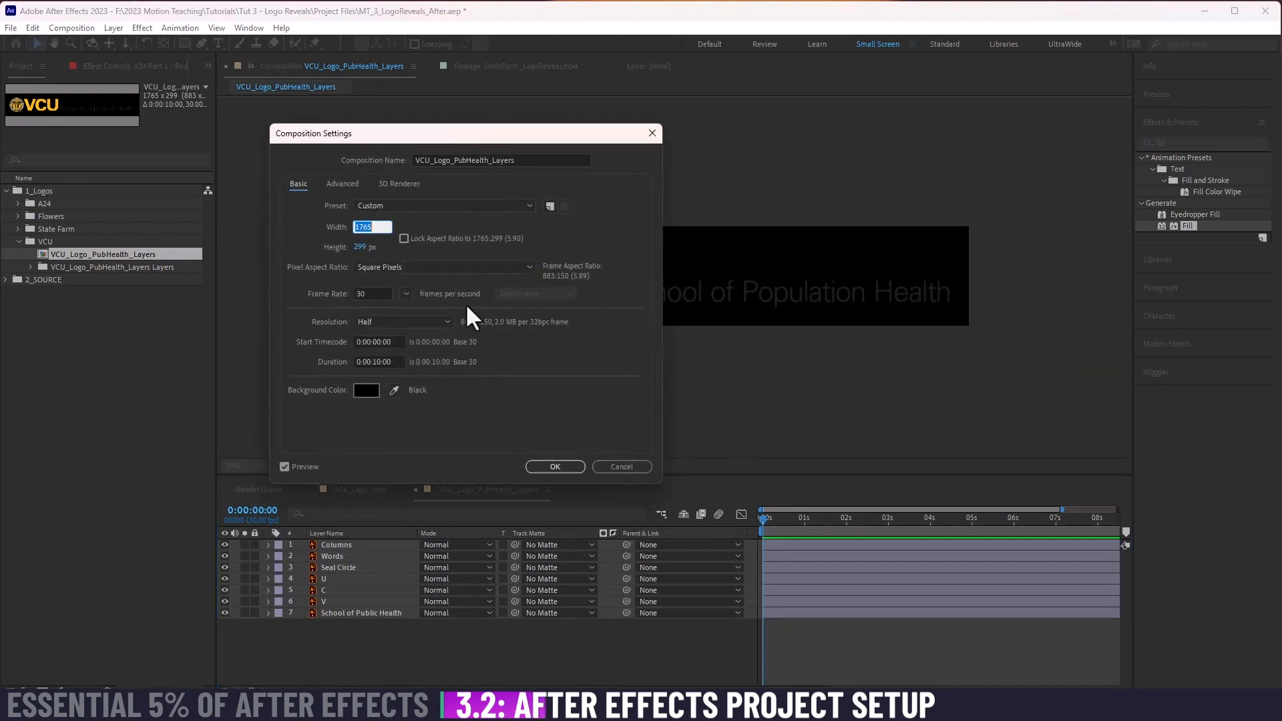
text(1920)
key(Tab)
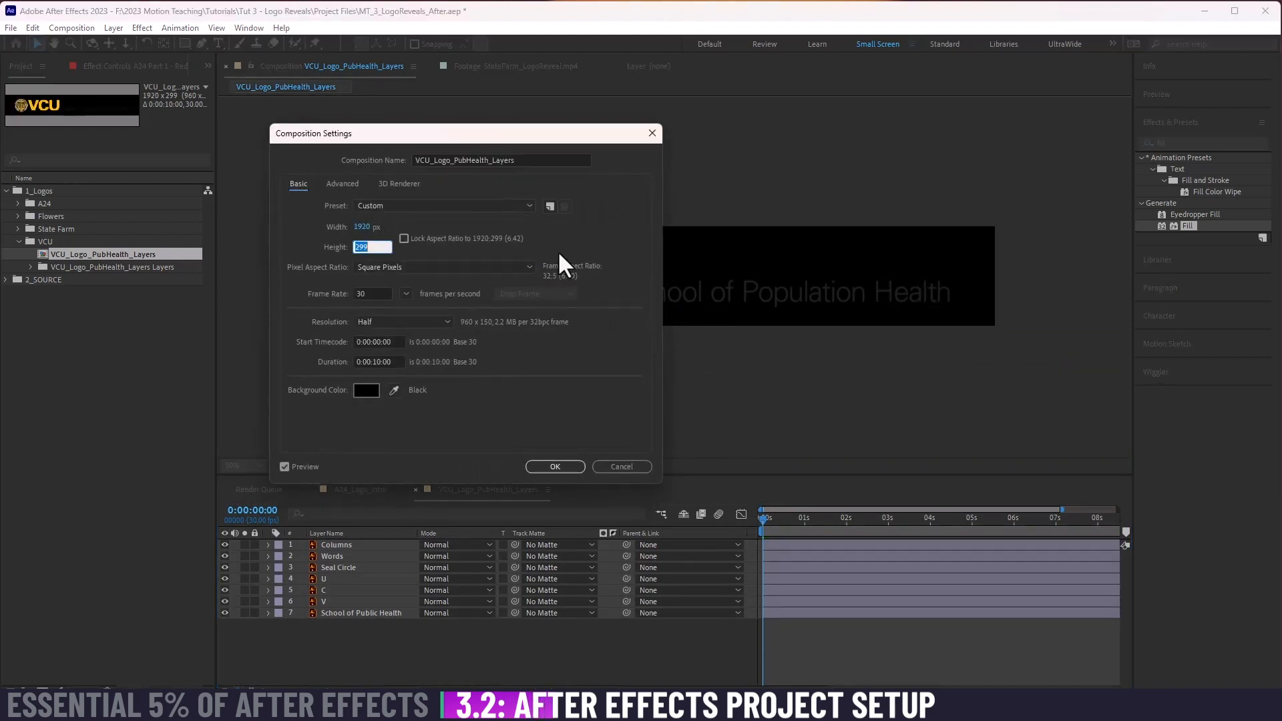
text(1080)
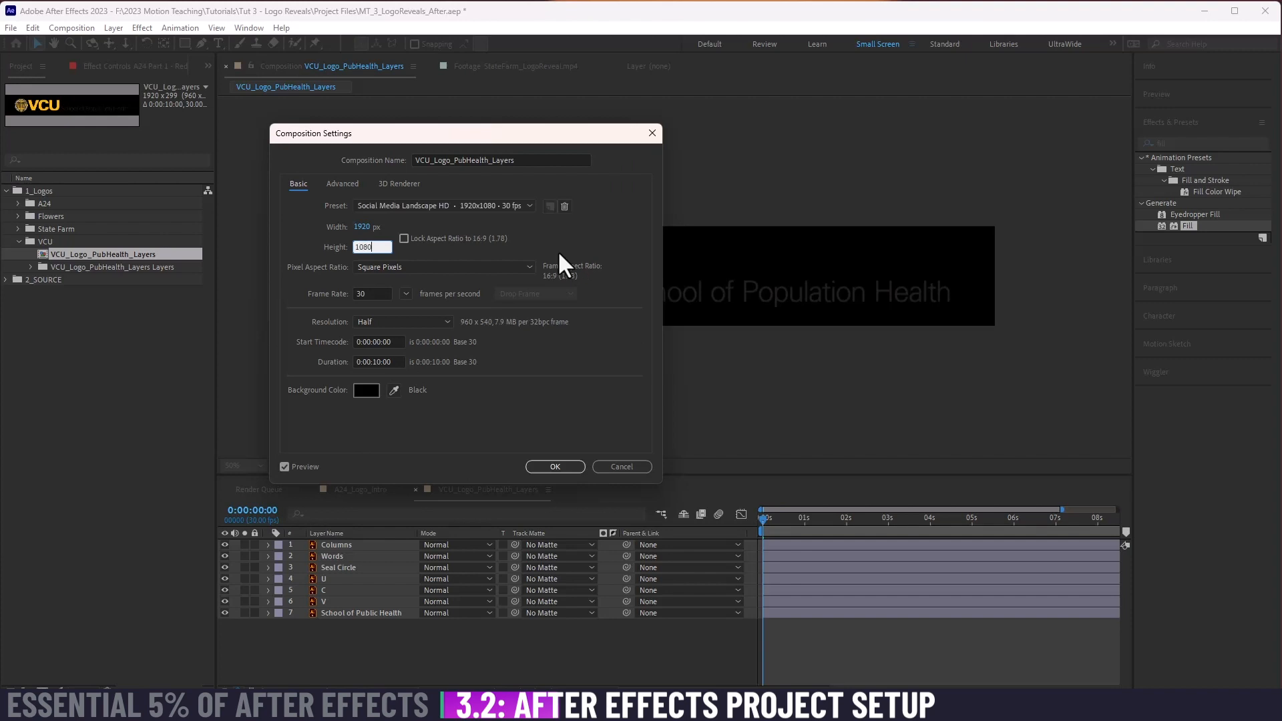
click(562, 469)
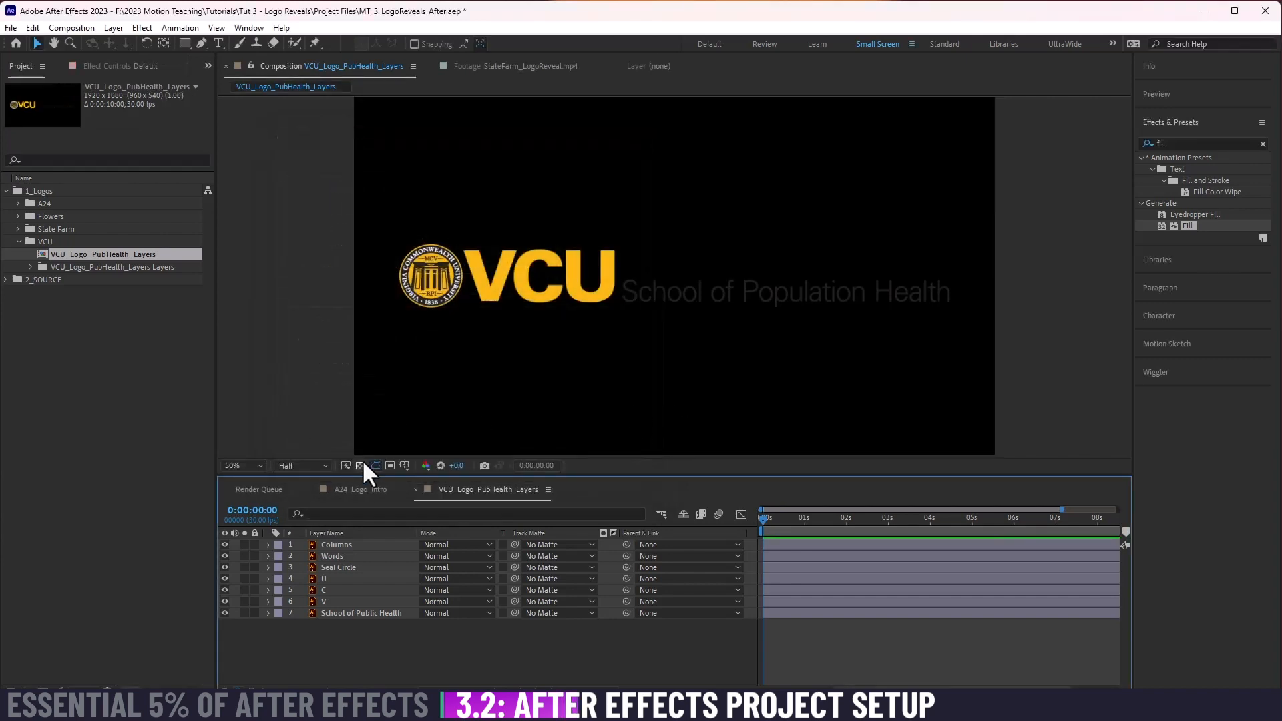
click(361, 465)
mouse_move(647, 325)
mouse_down()
mouse_move(639, 297)
mouse_move(640, 317)
mouse_up()
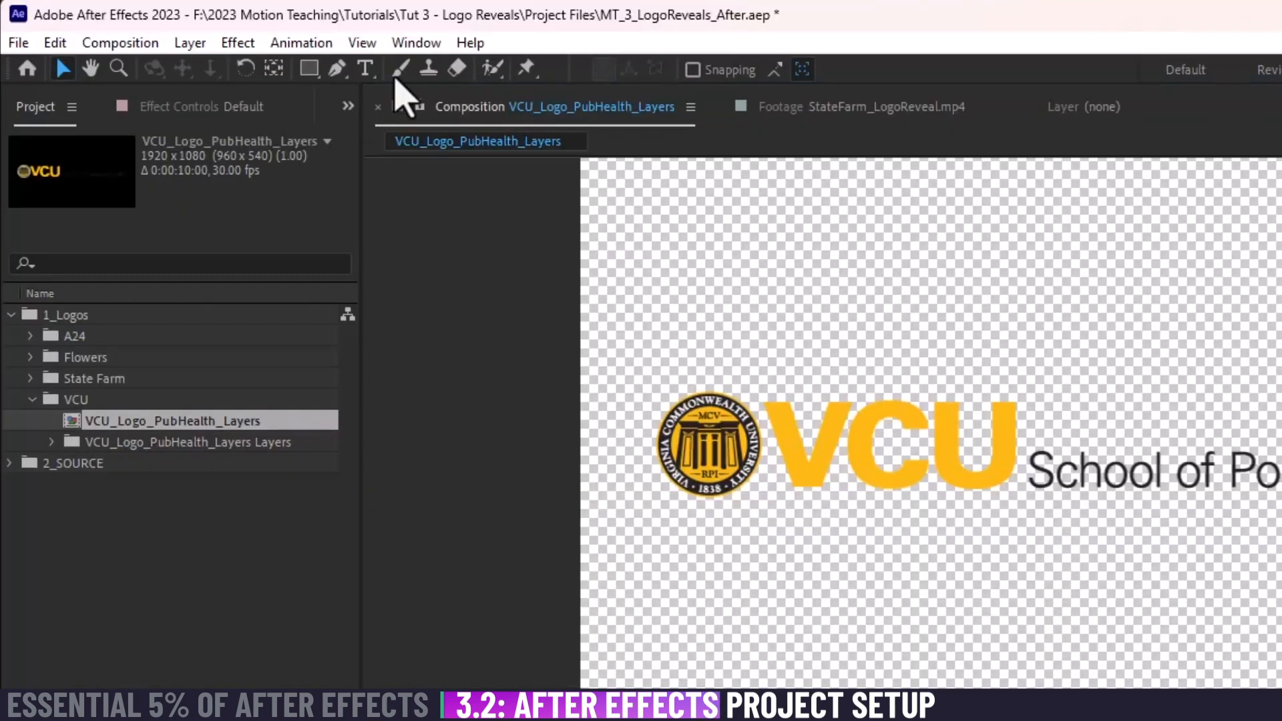
Step: Add a null object to the composition and place it at the centre of the round seal
click(188, 43)
mouse_move(502, 69)
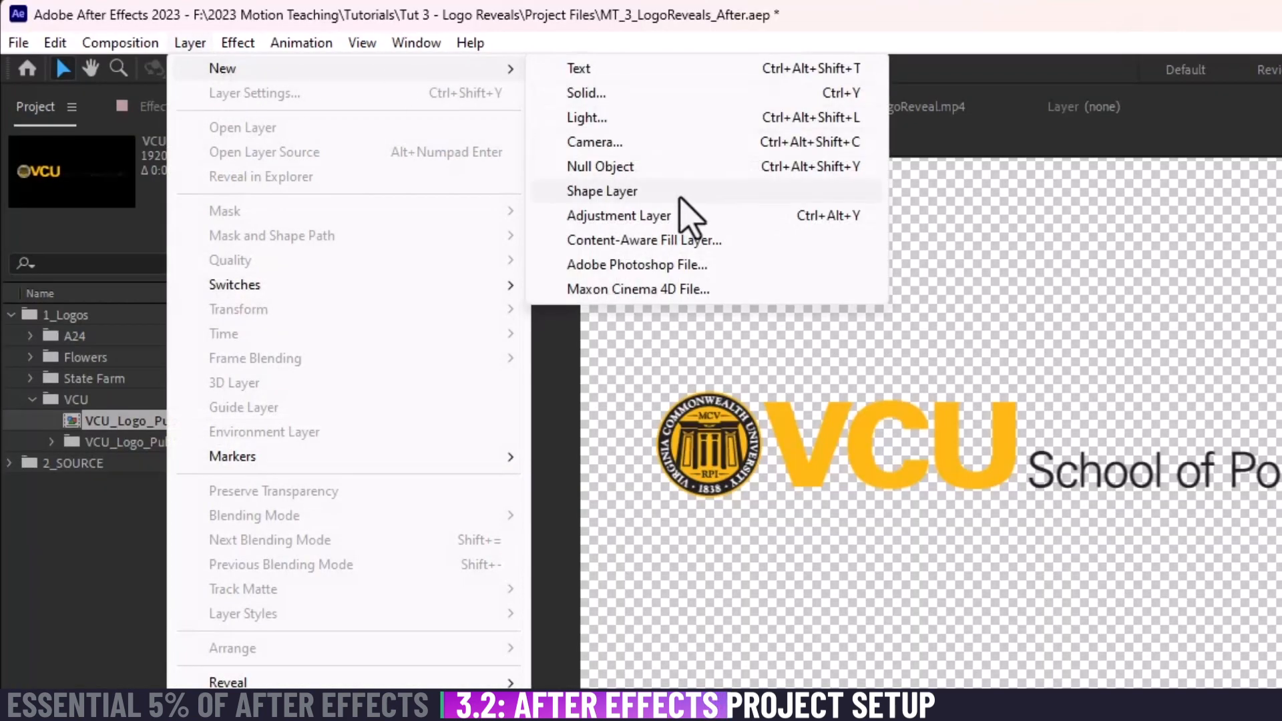
click(647, 166)
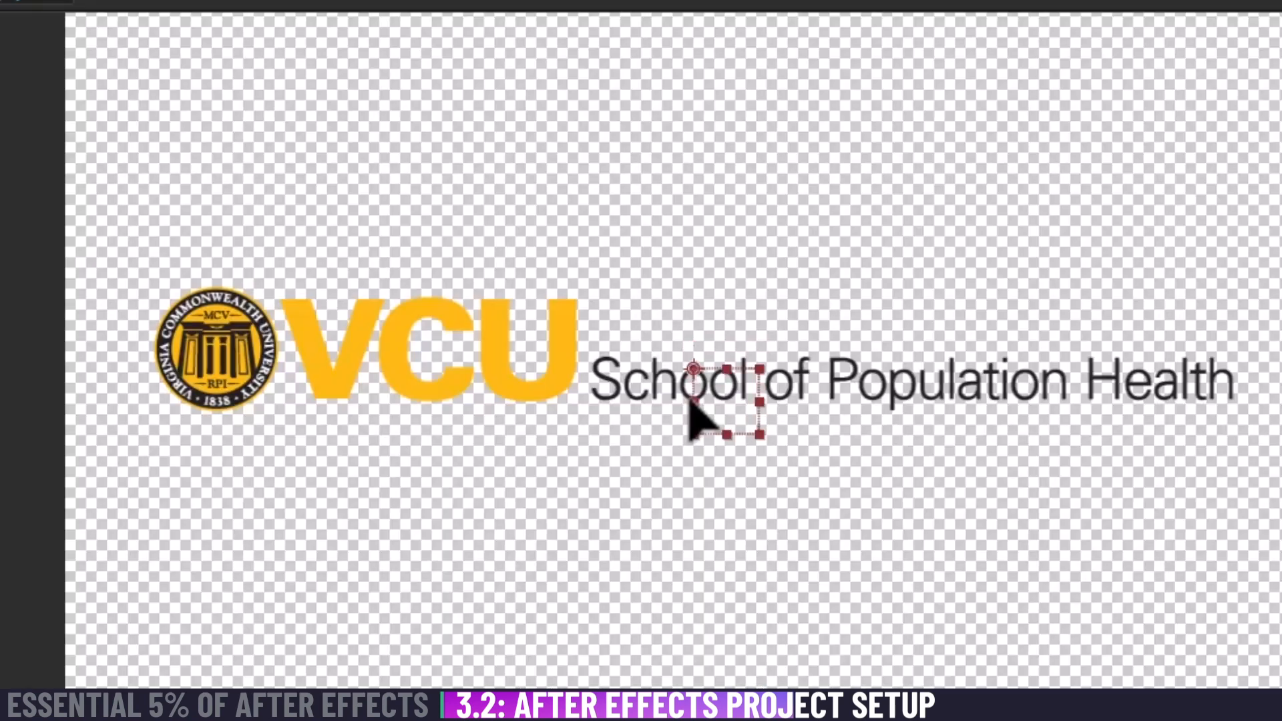
drag(666, 298, 423, 276)
drag(213, 360, 227, 376)
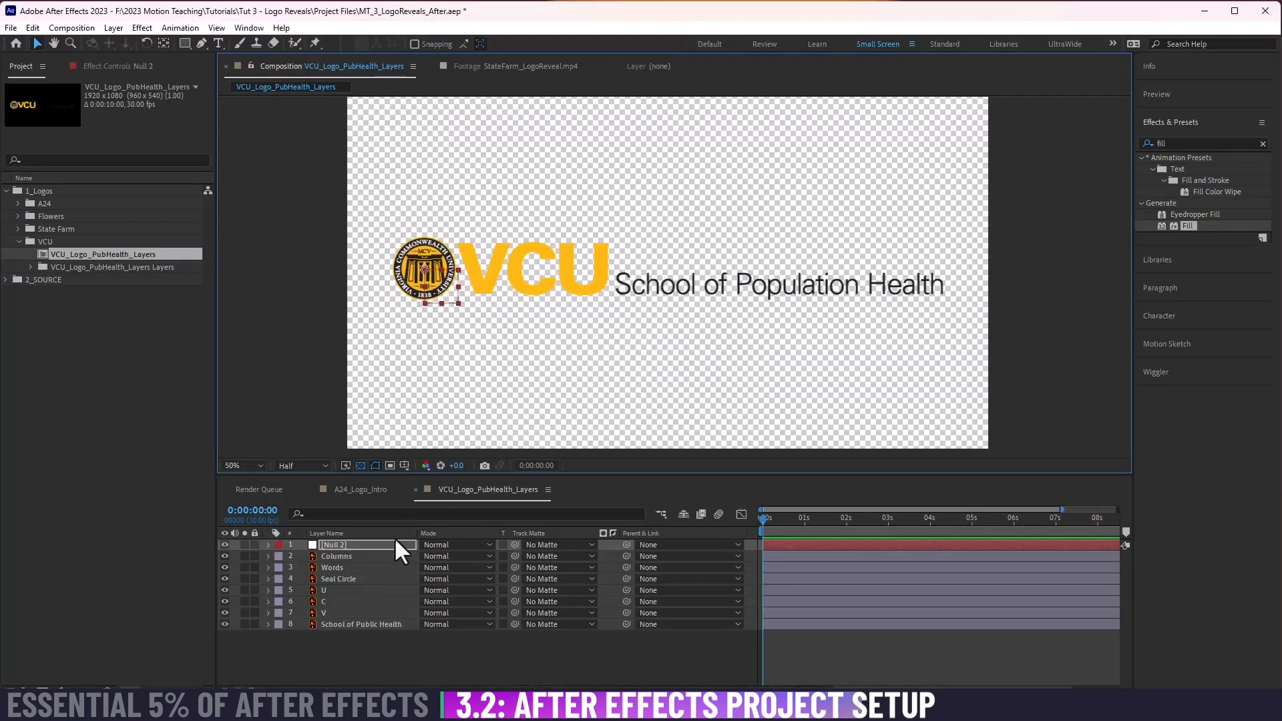
Step: Parent all logo layers, from Columns down to School of Public Health, to the null object
click(368, 557)
shift+click(365, 627)
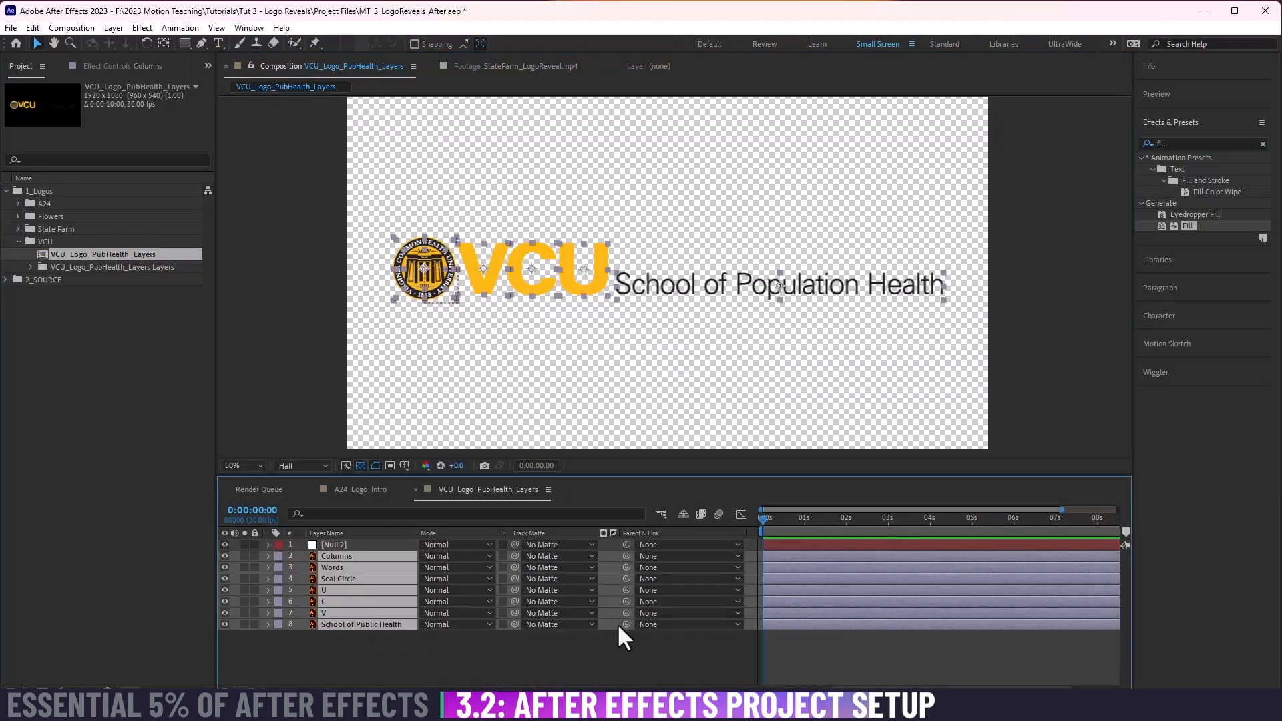
drag(627, 624, 339, 545)
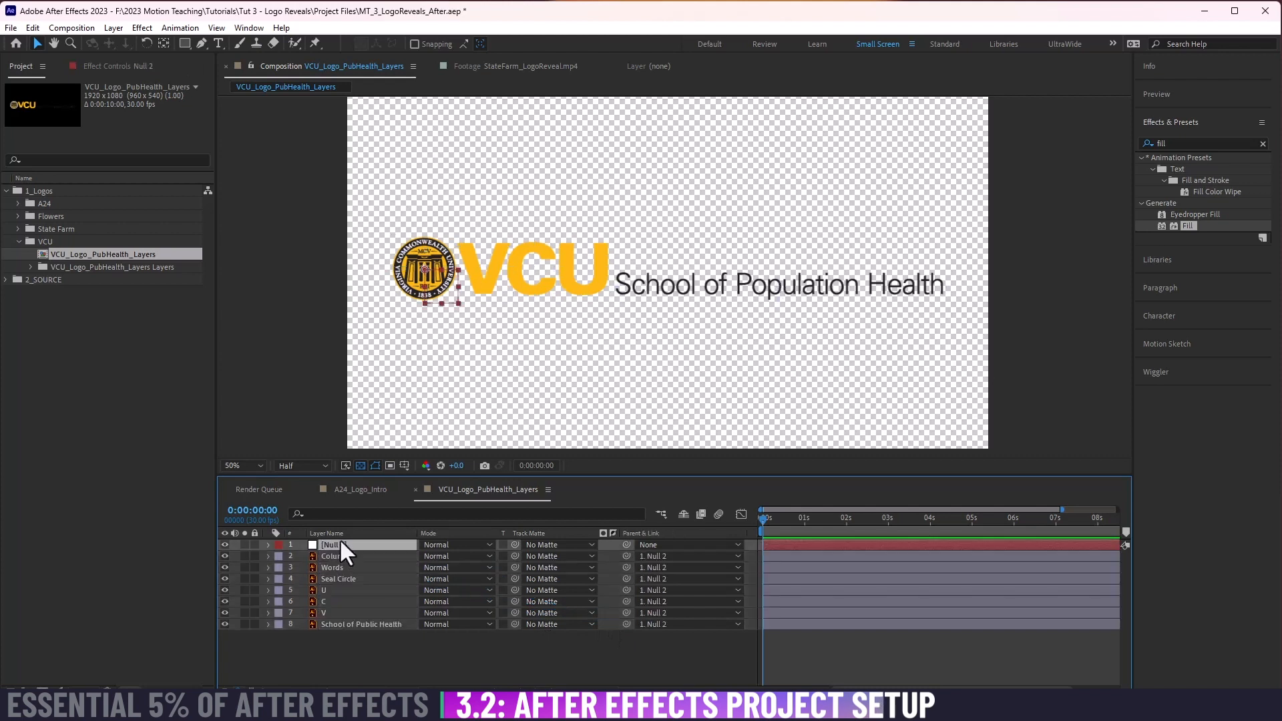
Step: Rename the null layer as Placement Null
key(Return)
text(Placement Null)
key(Return)
Step: Display the Title/Action Safe guides and centre the seal with the Placement Null at position 956, 544 and scale 116%
key(p)
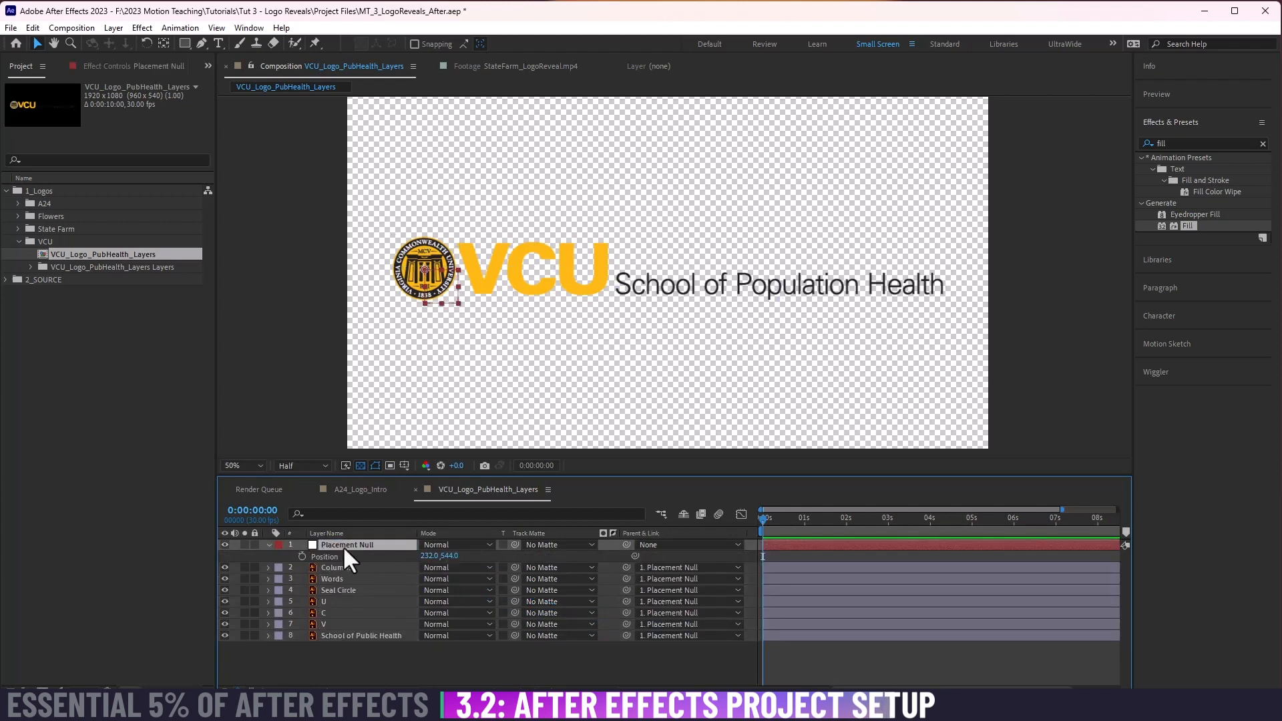
key(shift+s)
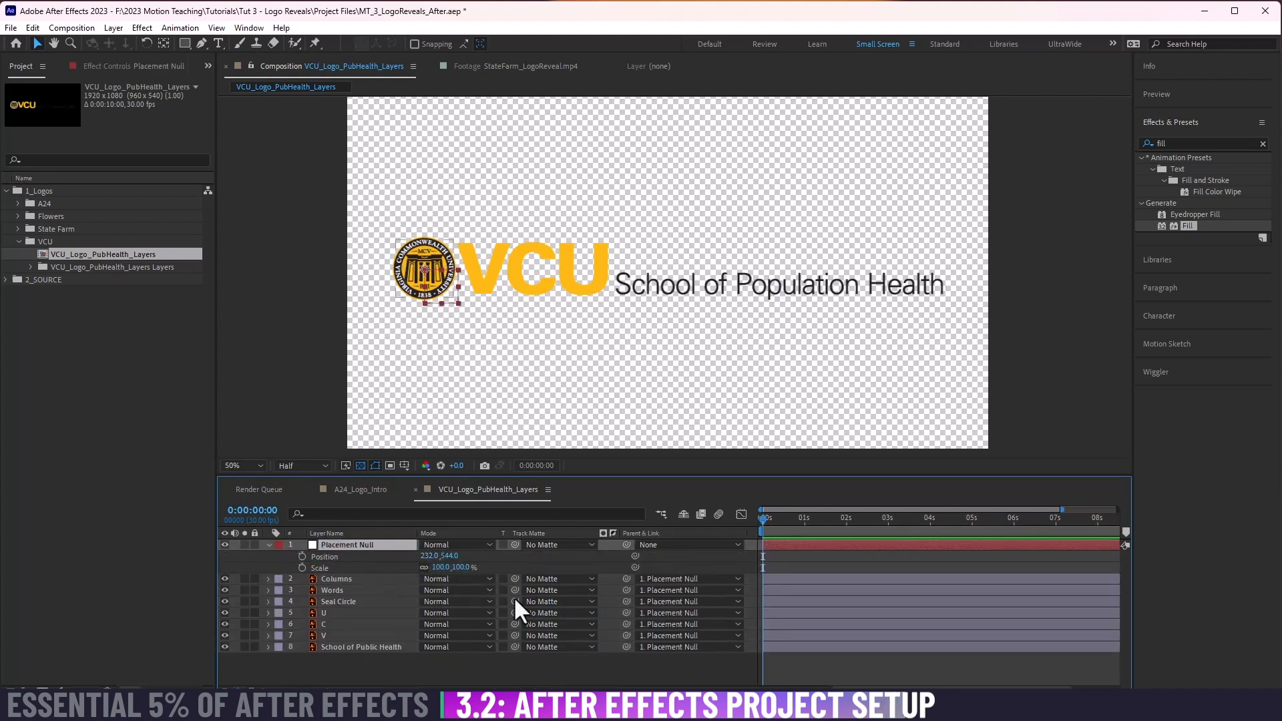
drag(457, 569, 788, 523)
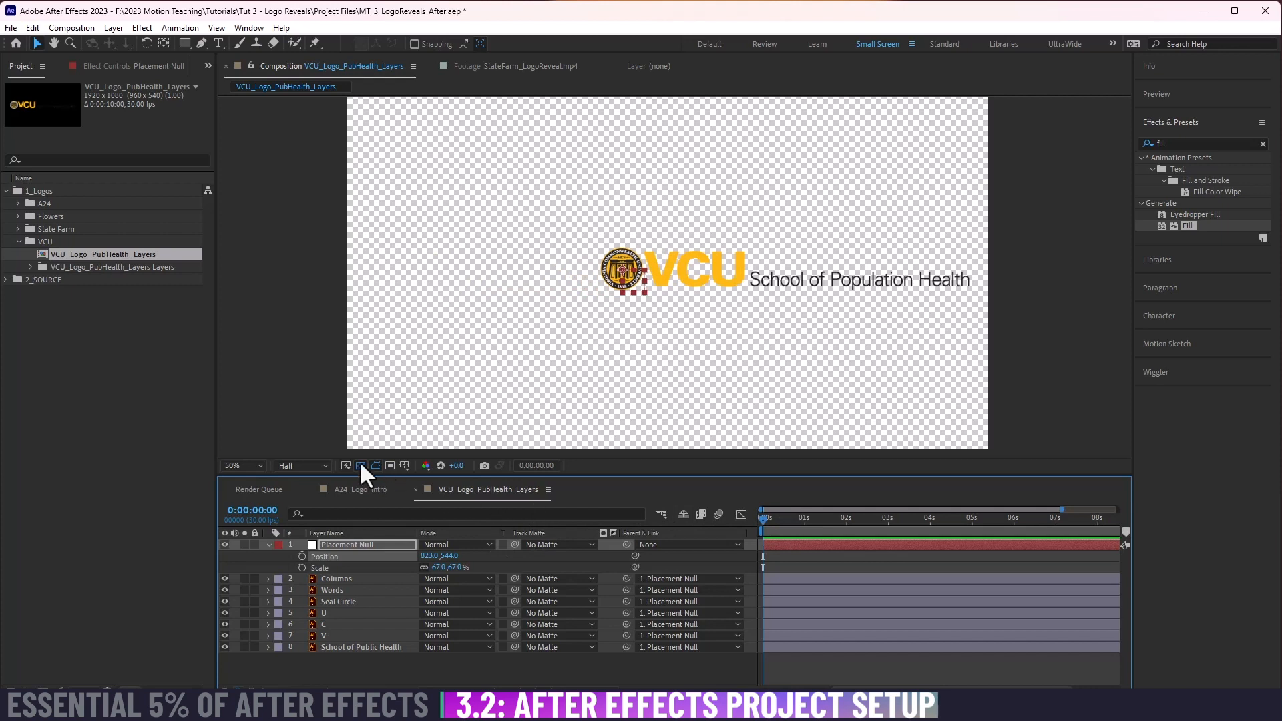
click(404, 466)
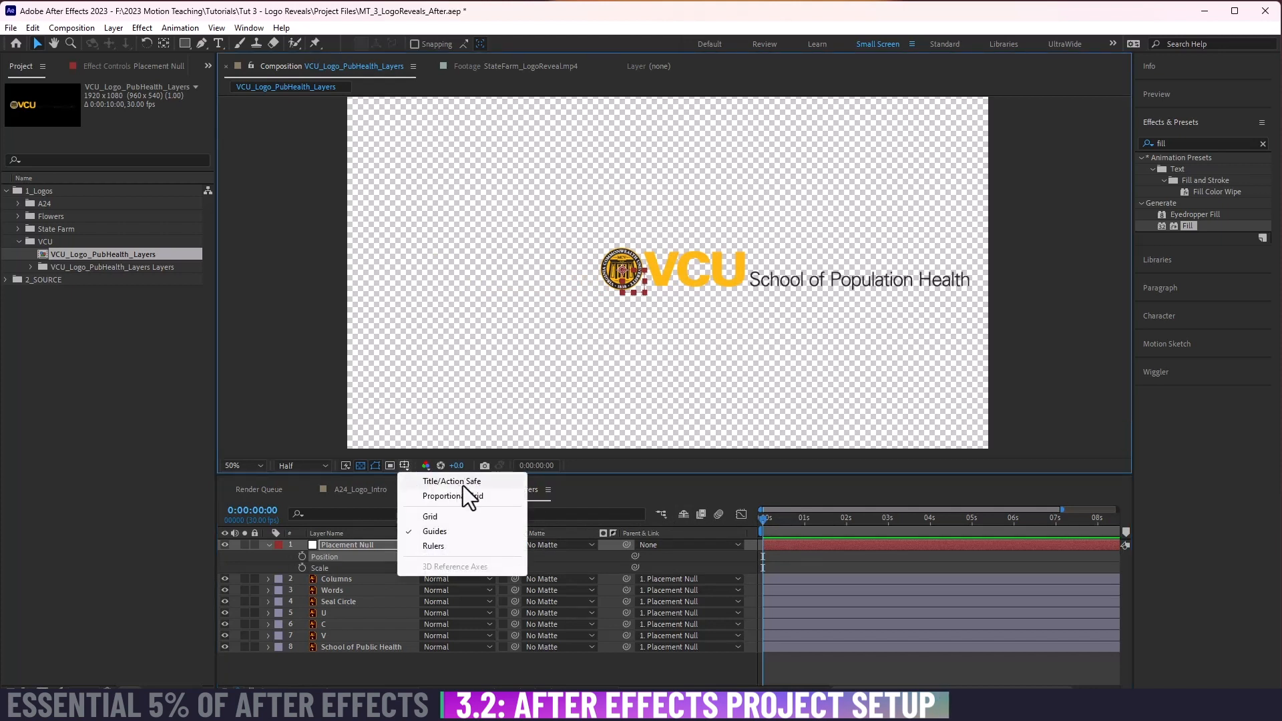
click(487, 483)
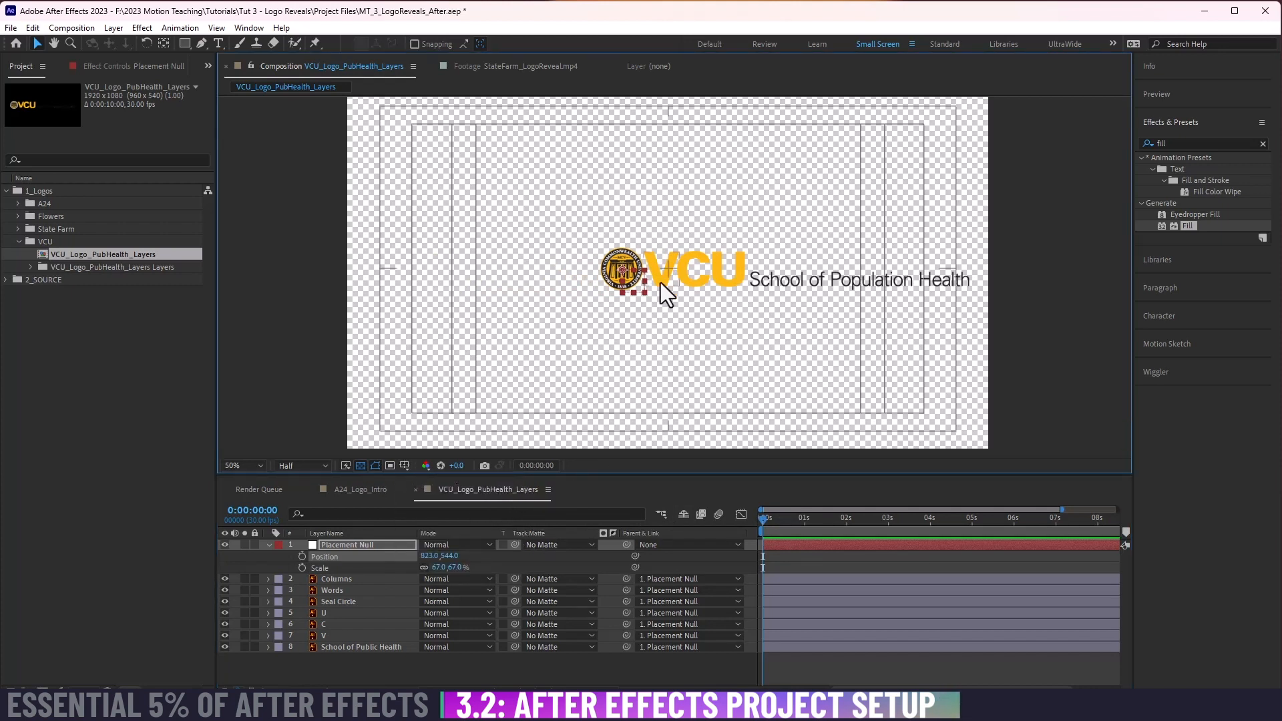
drag(430, 556, 488, 564)
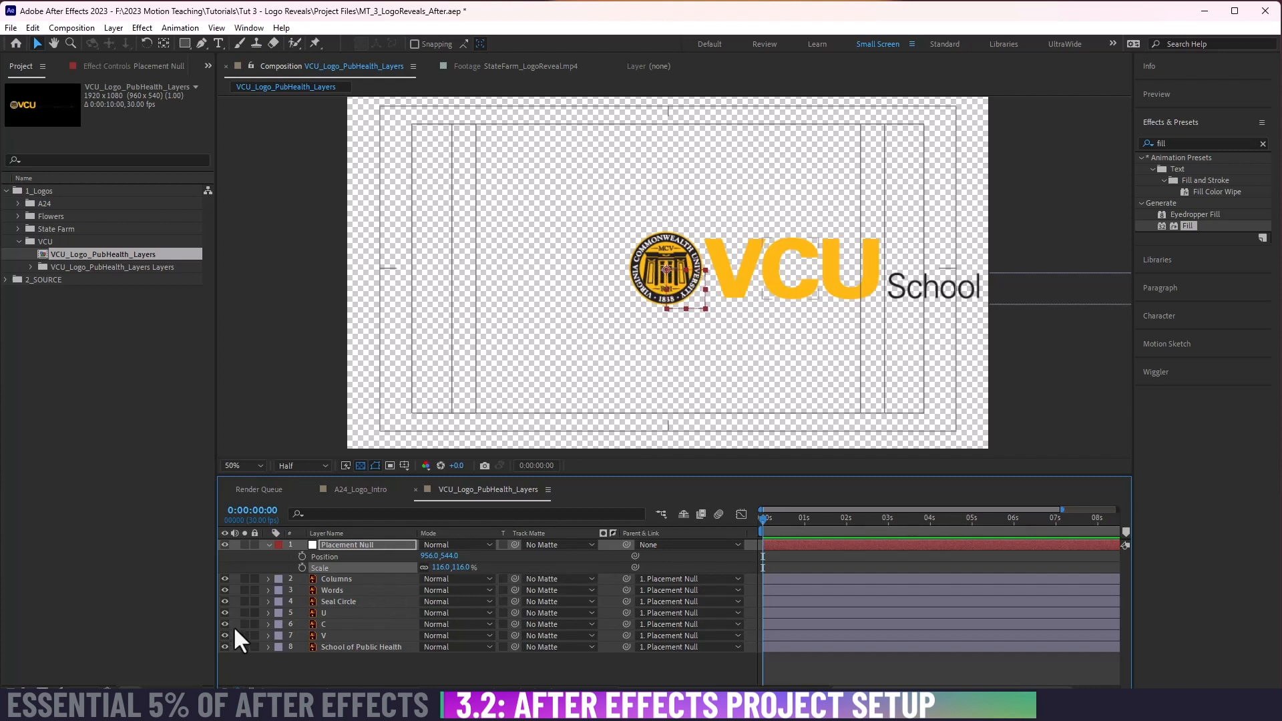
Step: Hide the School of Public Health, V, C and U layers and select the Seal Circle, Words and Columns layers in turn
click(330, 647)
click(224, 647)
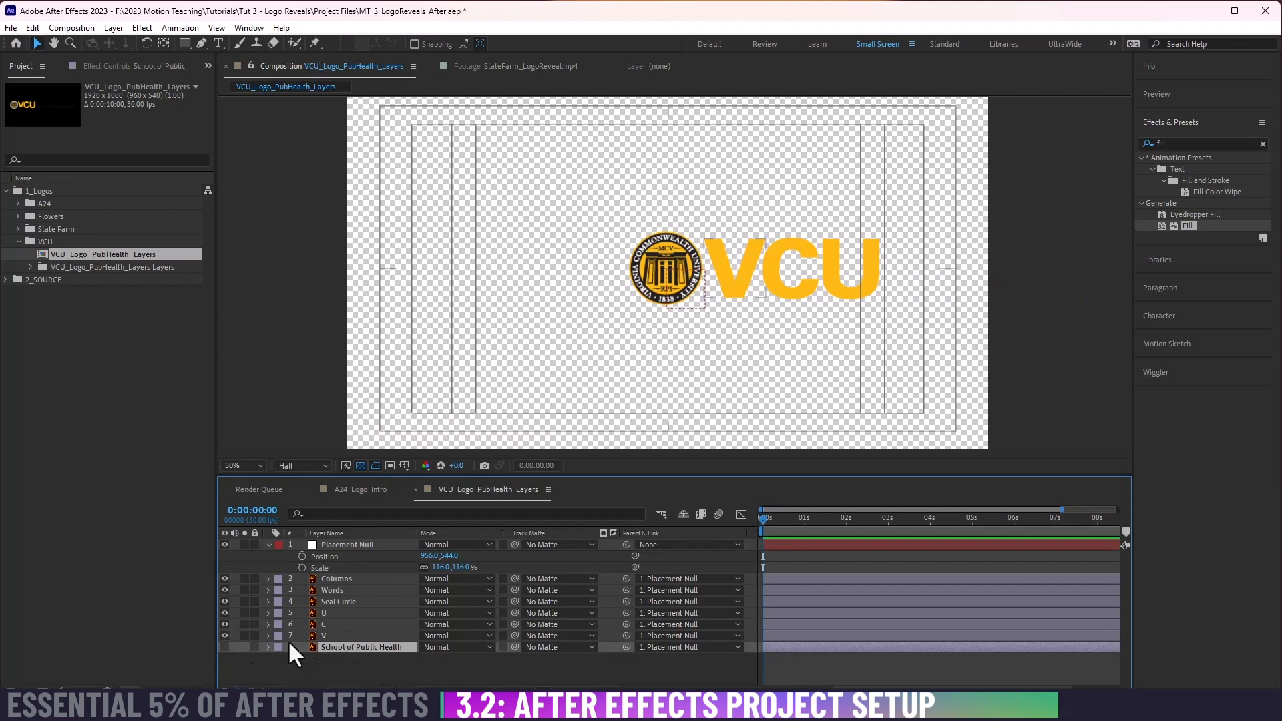
drag(225, 635, 224, 613)
click(361, 601)
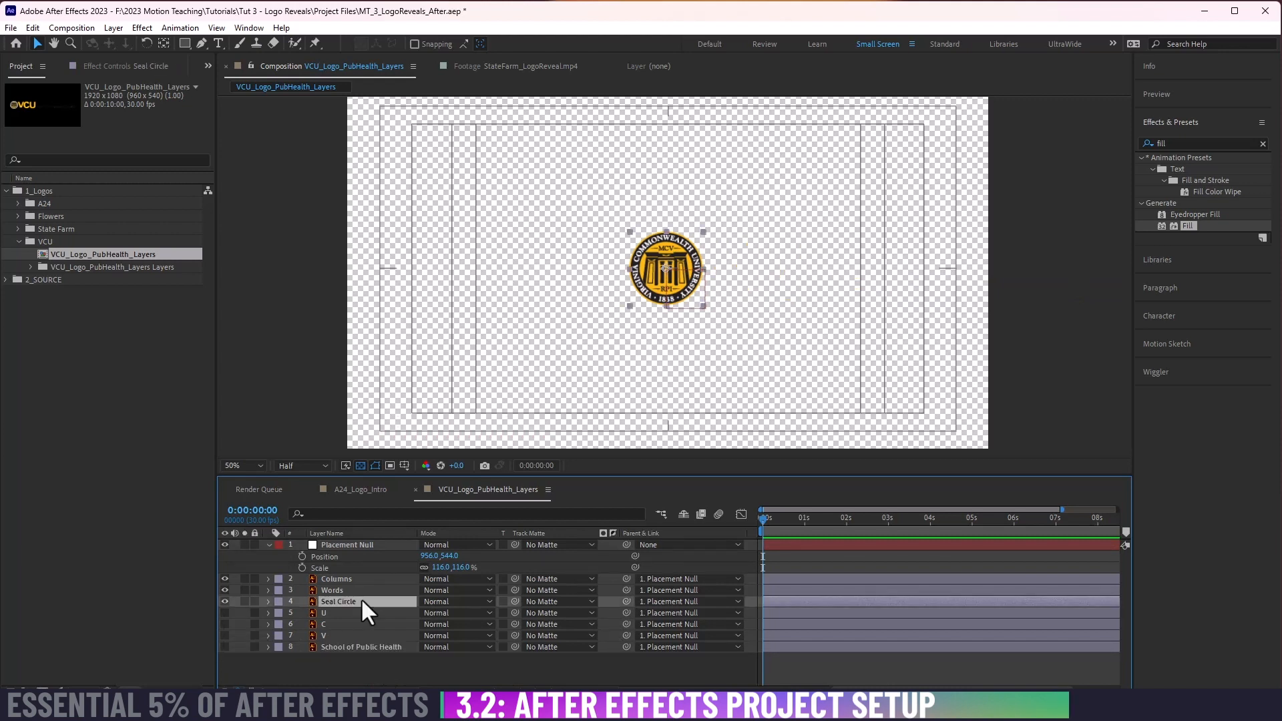
click(351, 589)
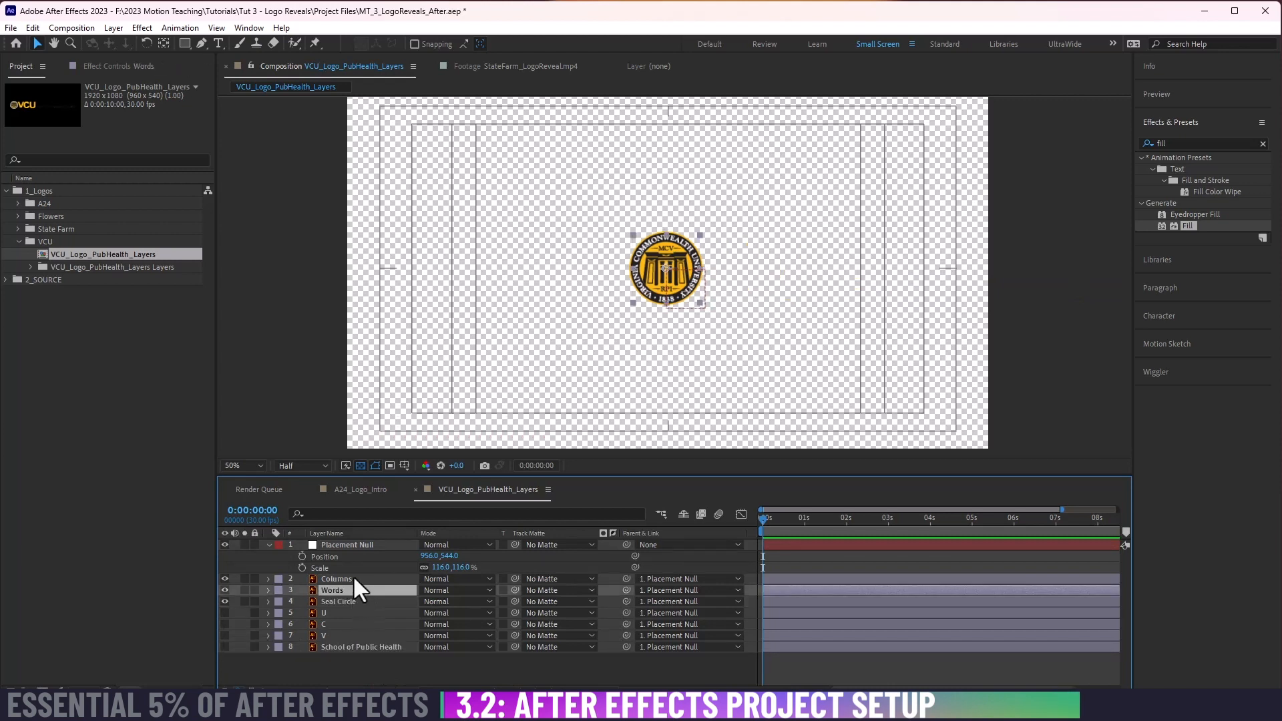
click(353, 578)
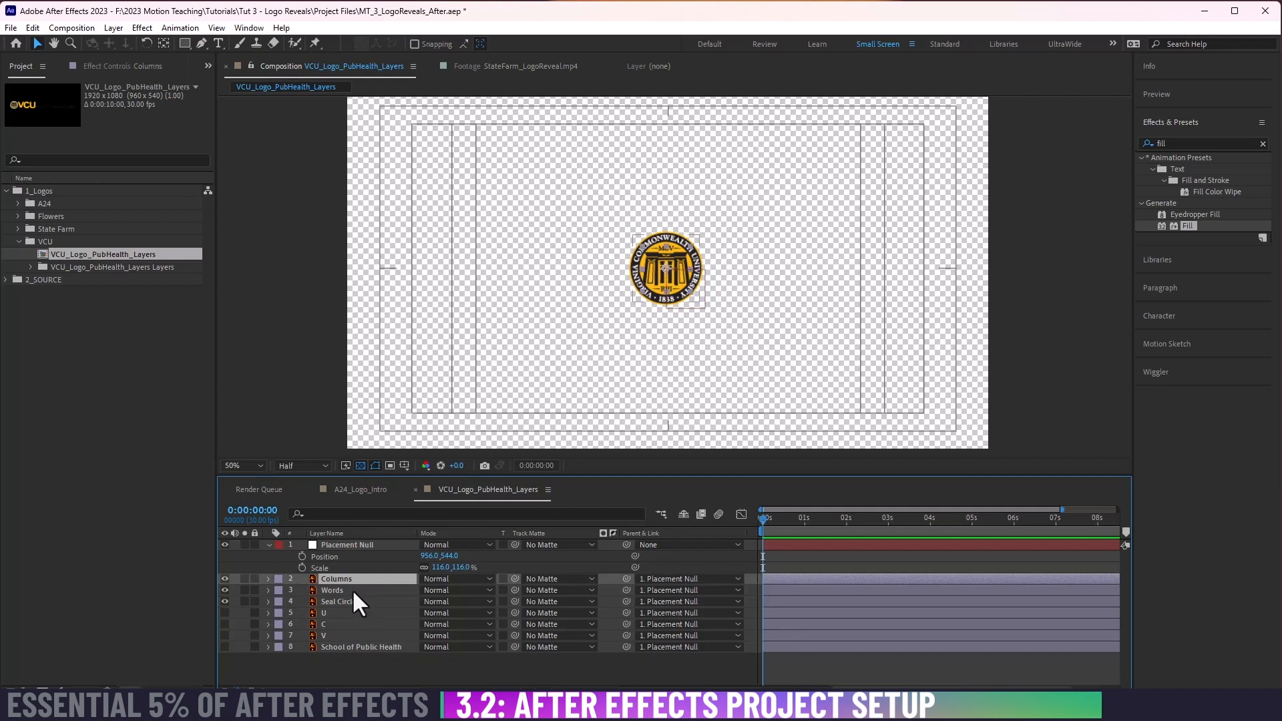
Step: Parent the Columns and Words layers to the Seal Circle layer
ctrl+click(352, 589)
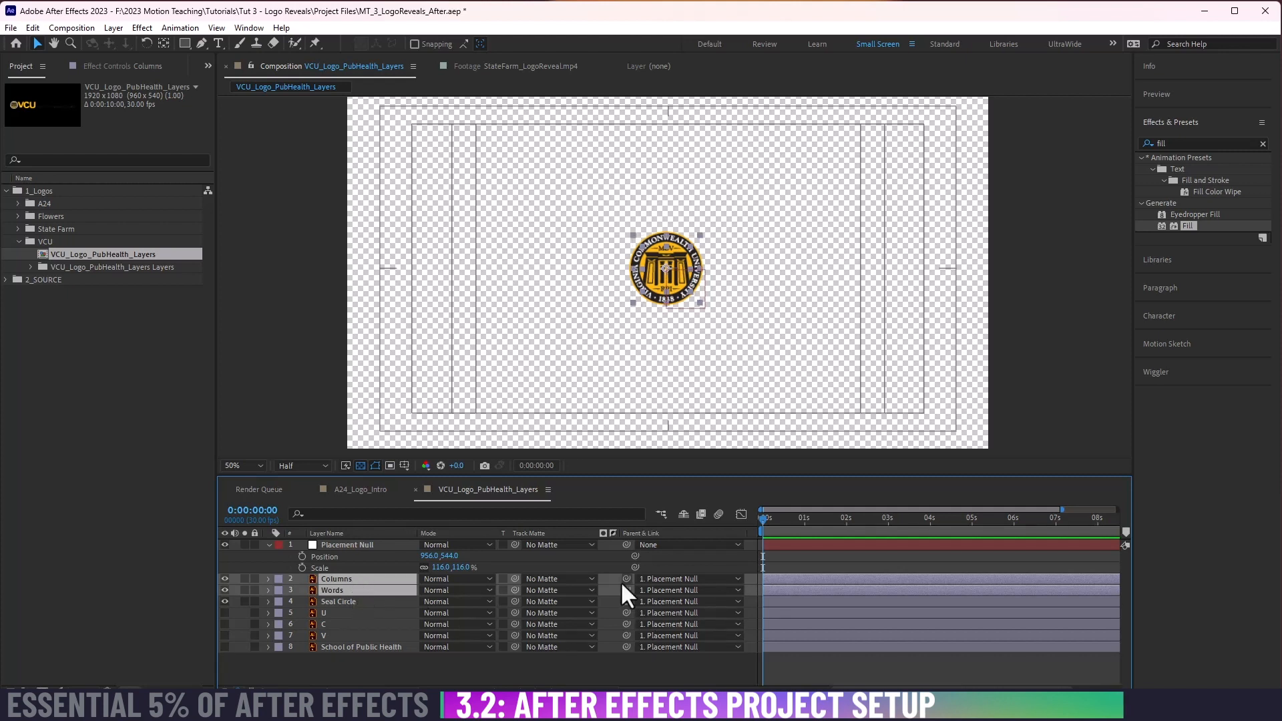
drag(622, 580, 338, 600)
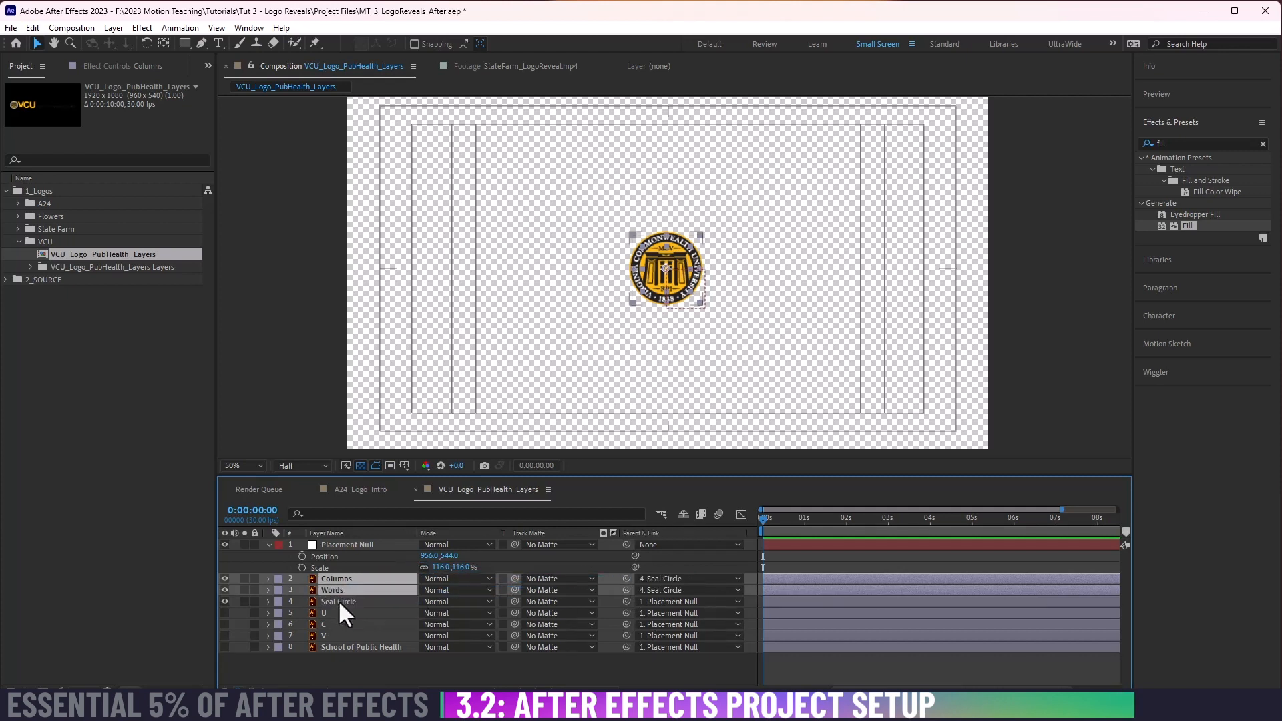
click(338, 600)
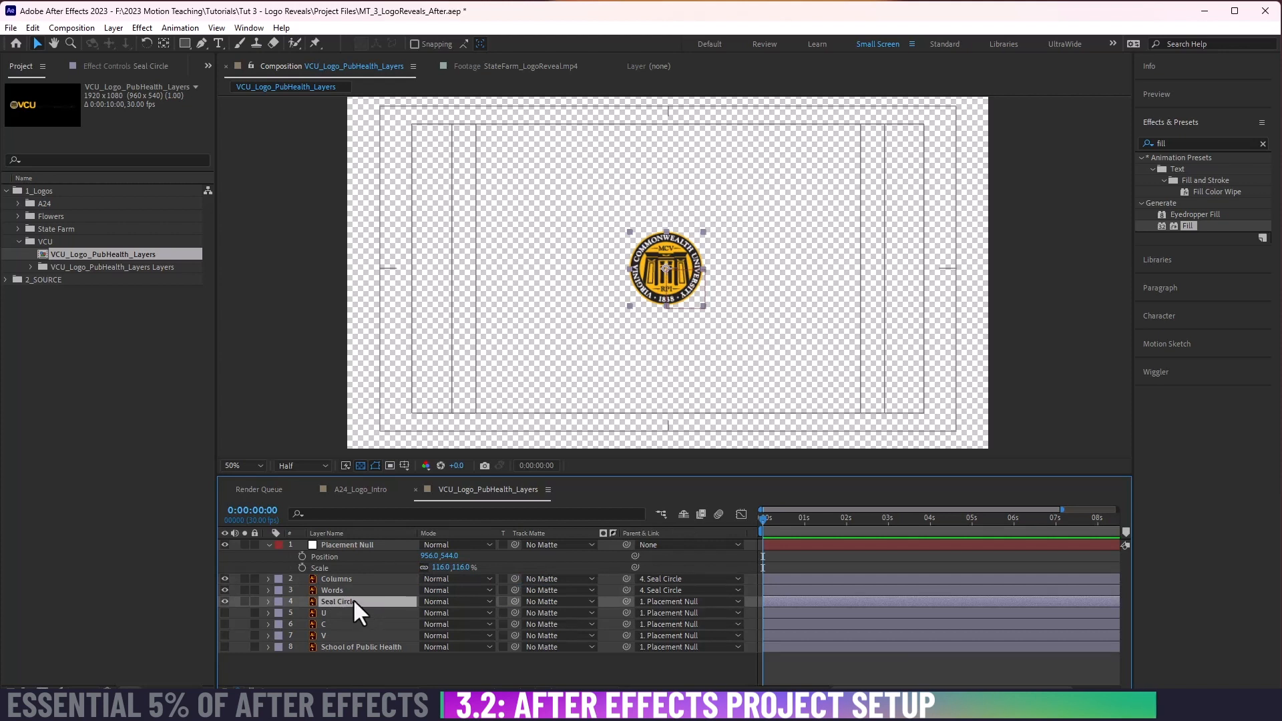
Step: Change the label colour of the Columns, Words and Seal Circle layers to yellow
shift+click(344, 580)
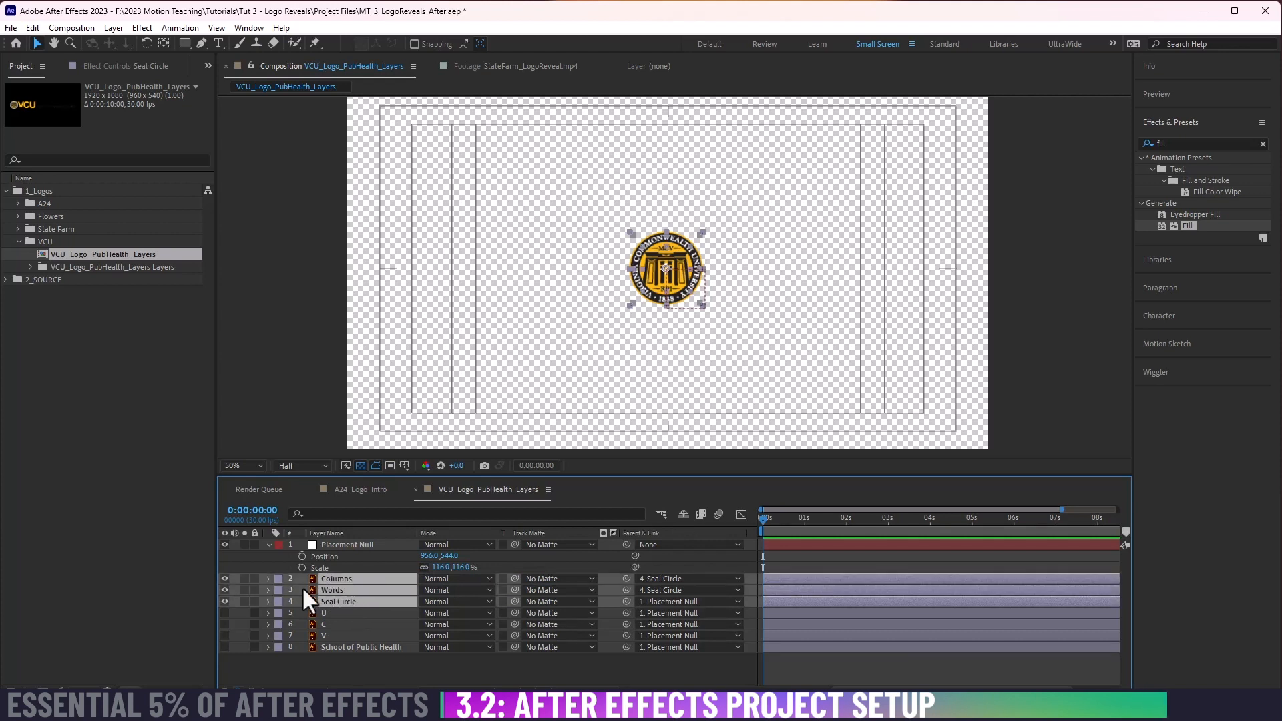
click(278, 587)
click(311, 349)
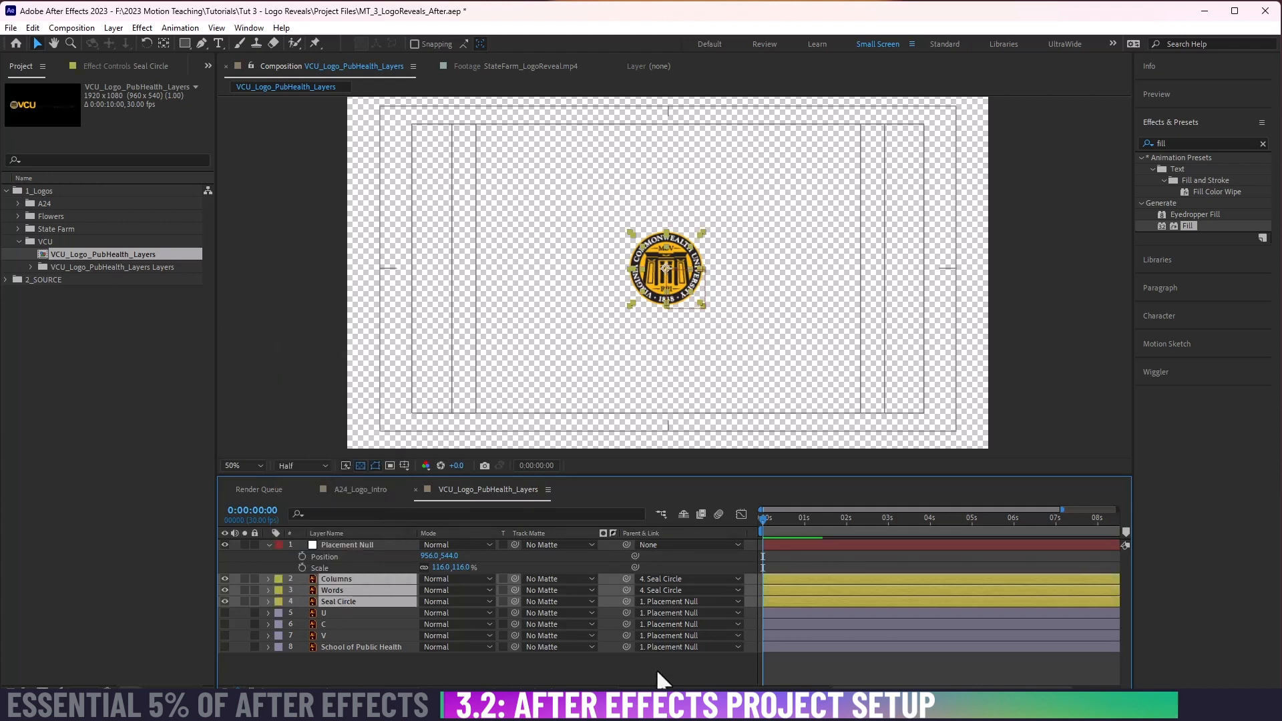
click(658, 675)
click(371, 598)
click(371, 589)
click(371, 578)
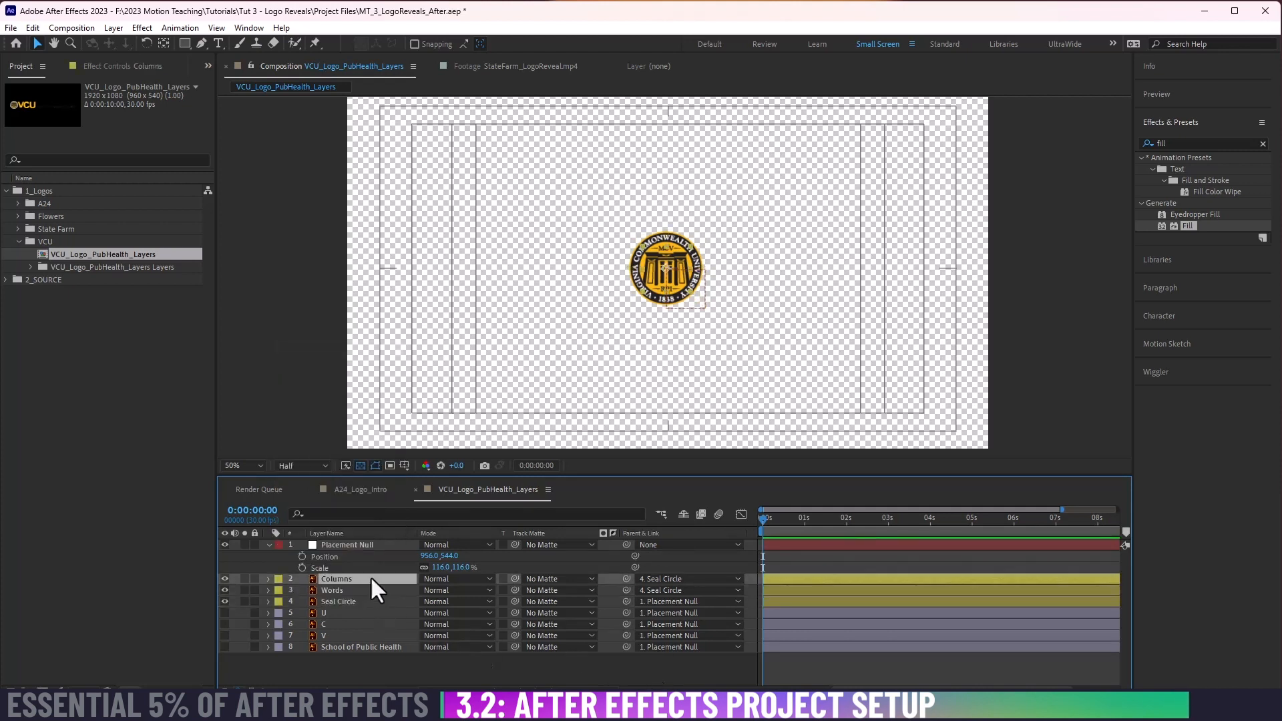
click(371, 599)
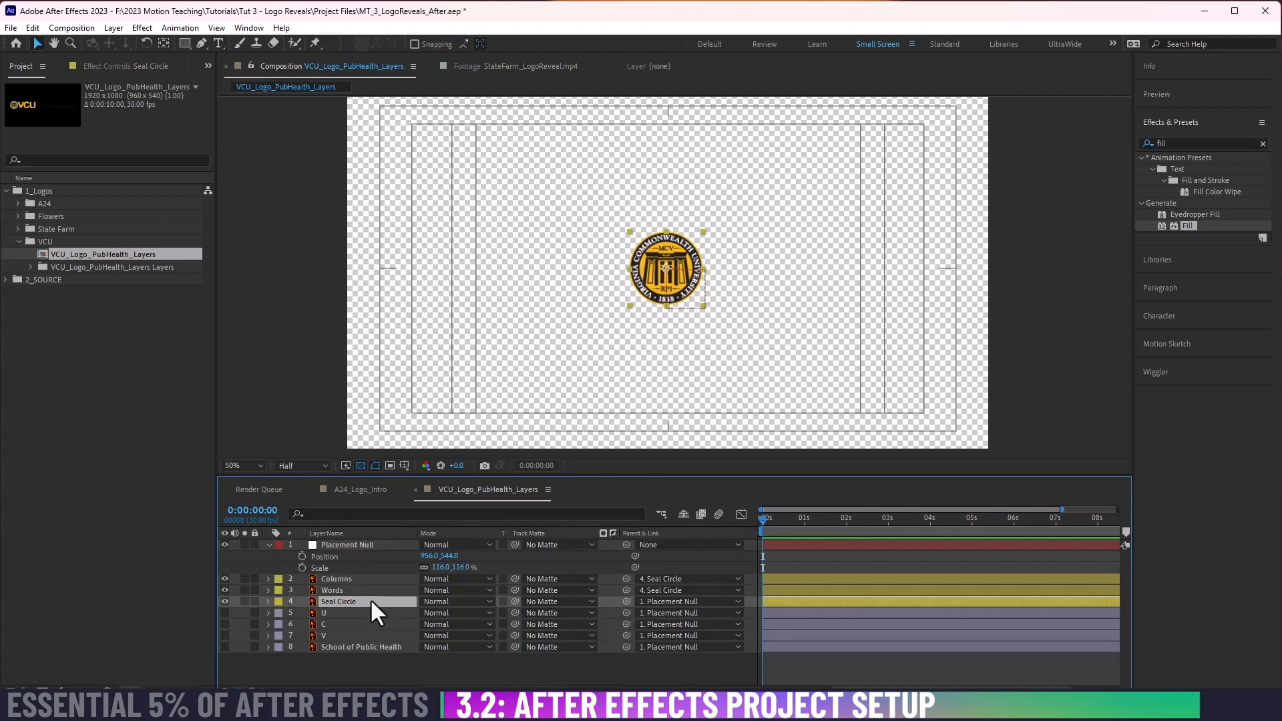
Step: Animate the Words layer's Rotation with keyframes from -34° at 0 seconds to 0° at about 1 second
click(350, 589)
key(r)
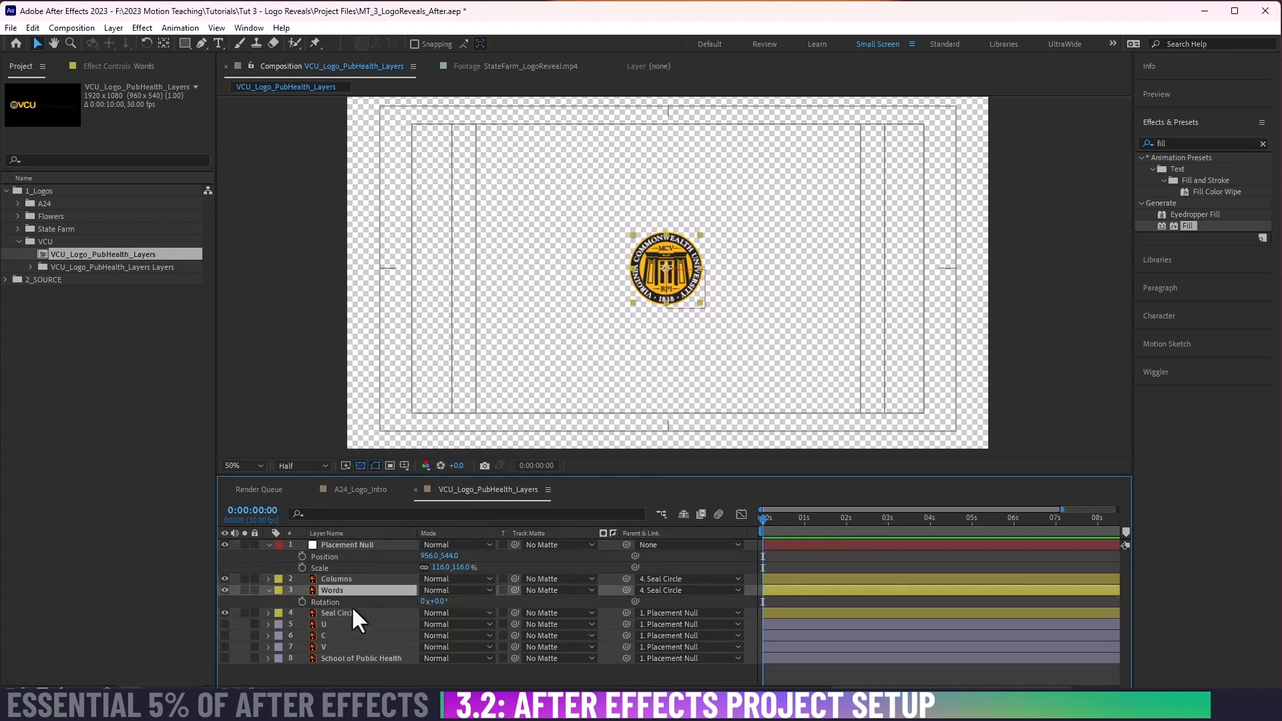
mouse_move(443, 601)
mouse_down()
mouse_move(416, 598)
mouse_move(437, 591)
mouse_up()
mouse_move(419, 591)
mouse_down()
mouse_move(405, 591)
mouse_move(432, 591)
mouse_up()
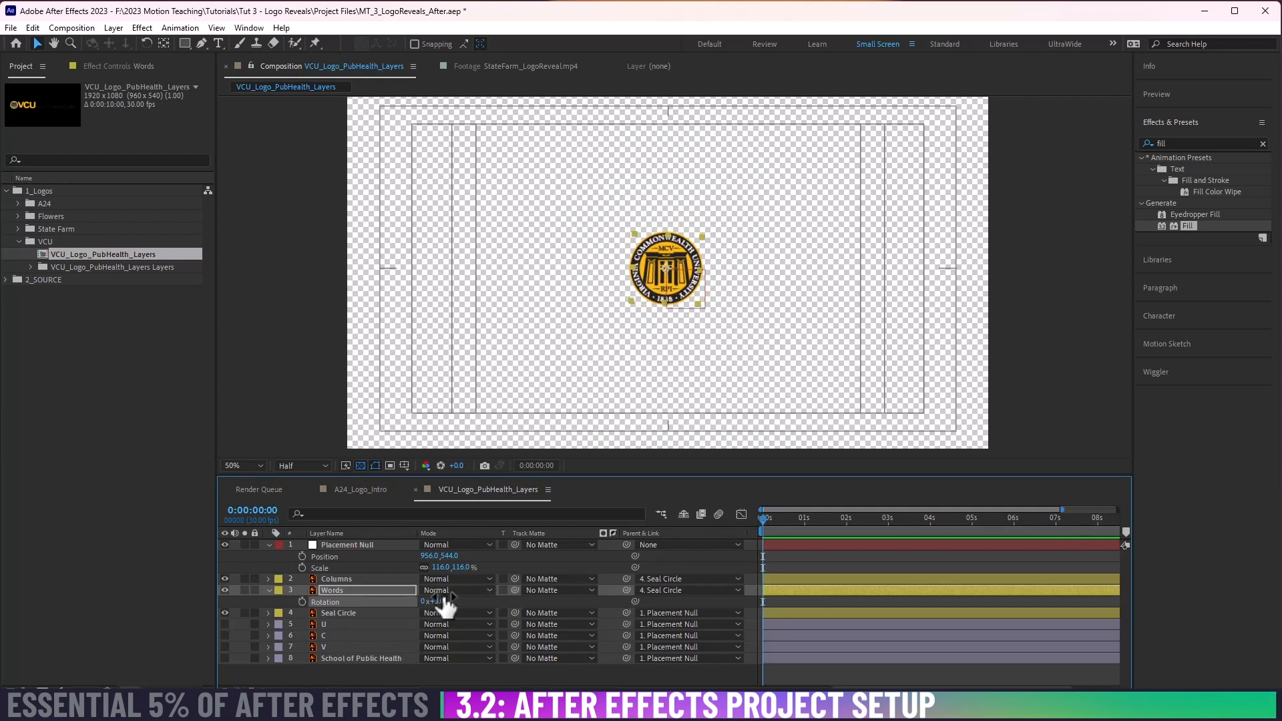
click(449, 601)
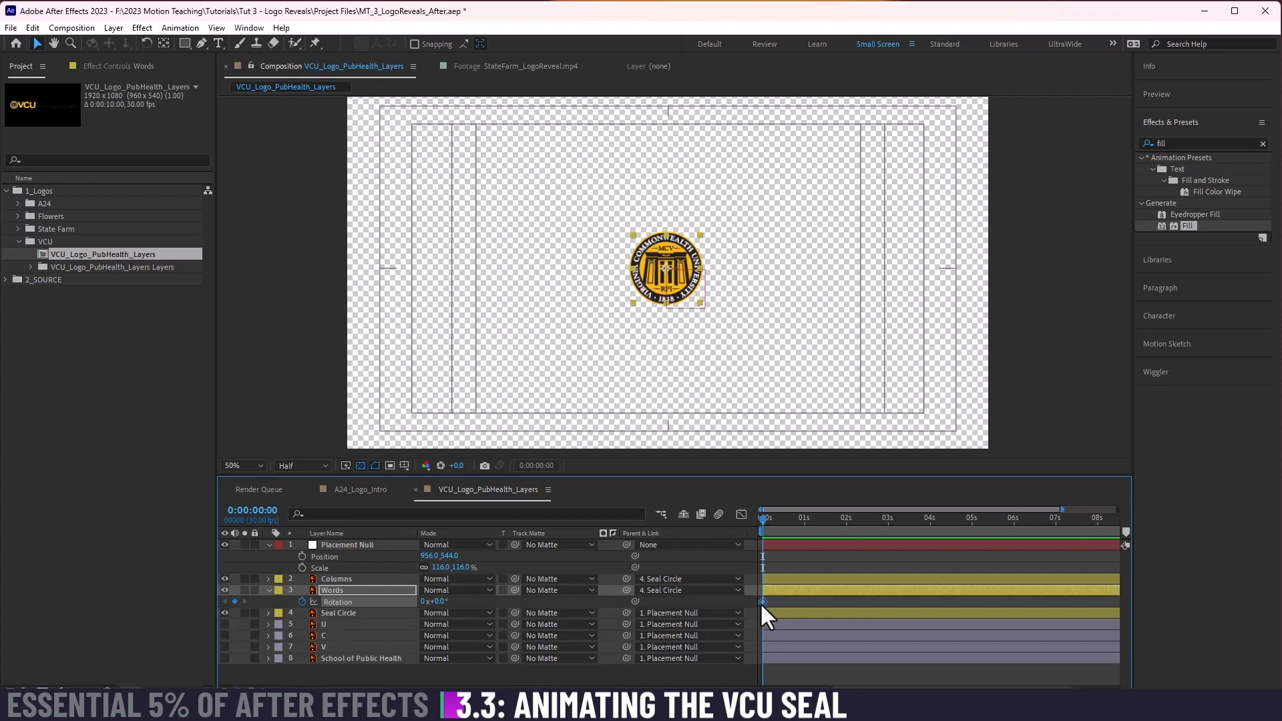
drag(762, 603, 805, 603)
drag(429, 601, 414, 600)
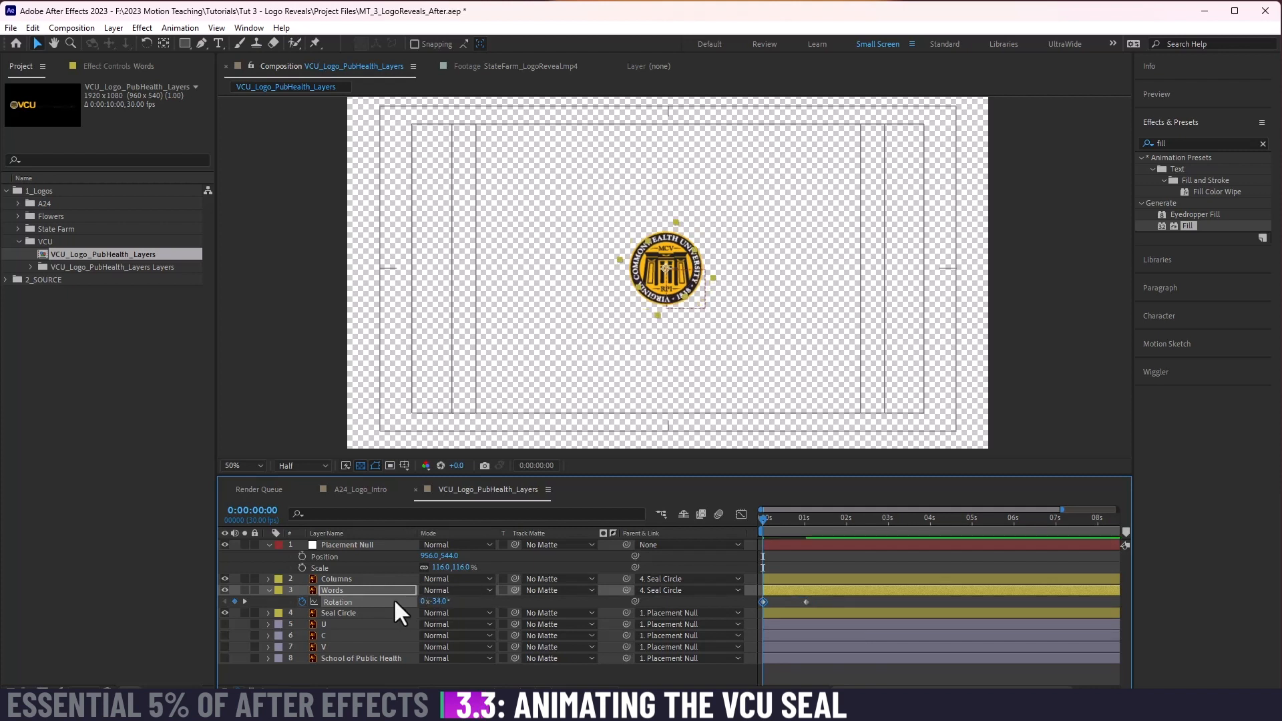
Step: Shape the Words rotation's speed graph into an early peak with a long ease-out, and preview the spin at 100% magnification
click(741, 515)
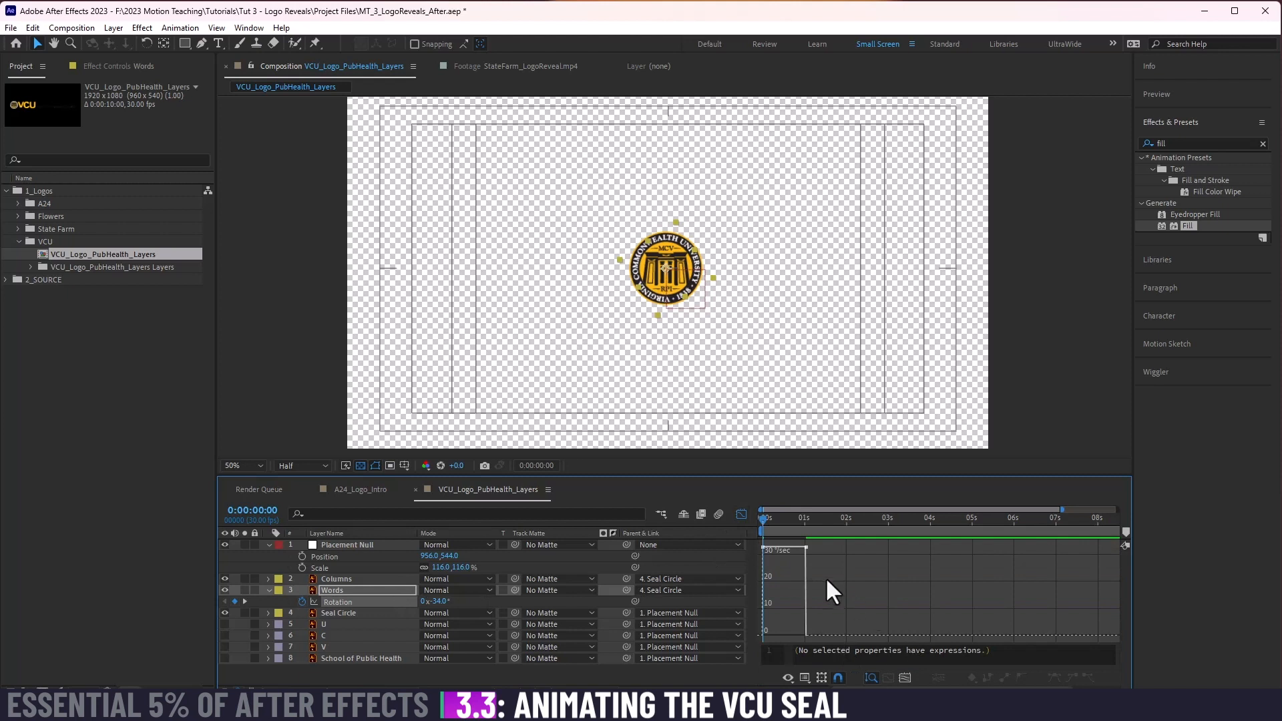
drag(886, 581, 787, 631)
key(space)
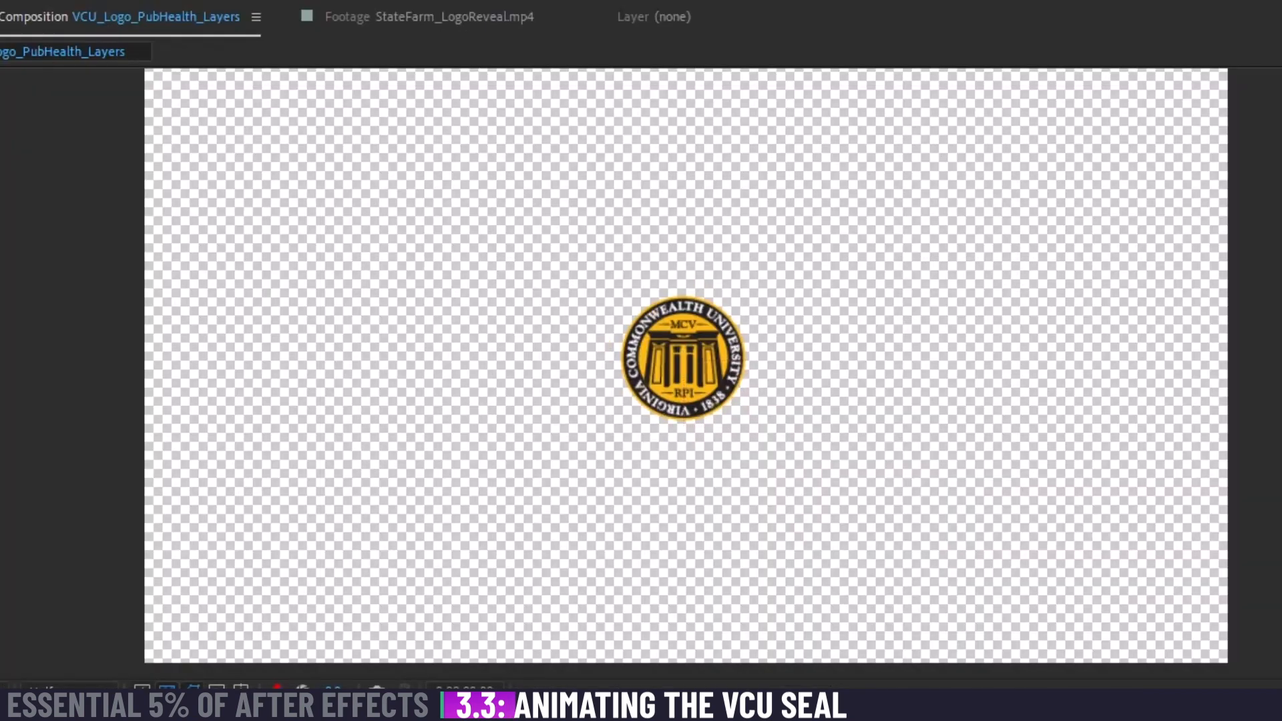
key(space)
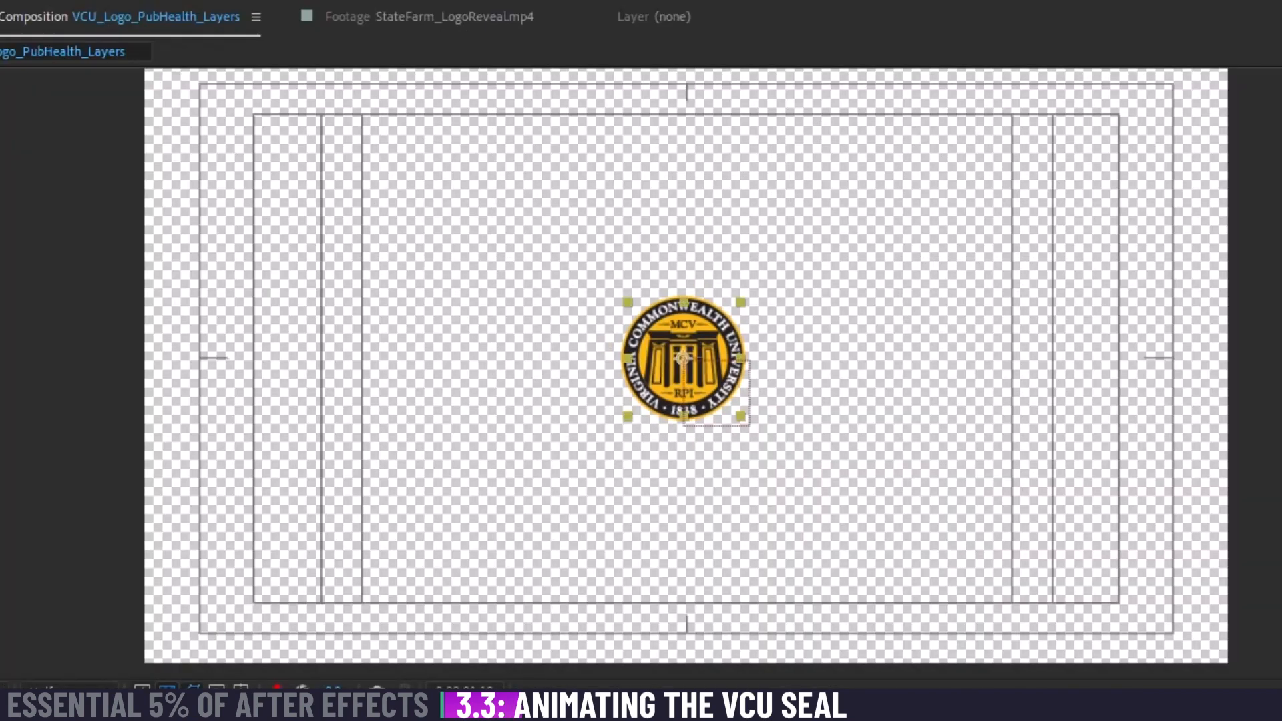
scroll(653, 349, up, 1)
key(space)
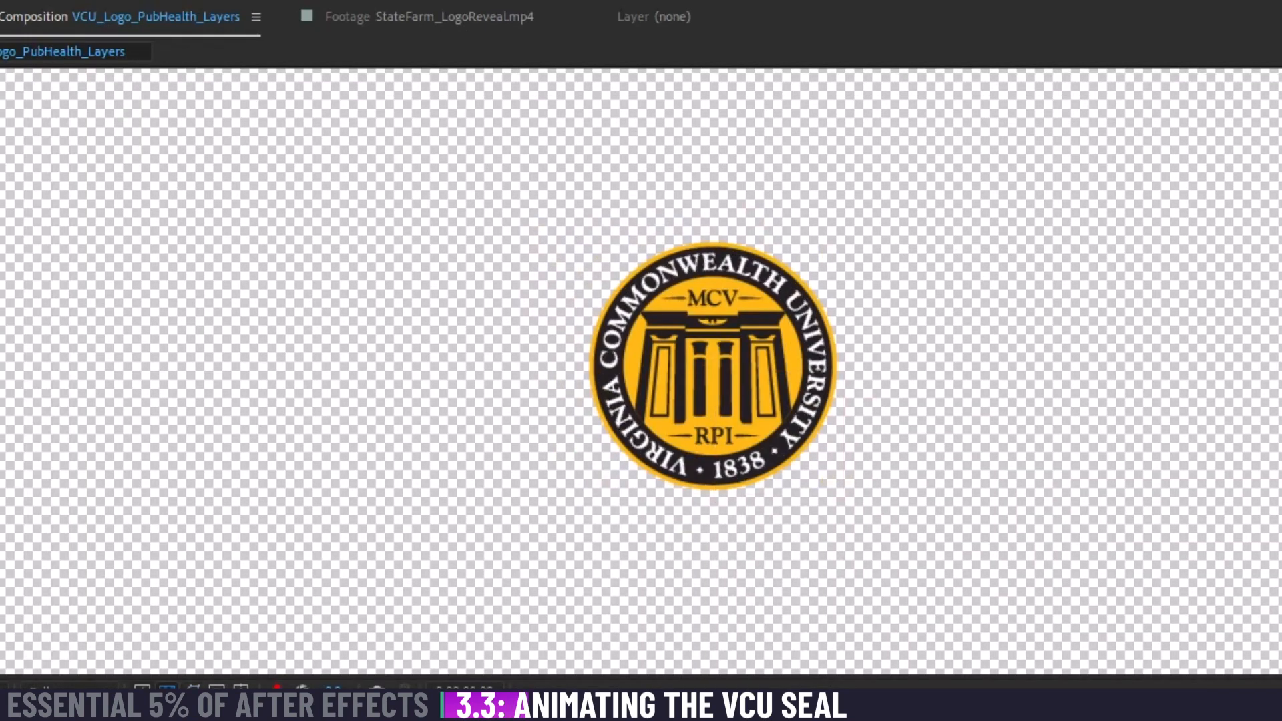
key(space)
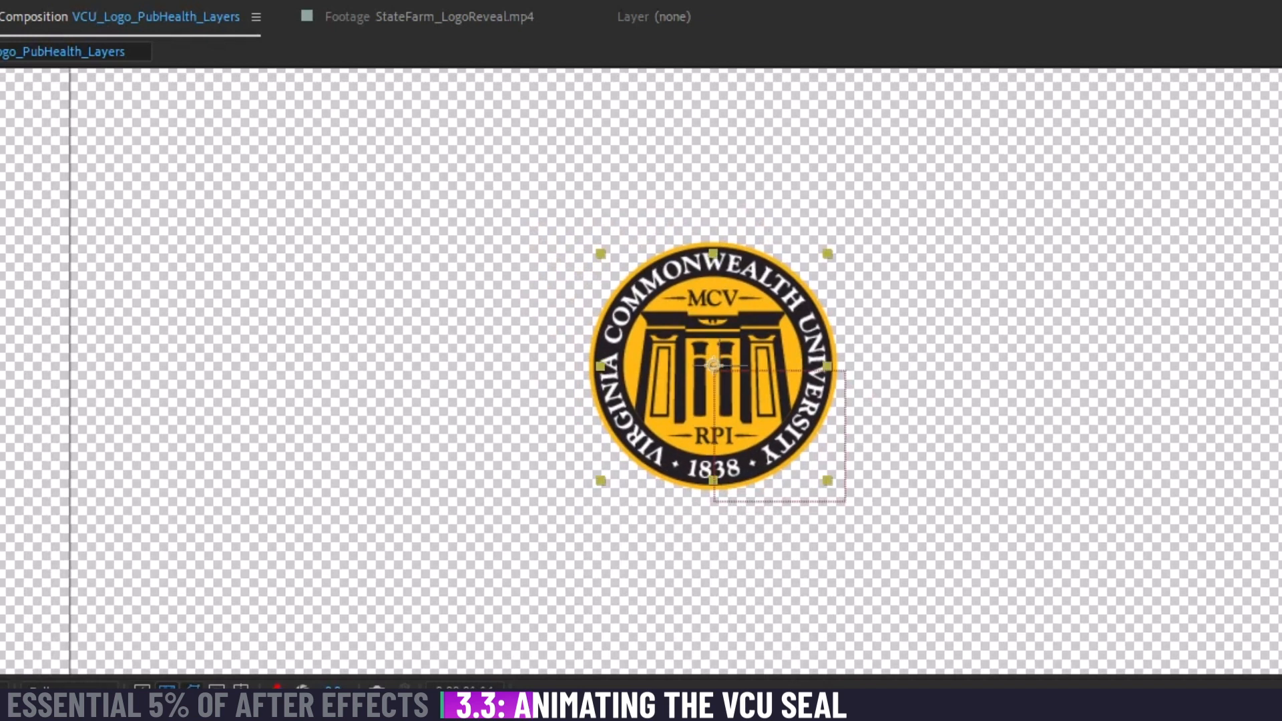
key(space)
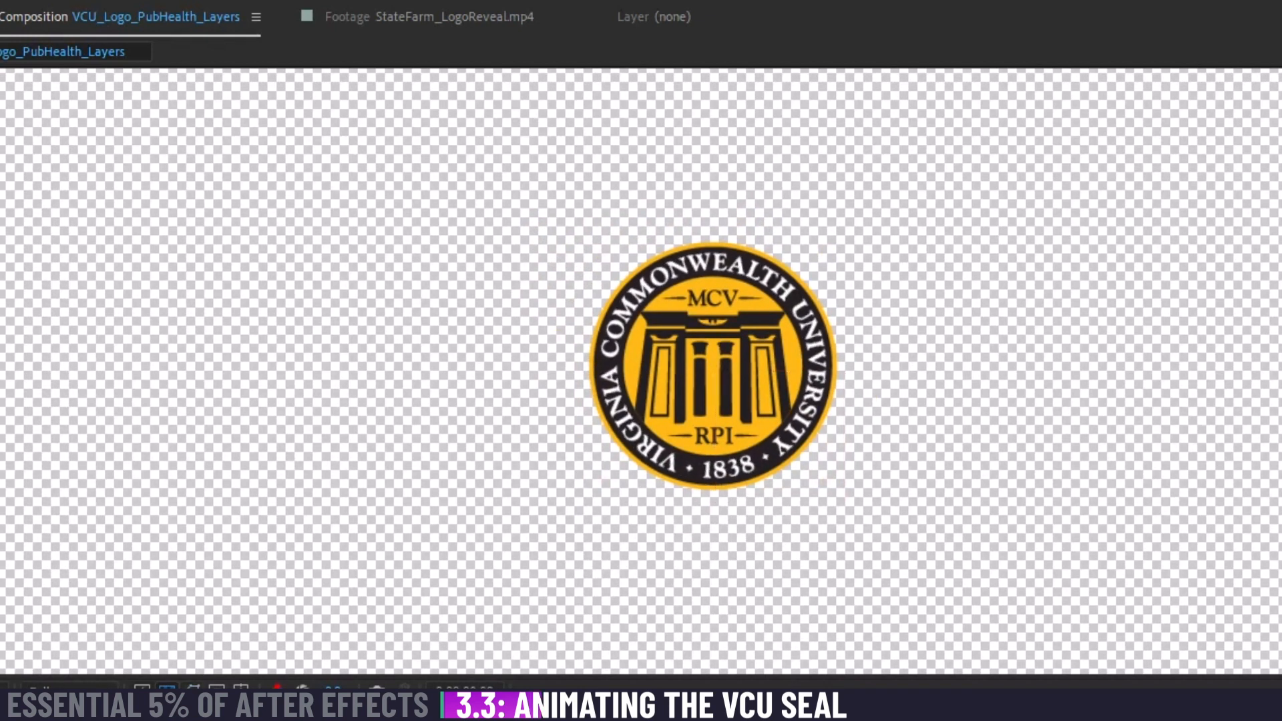
key(space)
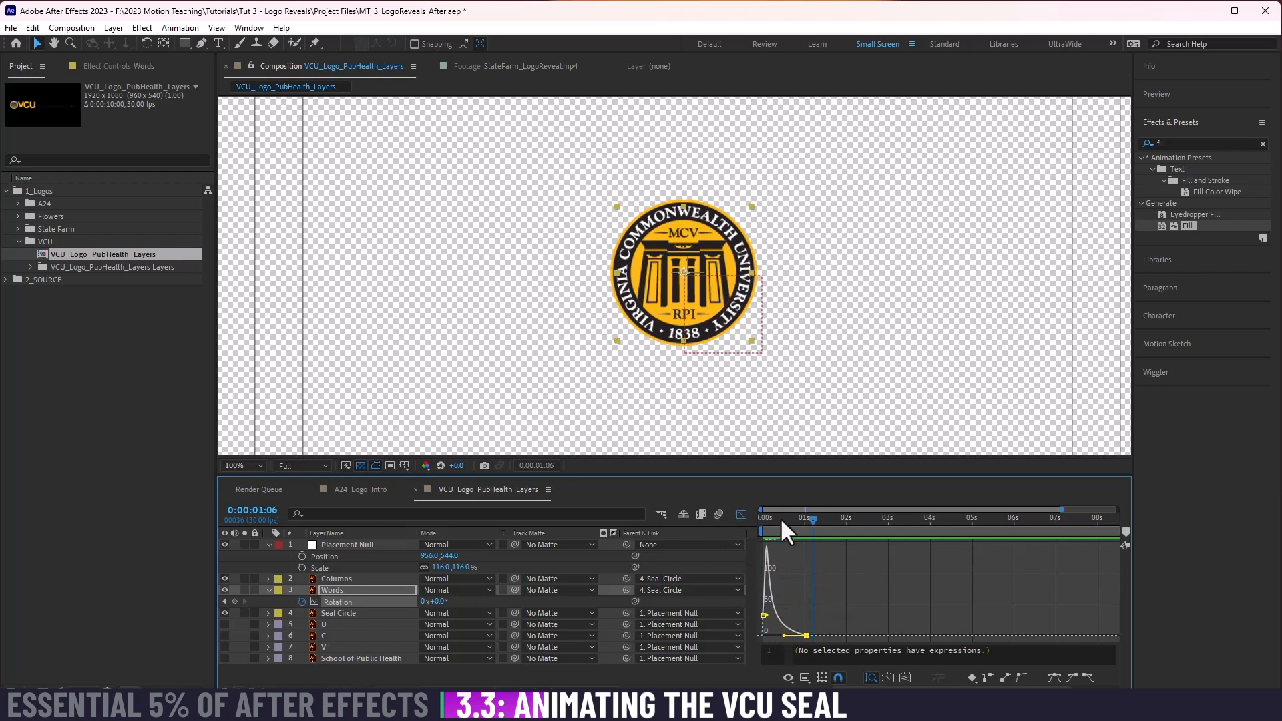
Step: Set the Words layer's starting rotation to -16° at 0:00:00:00 and preview the animation
key(Home)
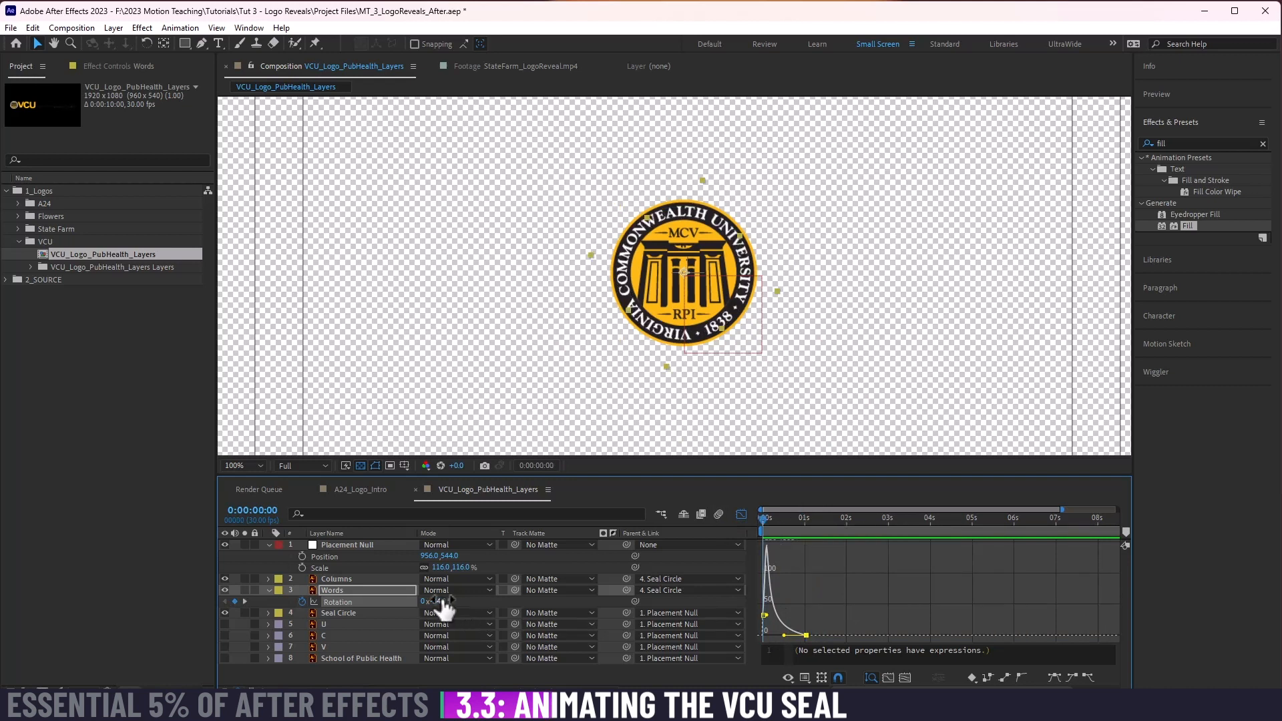
drag(442, 605, 456, 600)
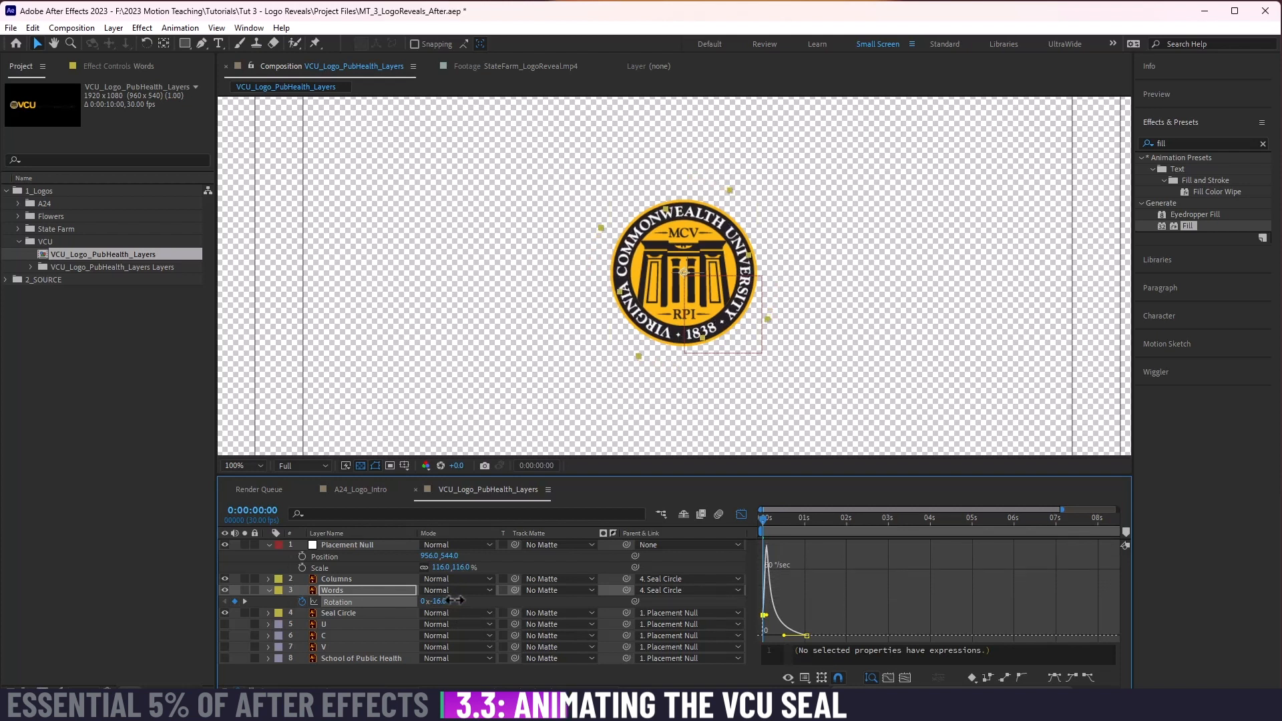
key(space)
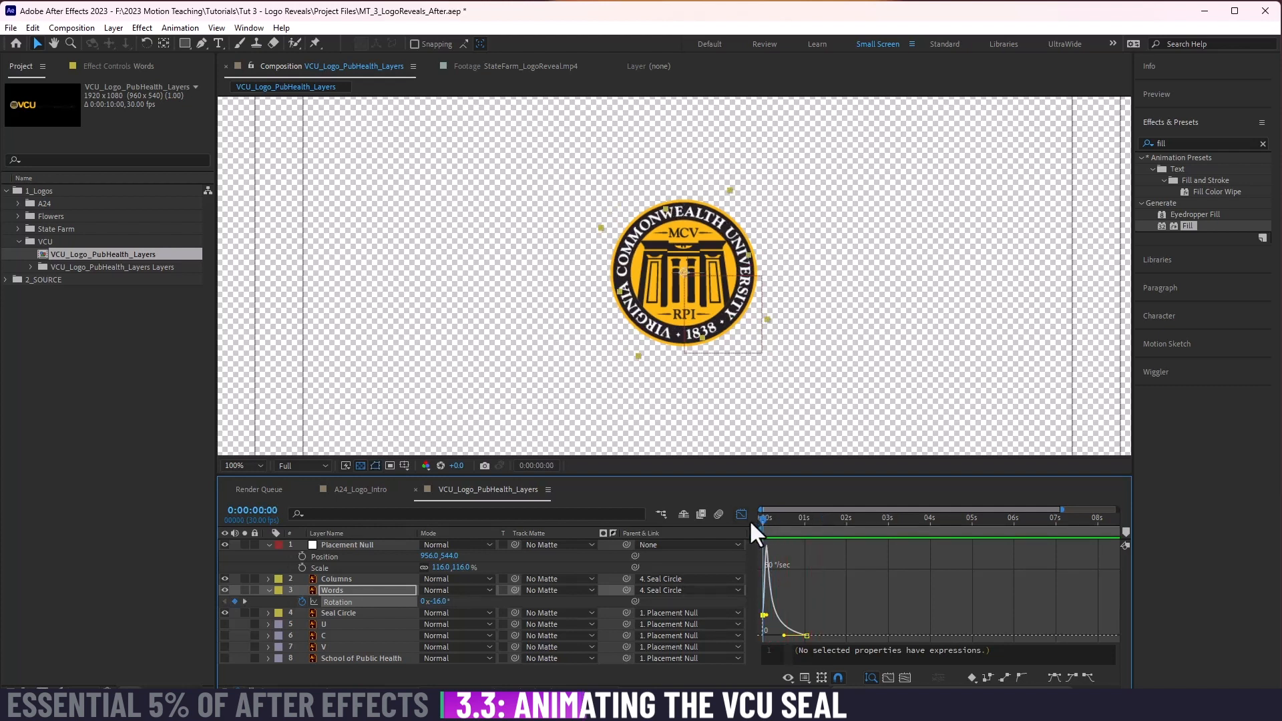
key(space)
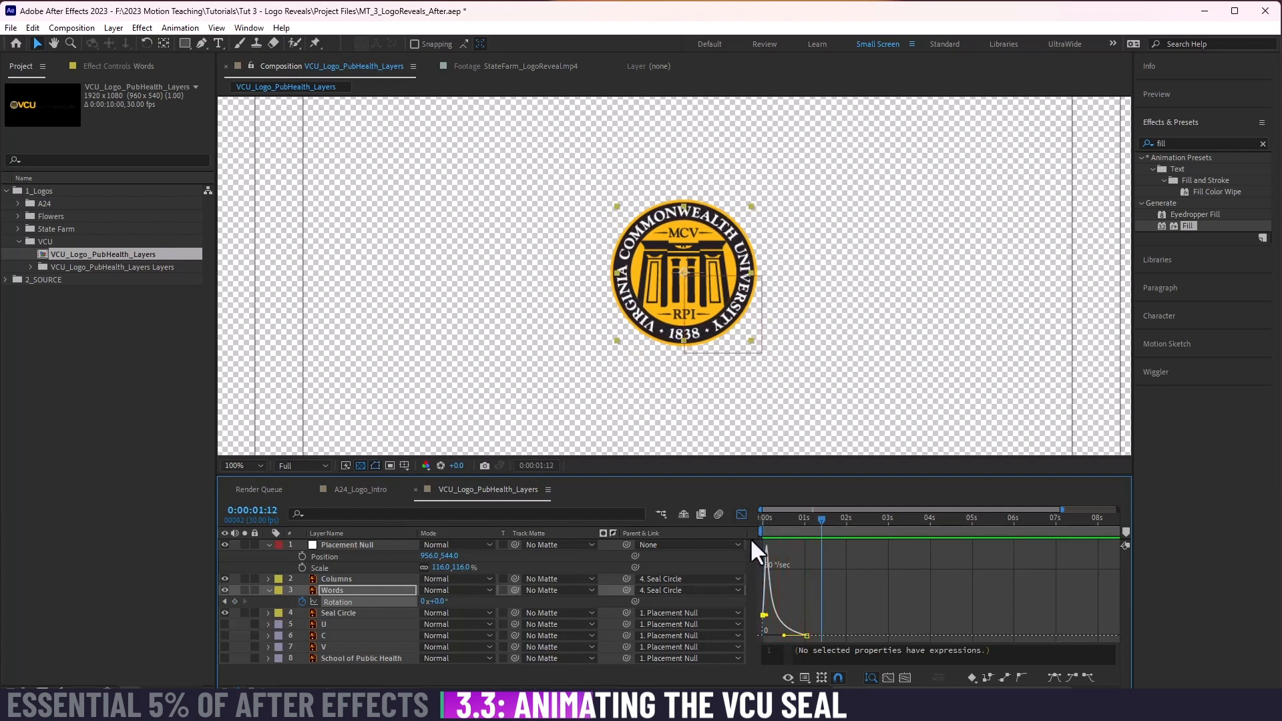
Step: Return to the layer bar view and shift both Words rotation keyframes to about 2.6 and 3.6 seconds
click(741, 515)
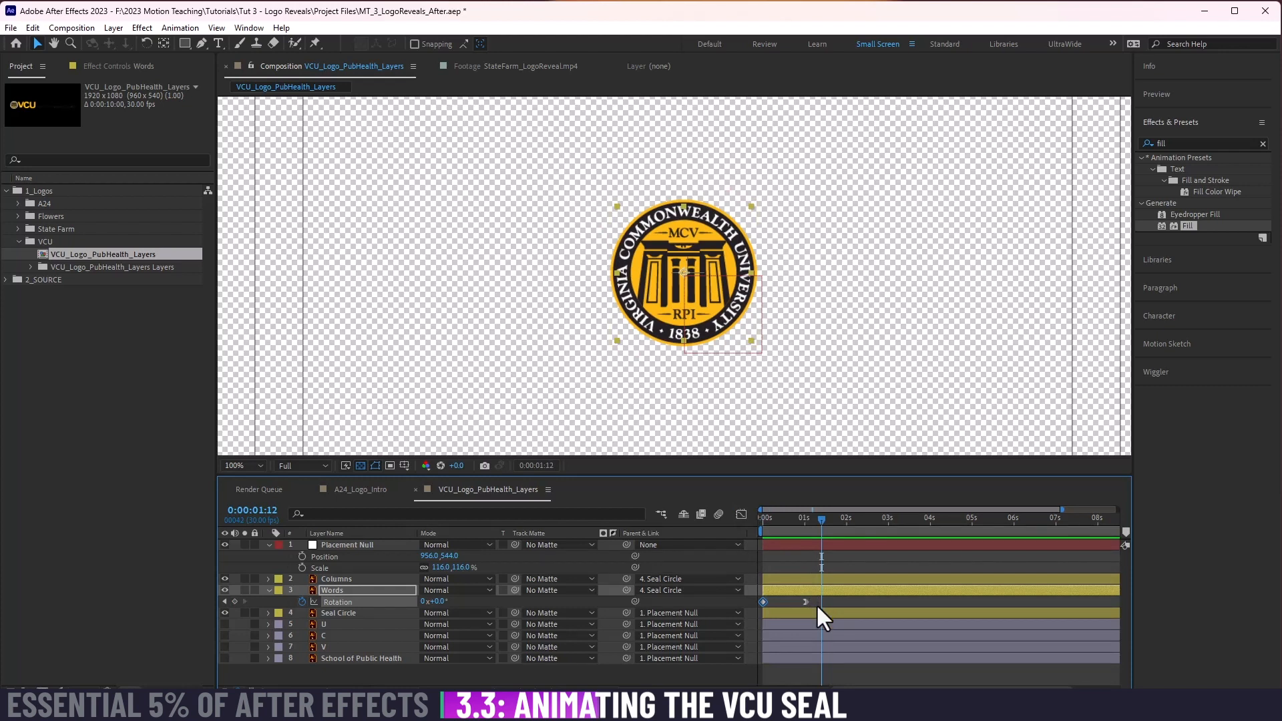
click(806, 602)
drag(806, 601, 915, 601)
click(874, 561)
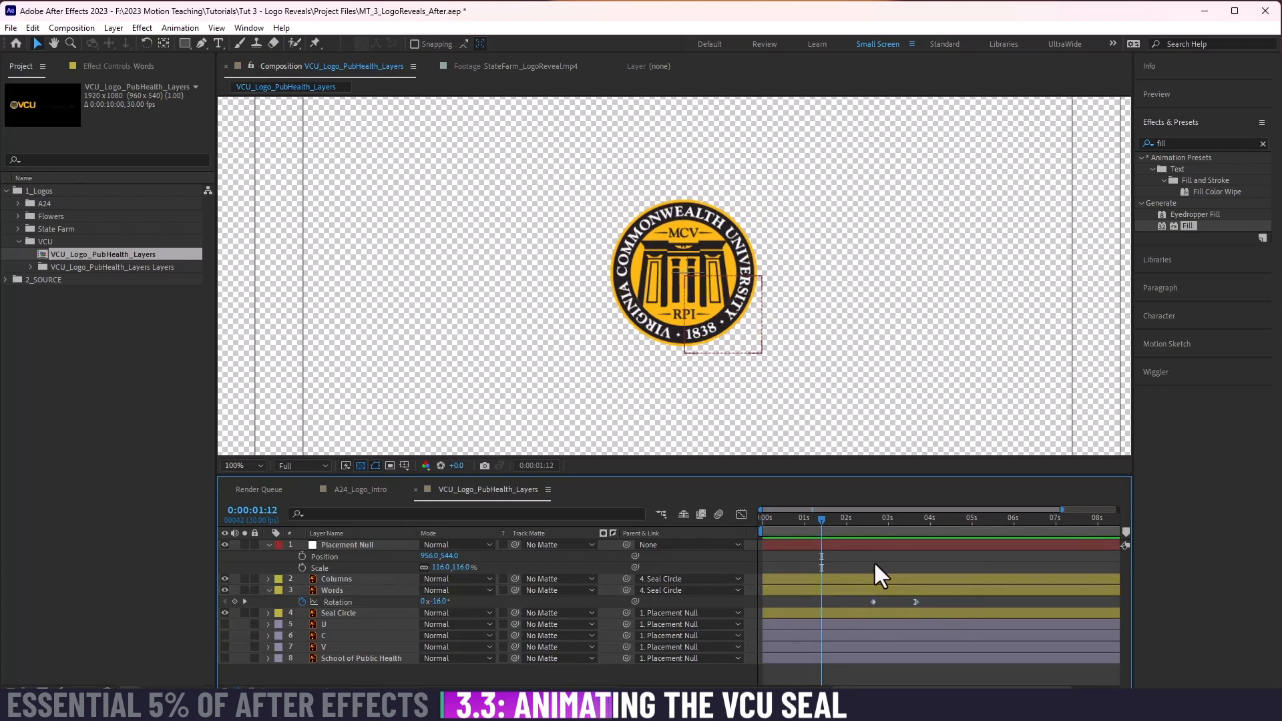
Step: Keyframe the Seal Circle layer's Scale from 0% at 0:00:00:00 to 100% at about 1.8 seconds
click(337, 613)
click(351, 579)
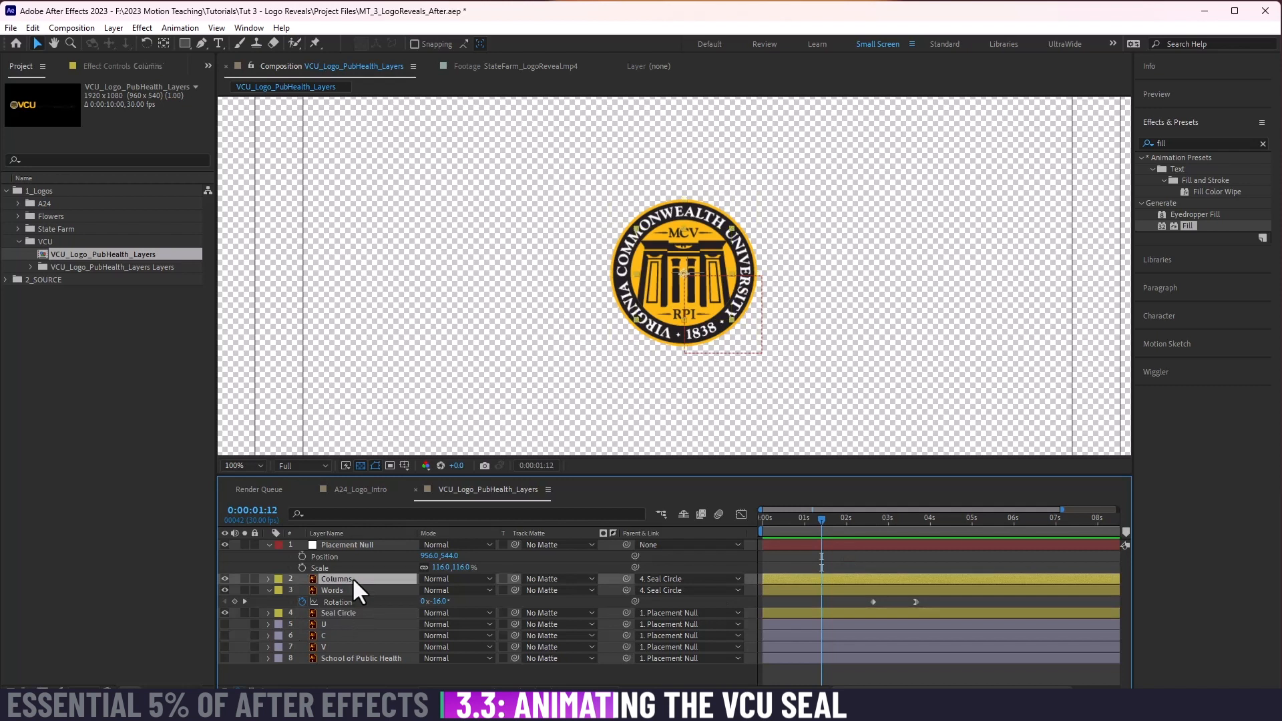
click(337, 613)
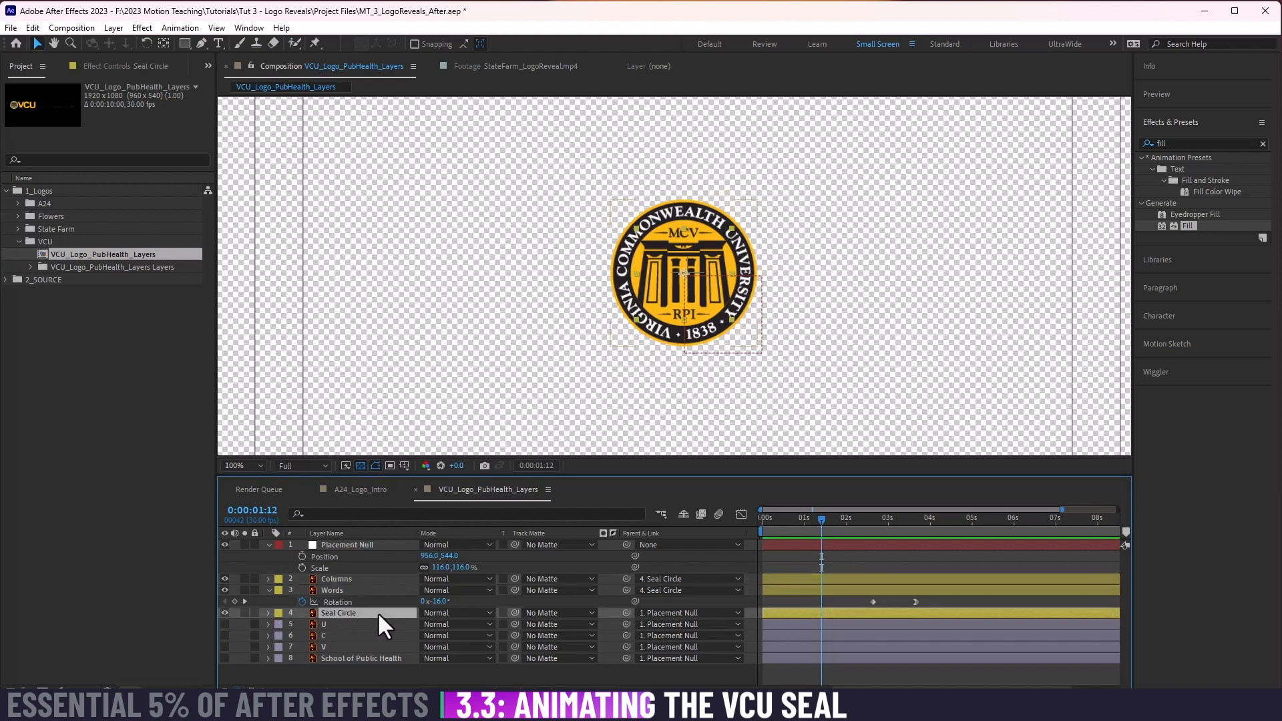
key(s)
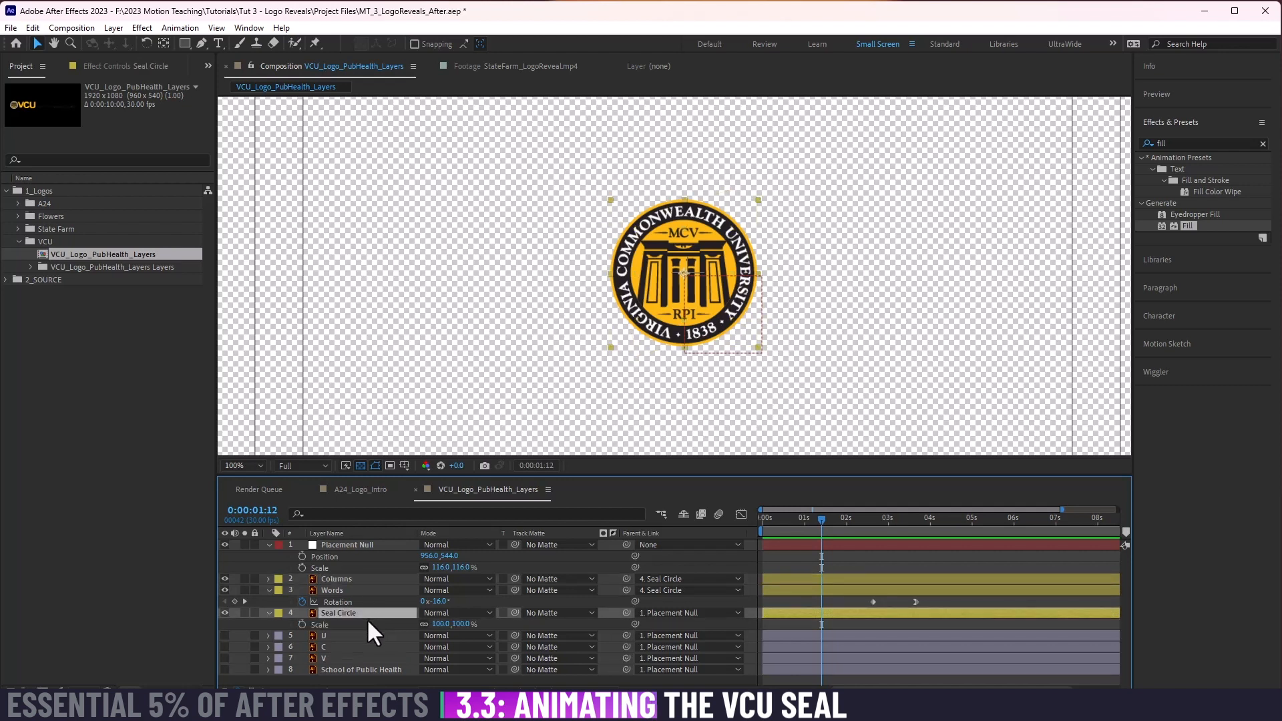
click(302, 624)
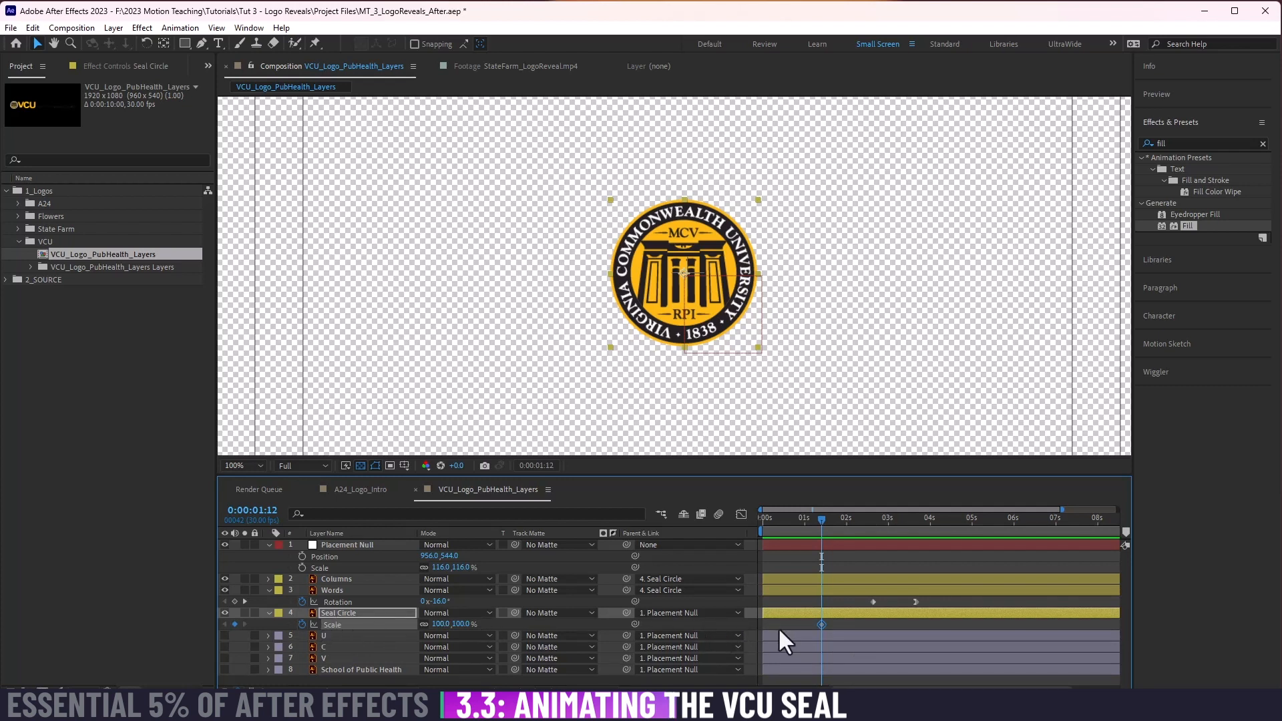
drag(822, 625, 838, 624)
drag(816, 519, 753, 520)
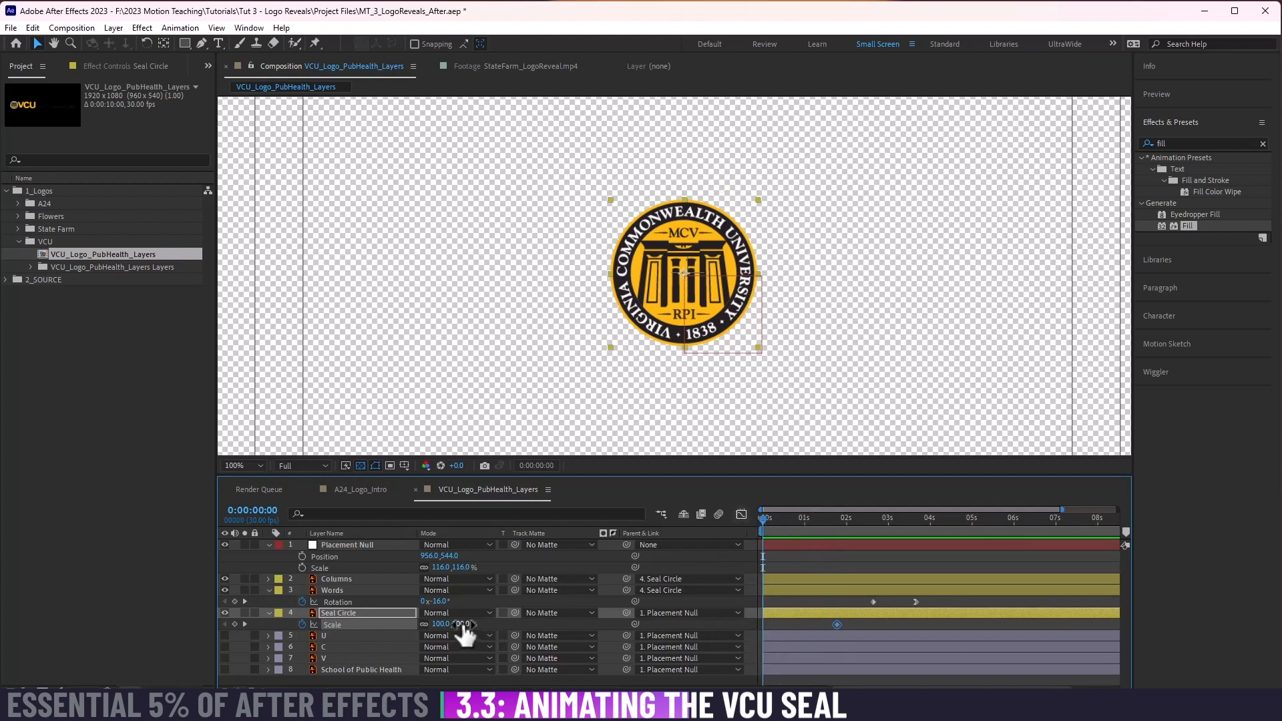
text(00)
key(Return)
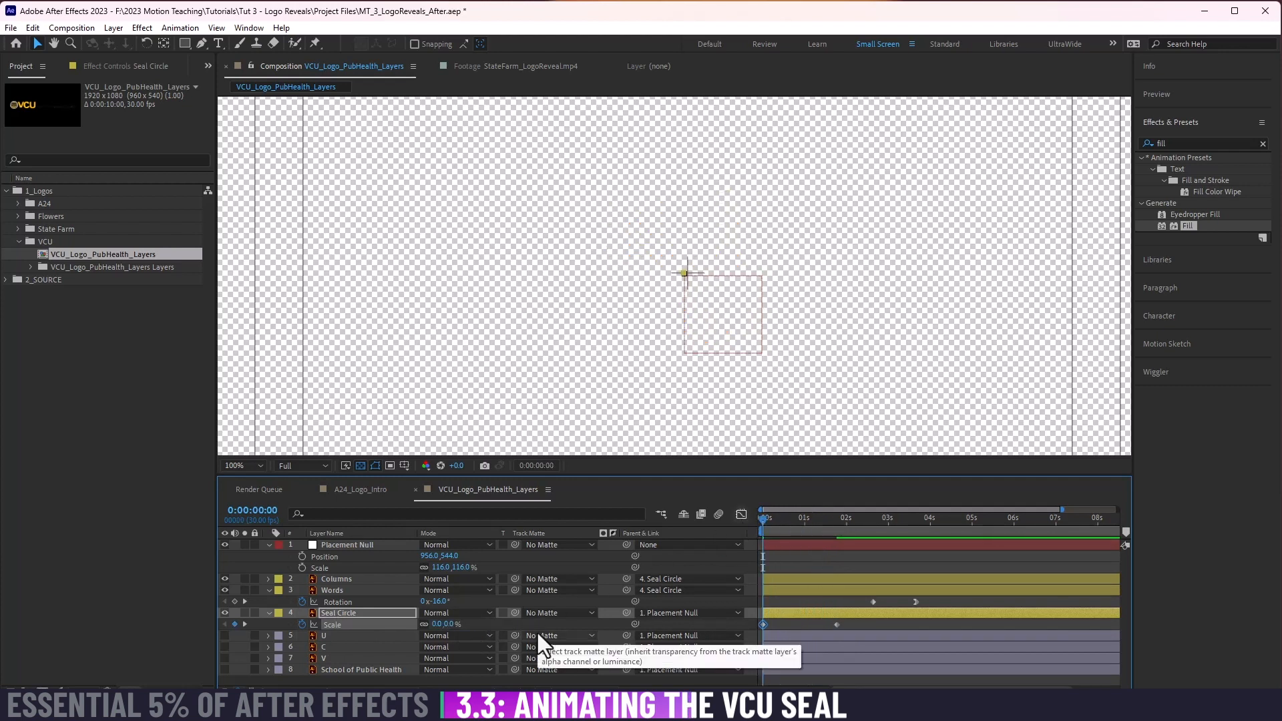
Step: Preview the seal animation and move the Seal Circle's end Scale keyframe to about 1.2 seconds
click(808, 555)
key(space)
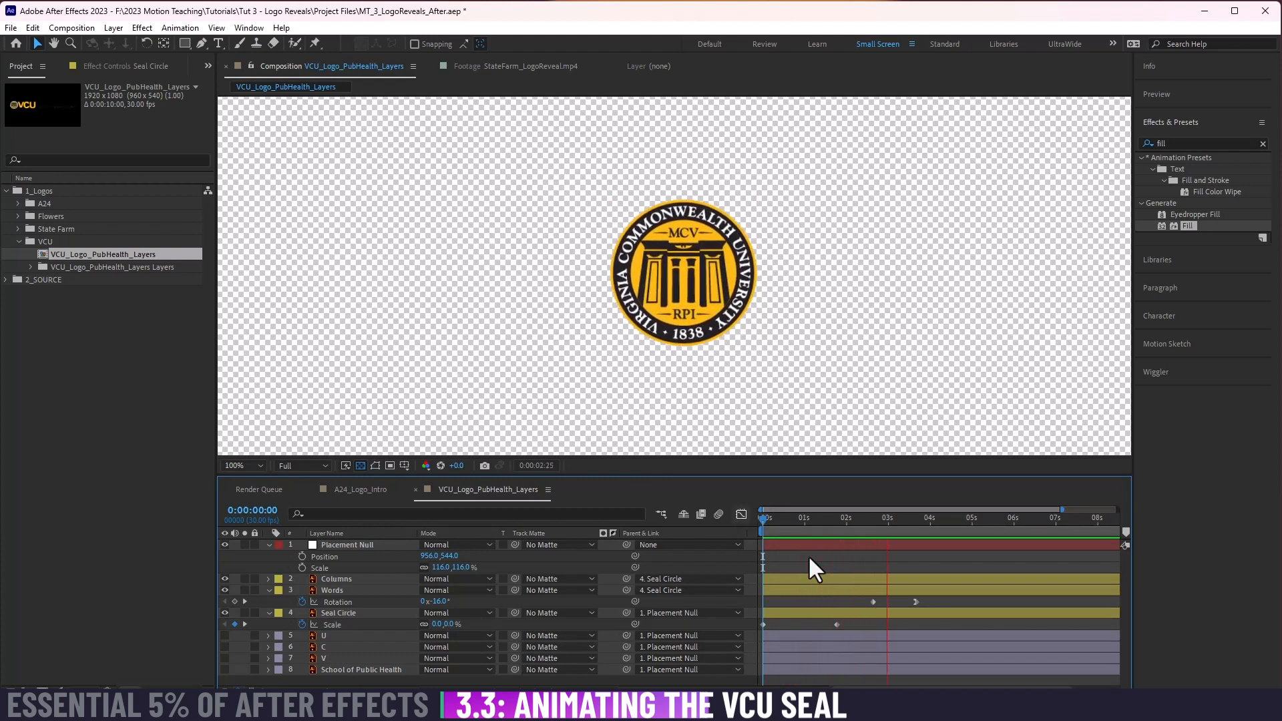
key(space)
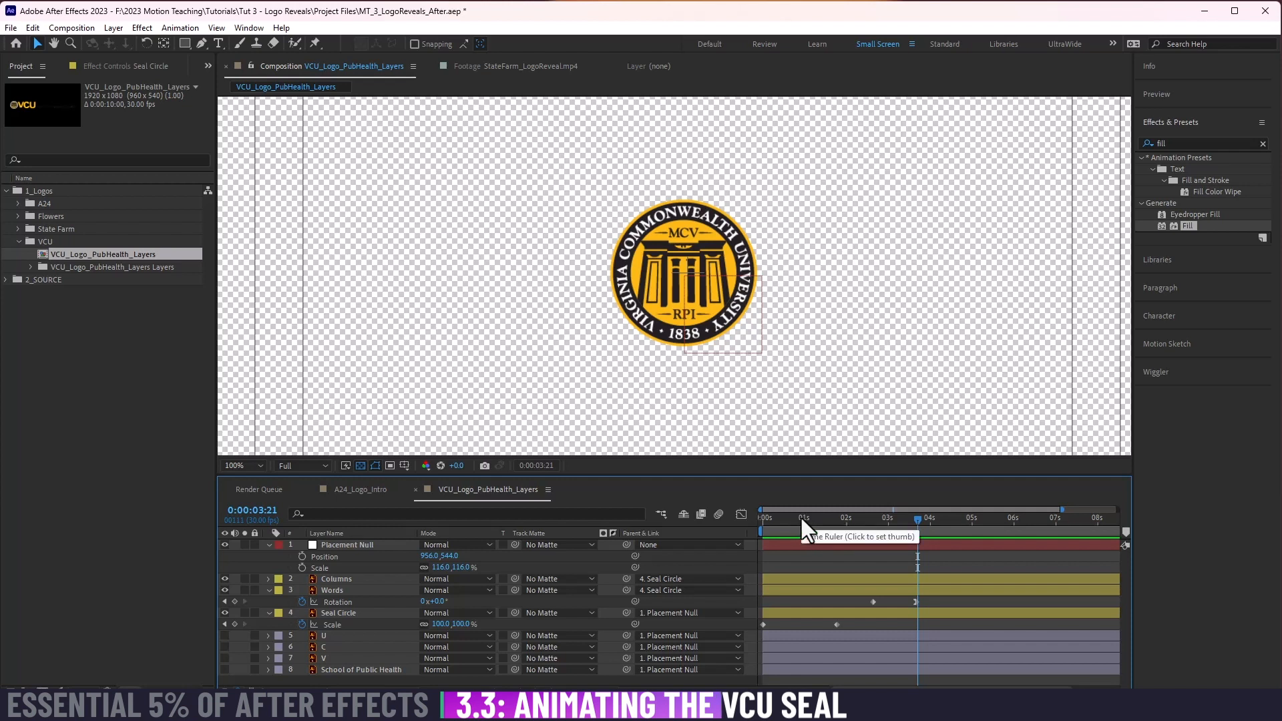
drag(836, 625, 814, 624)
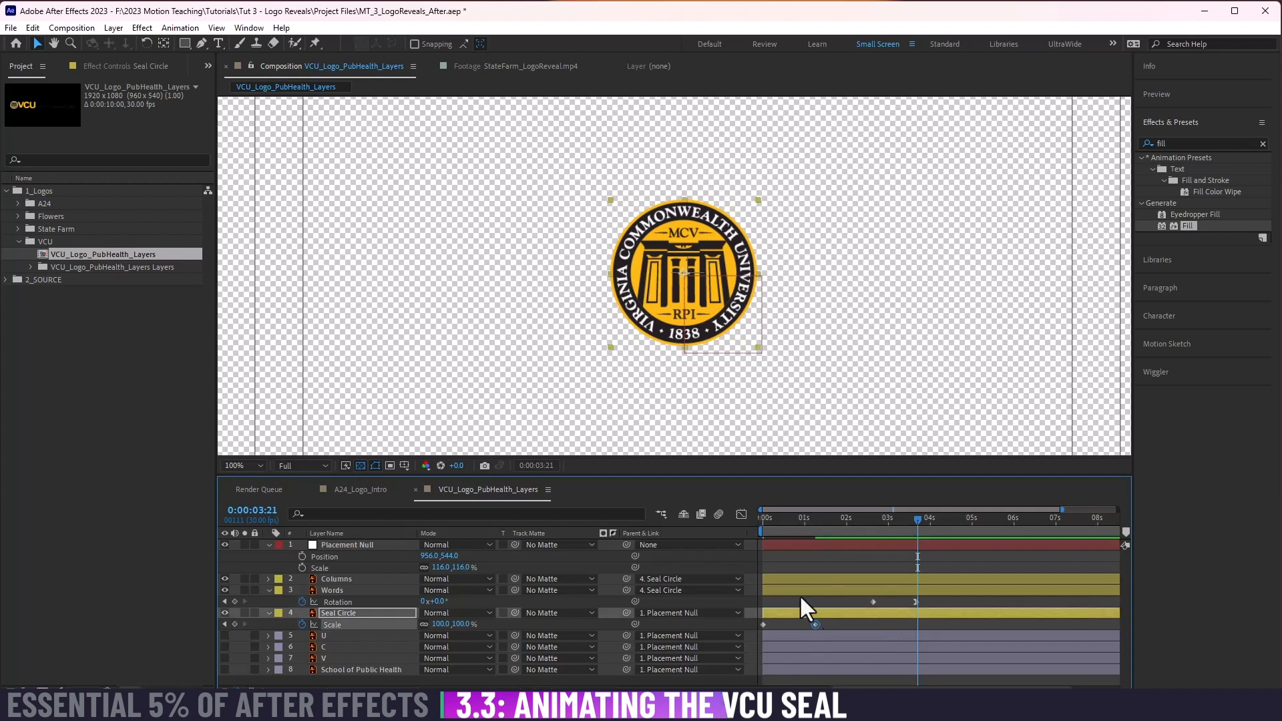
Step: Display the Seal Circle's Scale animation as a value graph in the Graph Editor
click(361, 624)
click(741, 515)
click(787, 677)
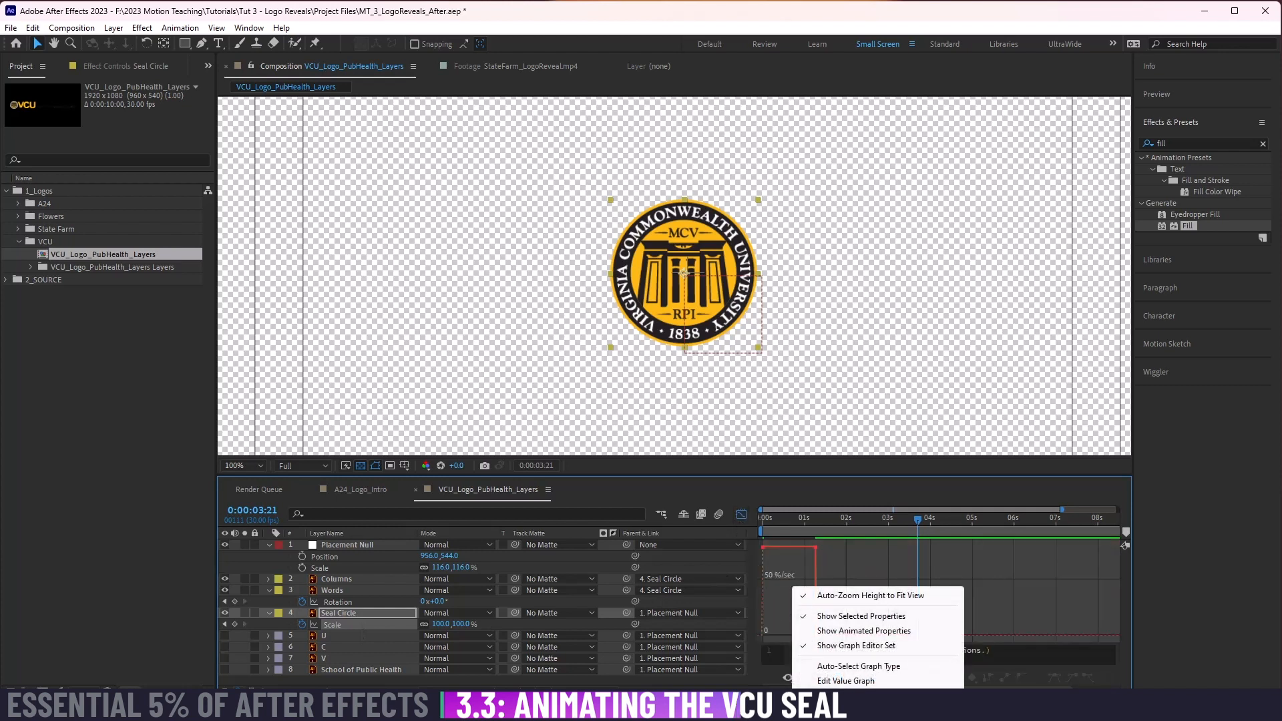
click(846, 680)
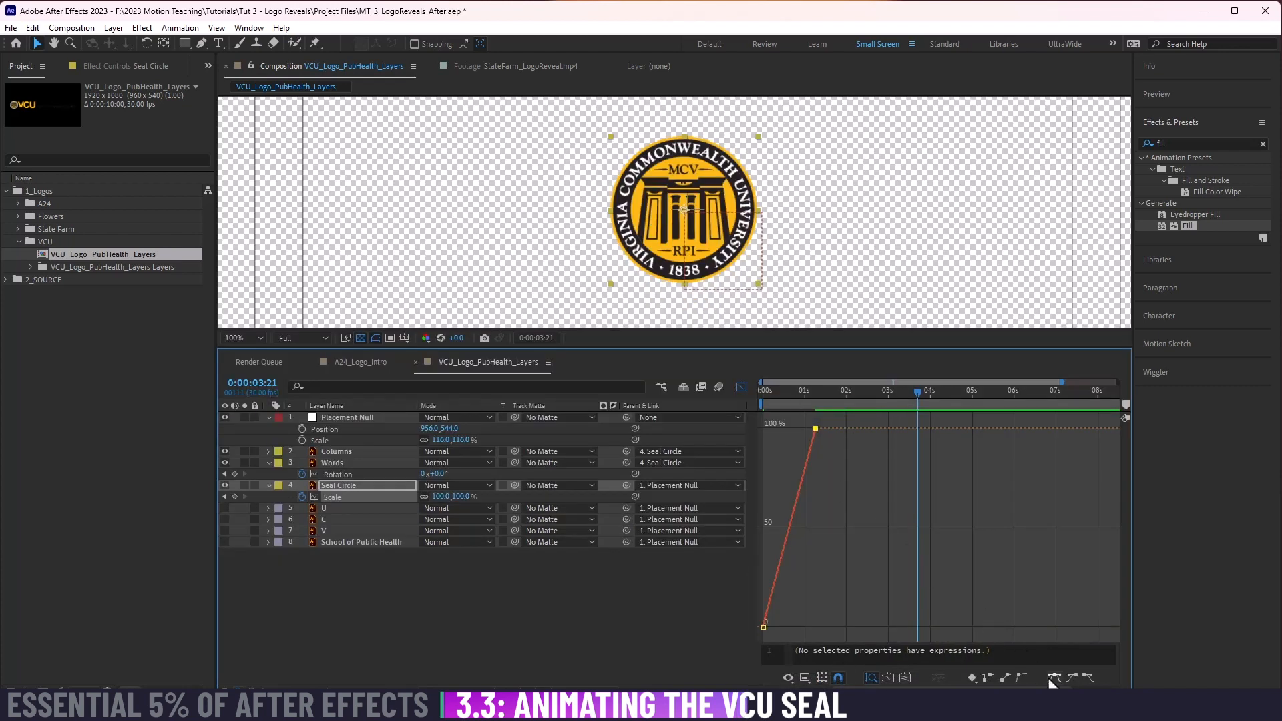
Step: Ease the Seal Circle's end Scale keyframe, lengthen its incoming handle to steepen the curve, and preview the animation
click(1053, 677)
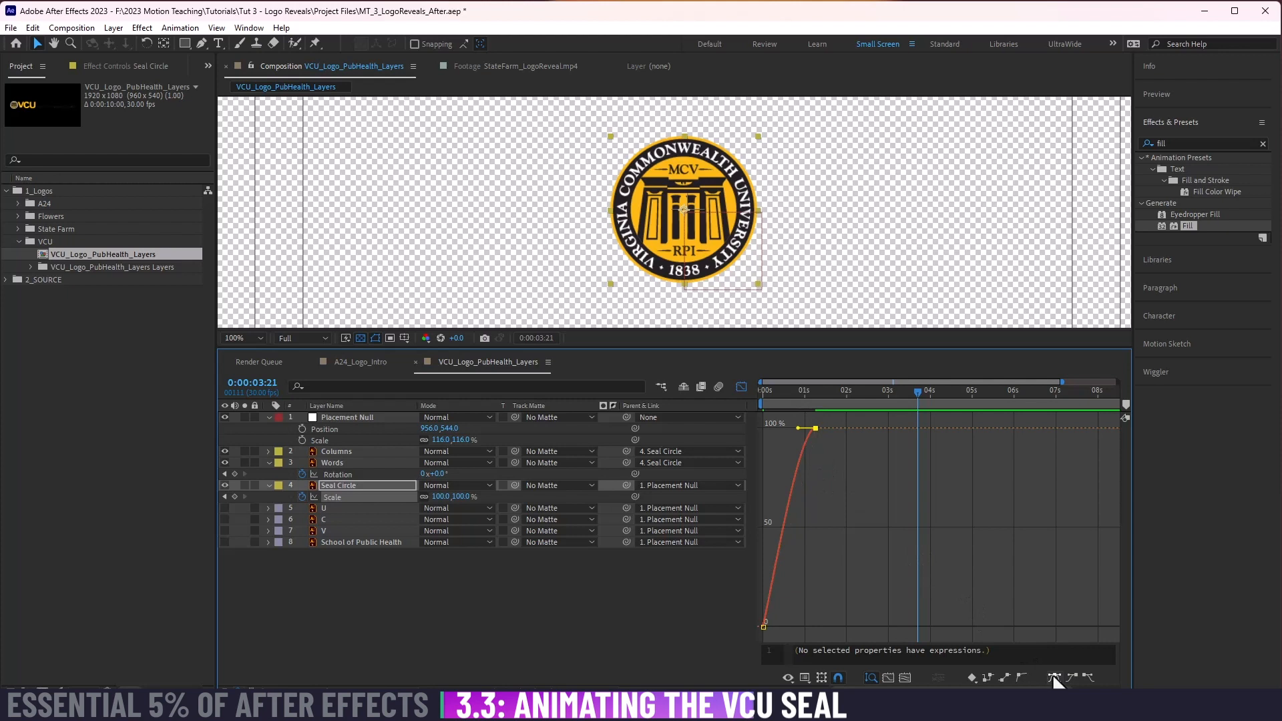
drag(799, 428, 736, 391)
key(space)
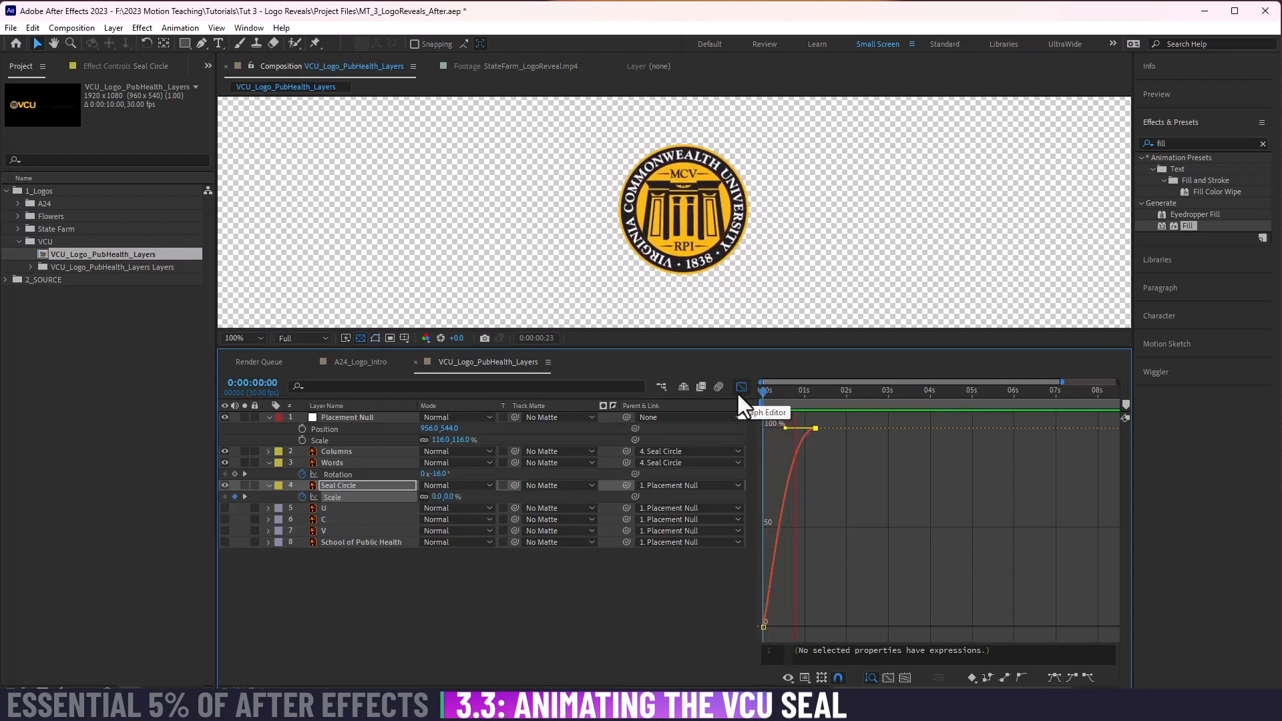
key(space)
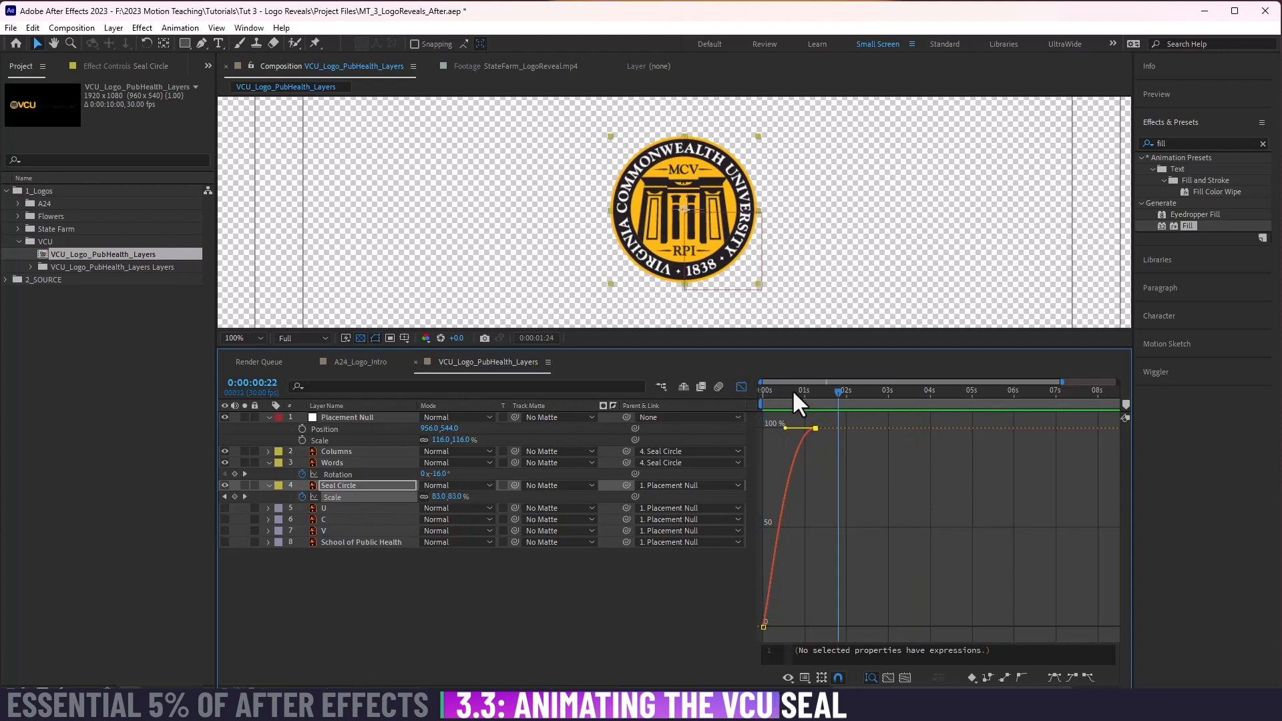
Step: Add an overshoot Scale keyframe of 110% to the Seal Circle at 0:00:00:24
drag(792, 390, 795, 390)
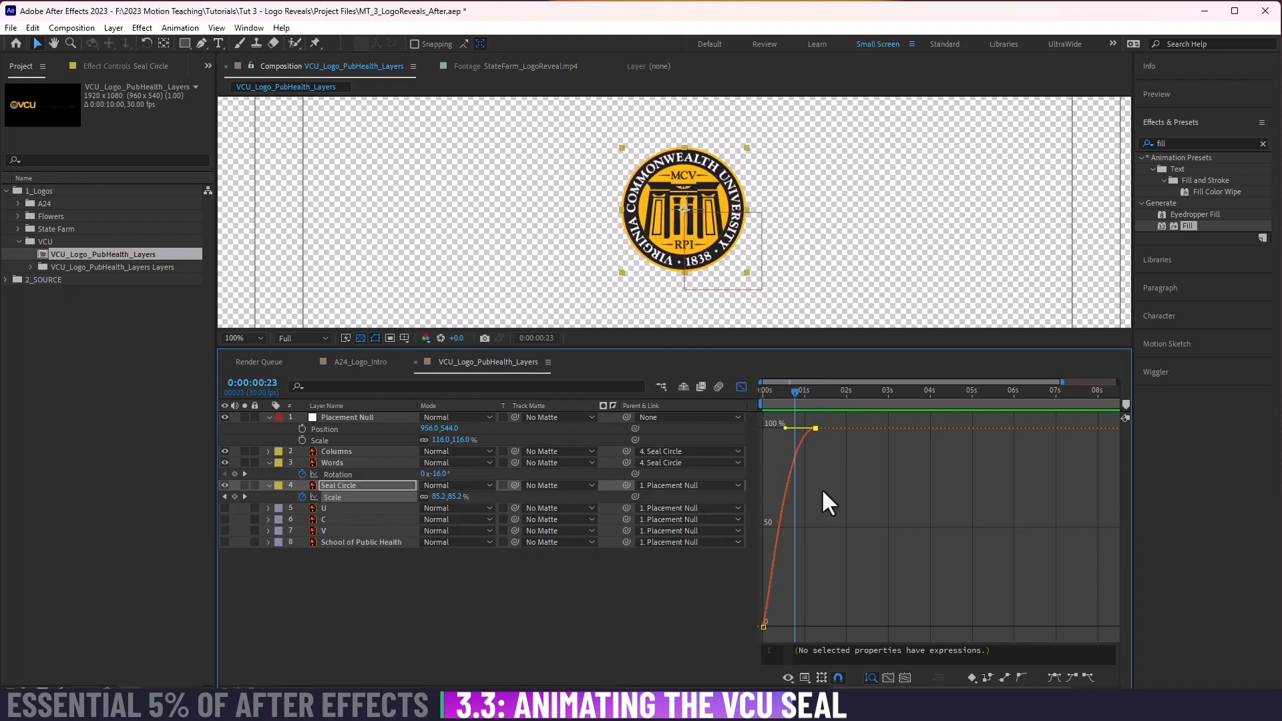
mouse_move(778, 390)
mouse_down()
mouse_move(746, 389)
mouse_move(818, 397)
mouse_move(795, 397)
mouse_up()
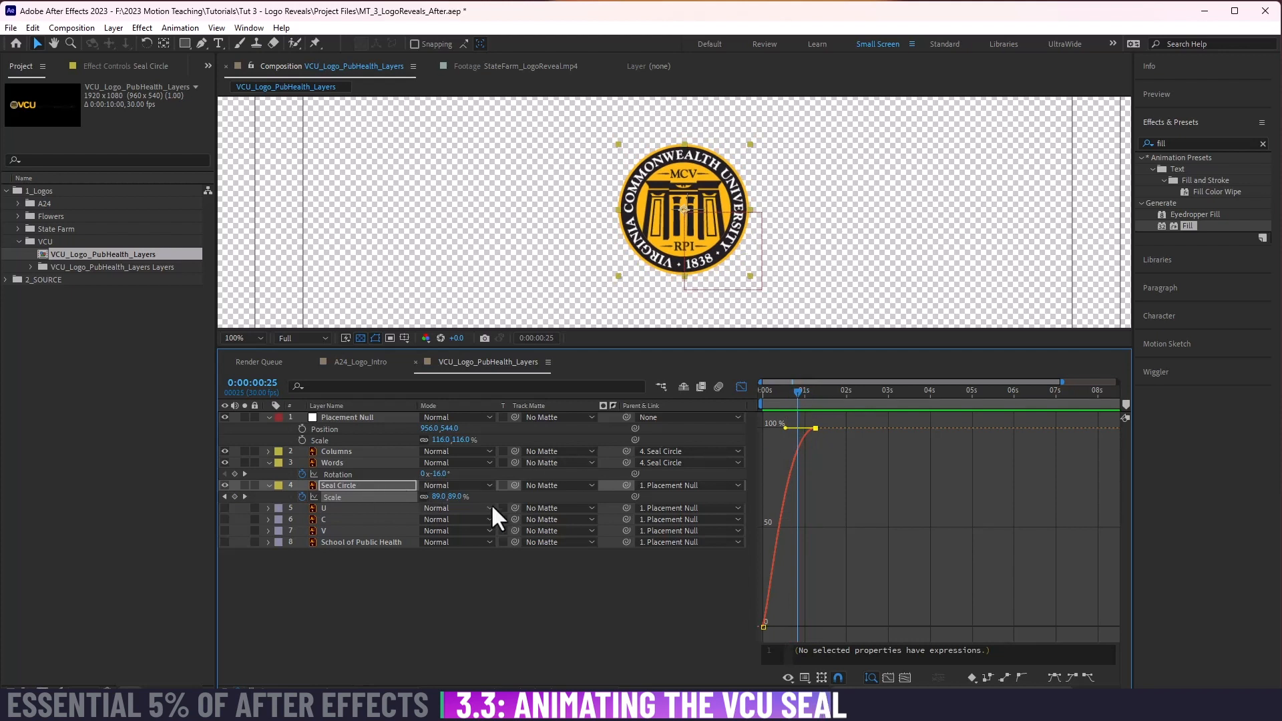
drag(796, 393, 795, 392)
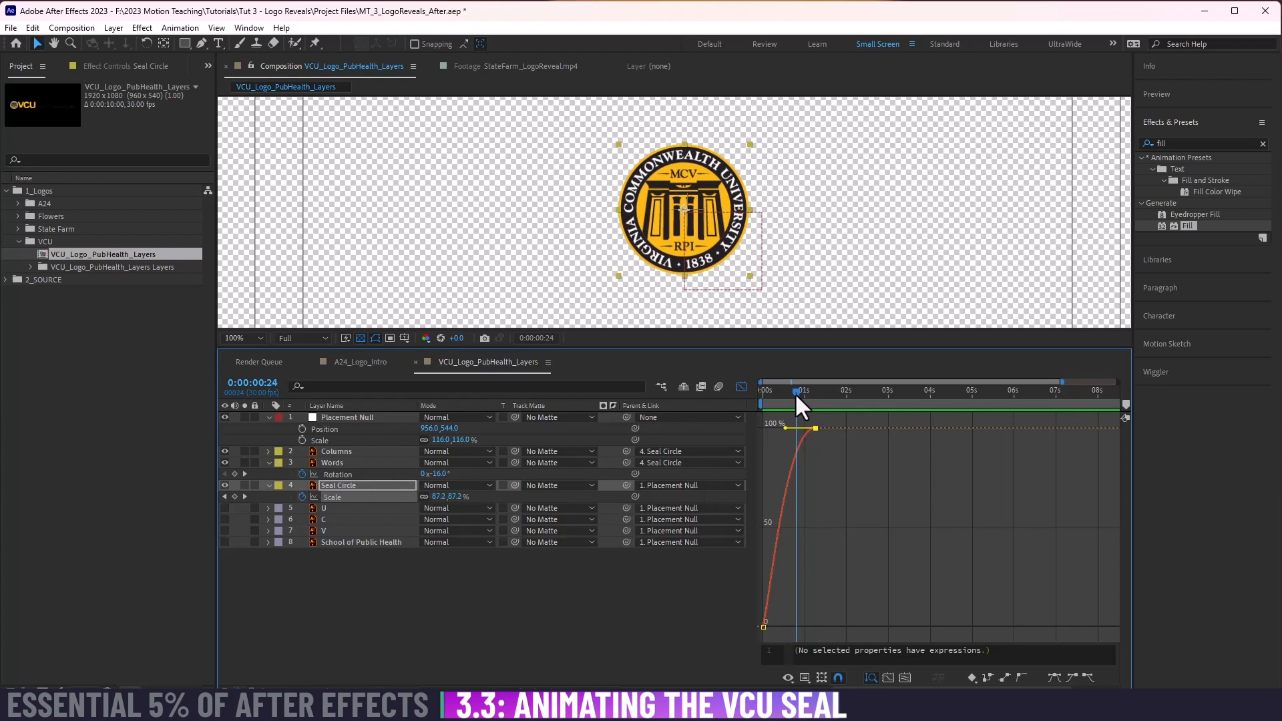
click(457, 497)
text(110)
key(Return)
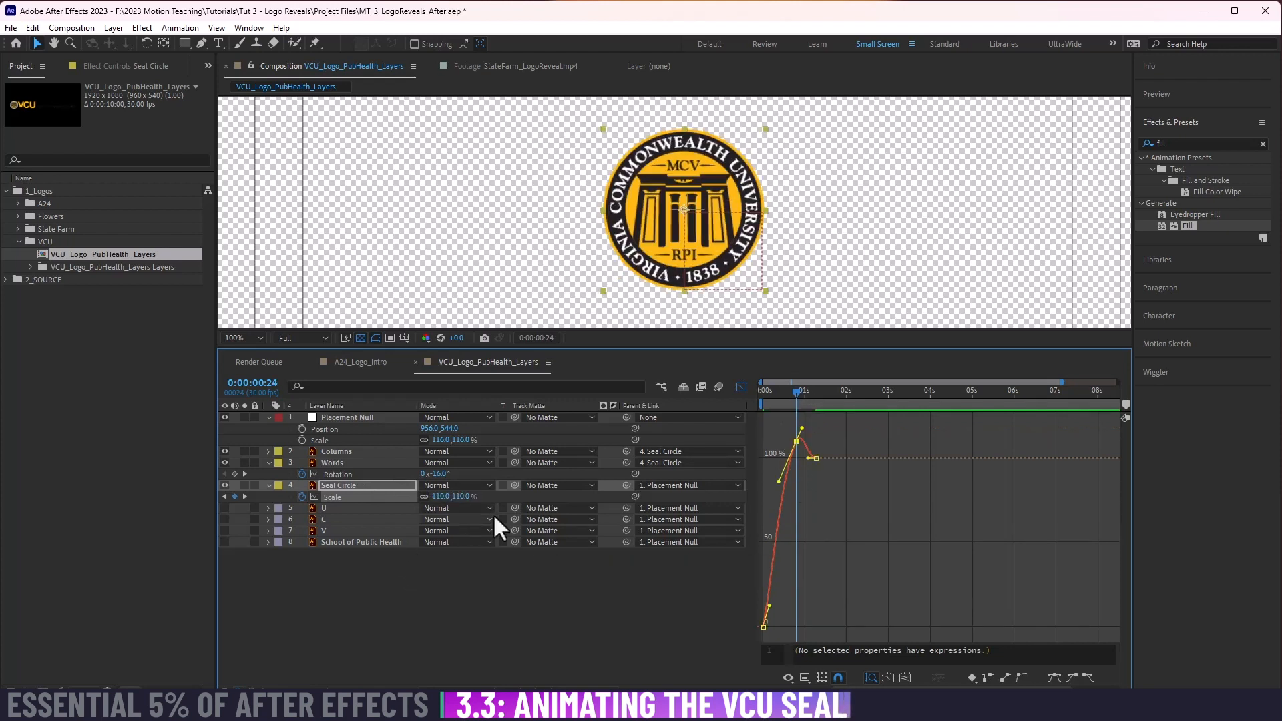
Step: Move the Seal Circle's overshoot keyframe to about 0.4 seconds, smooth the curve around it with its handles, and preview
drag(792, 394, 801, 446)
key(space)
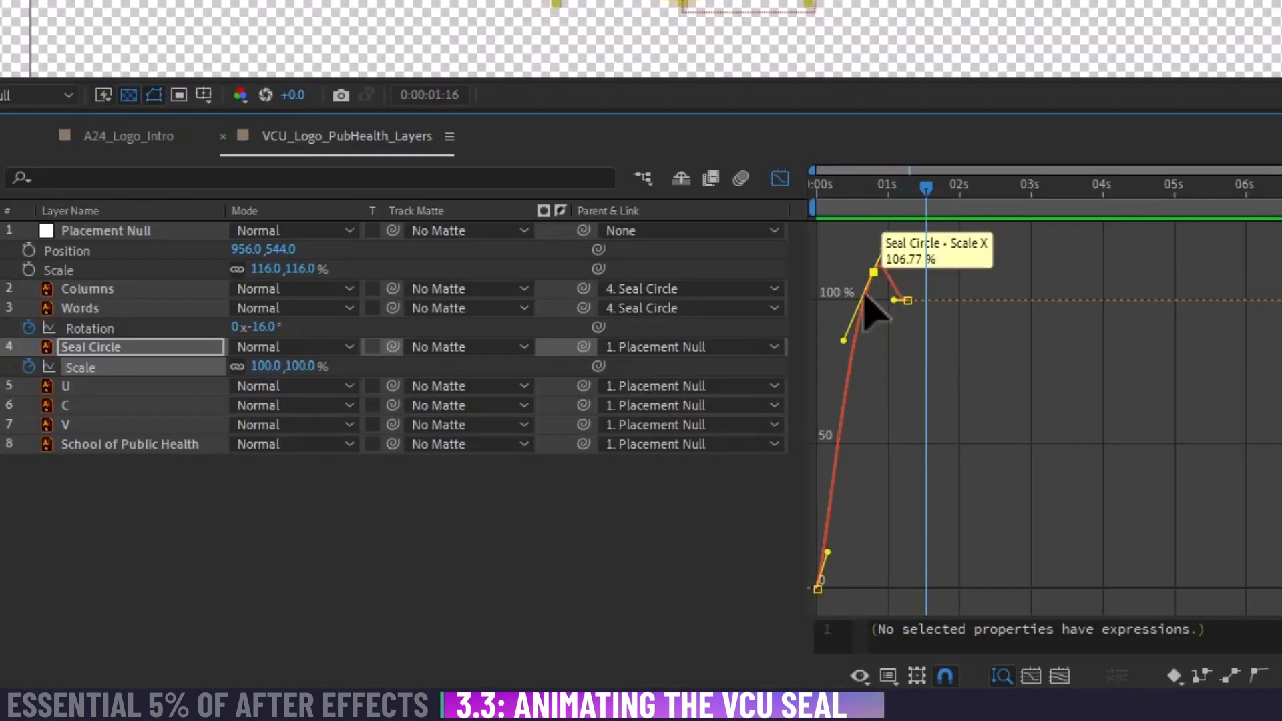
drag(844, 340, 871, 265)
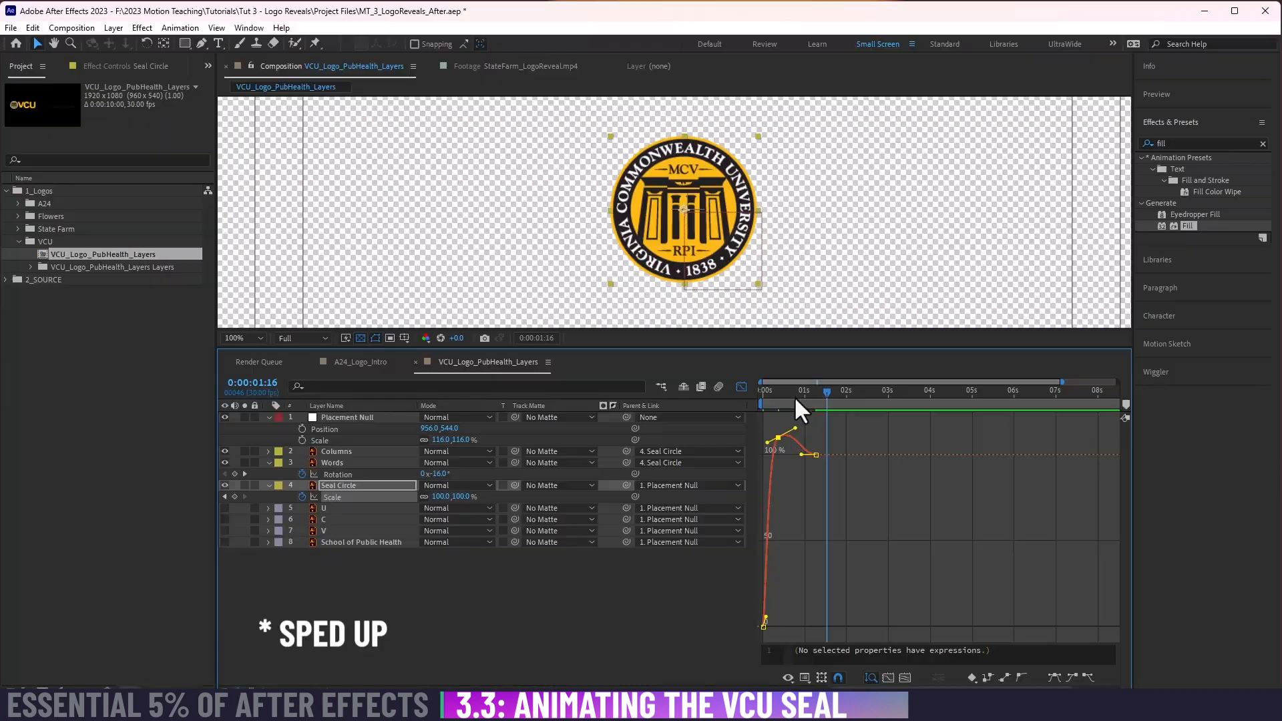
drag(870, 193, 791, 191)
key(space)
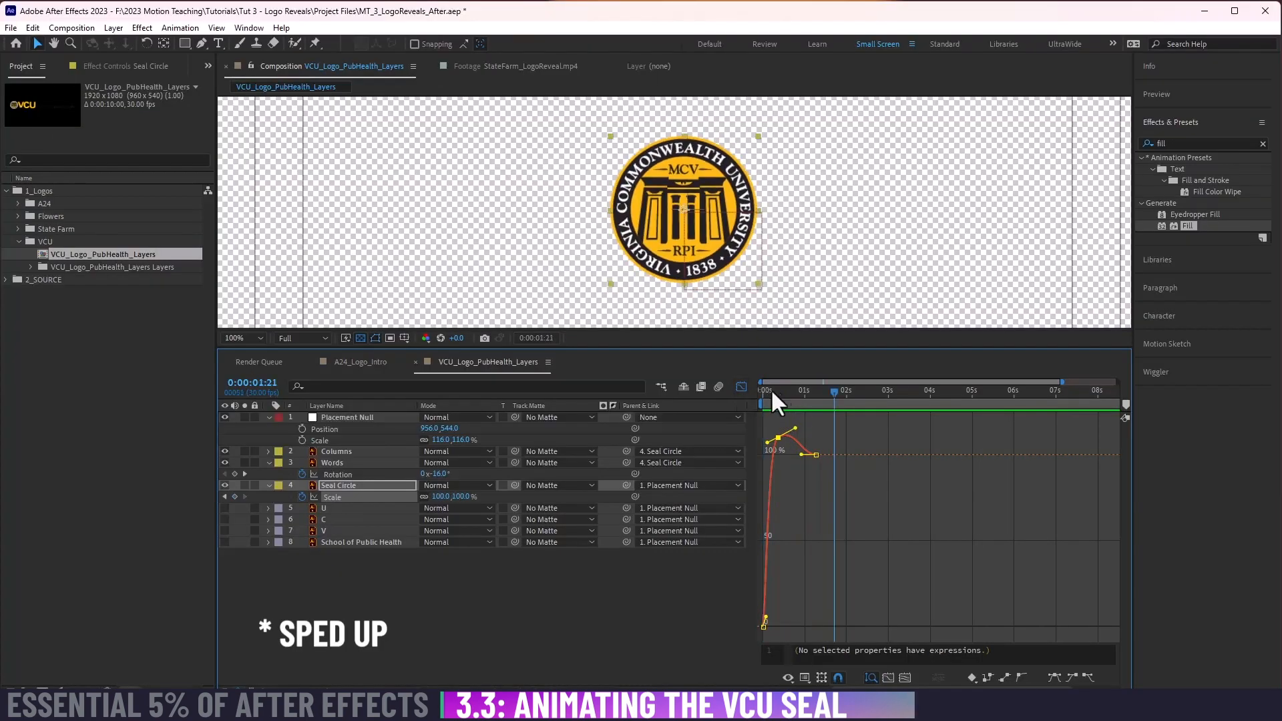
key(space)
Step: Move the Seal Circle's end Scale keyframe to about 1 second and preview the bounce
drag(816, 455, 804, 455)
key(space)
drag(778, 394, 724, 395)
key(space)
click(794, 482)
key(space)
key(space)
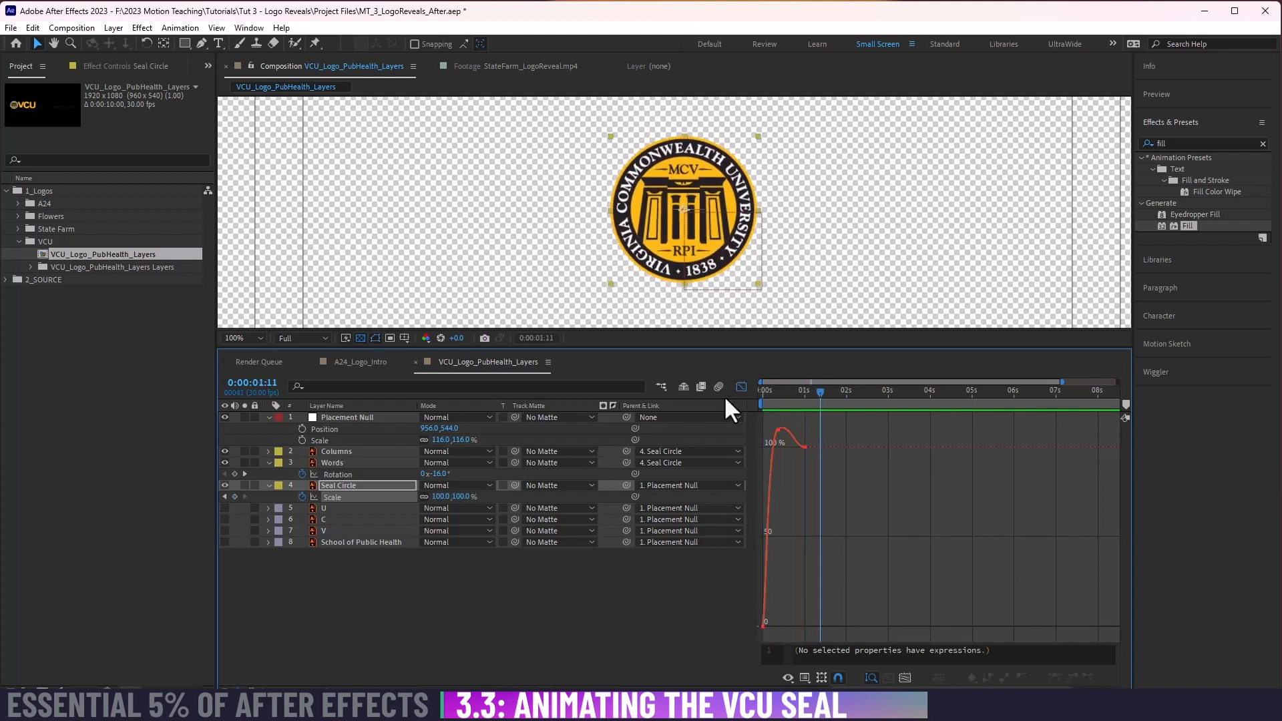
Step: Keyframe the Columns layer's Scale from 43% at 0:00:00:09 to 100% at 0:00:01:11
click(348, 453)
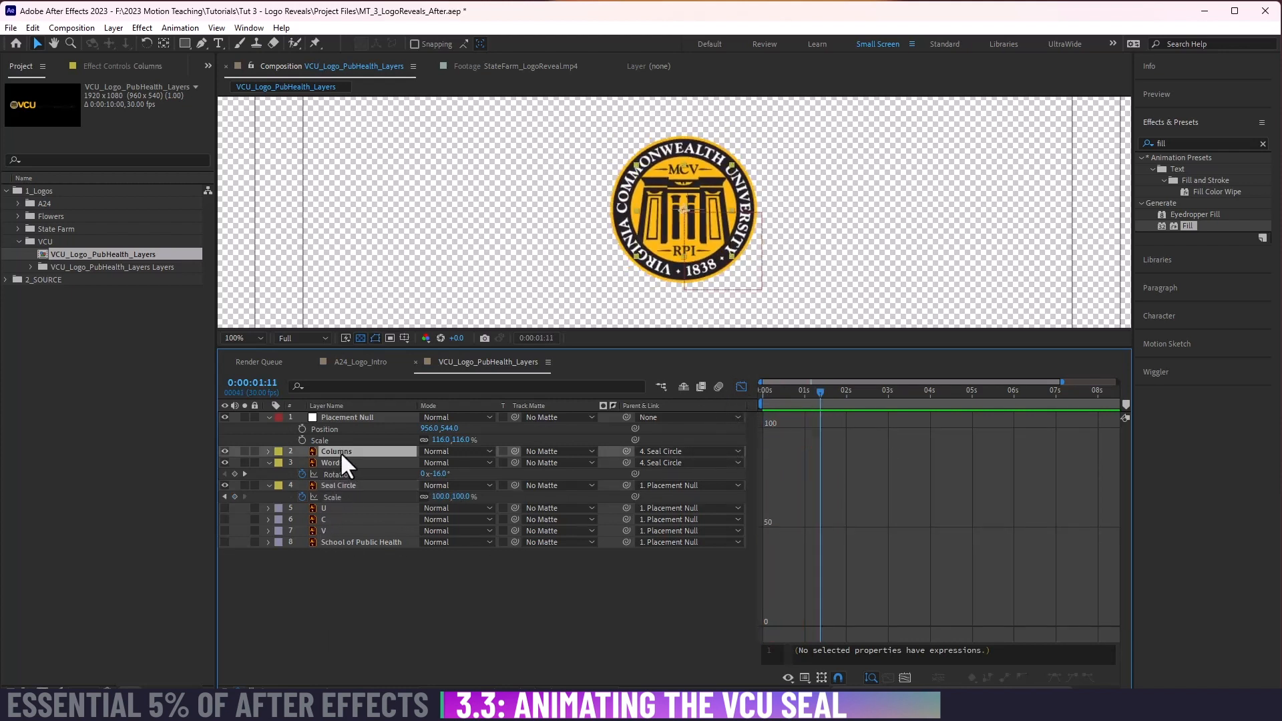
key(s)
click(302, 463)
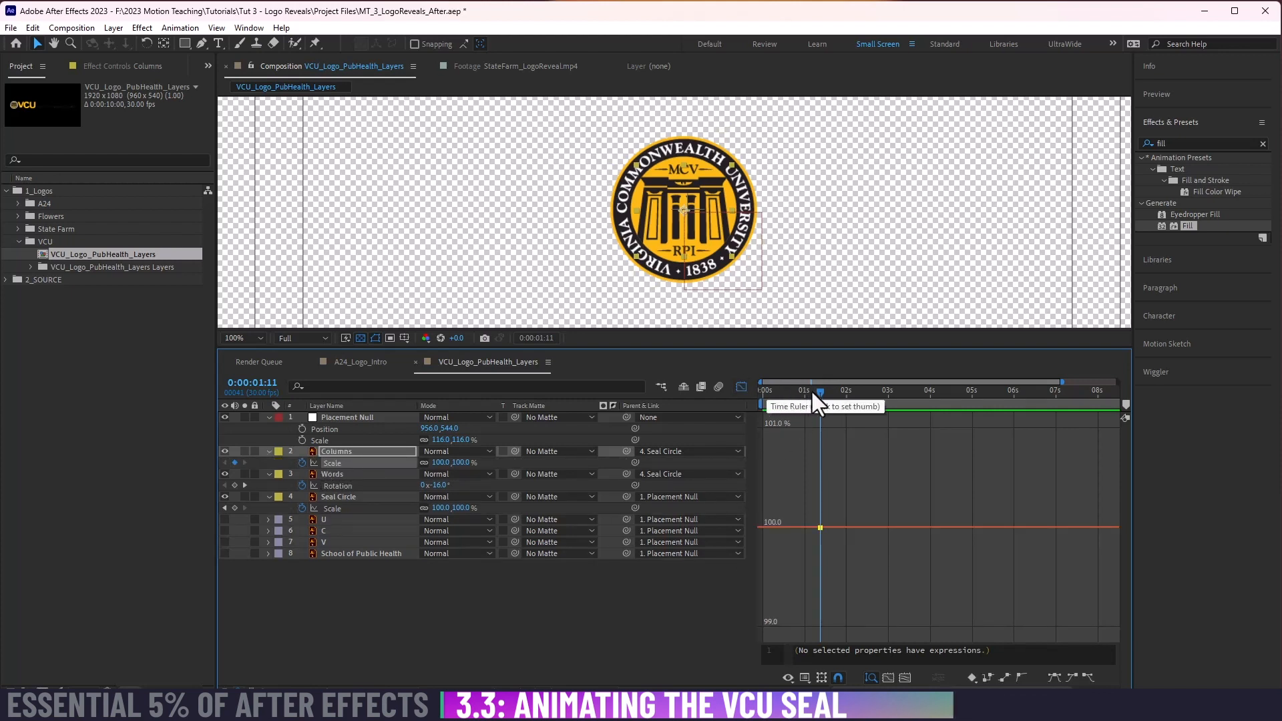
drag(816, 391, 771, 387)
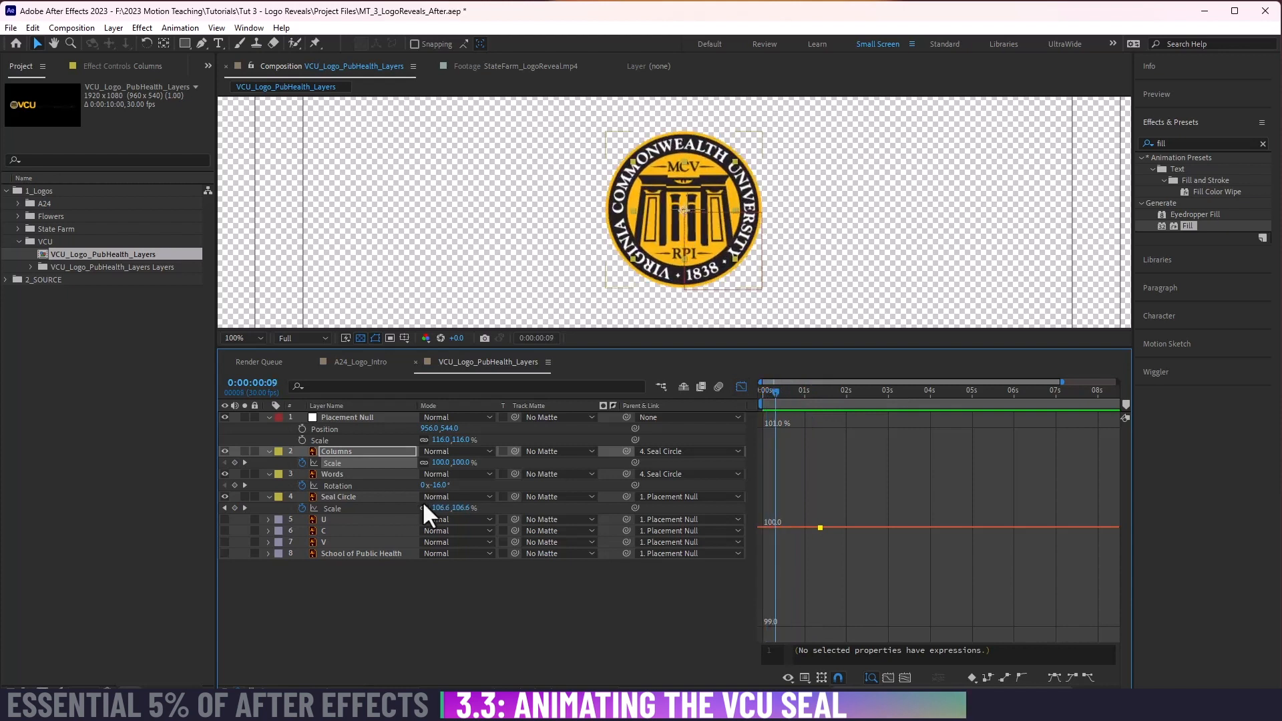
drag(457, 463, 425, 462)
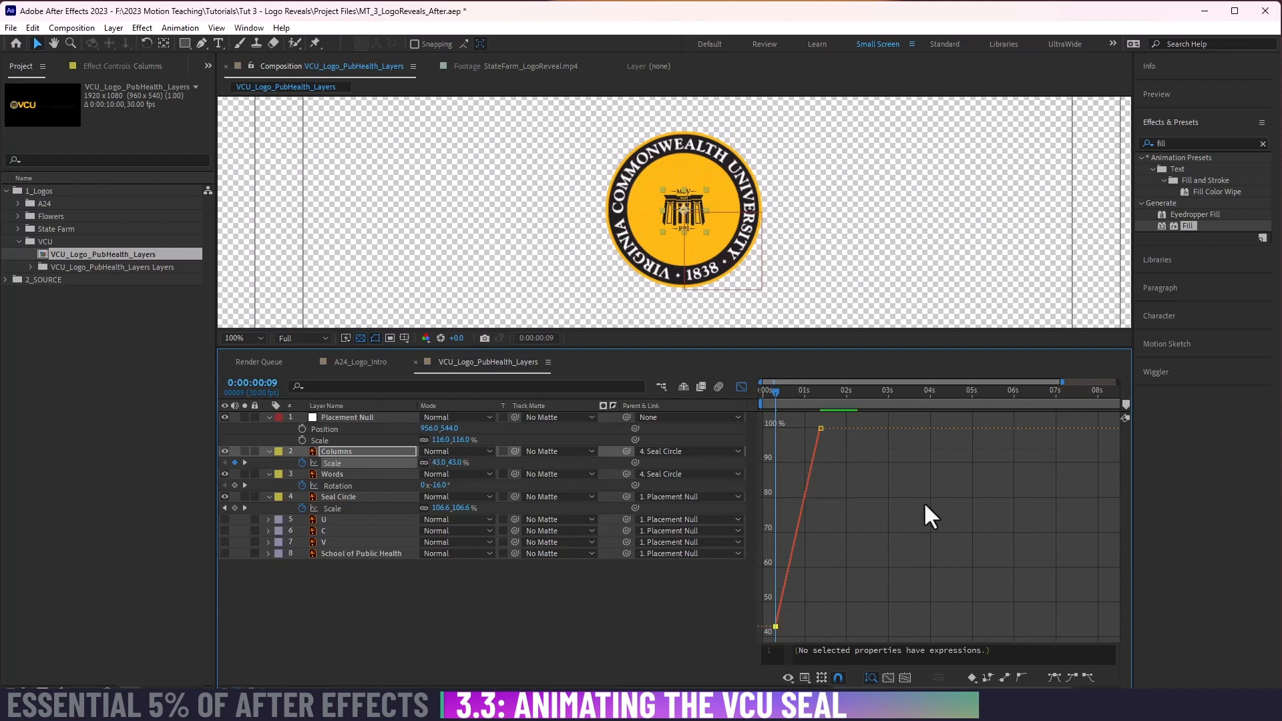
Step: Preview the Columns animation and add an overshoot Scale keyframe of 105% at 0:00:00:29
key(space)
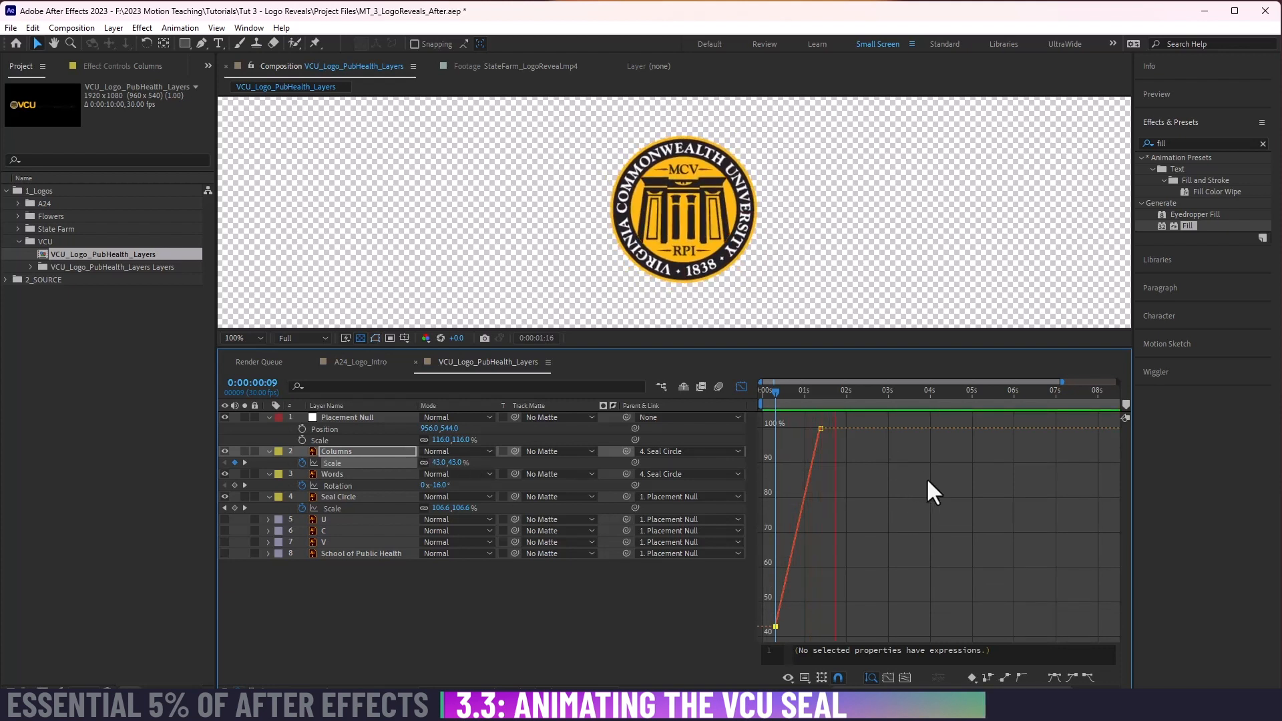
mouse_move(801, 390)
mouse_down()
mouse_move(784, 389)
mouse_move(803, 389)
mouse_up()
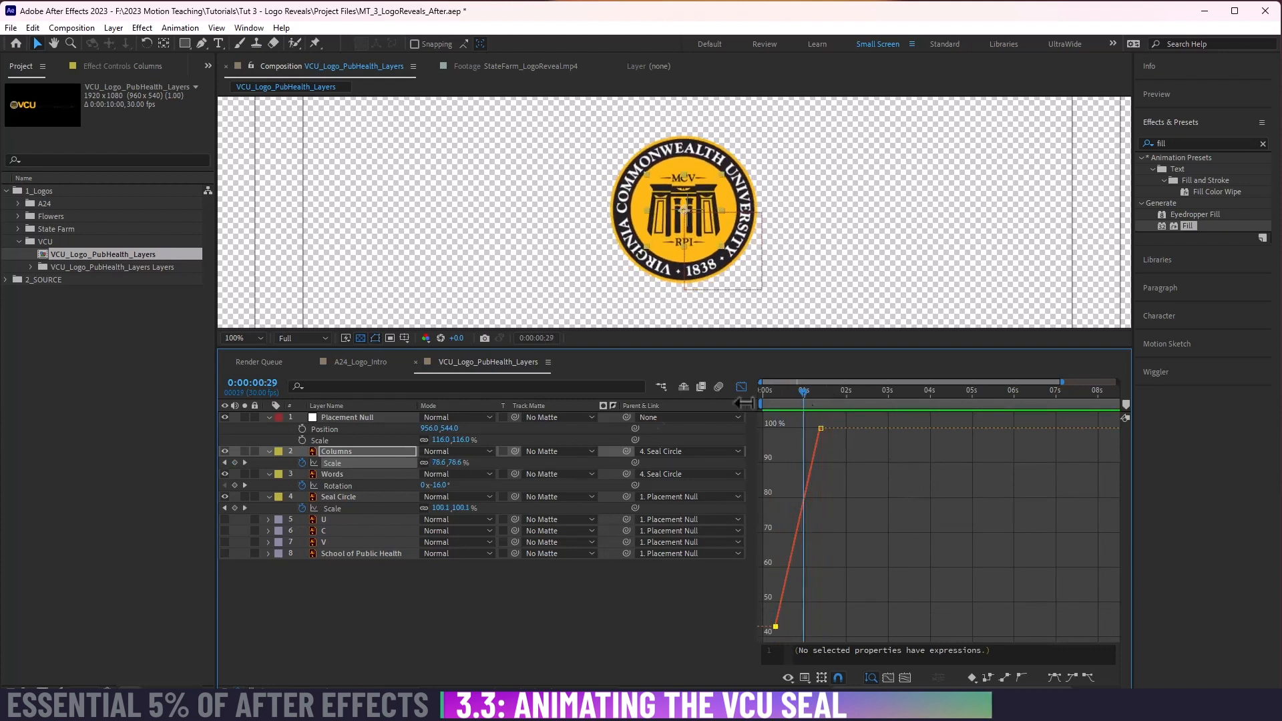
click(461, 463)
text(105)
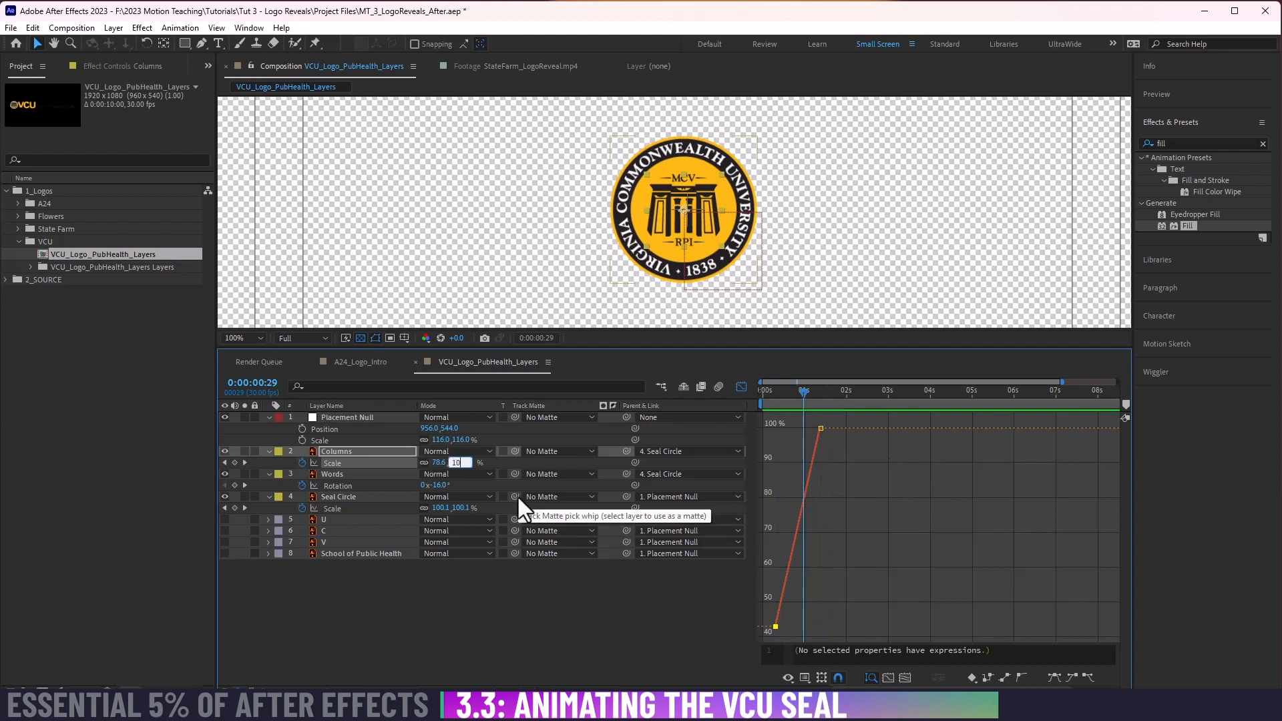
key(Return)
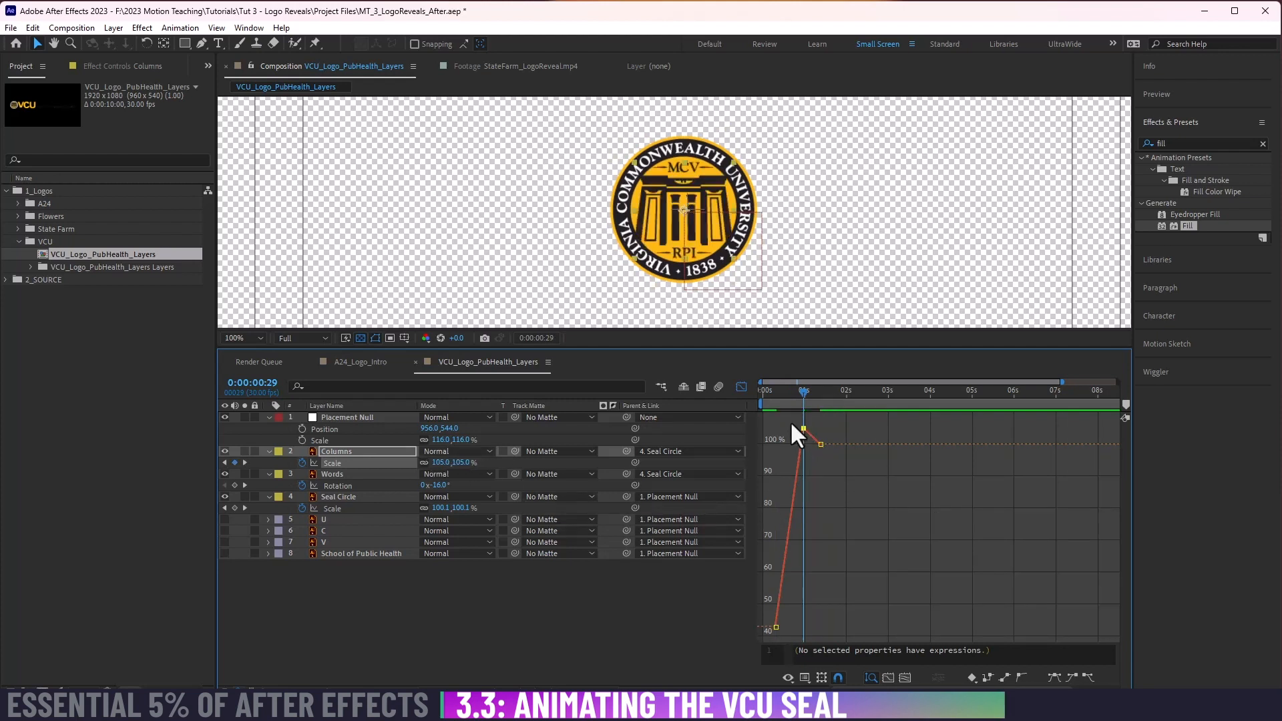
Step: Round the Columns Scale curve at the overshoot keyframe, shift that keyframe to about 0.8 seconds, and preview
mouse_move(785, 416)
mouse_down()
mouse_move(823, 441)
mouse_move(779, 437)
mouse_up()
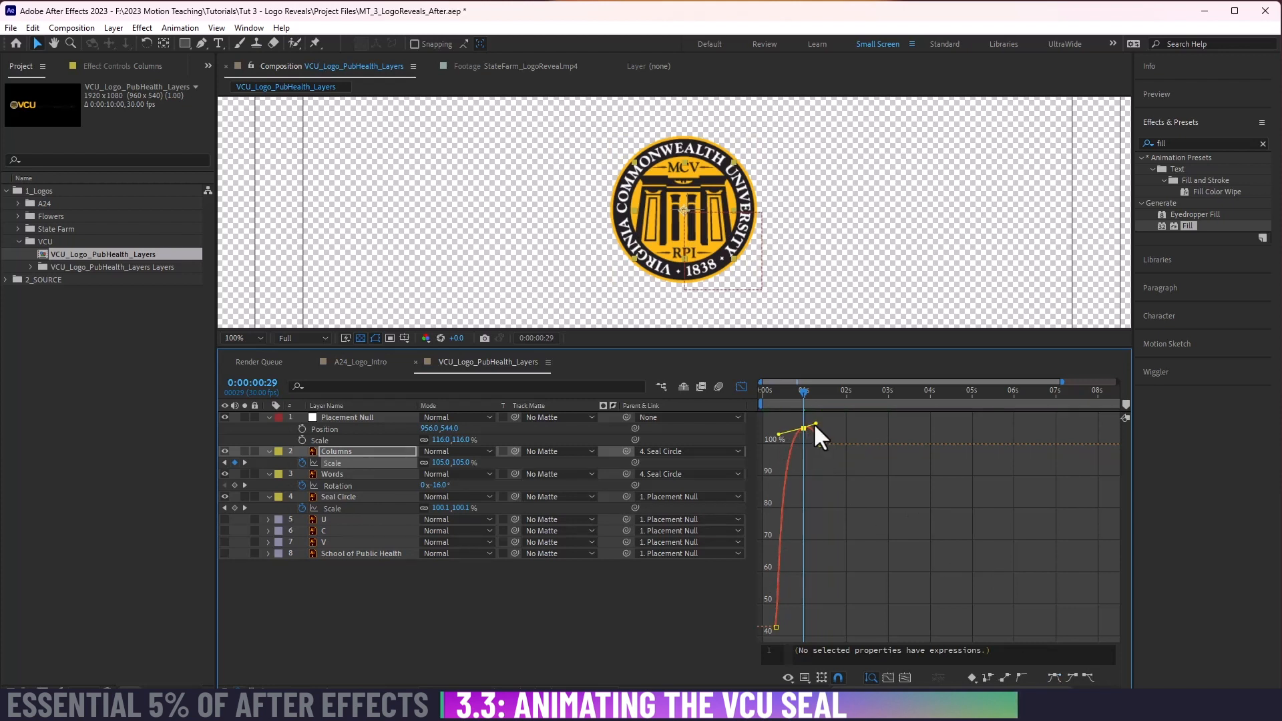
click(796, 430)
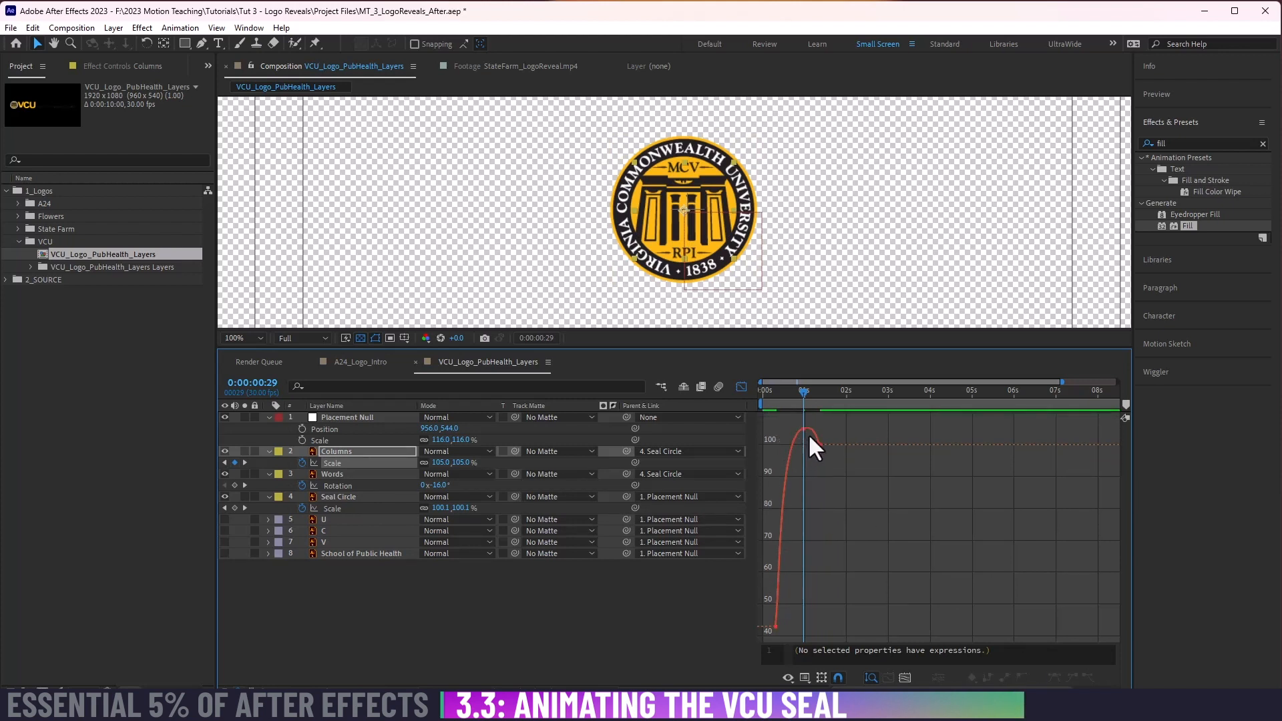
click(797, 430)
key(space)
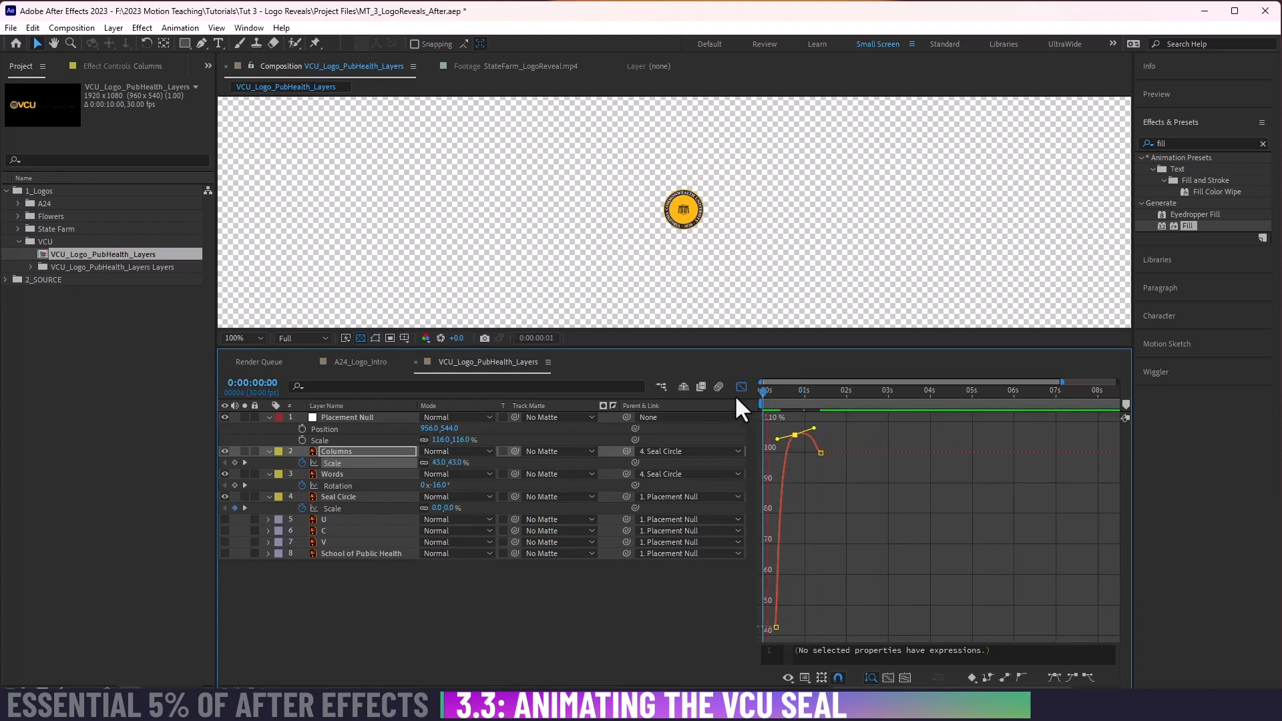
Step: Return to the layer bar view, move the Columns Scale keyframes to about 0, 0.4 and 0.9 seconds, and preview
click(741, 386)
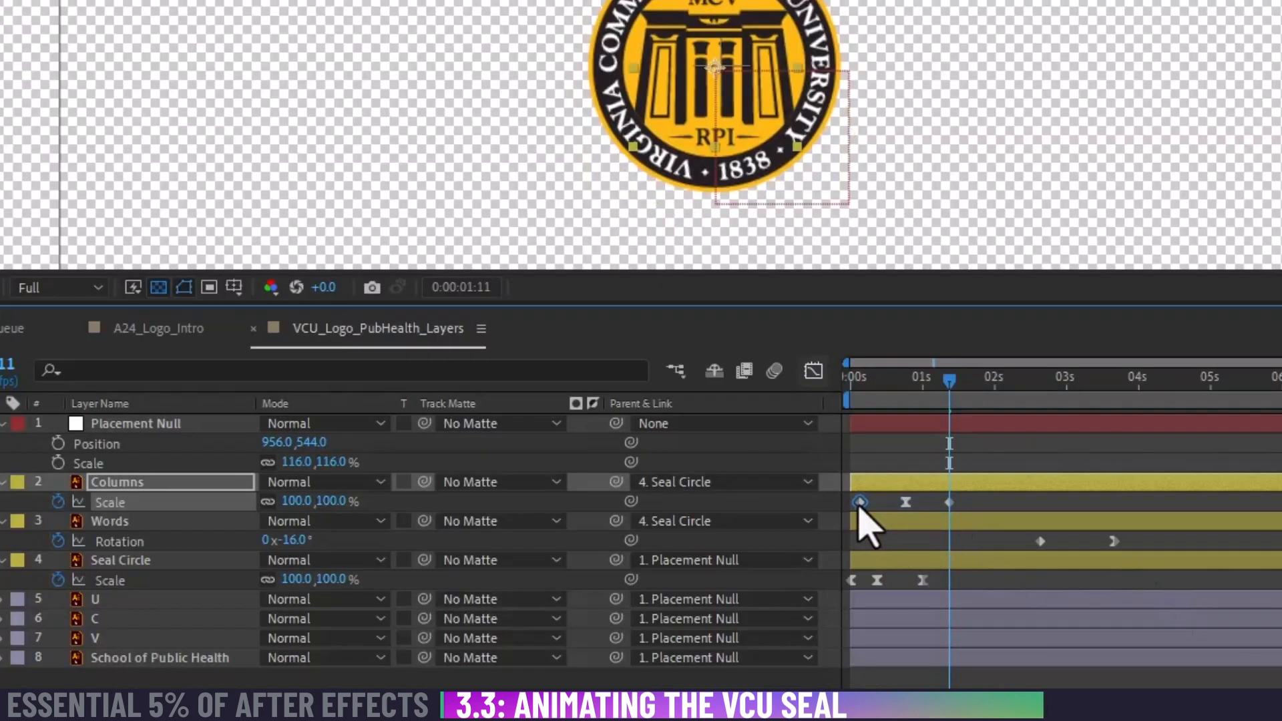
click(776, 463)
drag(906, 503, 879, 503)
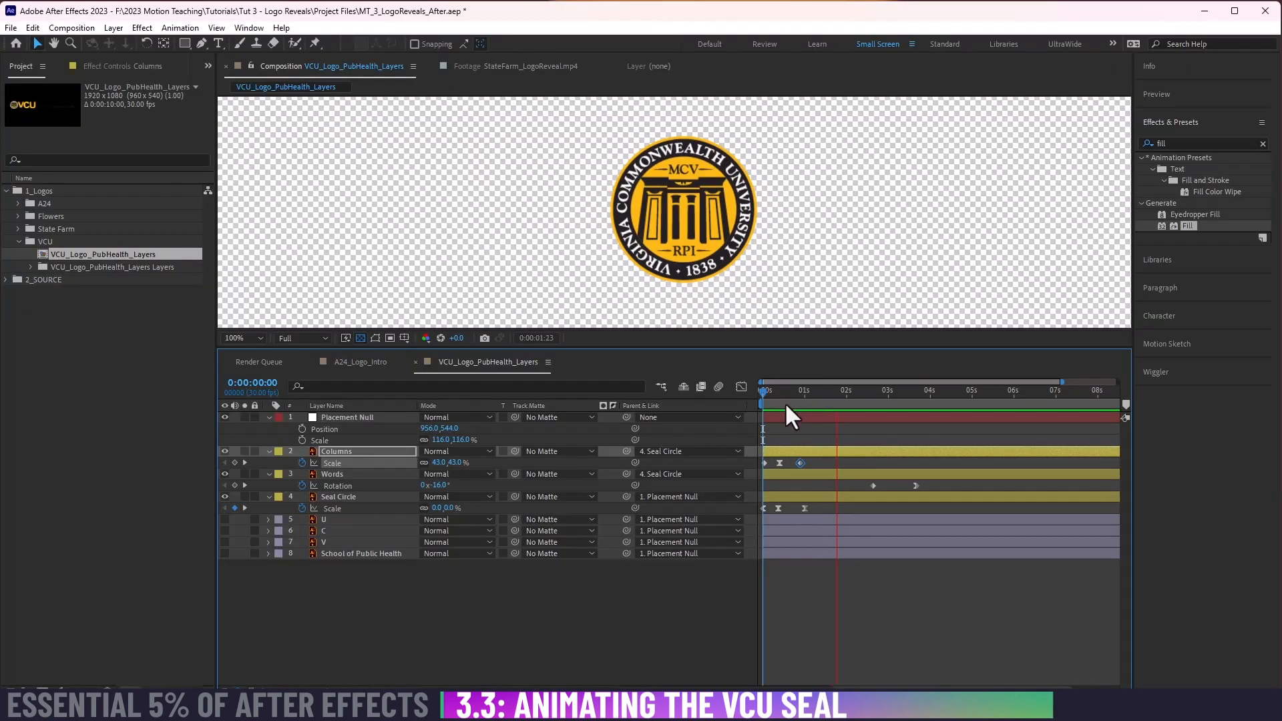
key(space)
drag(775, 393, 740, 387)
key(space)
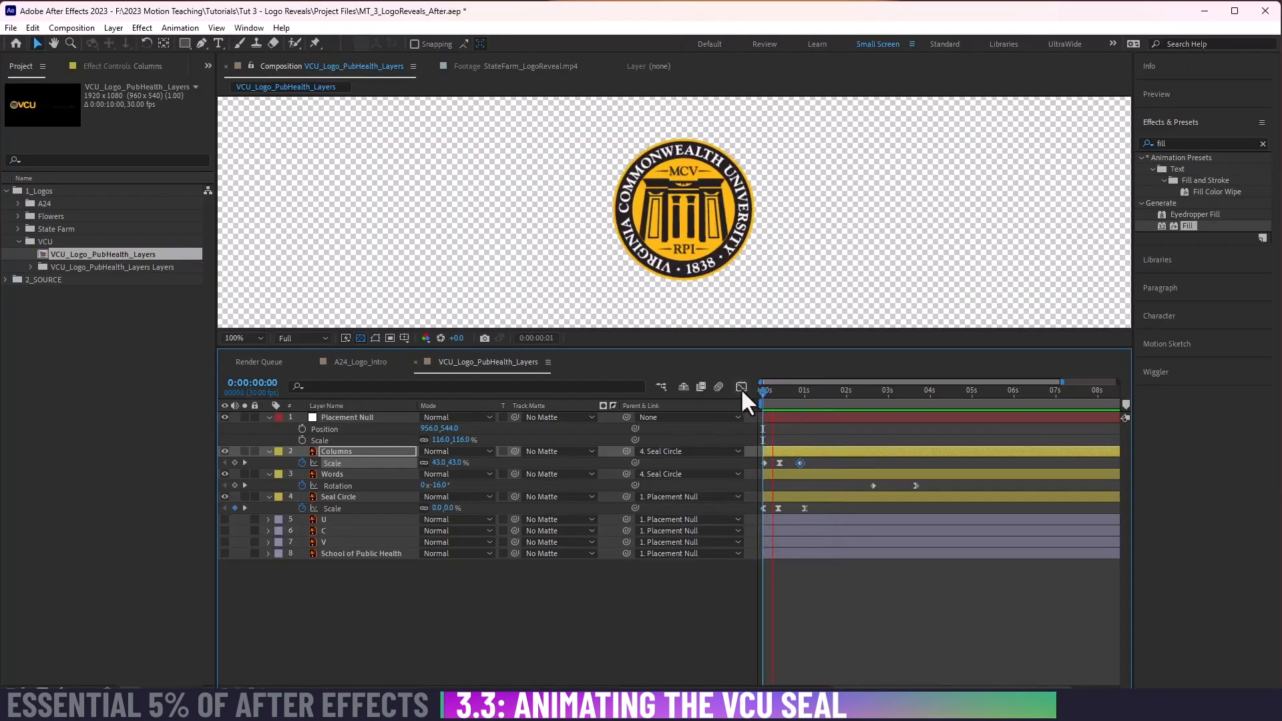
drag(767, 389, 806, 389)
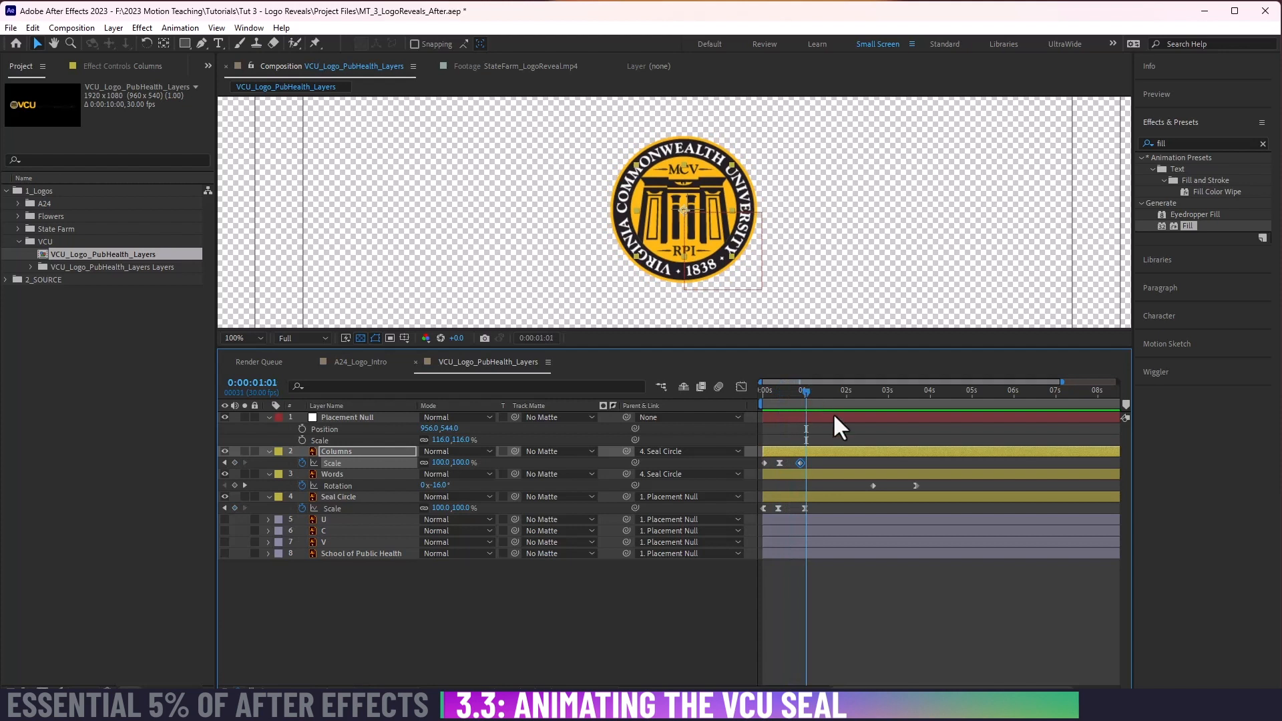
Step: Show the Columns Scale curve in the Graph Editor, refine the easing handles around its overshoot, and preview from the start
click(351, 462)
click(741, 386)
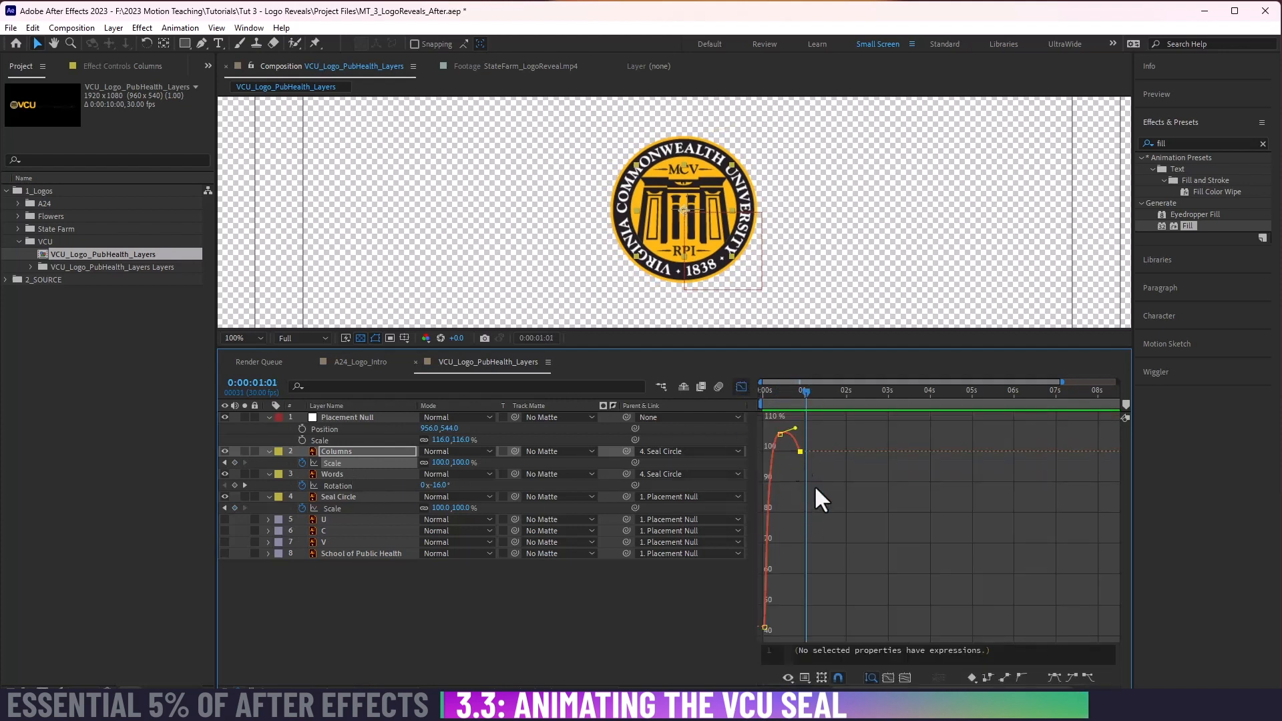
click(784, 448)
drag(792, 452, 788, 428)
key(Home)
key(space)
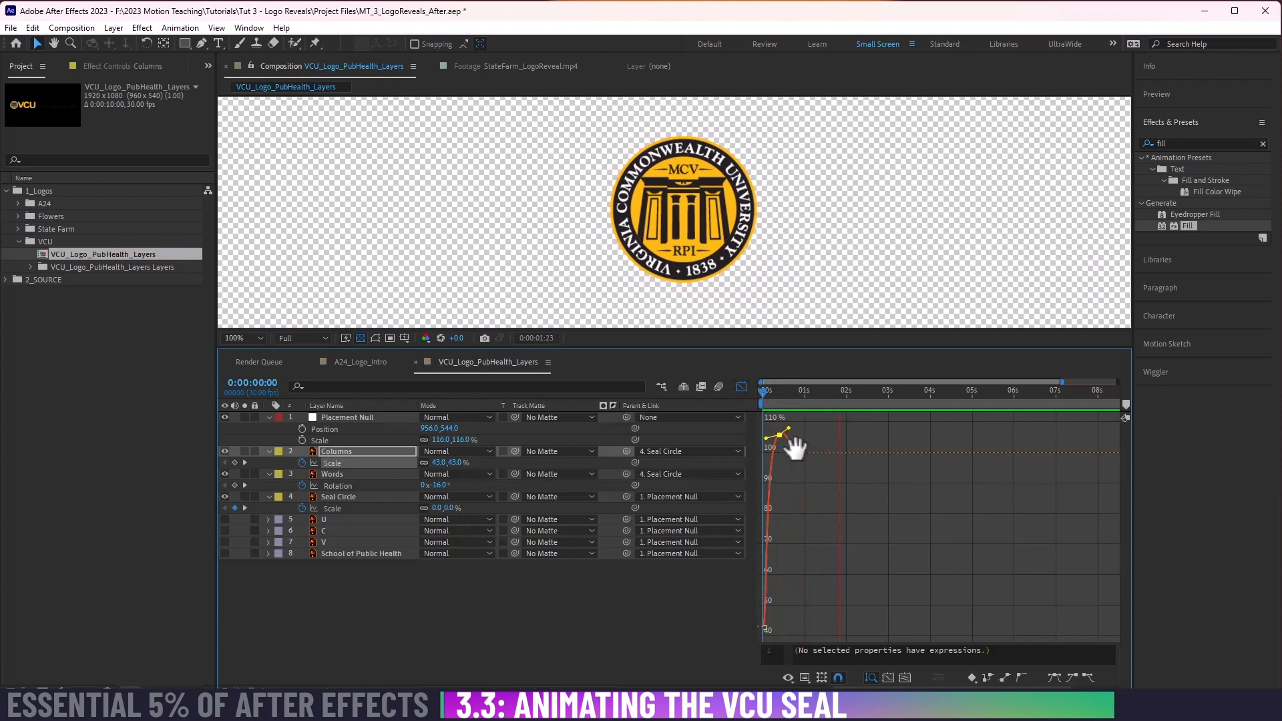
Step: Return to the layer bar view, align the Columns end Scale keyframe with the Seal Circle's at about 1 second, and preview
click(741, 387)
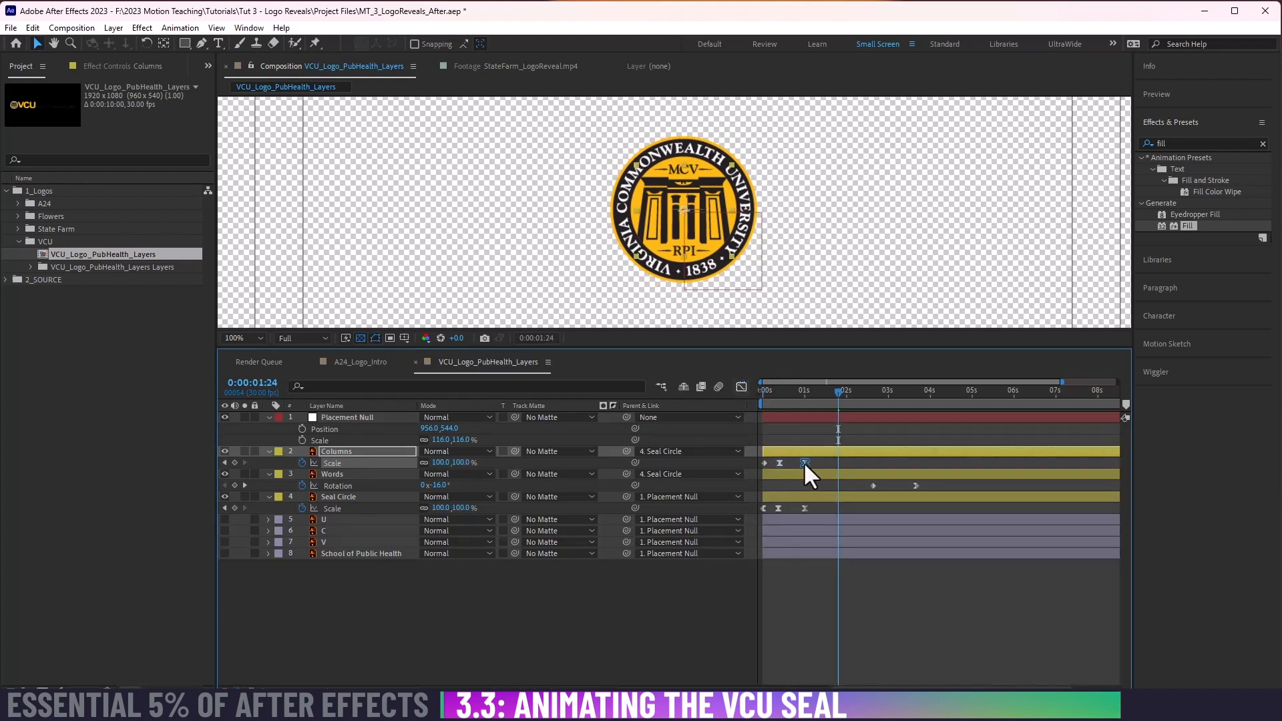
click(805, 509)
key(Home)
key(space)
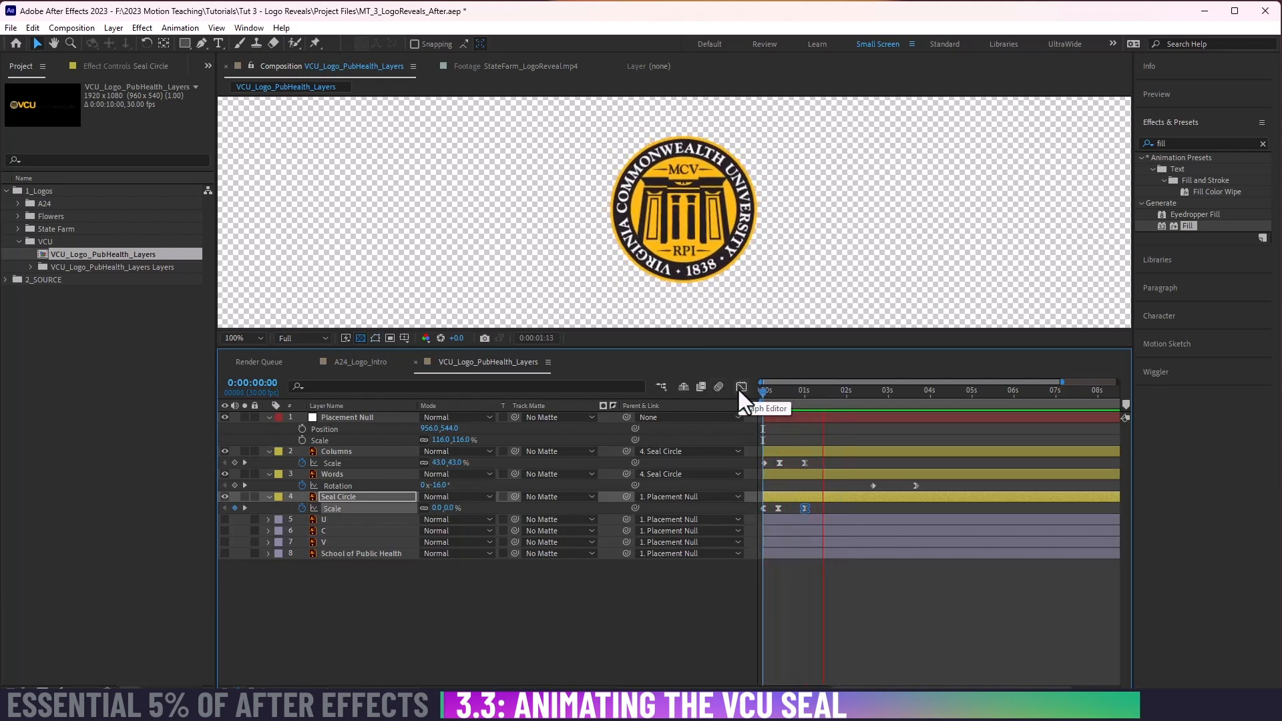
key(space)
Step: Move both Words Rotation keyframes to about 0.3 and 1.3 seconds and preview the seal animation
mouse_move(843, 471)
mouse_down()
mouse_move(931, 494)
mouse_move(817, 484)
mouse_up()
click(836, 482)
key(space)
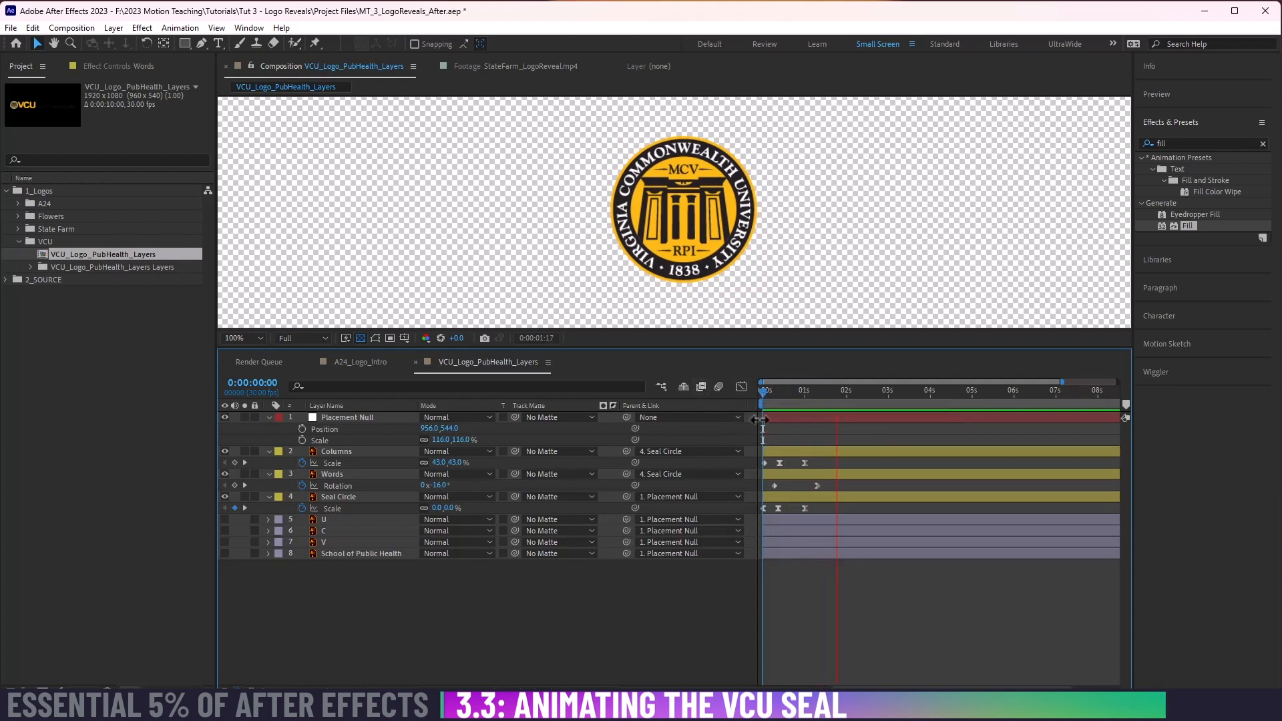
key(space)
Step: Move the Words layer's first Rotation keyframe to 0:00:00:01 and preview the combined seal animation from the start
click(775, 486)
drag(765, 486, 764, 485)
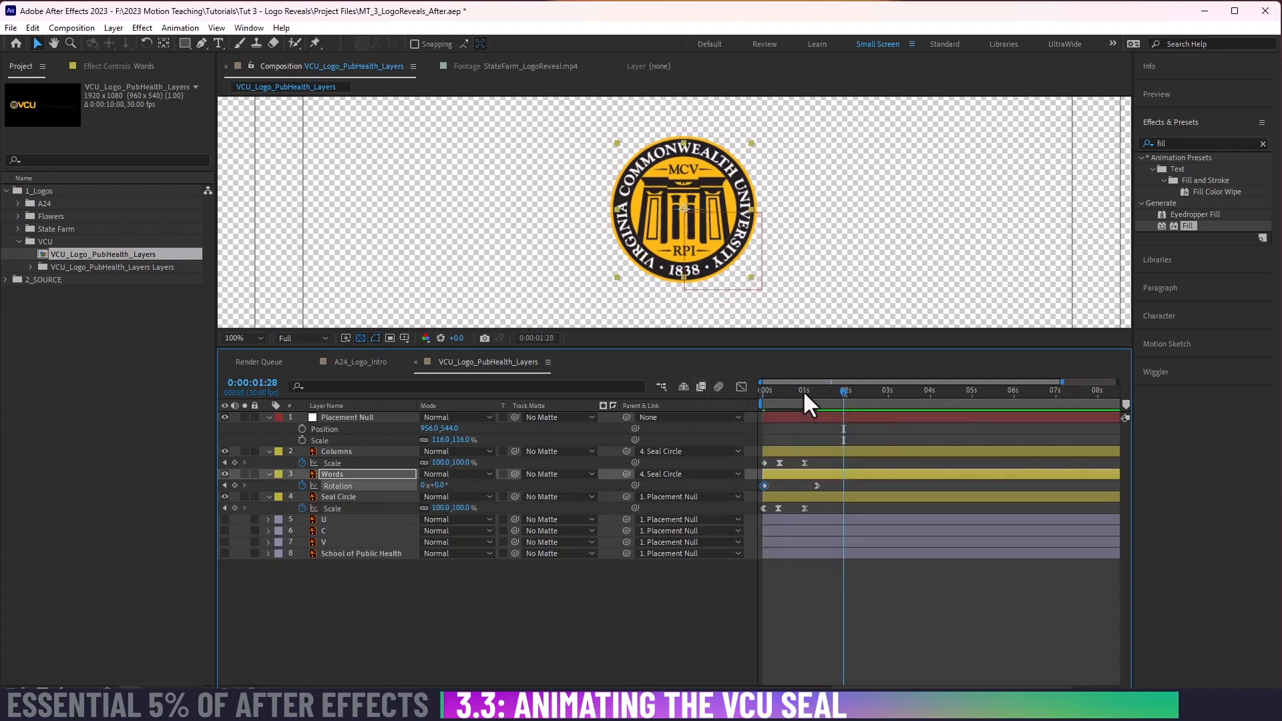
key(space)
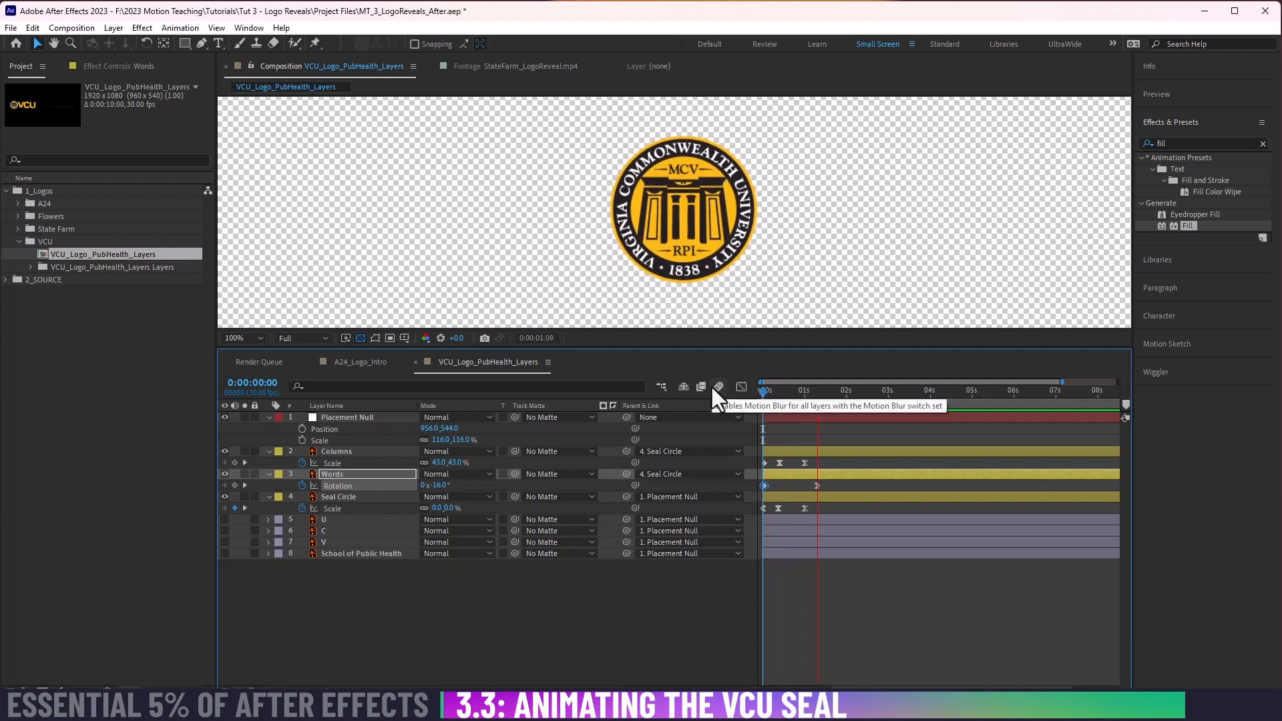
key(space)
key(space)
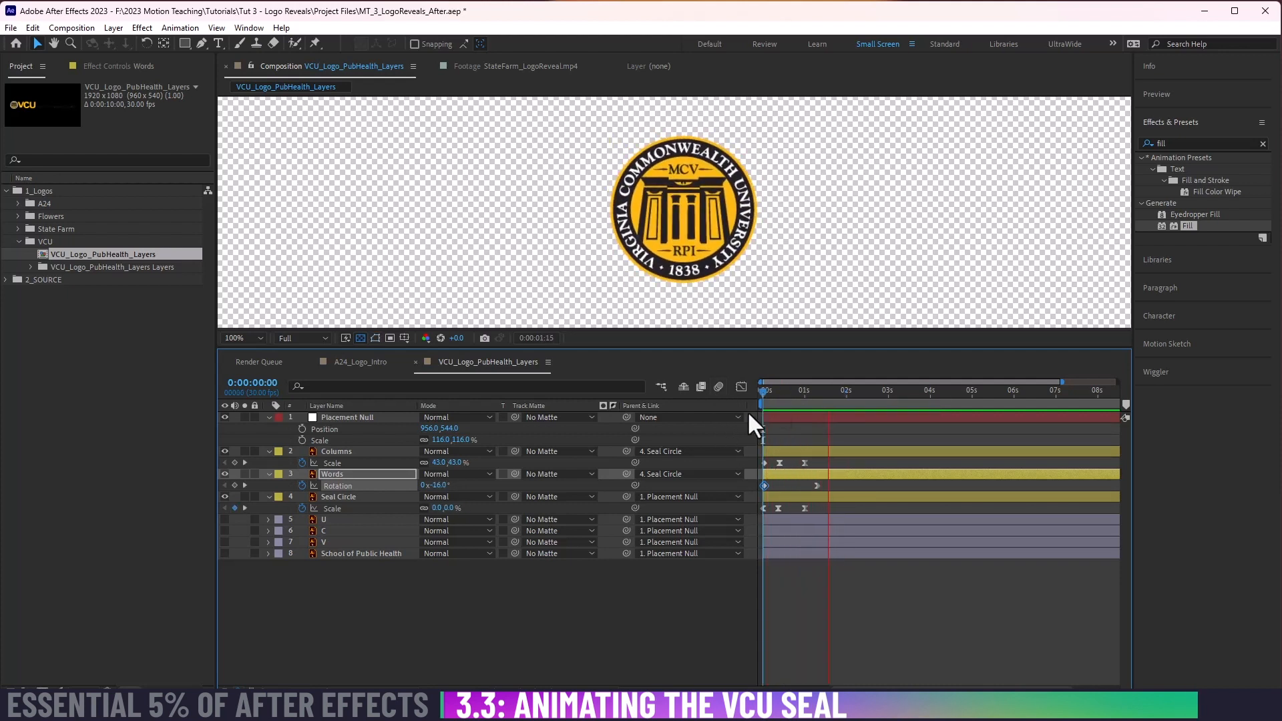
mouse_move(769, 391)
mouse_down()
mouse_move(796, 392)
mouse_move(764, 391)
mouse_up()
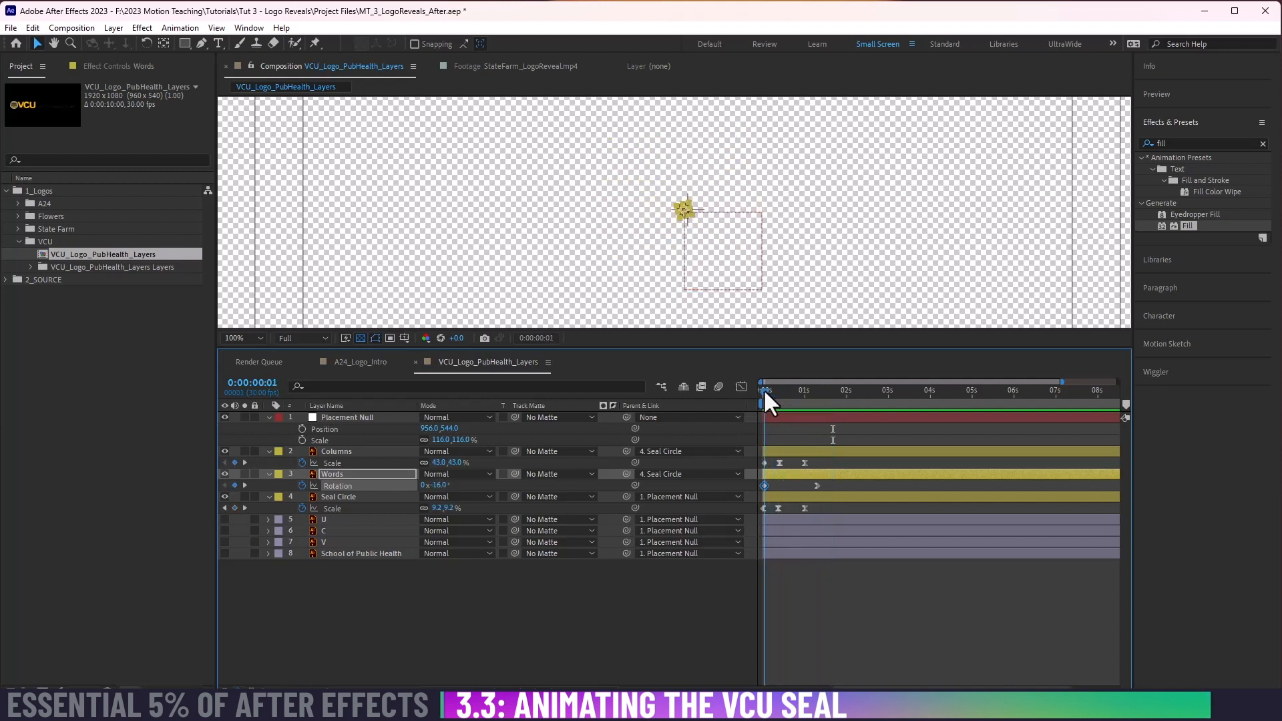
Step: Tune the Words layer's Rotation to start at -39° and end at about 1.5 seconds, previewing the seal animation from the start
drag(446, 488, 438, 488)
key(space)
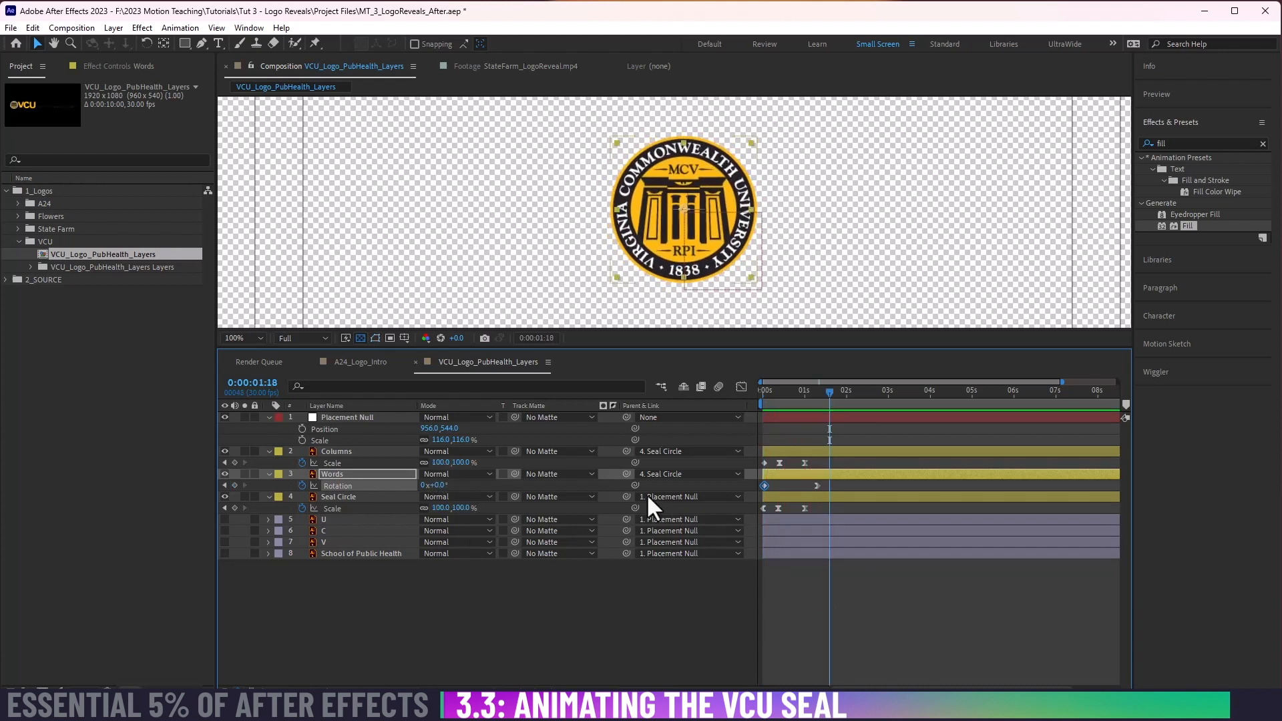
click(762, 391)
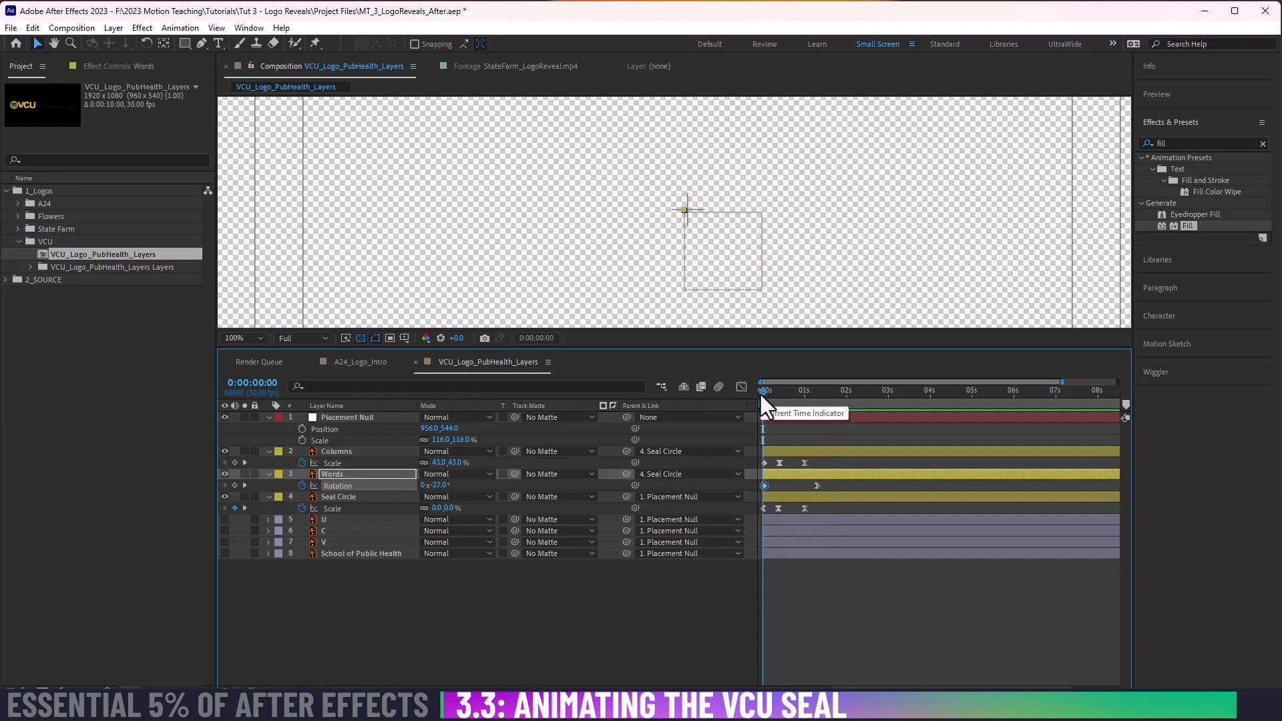
key(Page_Down)
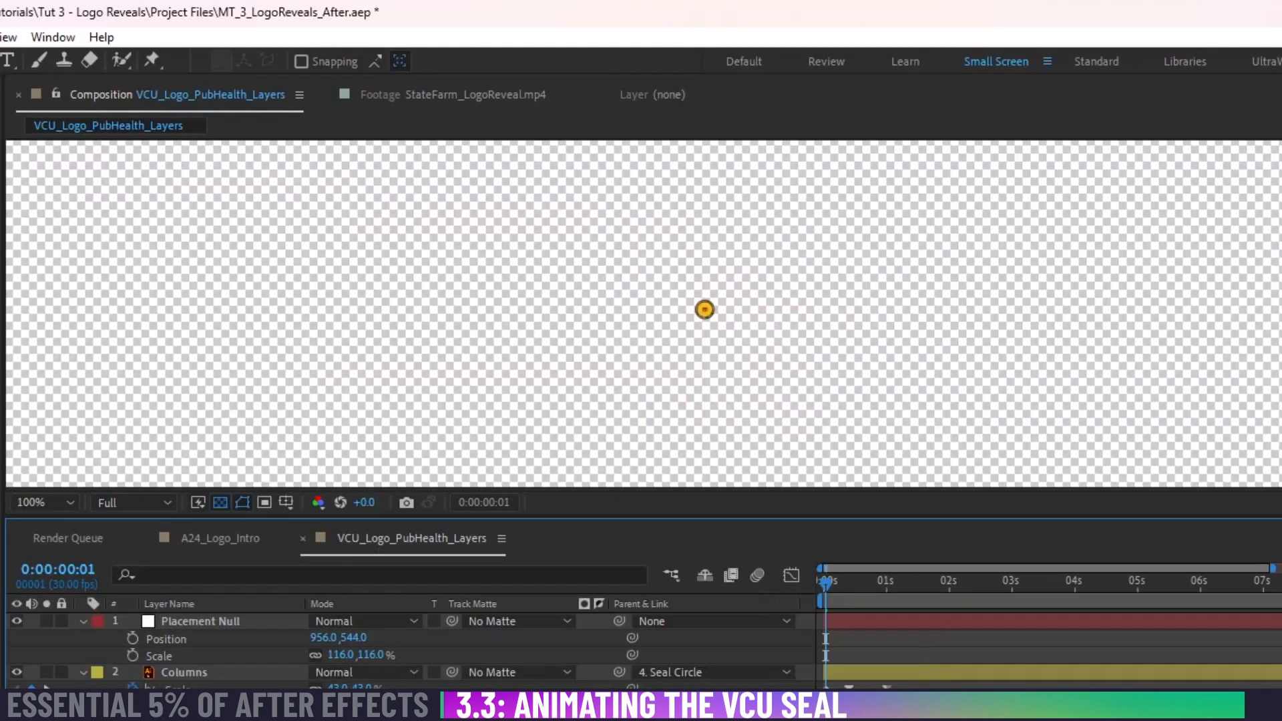
key(space)
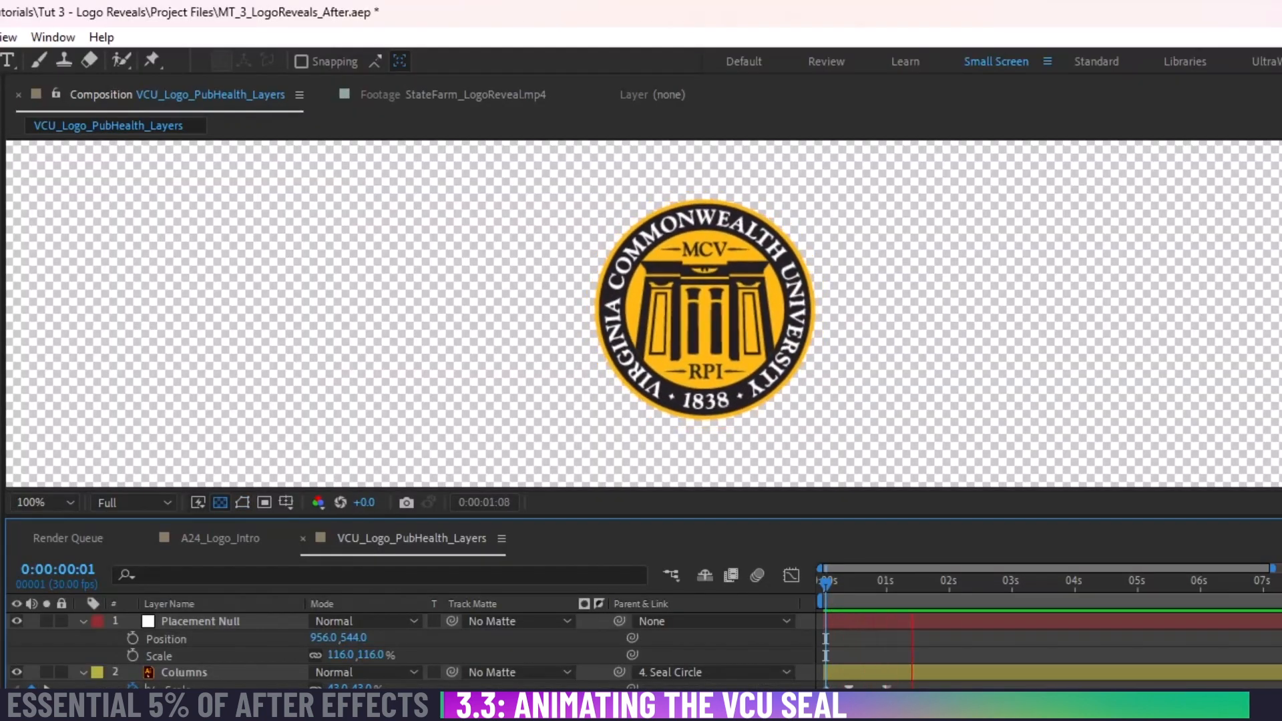
key(space)
drag(829, 587, 798, 593)
key(space)
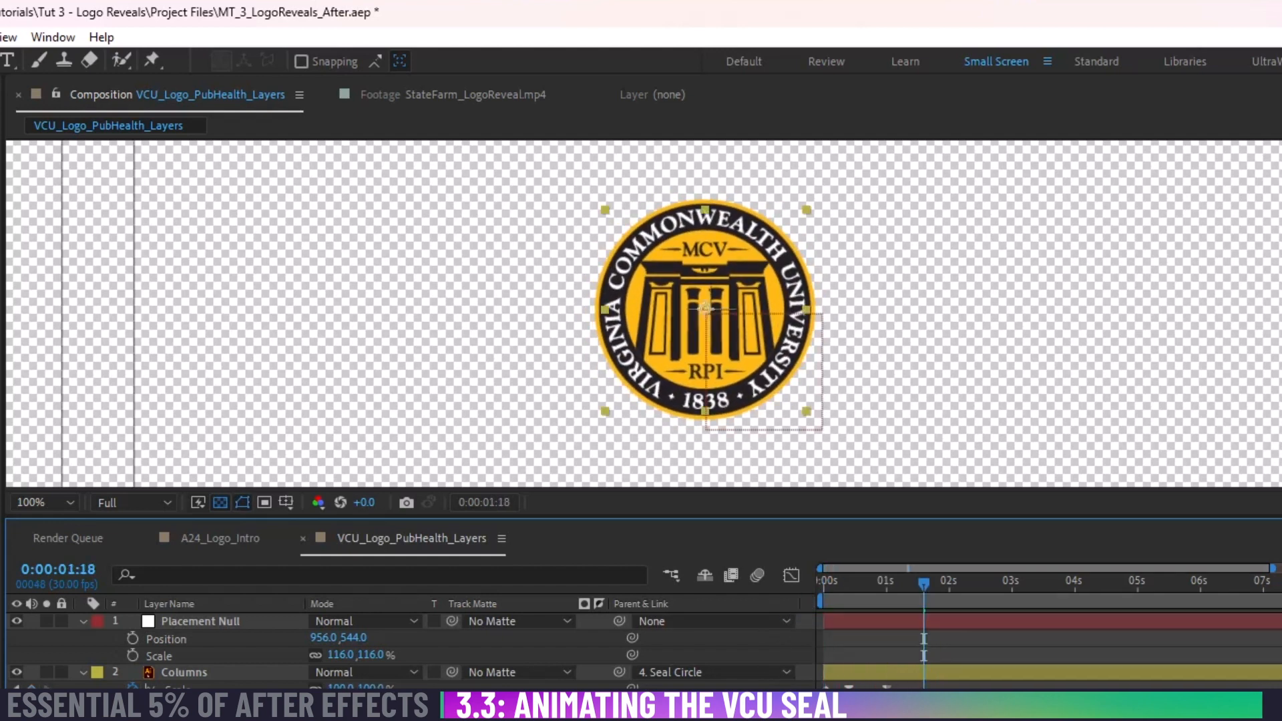
drag(922, 624, 742, 592)
key(space)
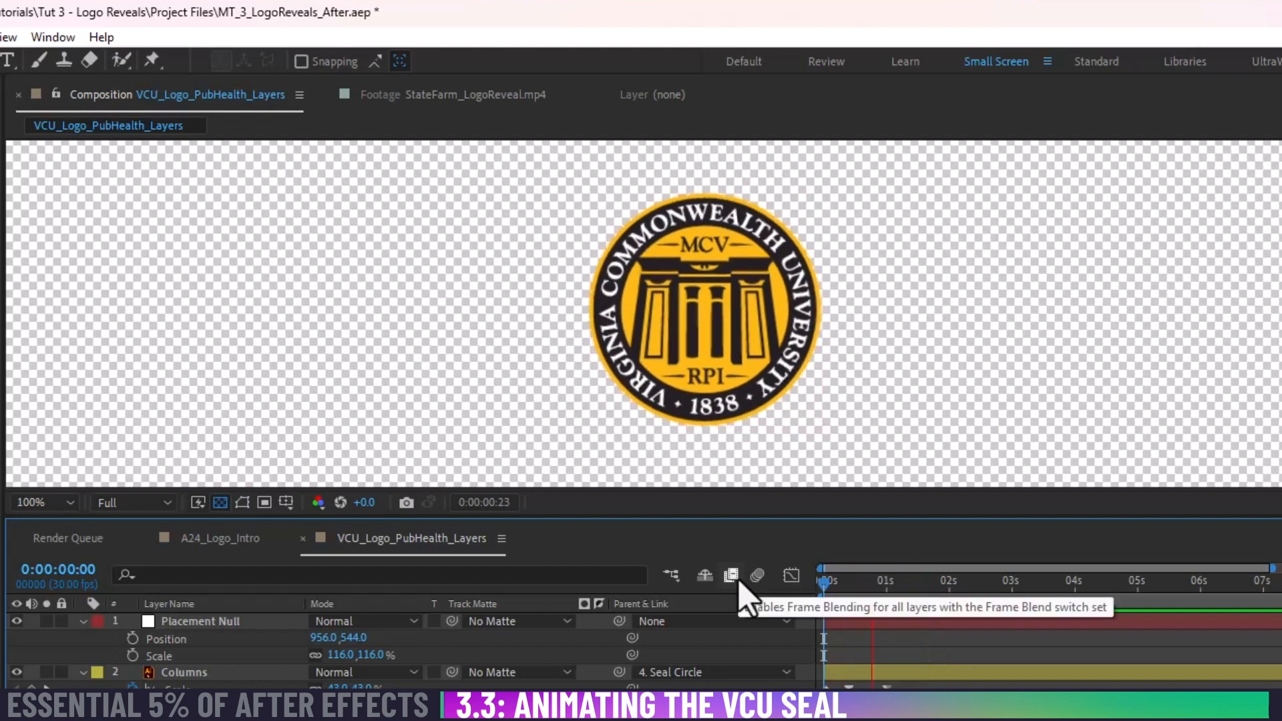
drag(873, 594, 790, 645)
key(space)
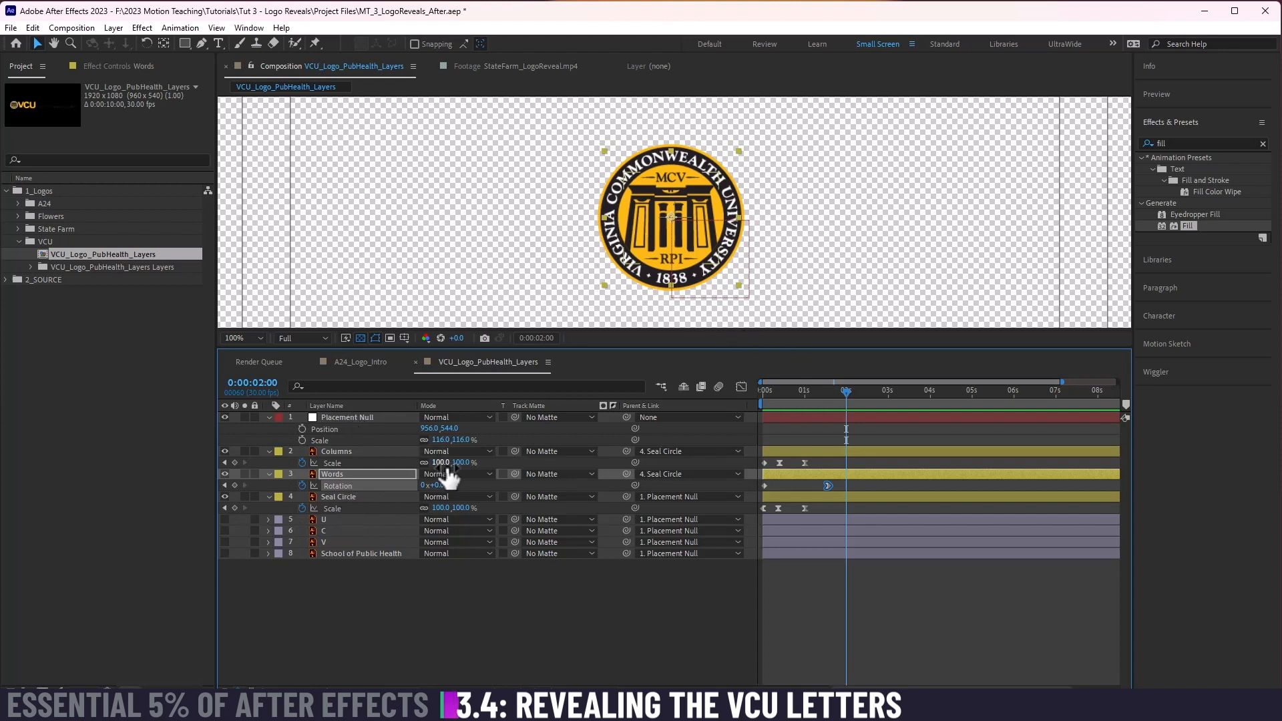
Step: Animate the Placement Null's Position with a keyframe at about 1.7 seconds and an X value of 672 at 0:00:02:16
click(360, 417)
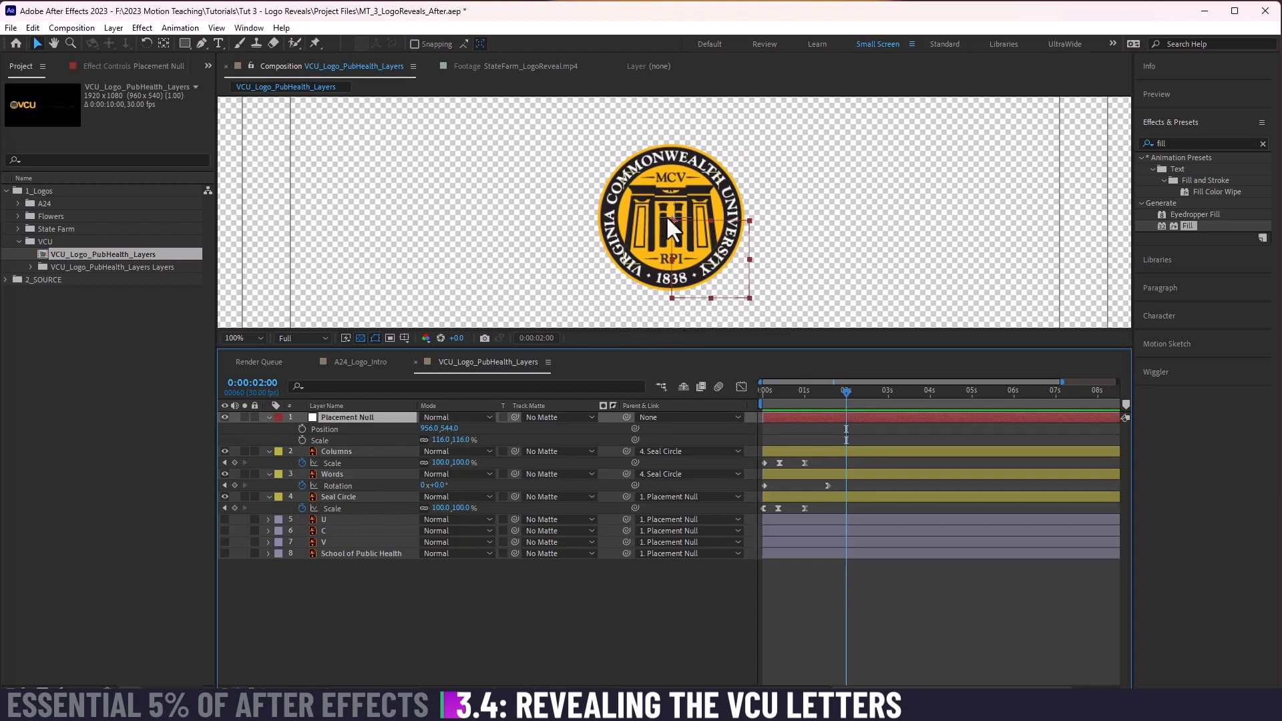
click(302, 429)
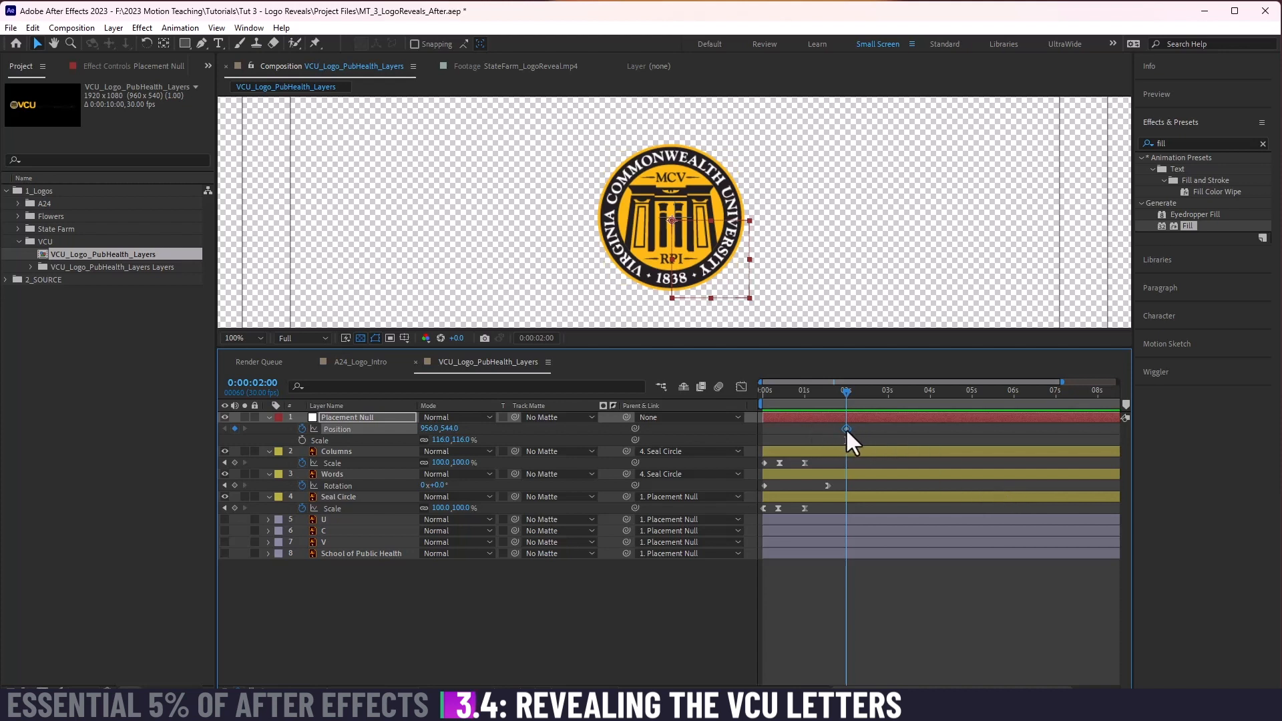
drag(845, 428, 869, 391)
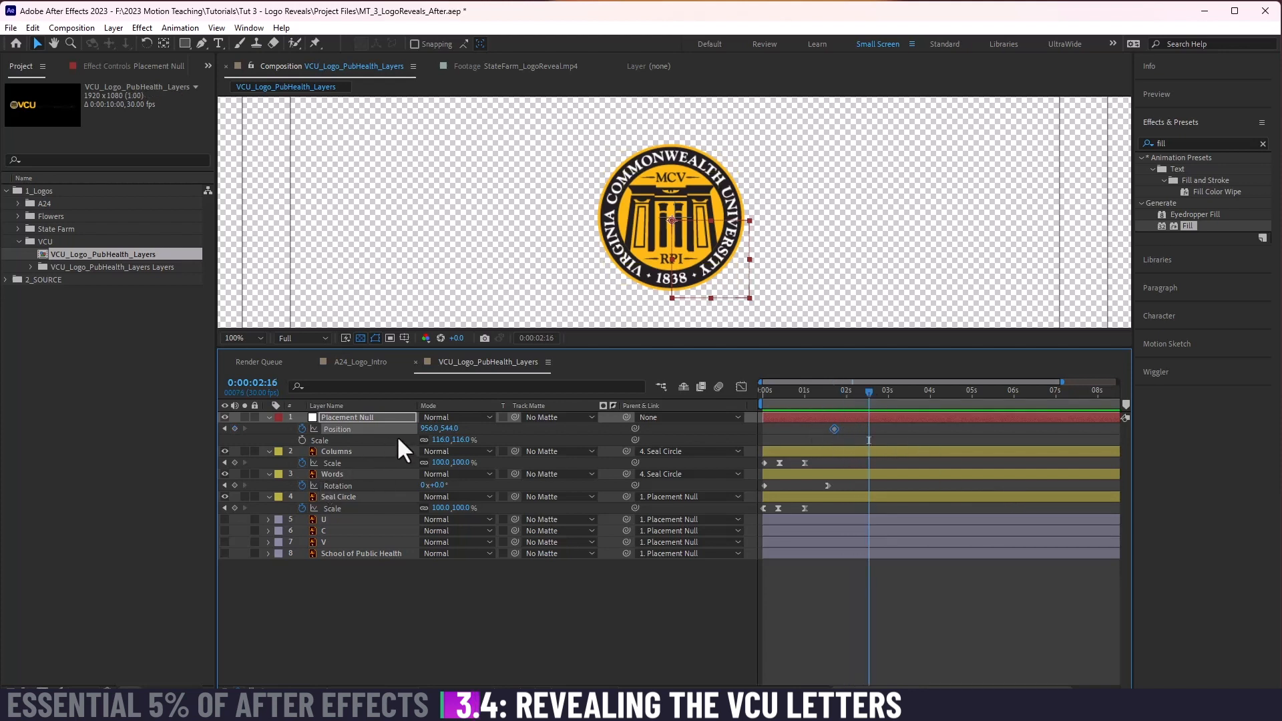
drag(425, 431, 249, 442)
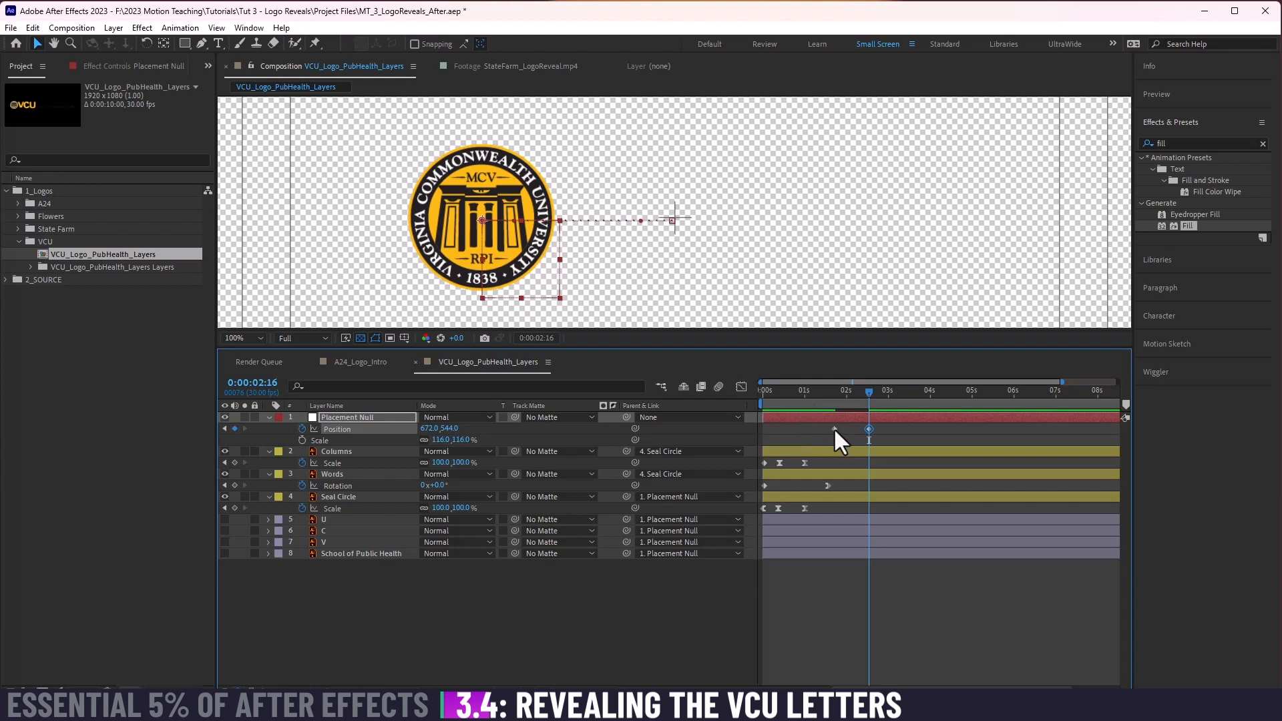
Step: Move the Placement Null's first Position keyframe to about 1.4 seconds and preview the seal's slide from the start
drag(834, 428, 822, 429)
key(Home)
key(space)
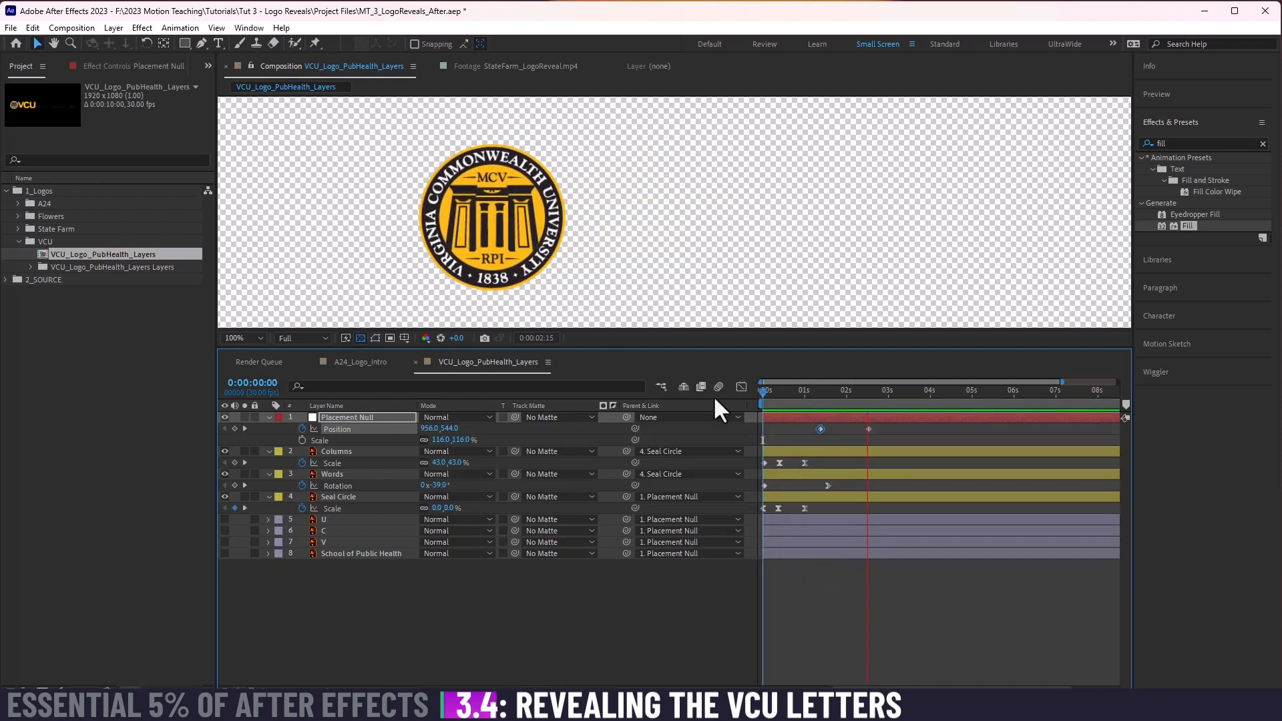
key(space)
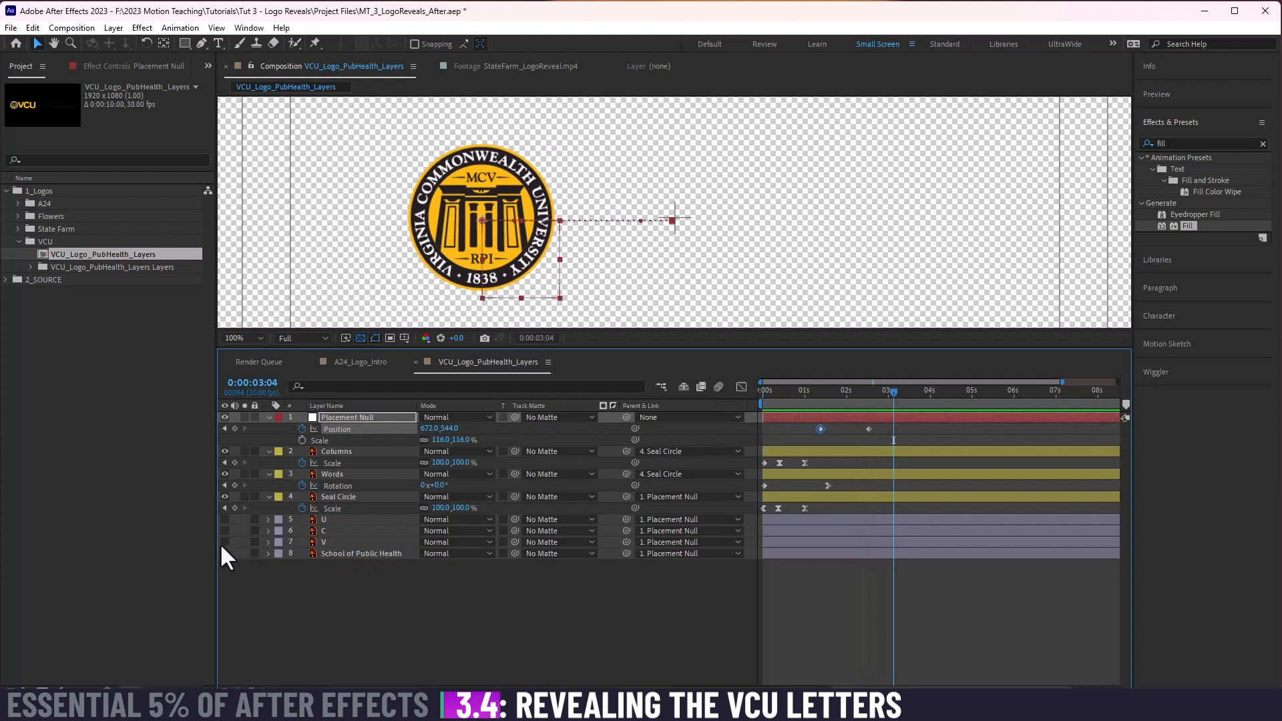
Step: Make the V, C and U letter layers visible and preview them with the sliding seal
drag(224, 542, 223, 519)
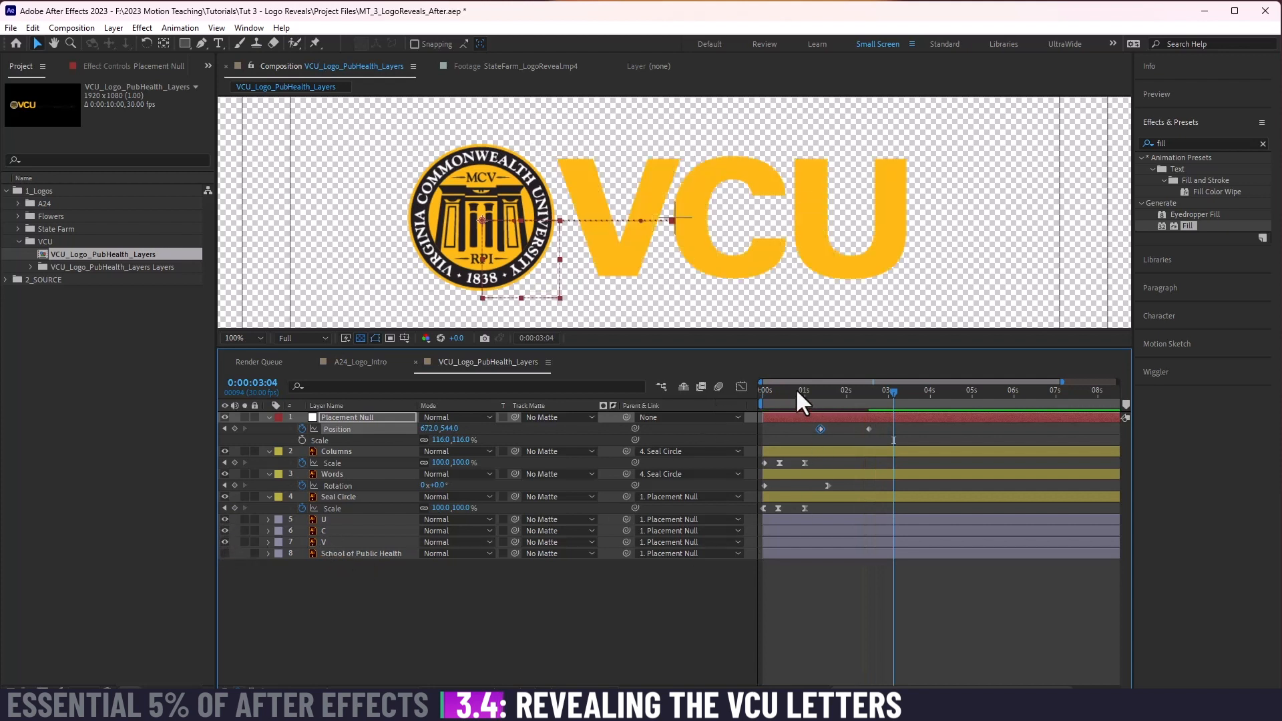
key(space)
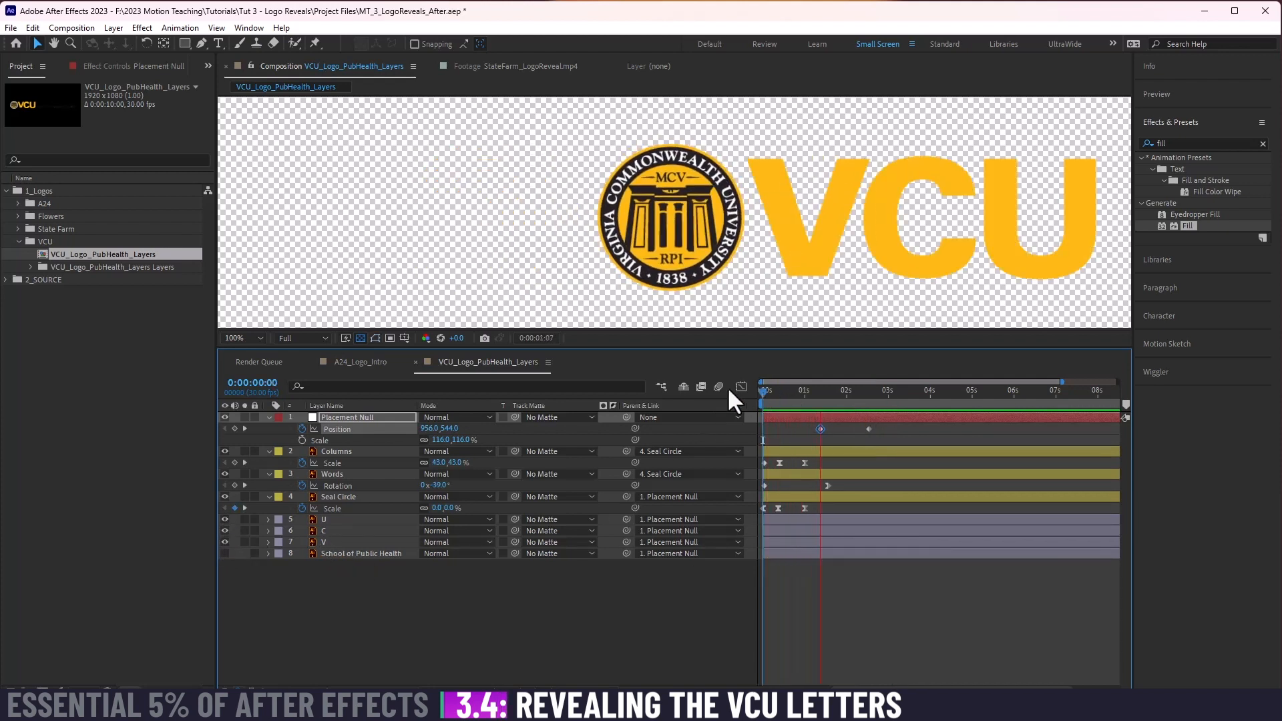
key(space)
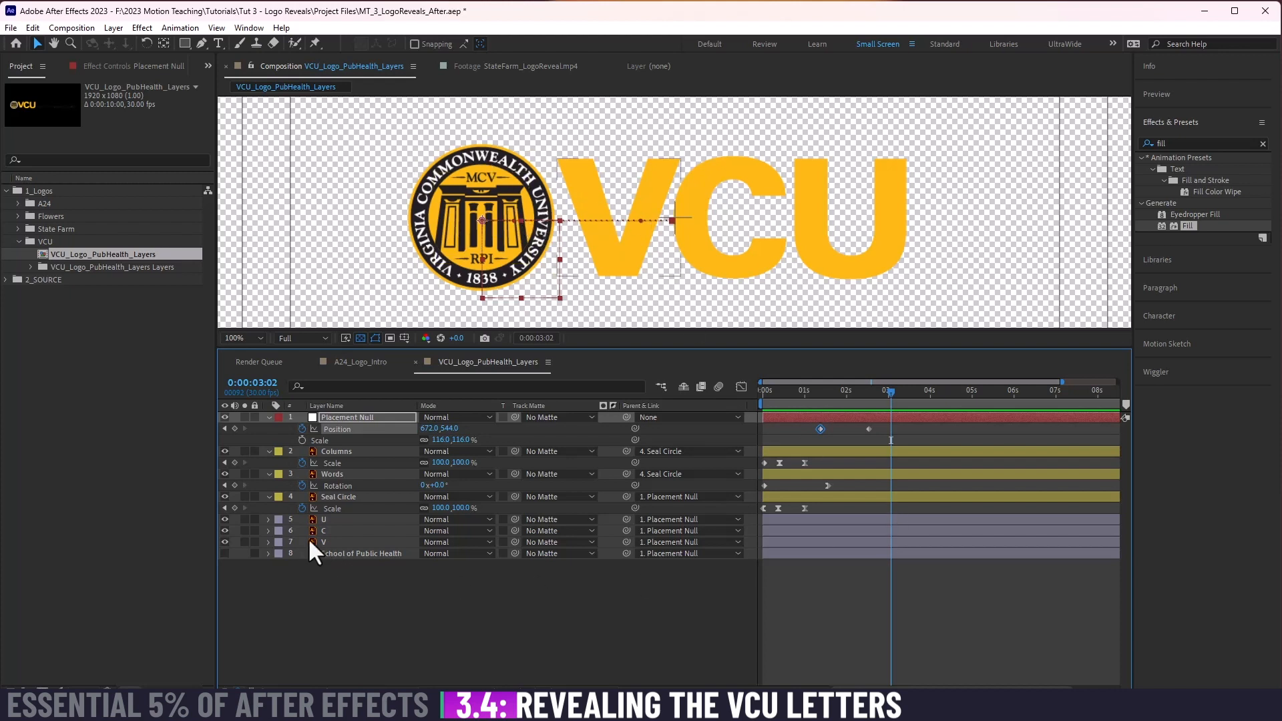
Step: Reveal the Position of the U, C and V layers, try shifting it, and undo the shift
click(322, 519)
shift+click(327, 539)
key(p)
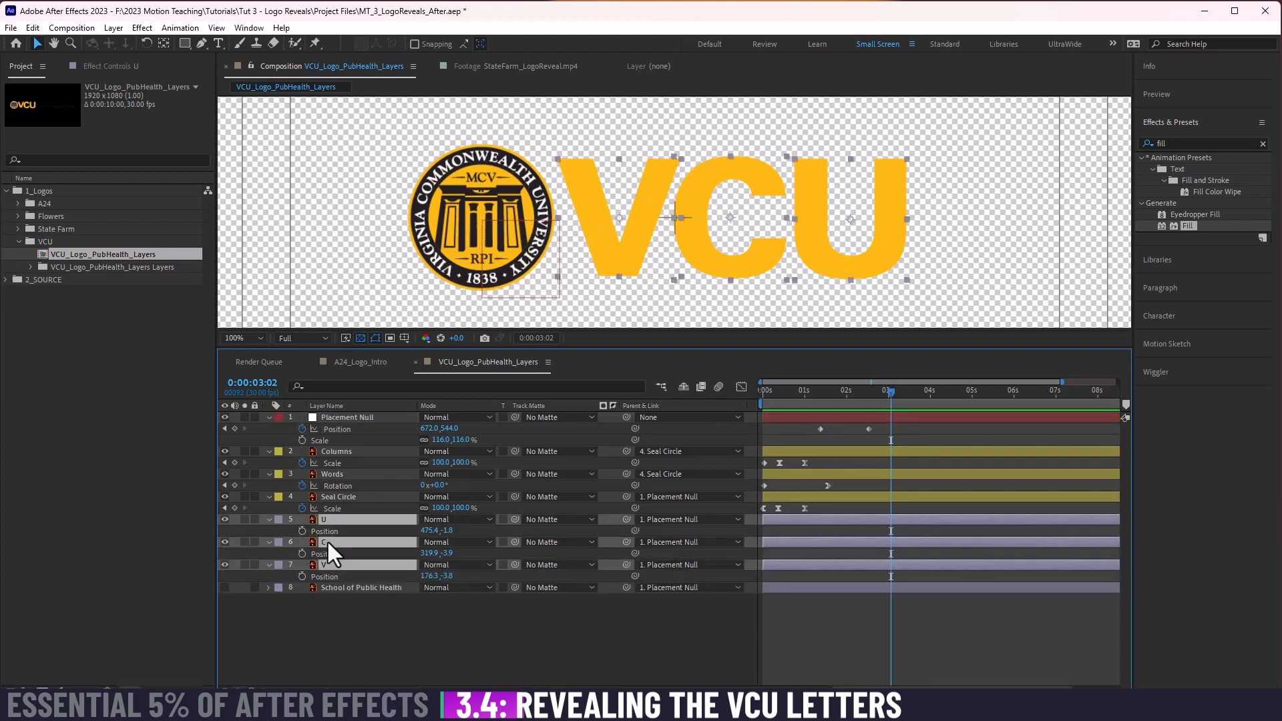
mouse_move(426, 531)
mouse_down()
mouse_move(300, 530)
mouse_move(421, 525)
mouse_up()
key(ctrl+z)
Step: Easy Ease the Placement Null's Position keyframes and extend the ease in the speed graph for a sharp peak, returning to the layer bars
drag(862, 389, 815, 391)
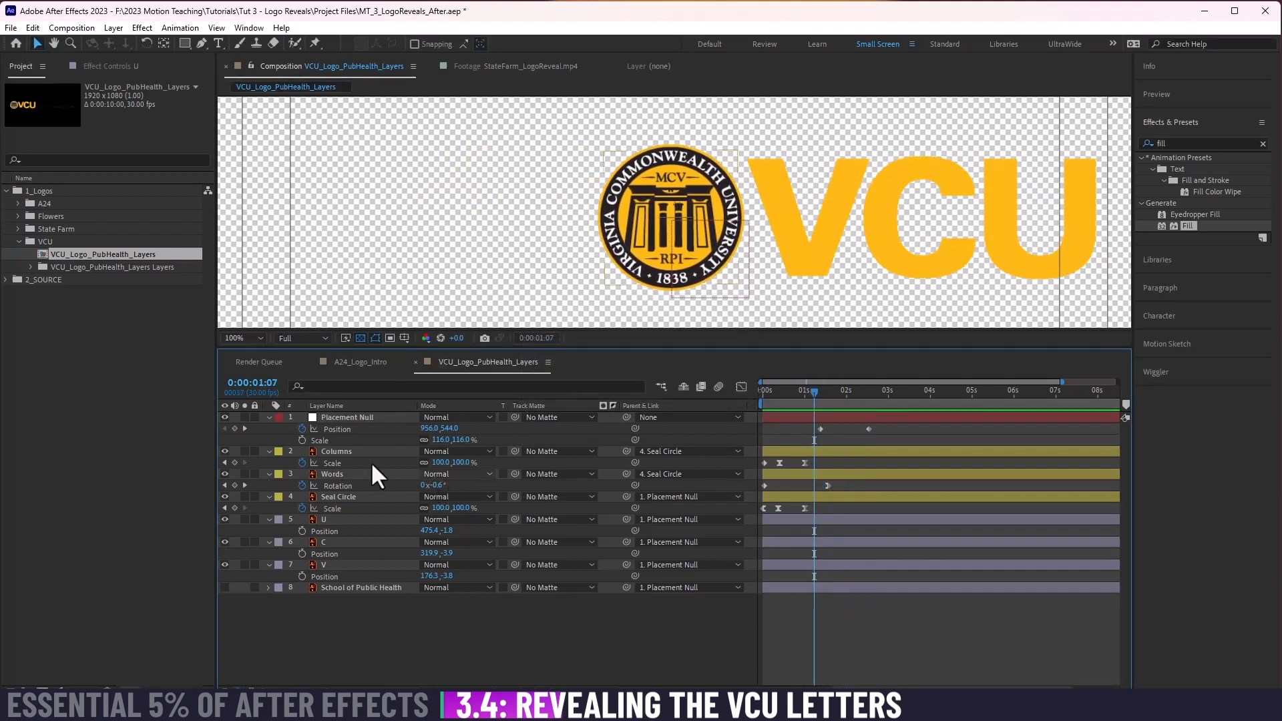
click(338, 429)
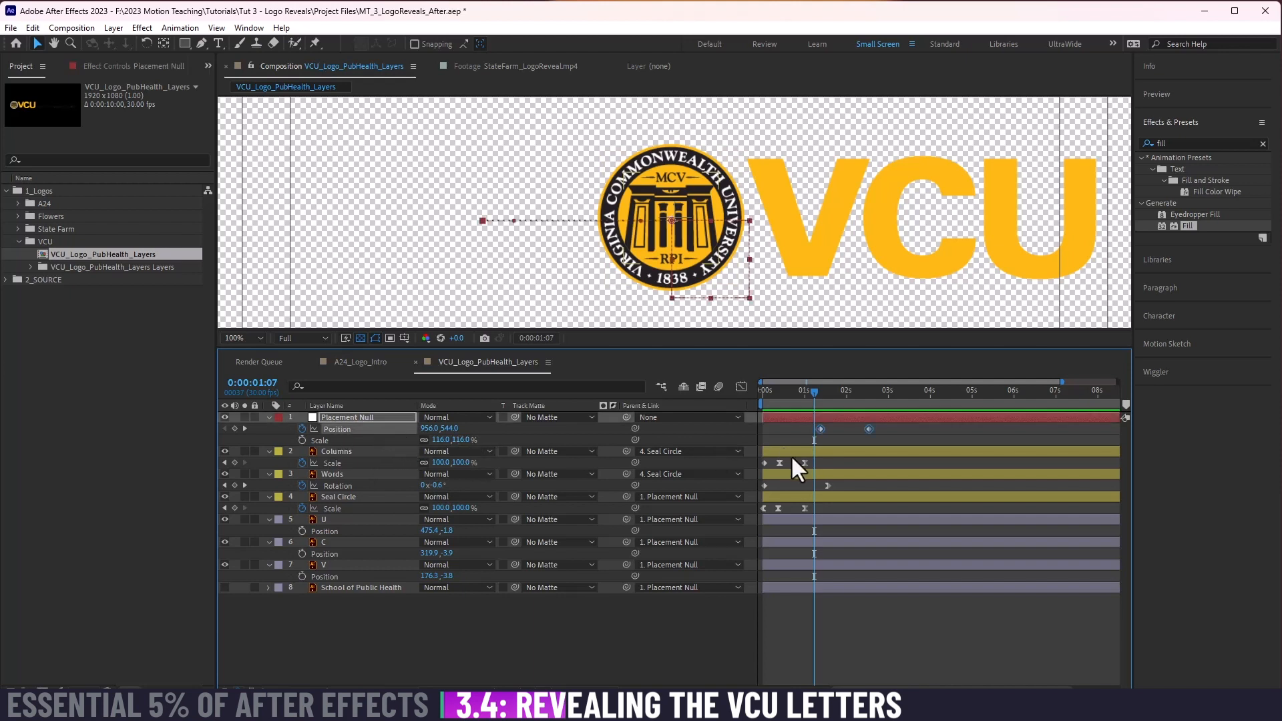
click(742, 388)
right_click(864, 482)
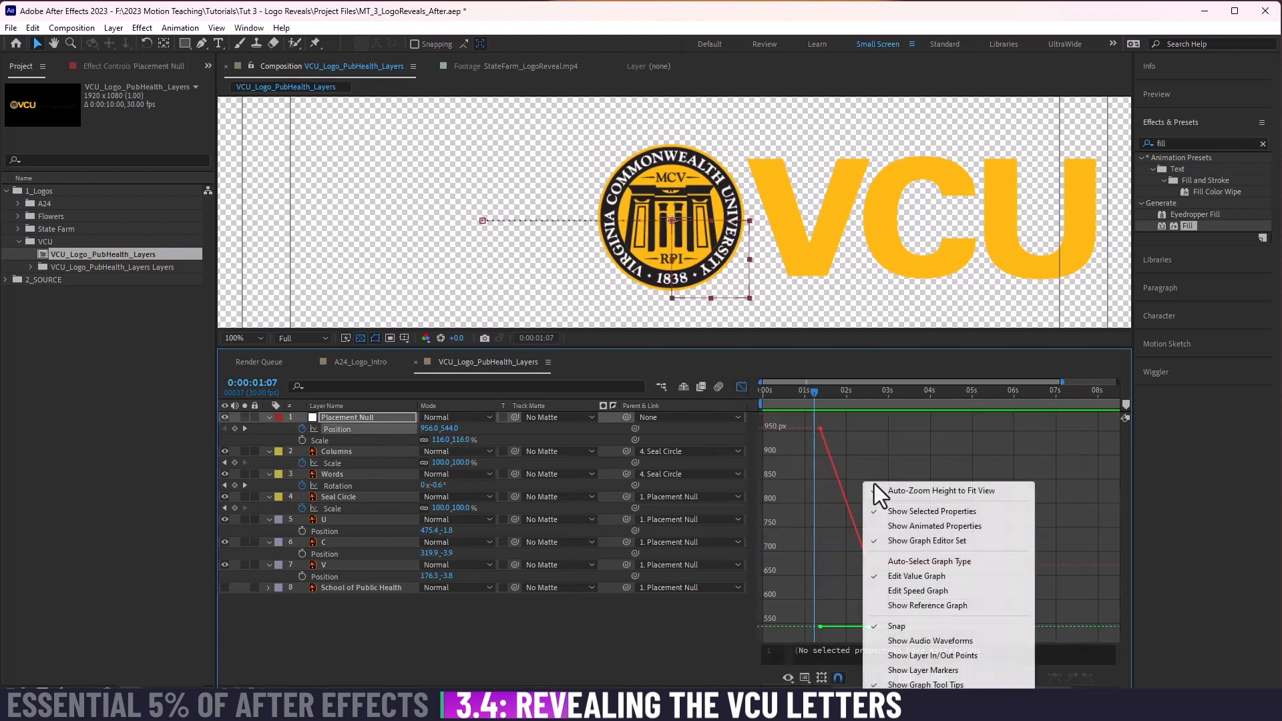
click(949, 590)
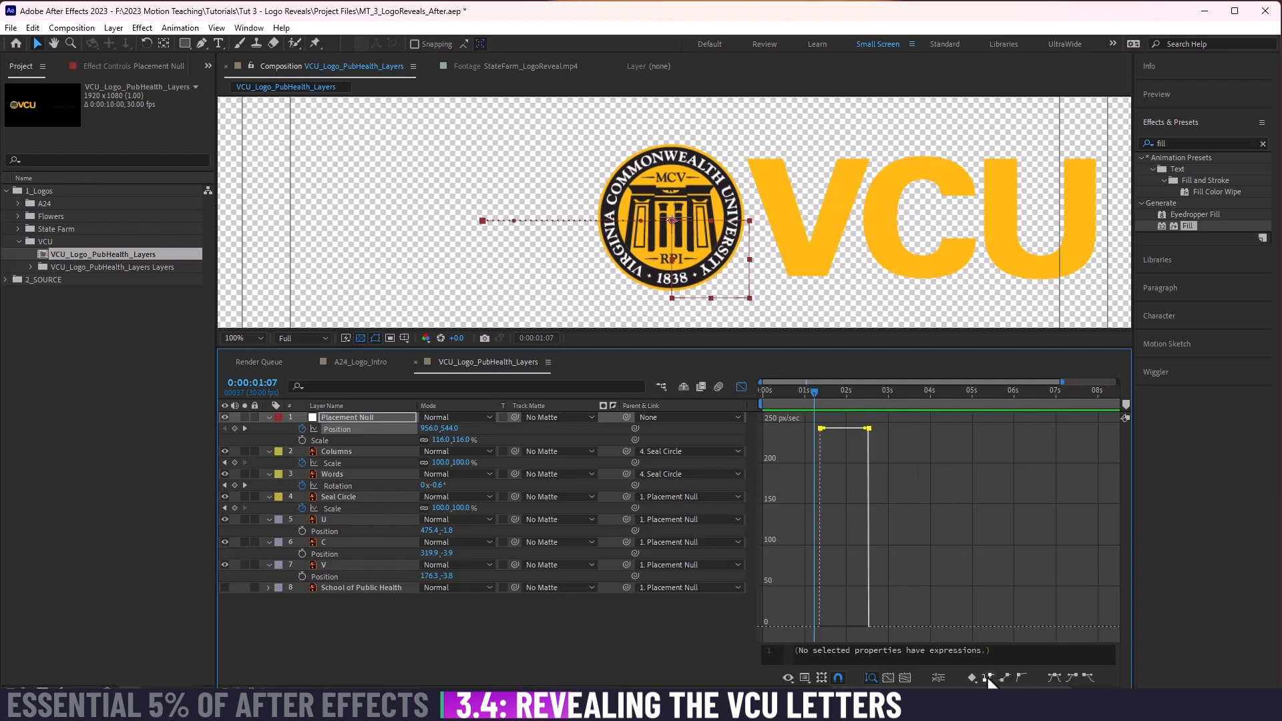
click(1055, 677)
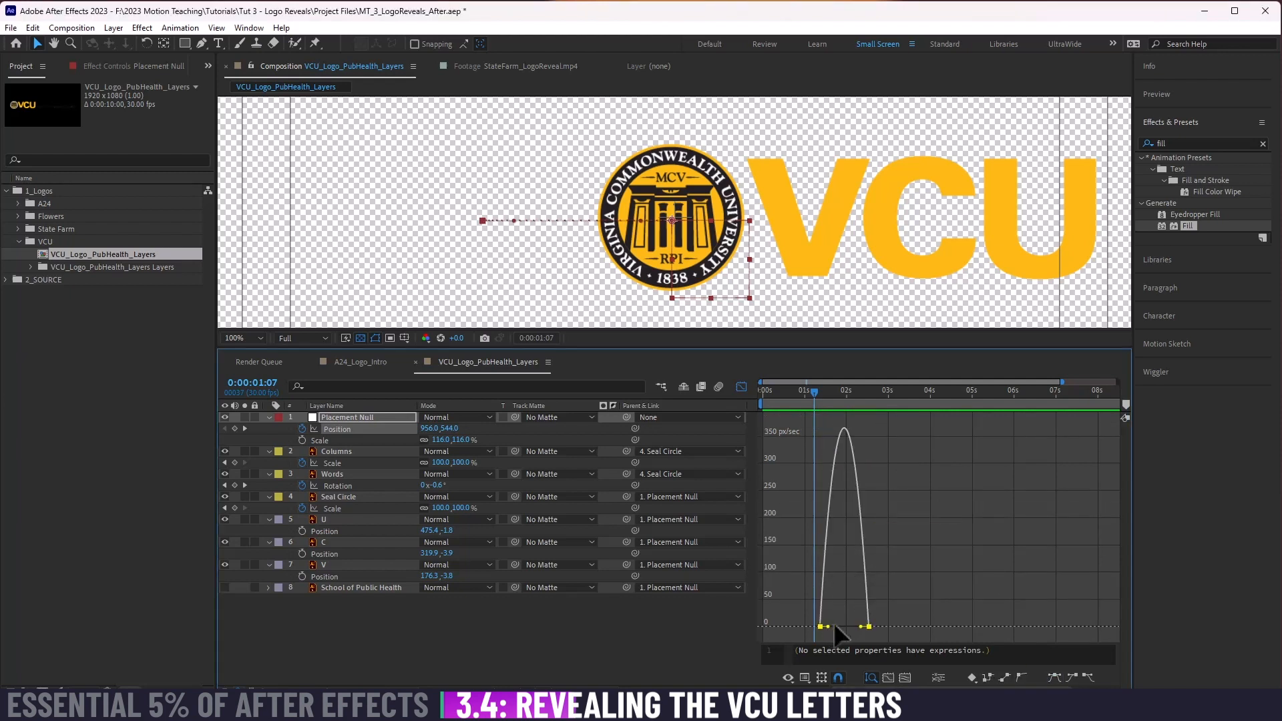
drag(829, 627, 849, 627)
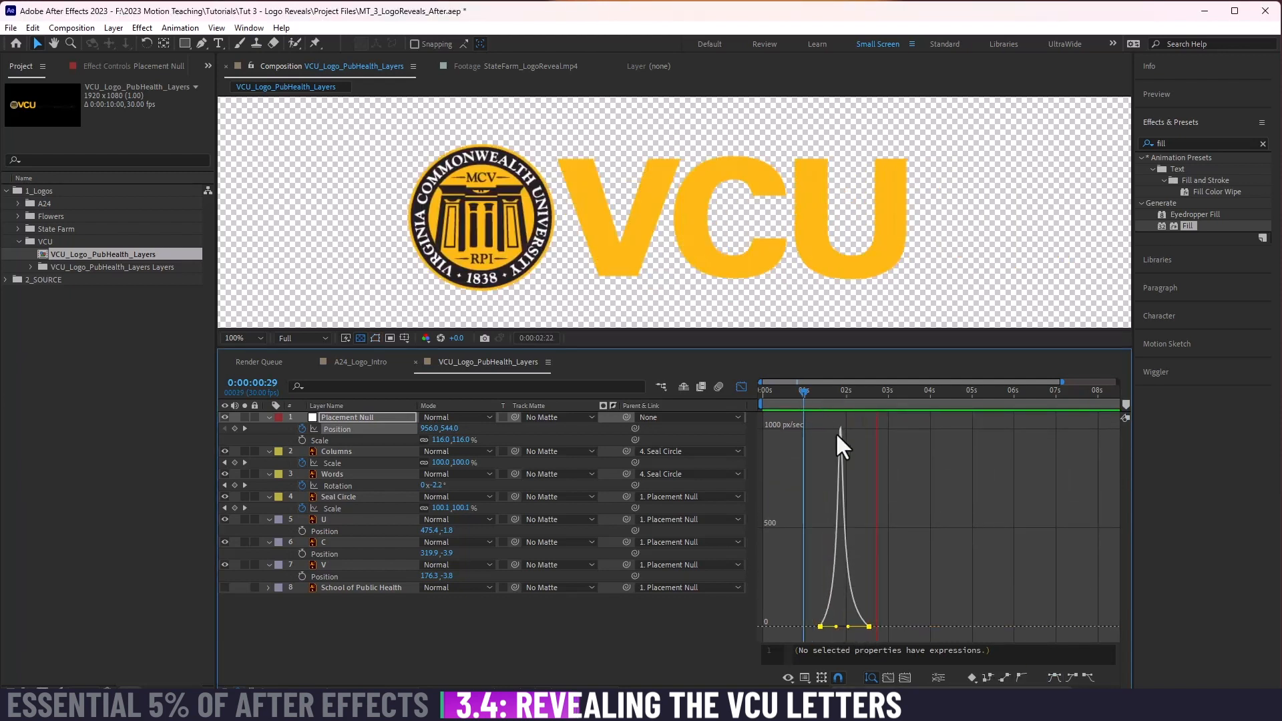
click(742, 386)
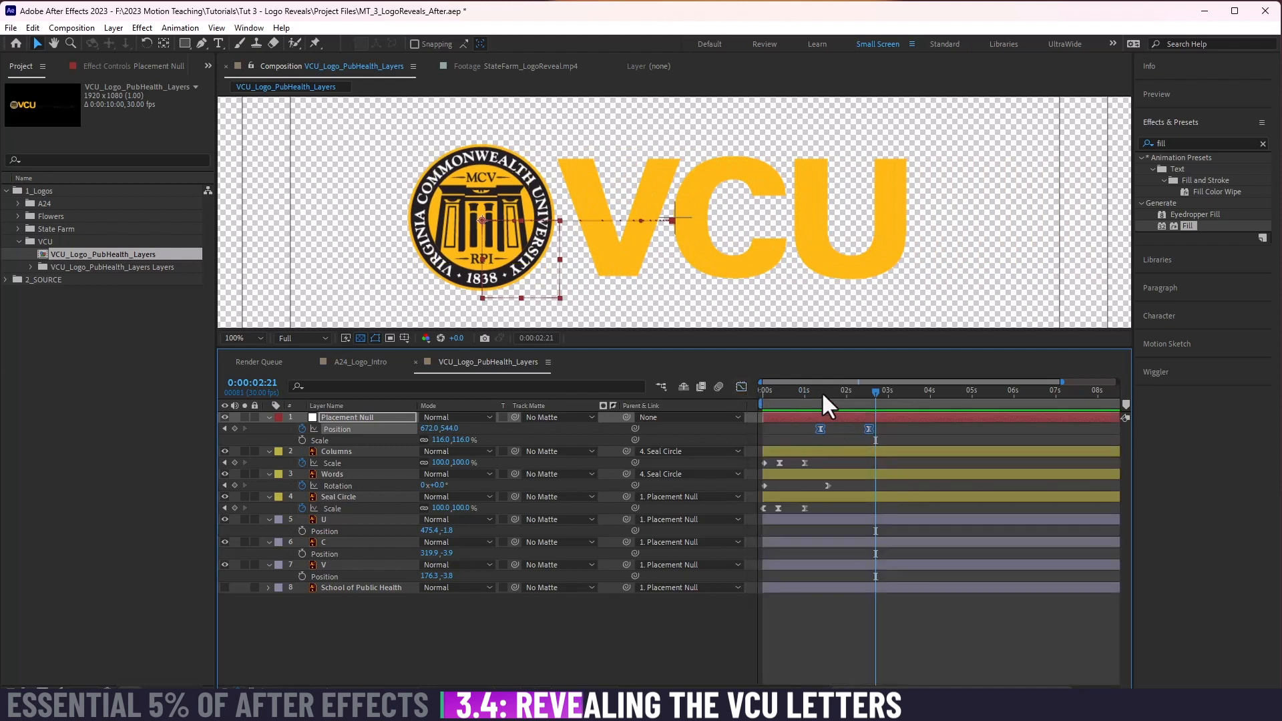
Step: Parent the U and C layers to the V layer with the playhead at 0:00:01:15
mouse_move(823, 395)
mouse_down()
mouse_move(812, 394)
mouse_move(826, 395)
mouse_up()
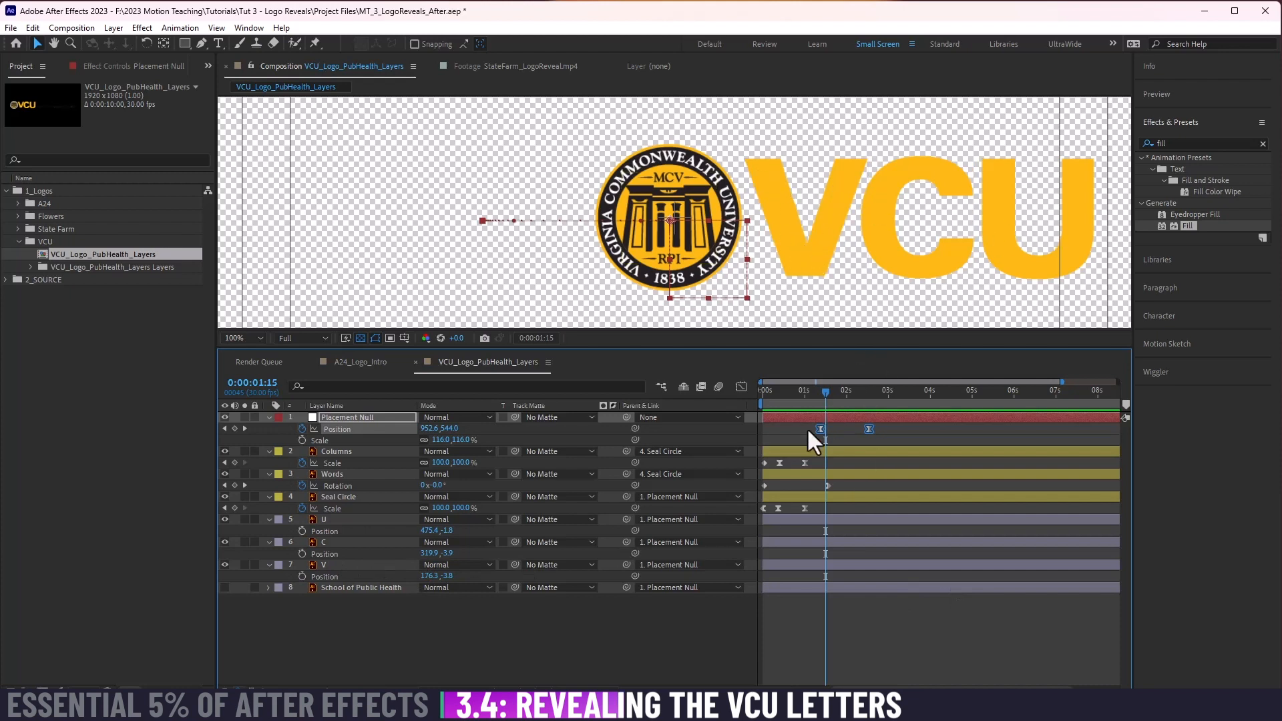
click(338, 541)
ctrl+click(339, 518)
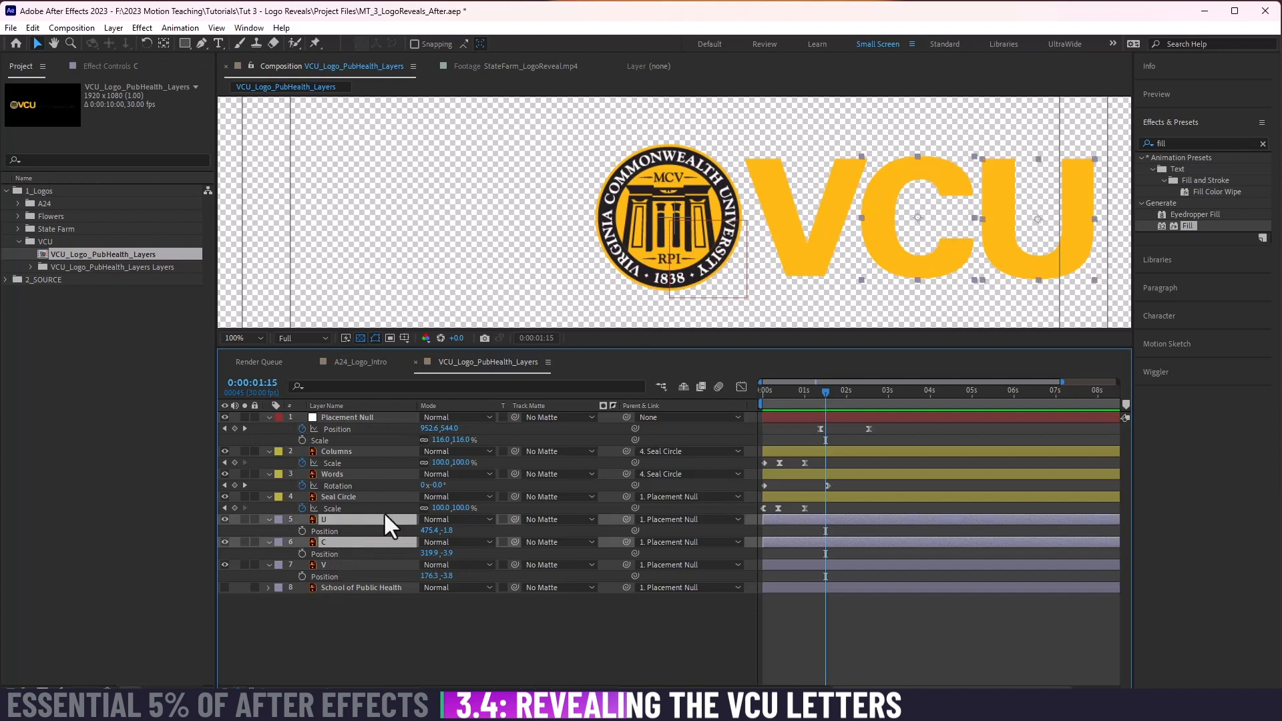
drag(626, 519, 335, 562)
Step: Try sliding the V layer with its attached letters behind and past the seal to X -332.7, and restore its position
click(335, 563)
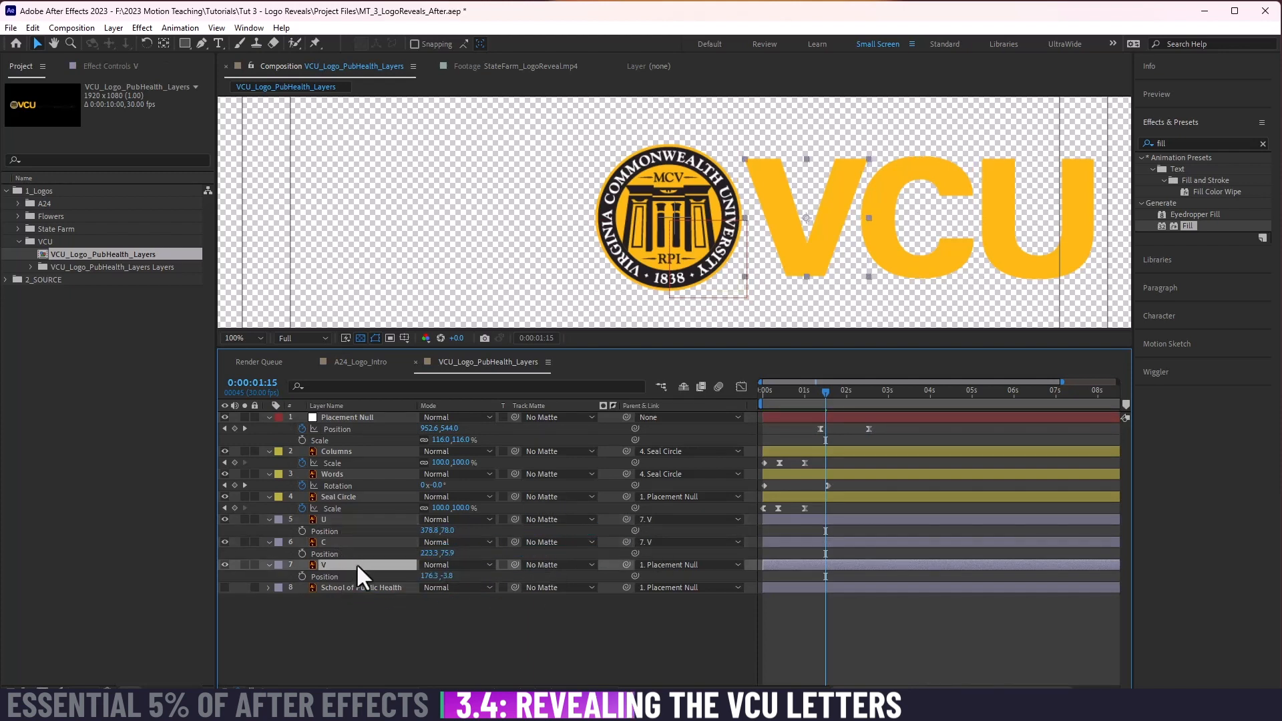
drag(426, 584, 417, 567)
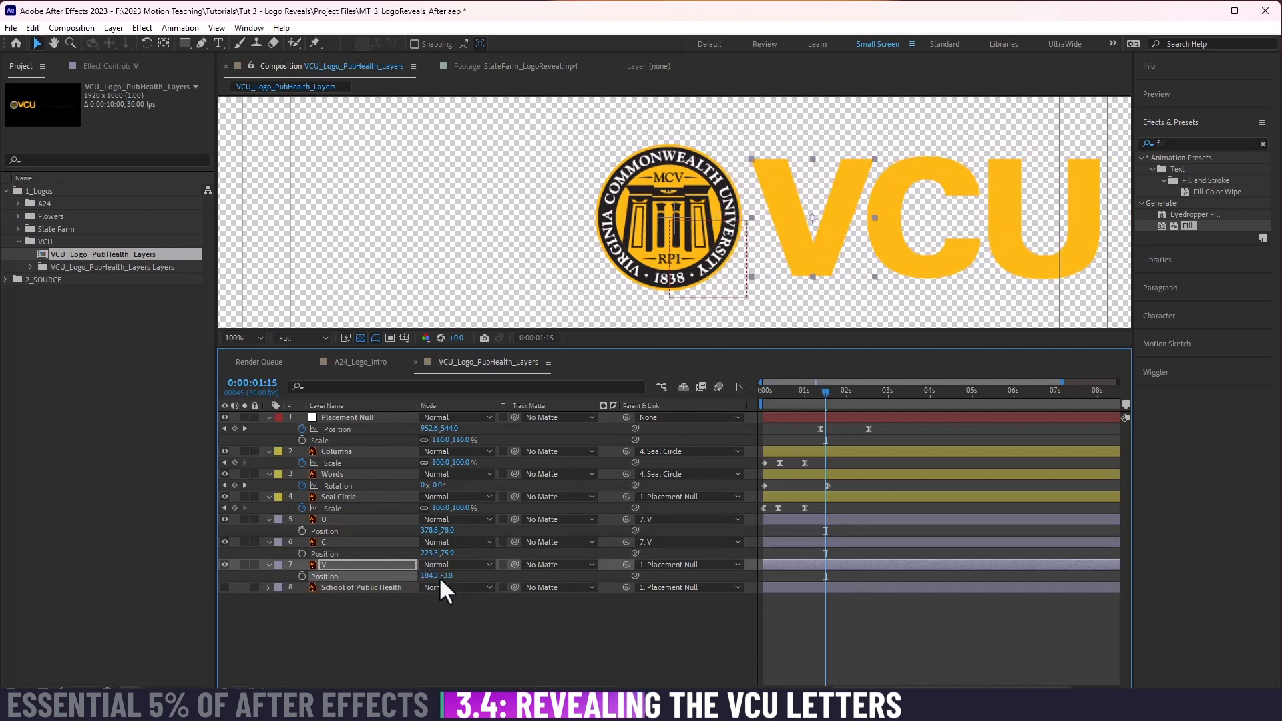
drag(440, 579, 110, 595)
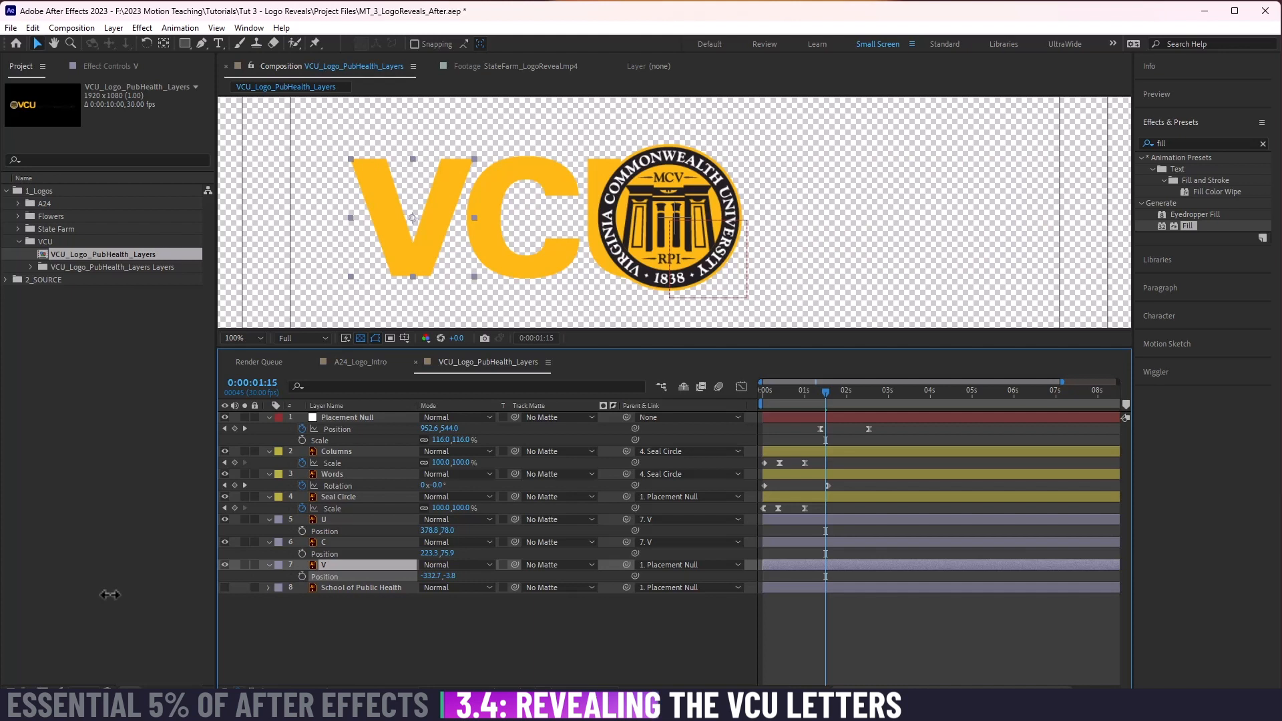
drag(110, 594, 419, 567)
key(Return)
click(581, 622)
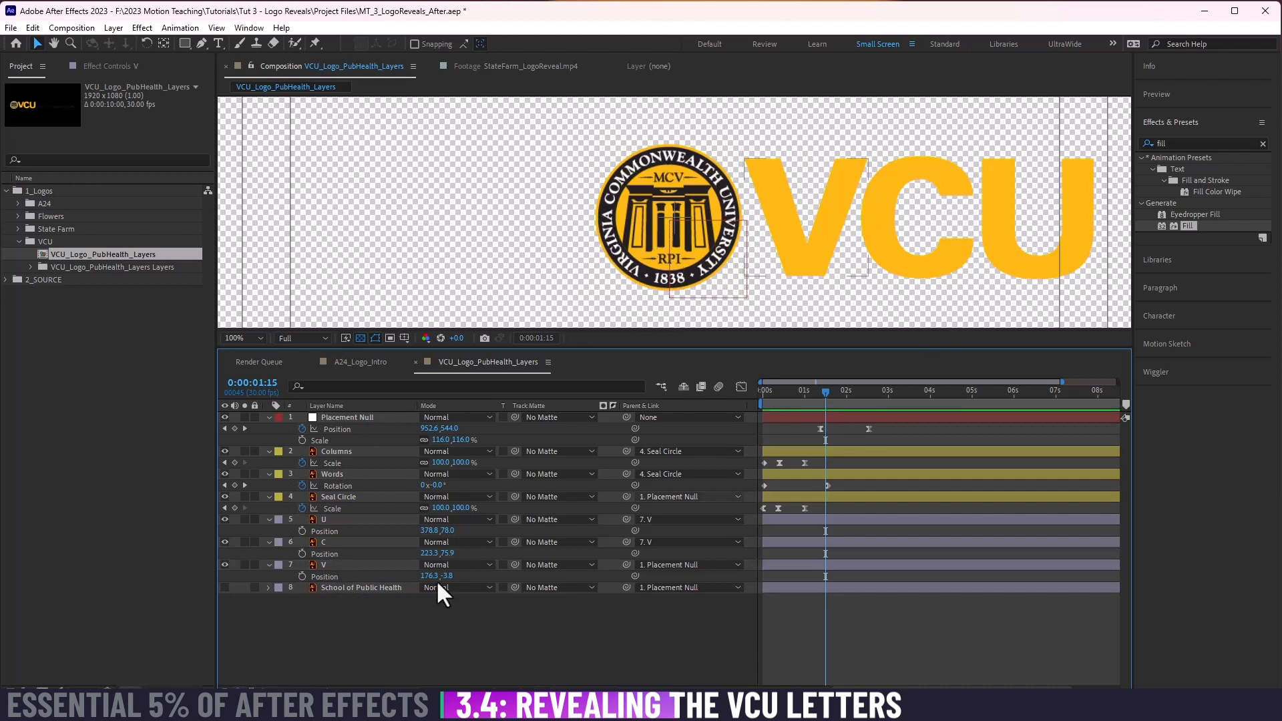
Step: Create a composition-size red solid and draw a rectangular mask on it covering the area left of the VCU letters
key(ctrl+y)
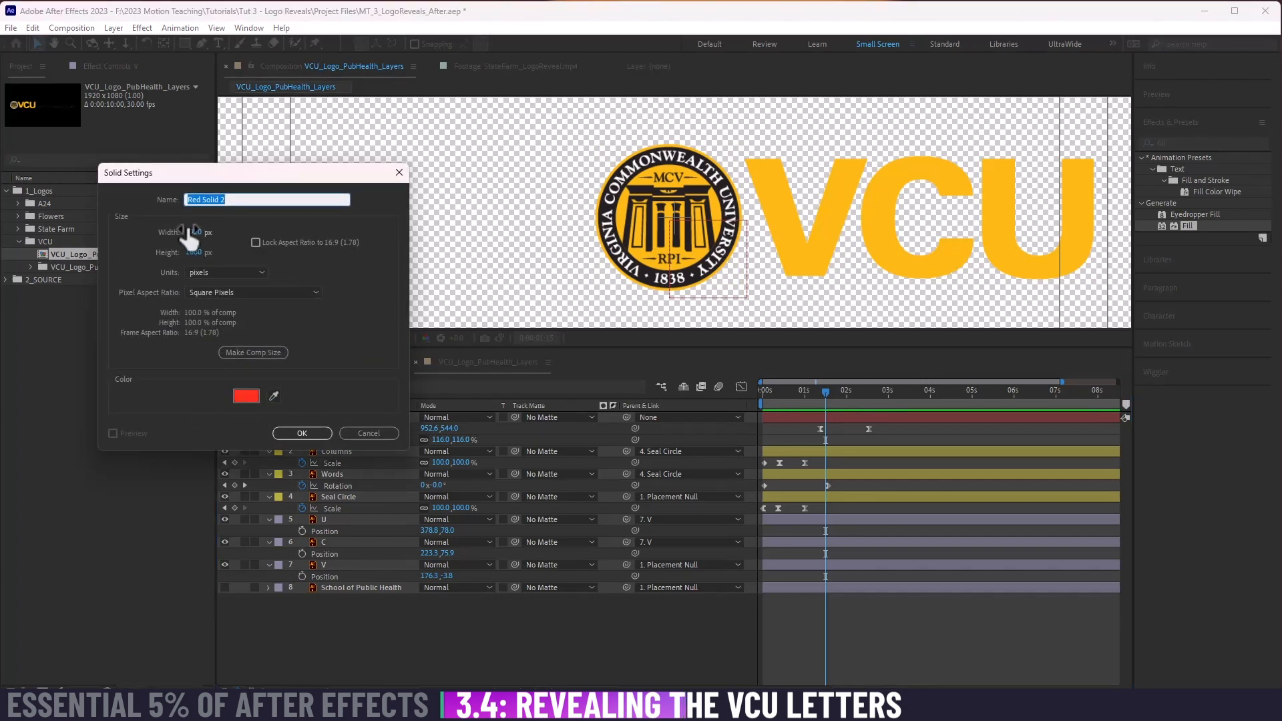
click(301, 434)
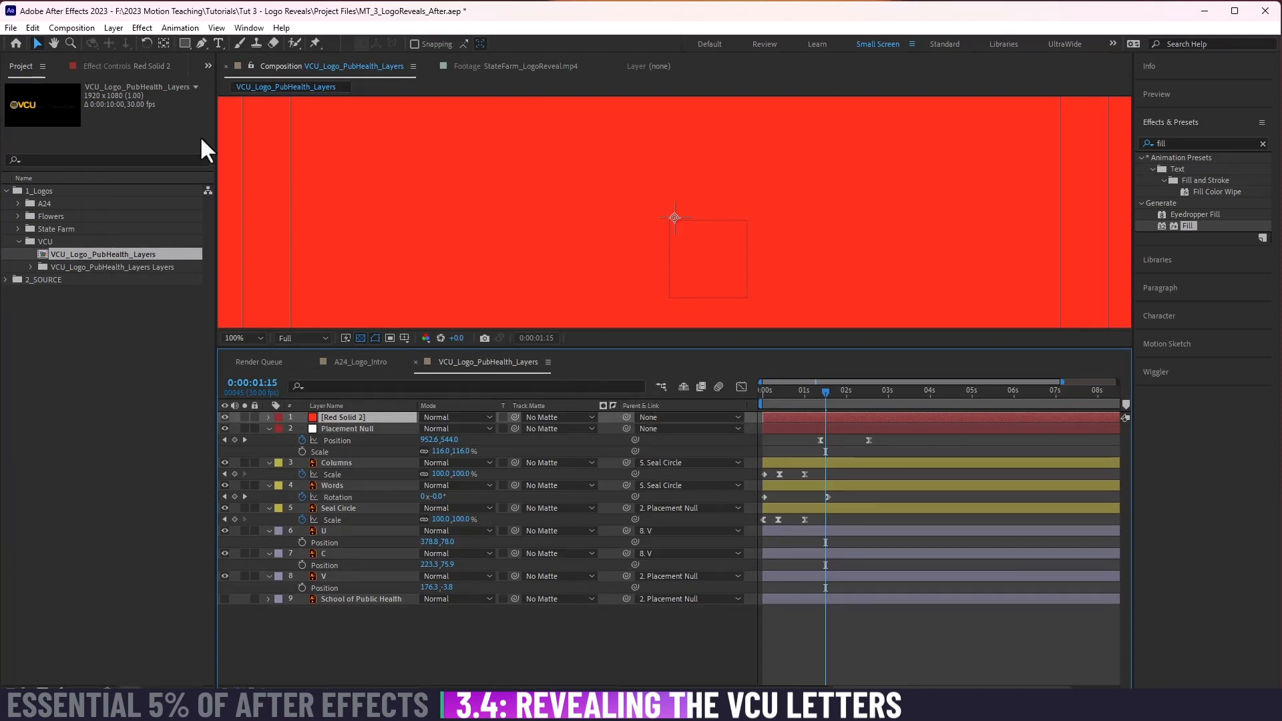
click(184, 43)
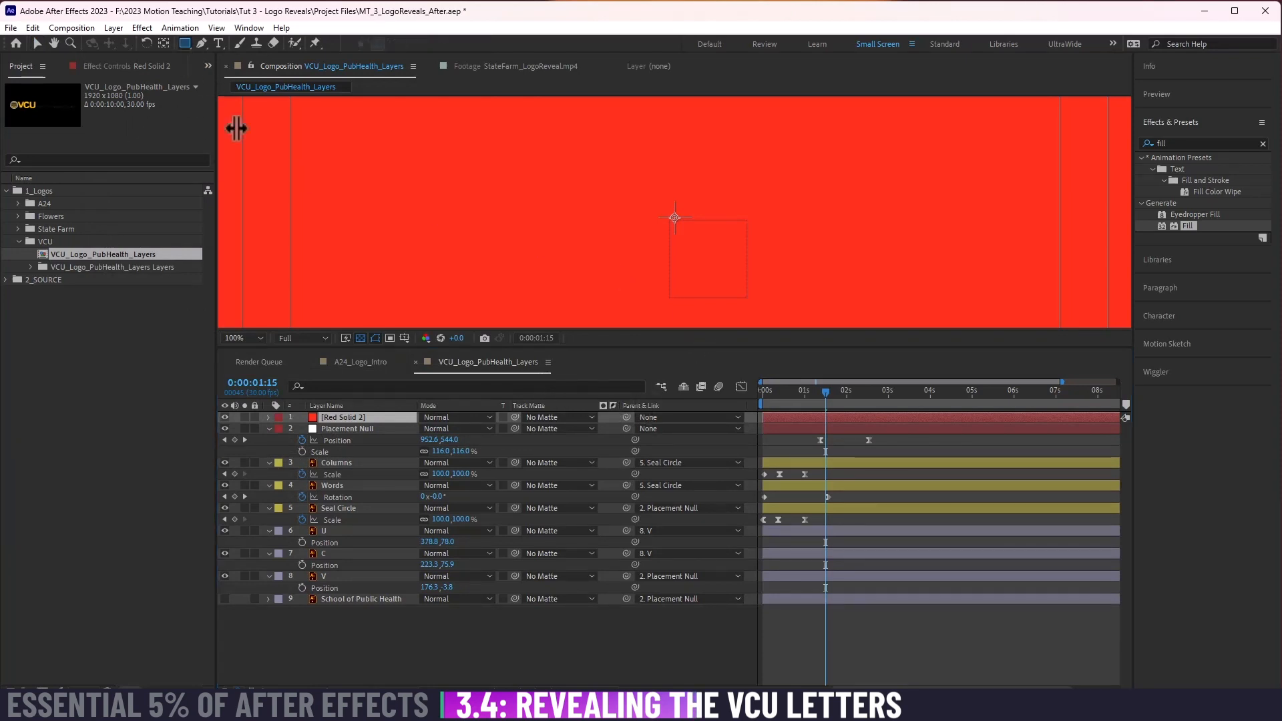
drag(315, 173, 780, 321)
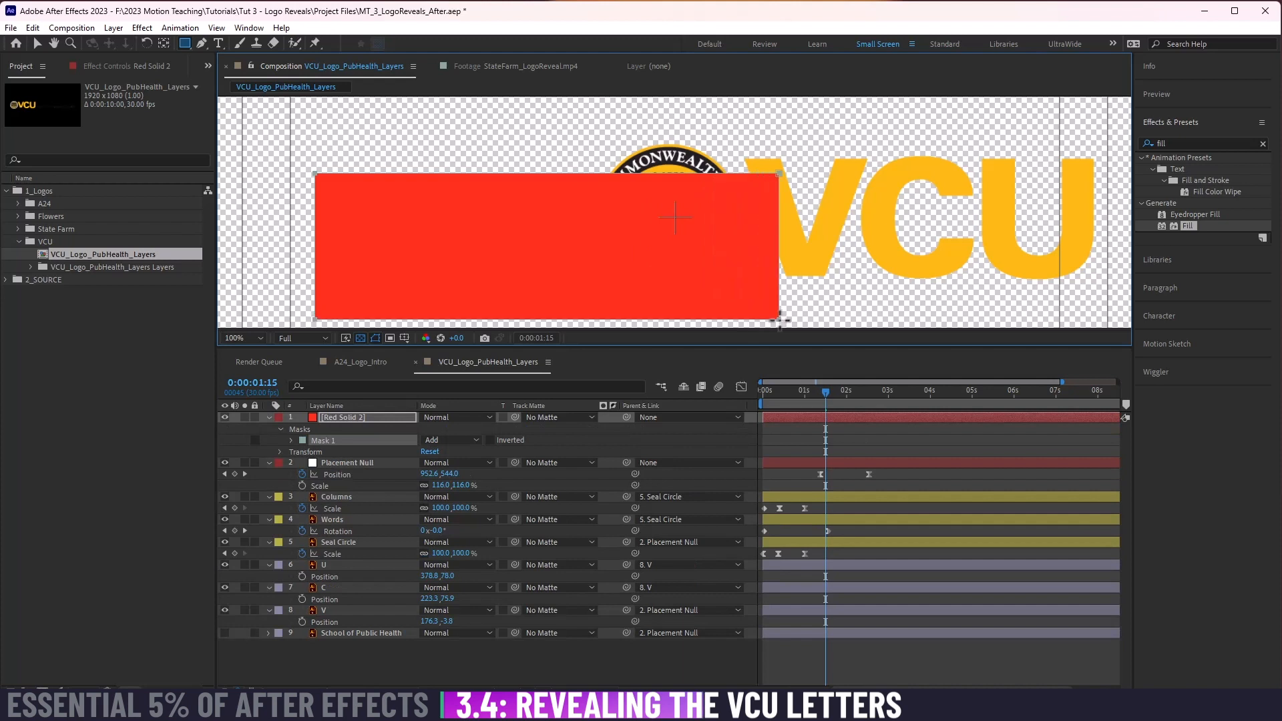
Step: Move the red solid's mask to span the seal's height with its right edge at the seal's centre, and go to 0:00:01:08
key(v)
drag(515, 171, 410, 146)
click(815, 392)
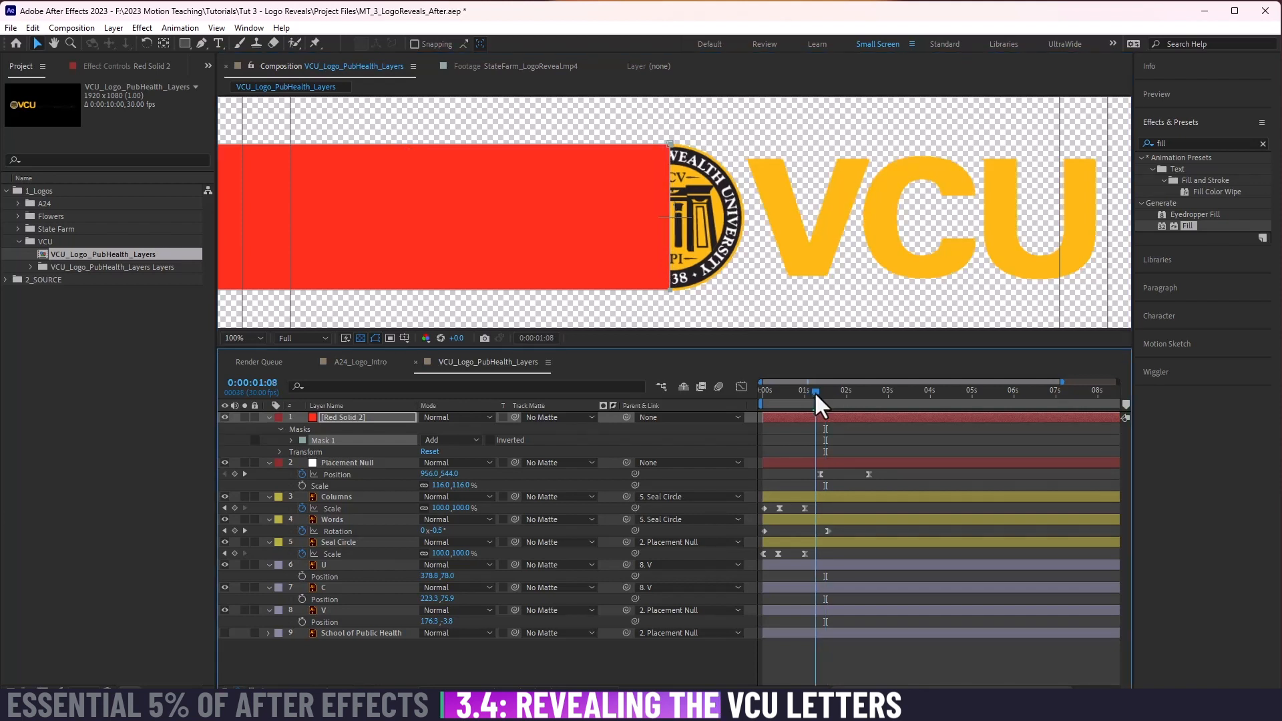
Step: Move the red solid layer down the layer stack so it sits directly below the Seal Circle layer
click(375, 413)
drag(360, 414, 375, 554)
click(863, 663)
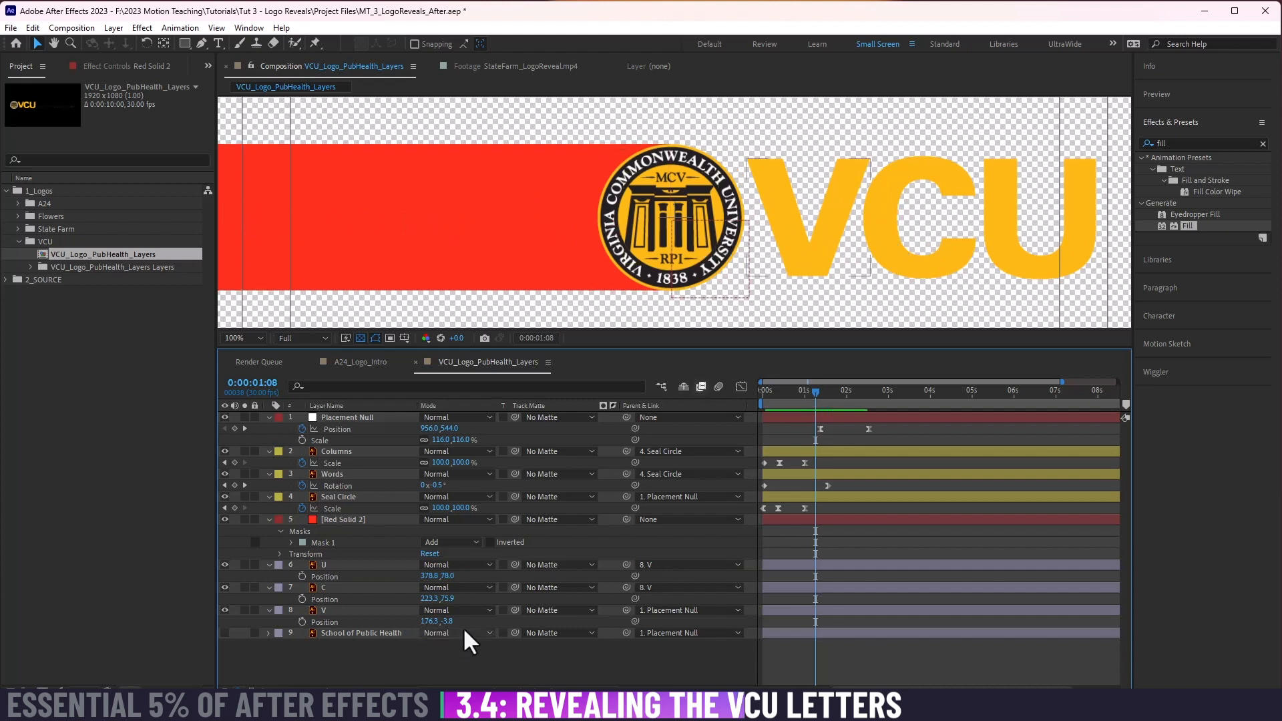
mouse_move(432, 623)
mouse_down()
mouse_move(16, 605)
mouse_move(414, 608)
mouse_up()
Step: Parent the red solid to the Placement Null and move it directly below the V layer in the layer stack
click(342, 520)
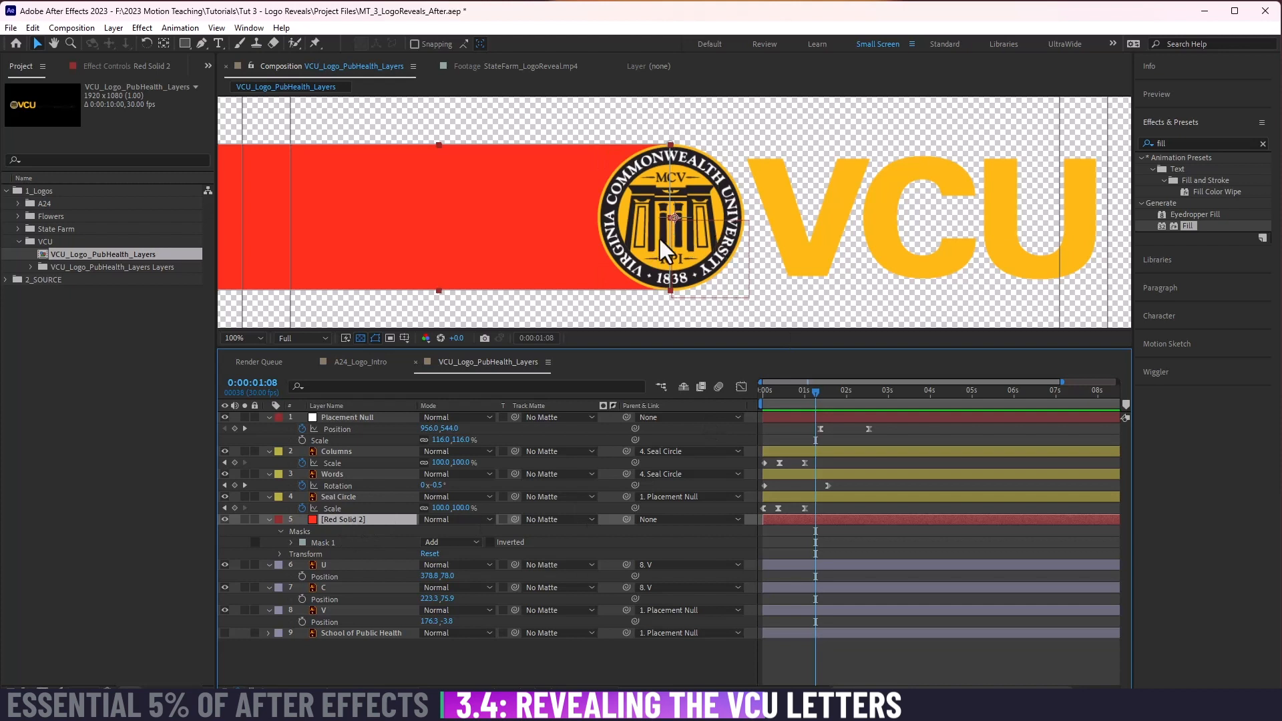
drag(626, 523, 351, 416)
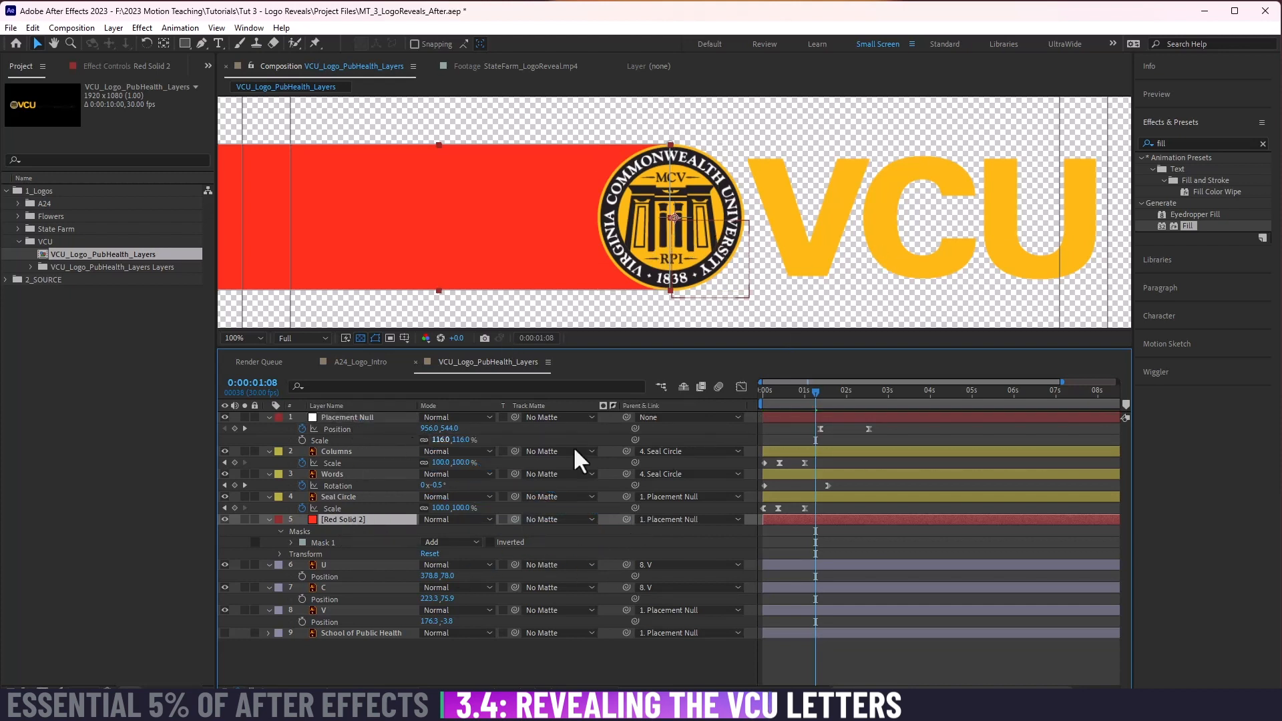
mouse_move(814, 395)
mouse_down()
mouse_move(859, 395)
mouse_move(831, 406)
mouse_up()
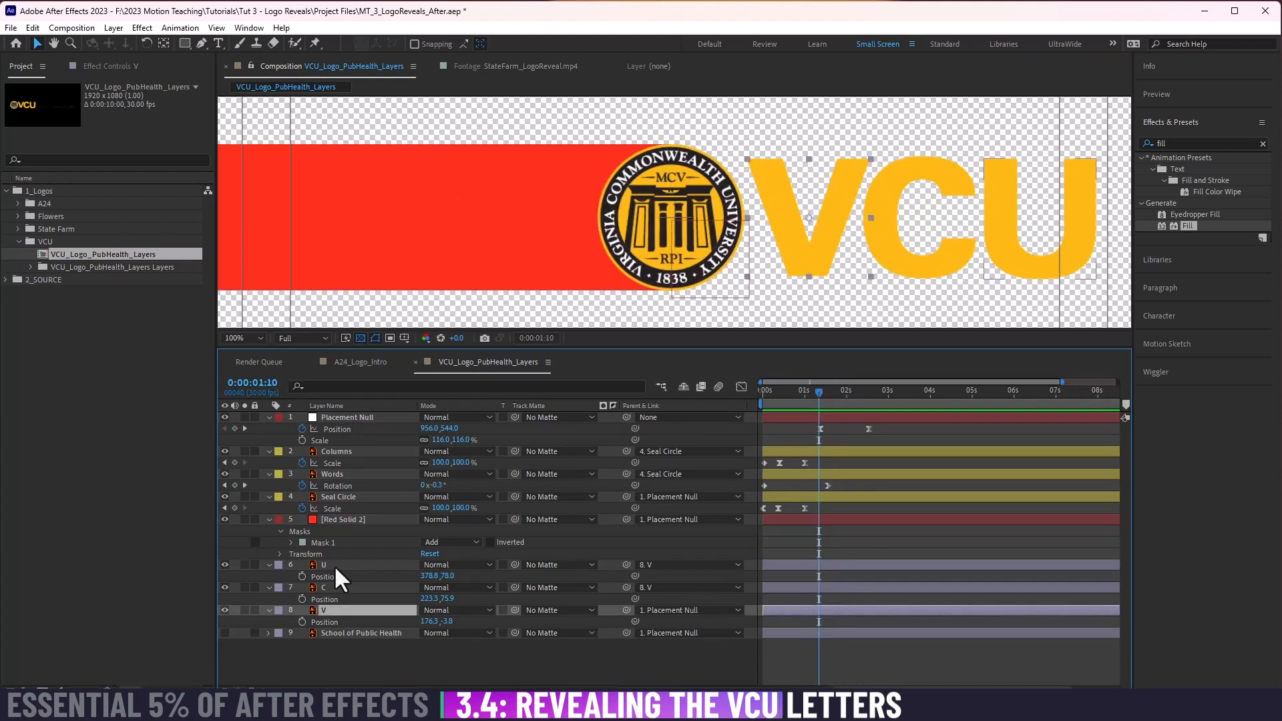
click(356, 520)
drag(355, 520, 378, 610)
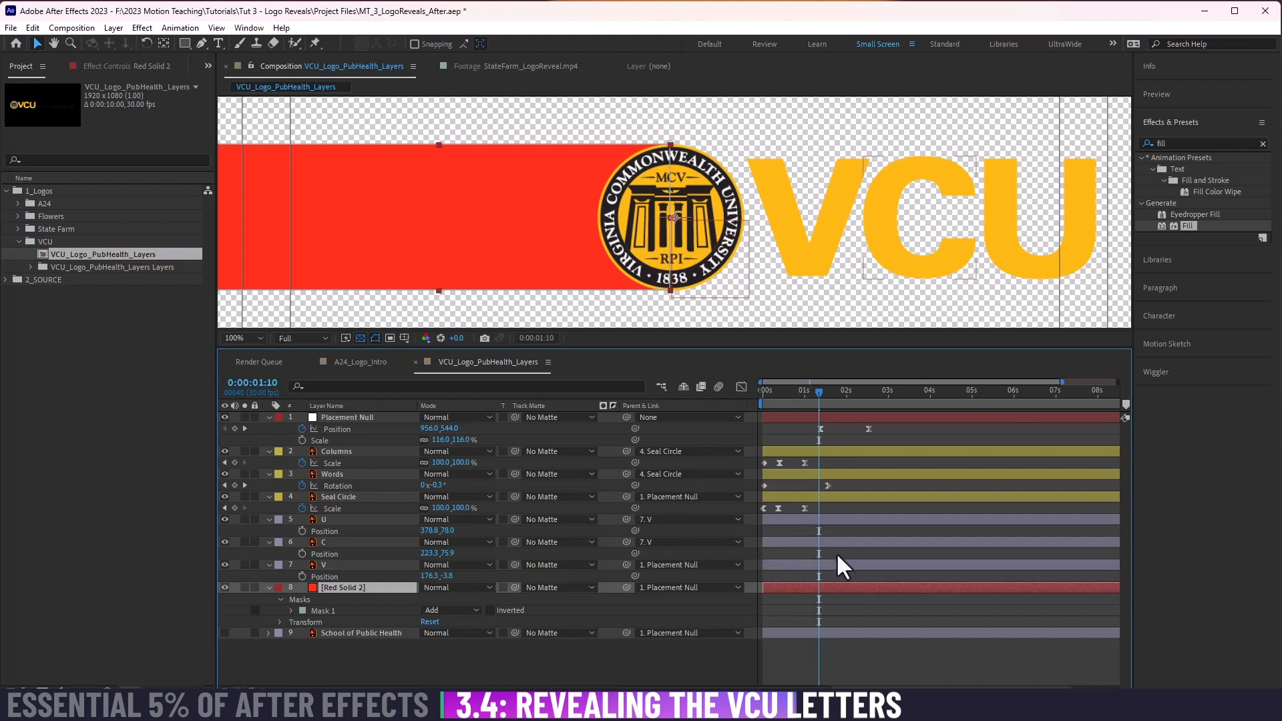
Step: Keyframe the V layer's position from X -401.7 at 0:00:01:10 to its resting place just after 3 seconds, and preview the slide
click(302, 576)
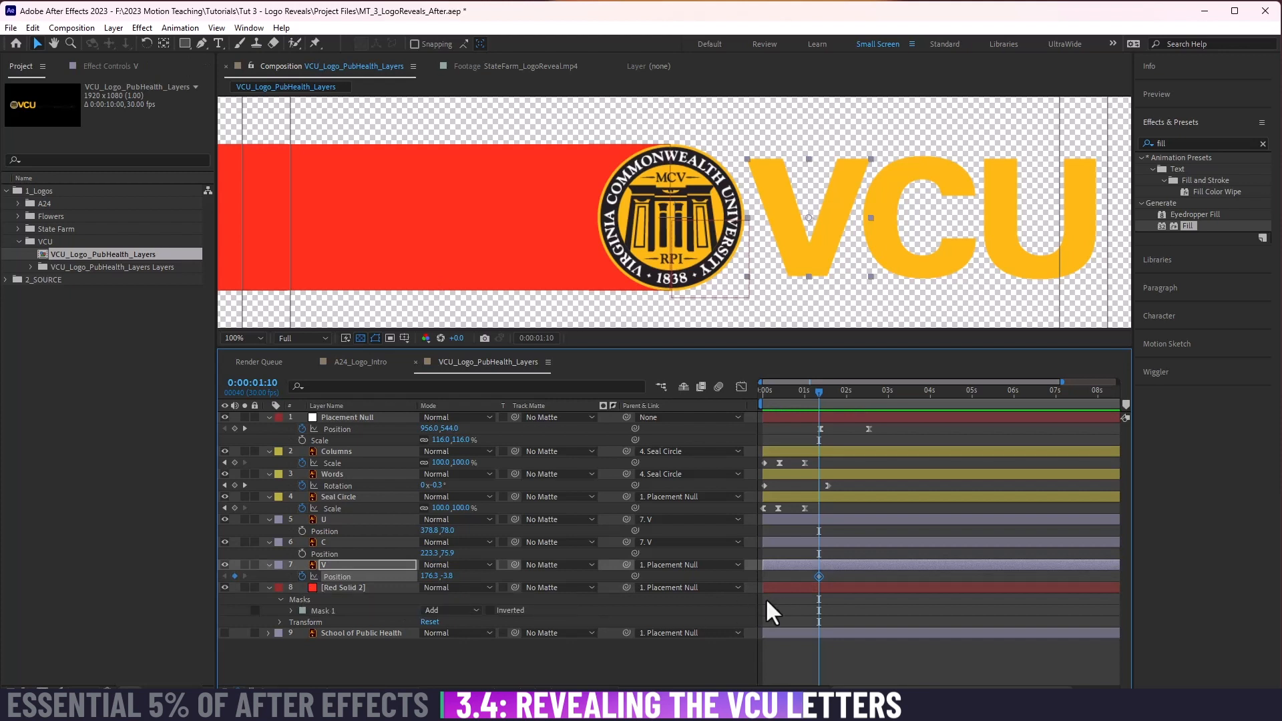
drag(820, 576, 891, 576)
drag(426, 575, 49, 585)
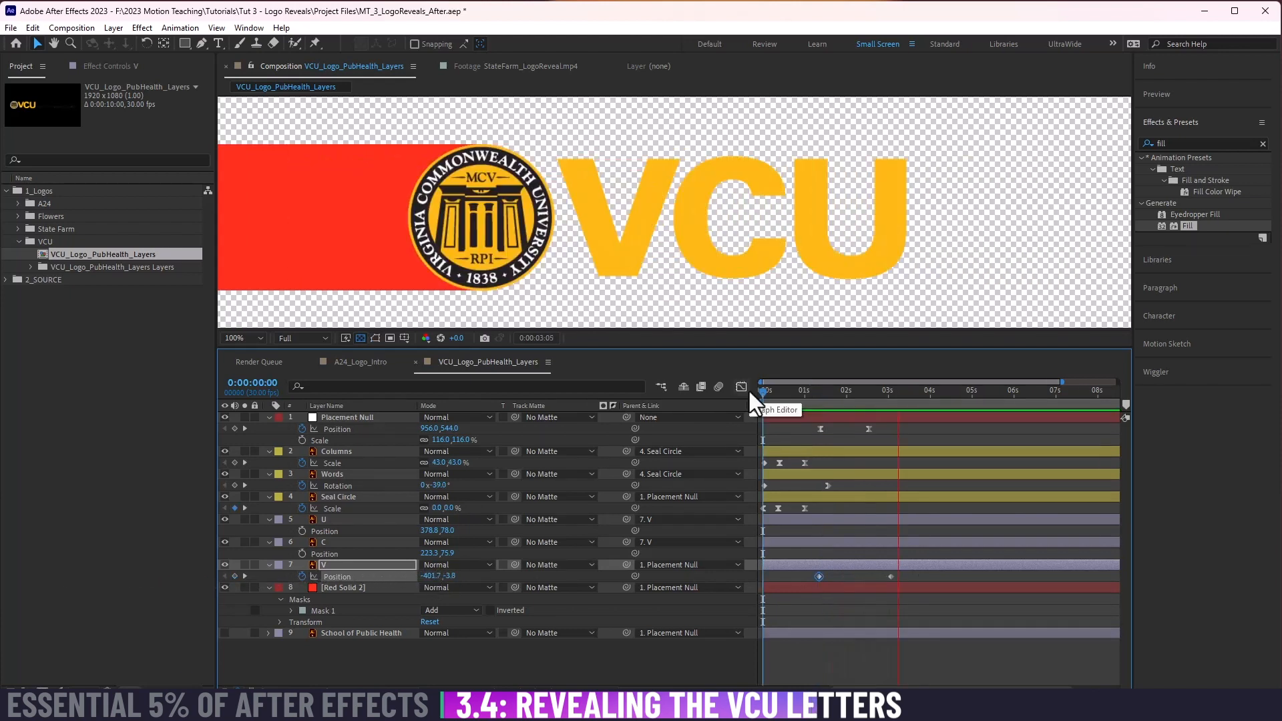
key(space)
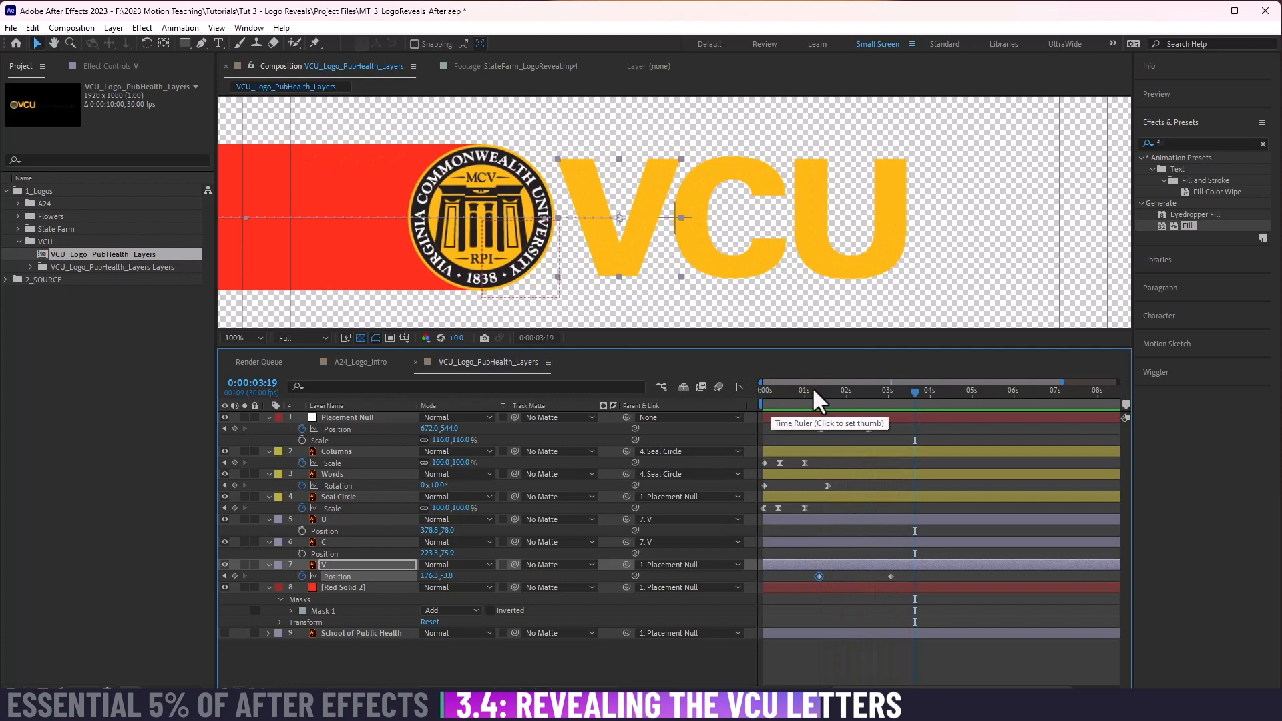
mouse_move(812, 388)
mouse_down()
mouse_move(884, 396)
mouse_move(800, 399)
mouse_move(818, 402)
mouse_up()
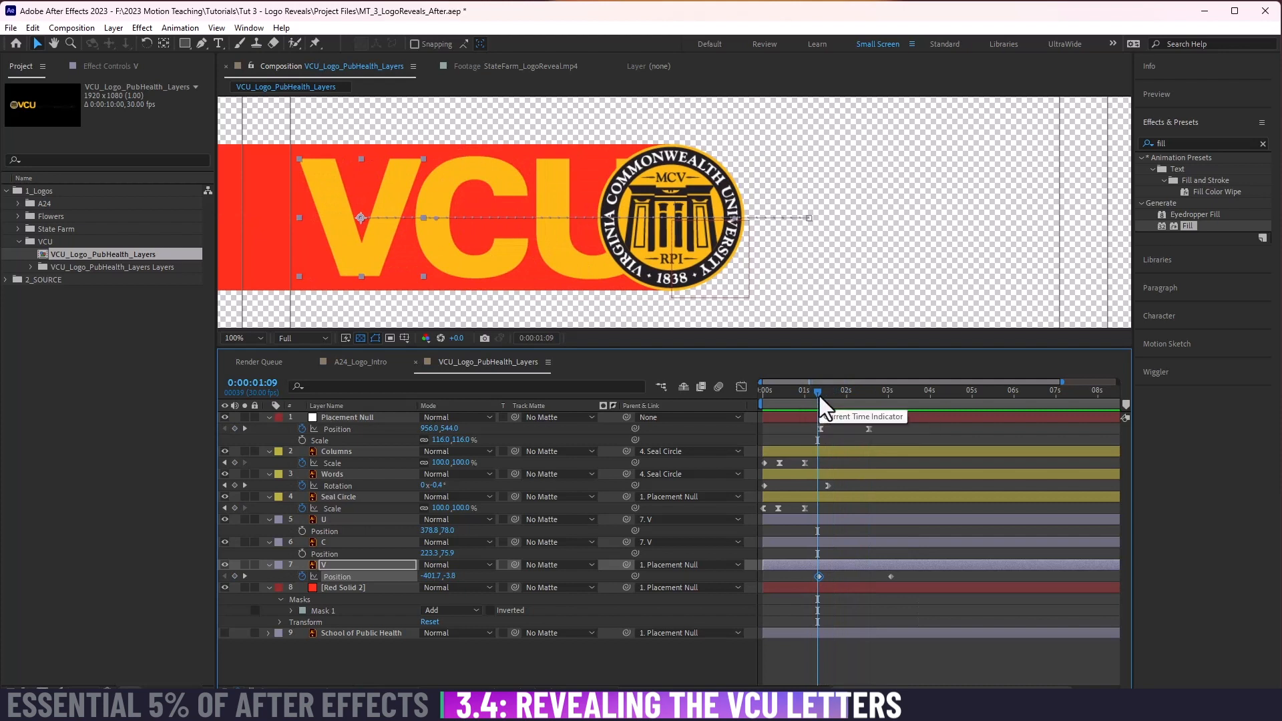
Step: Set Red Solid 2 as the track matte for the U, C and V layers together, and scrub the animation
click(356, 588)
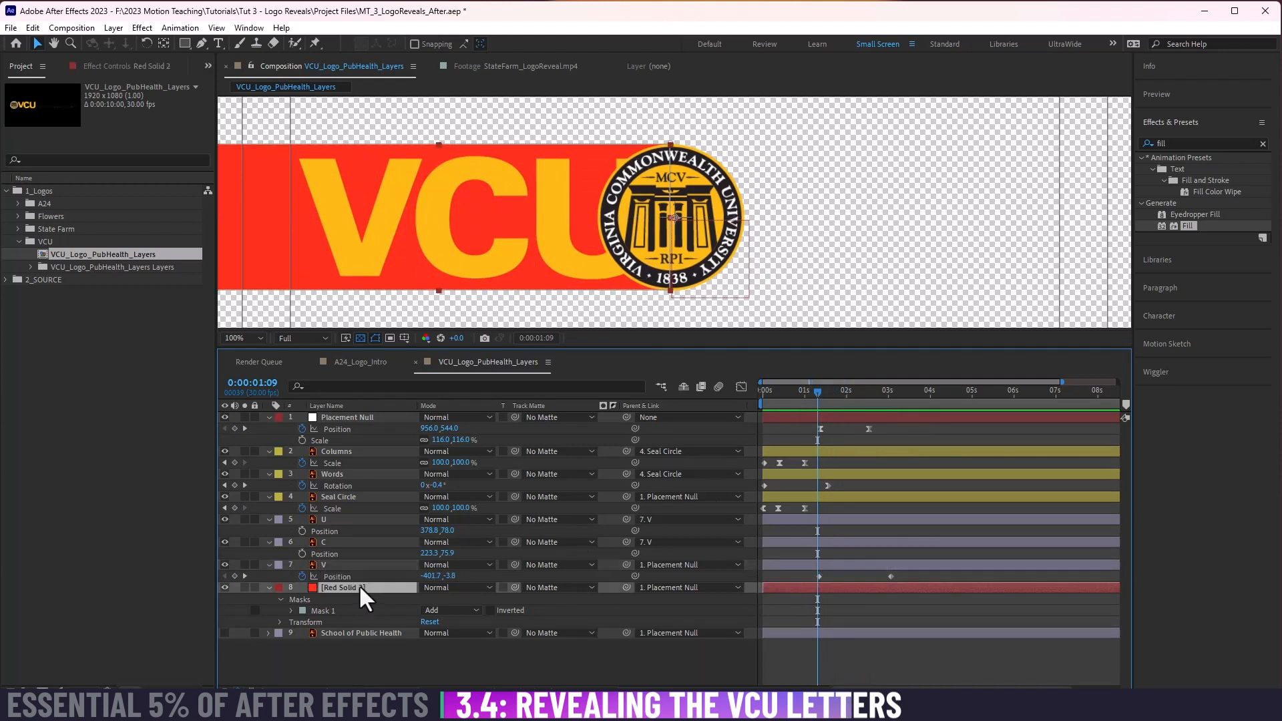
click(346, 565)
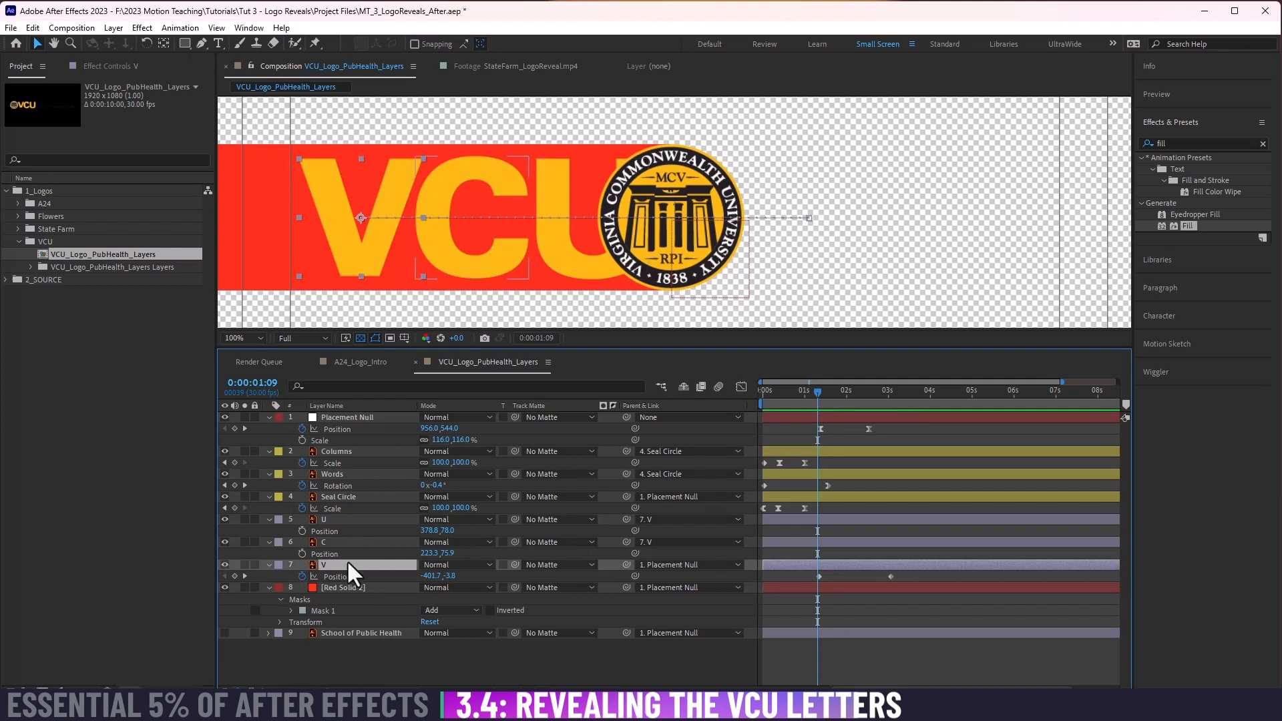
click(357, 588)
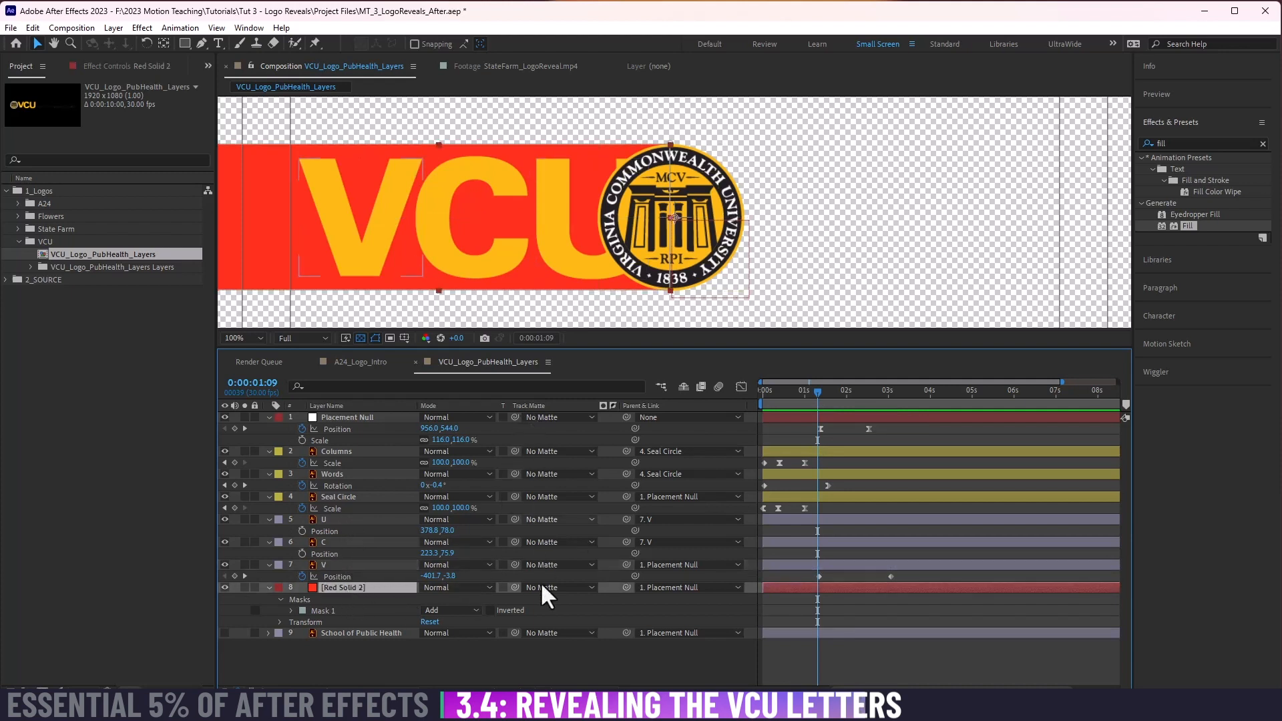
click(313, 561)
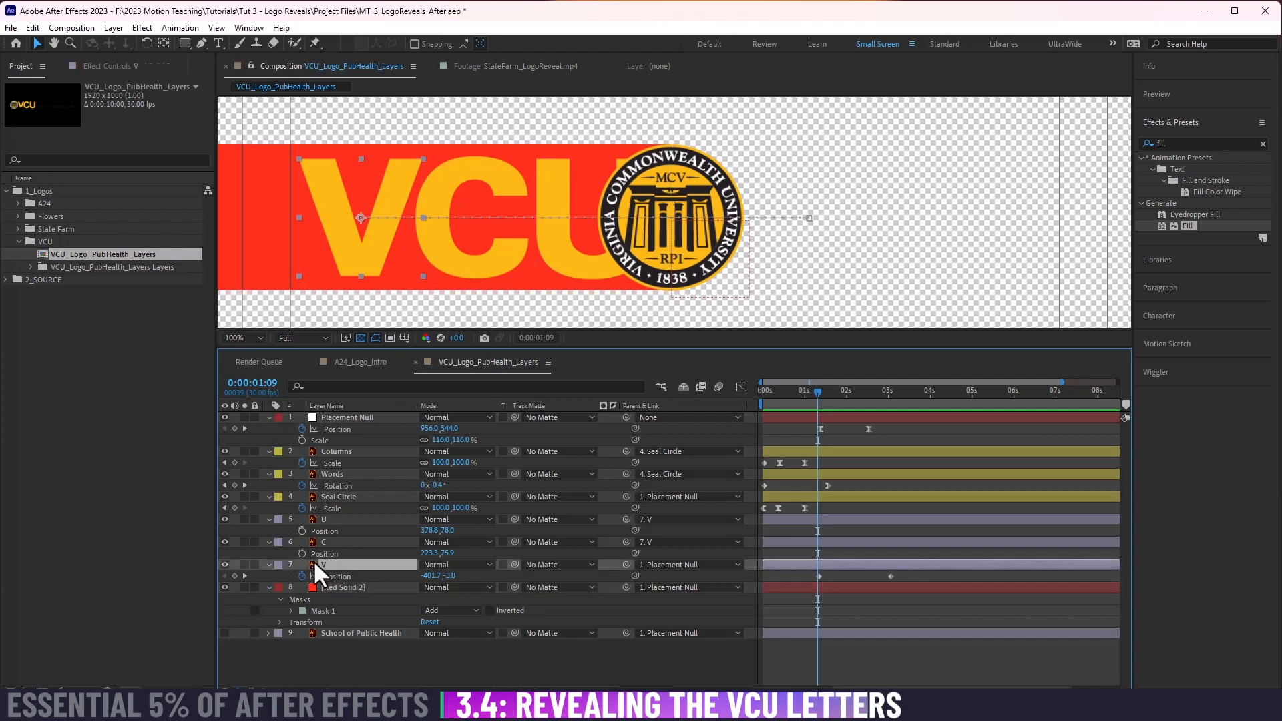
shift+click(348, 519)
drag(514, 520, 350, 585)
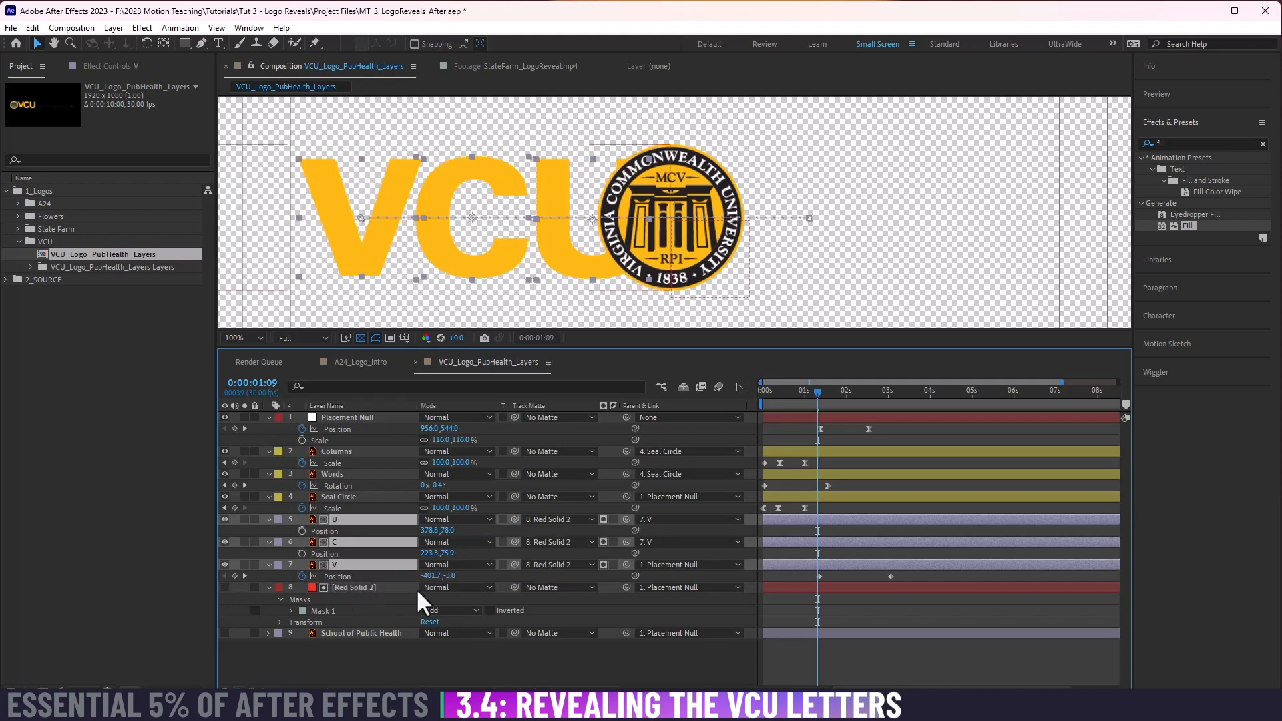
click(343, 586)
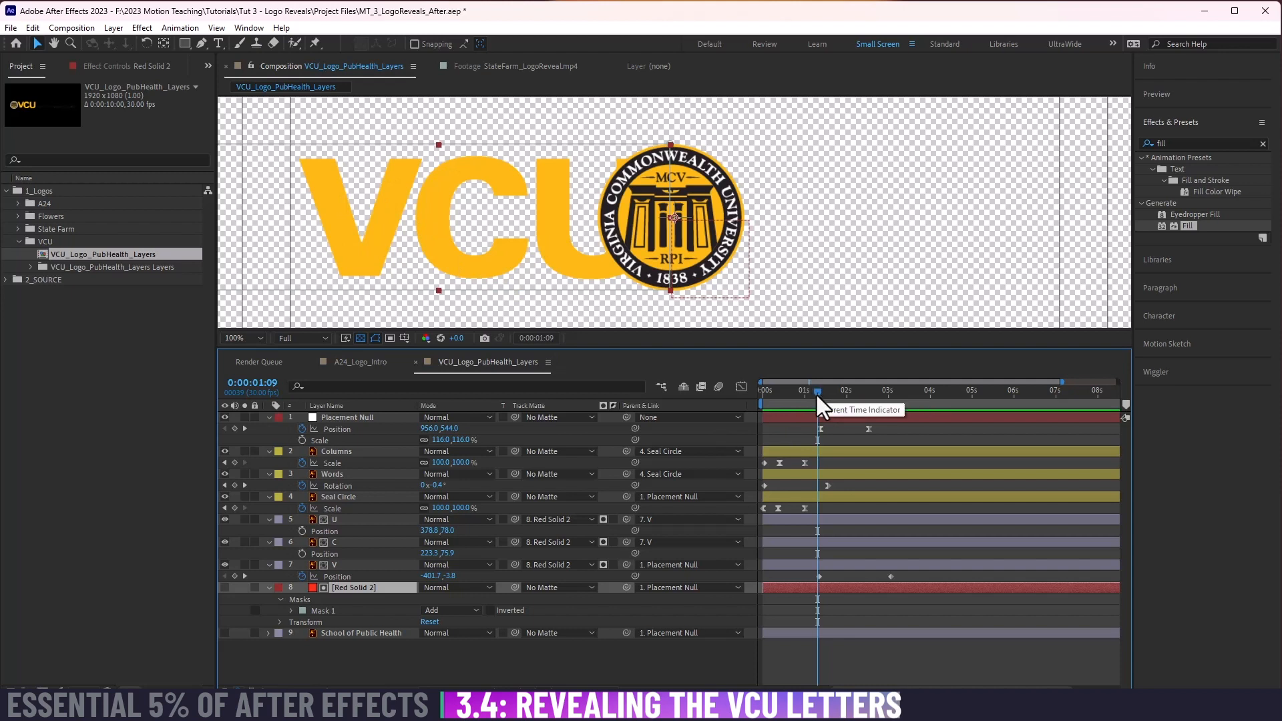
mouse_move(816, 392)
mouse_down()
mouse_move(886, 396)
mouse_move(820, 397)
mouse_up()
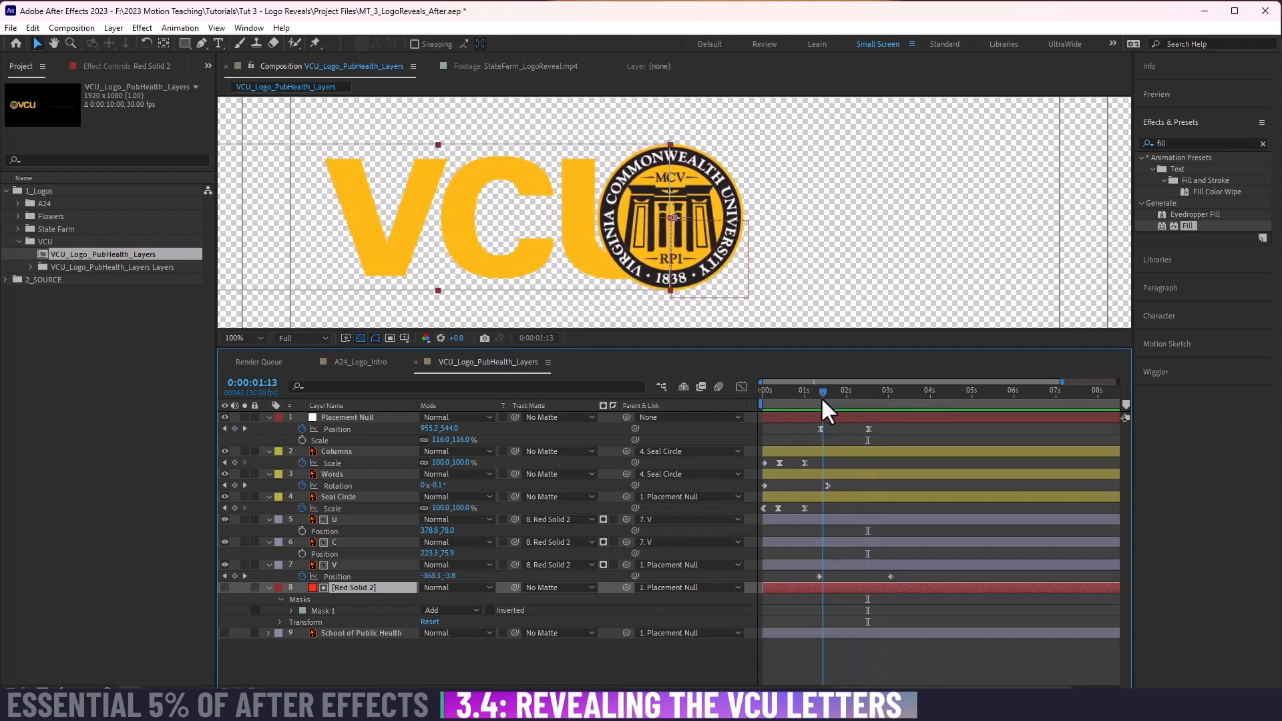
Step: Invert the track mattes of the U, C and V layers and scrub through the letters' reveal
click(613, 519)
click(613, 543)
click(613, 565)
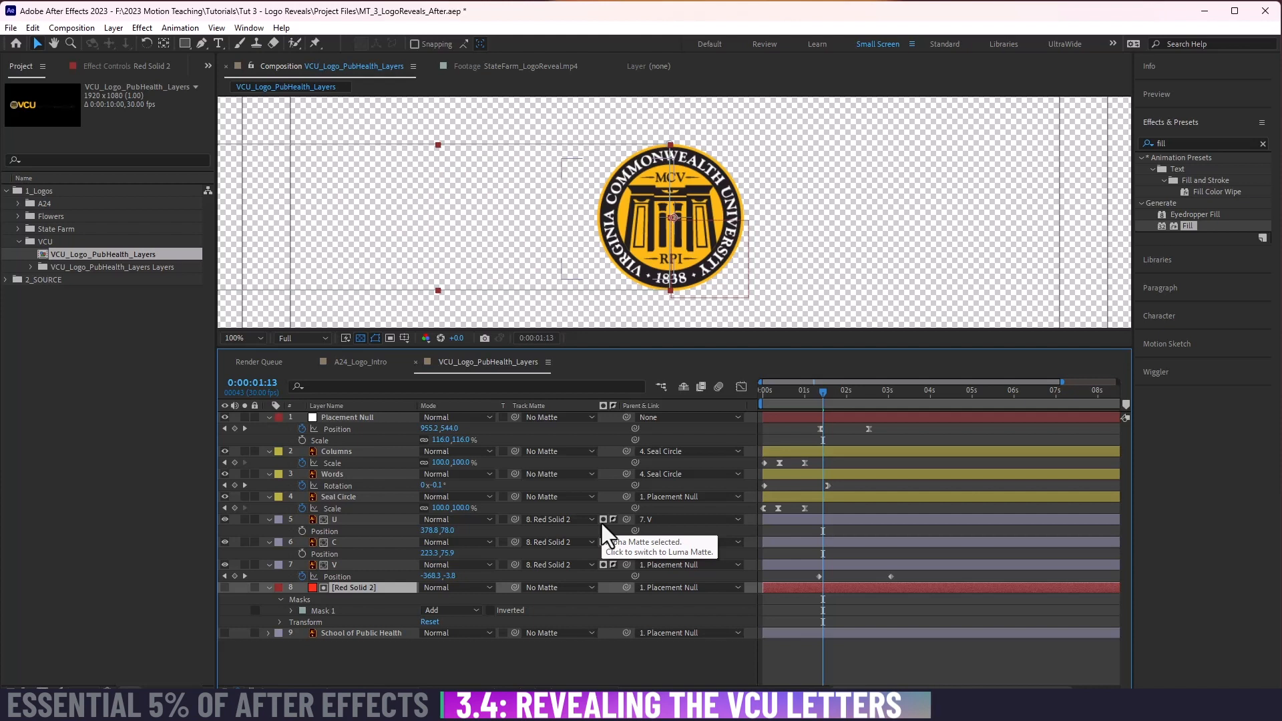
drag(822, 395, 907, 399)
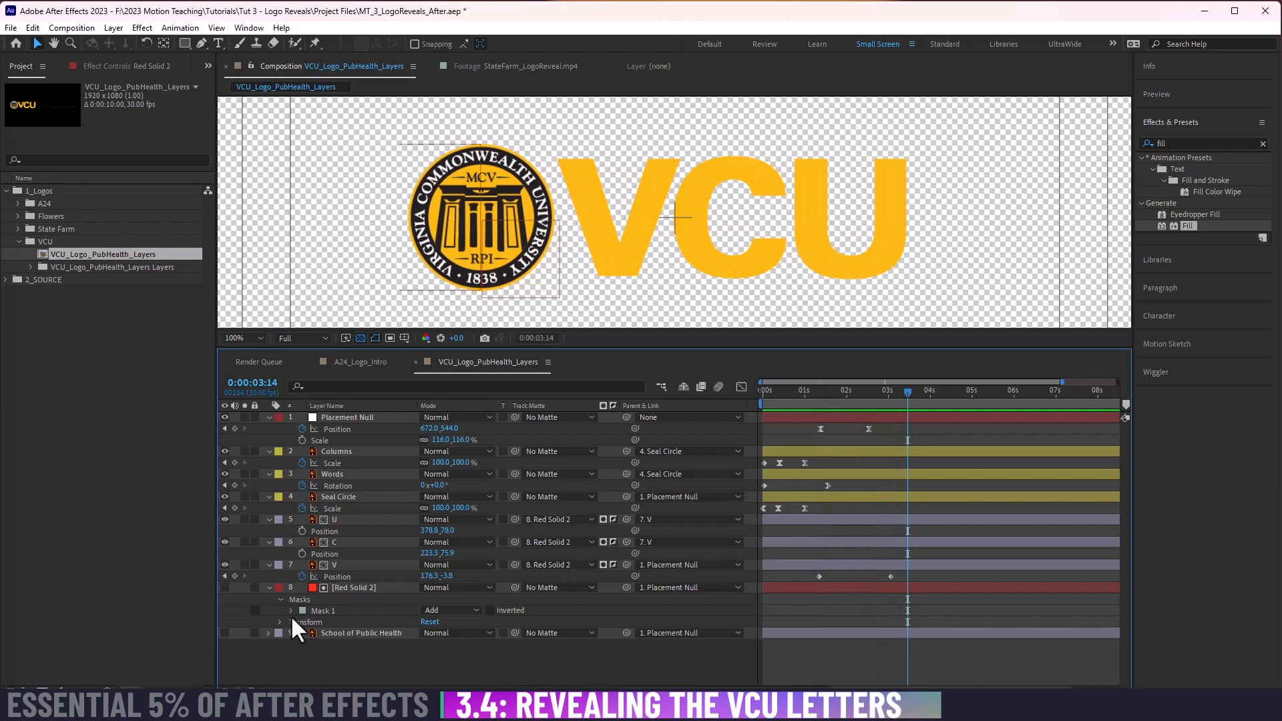
Step: Easy-ease the V layer's position keyframes, shape the speed graph into an early sharp peak with a long slowdown, and preview it
click(365, 576)
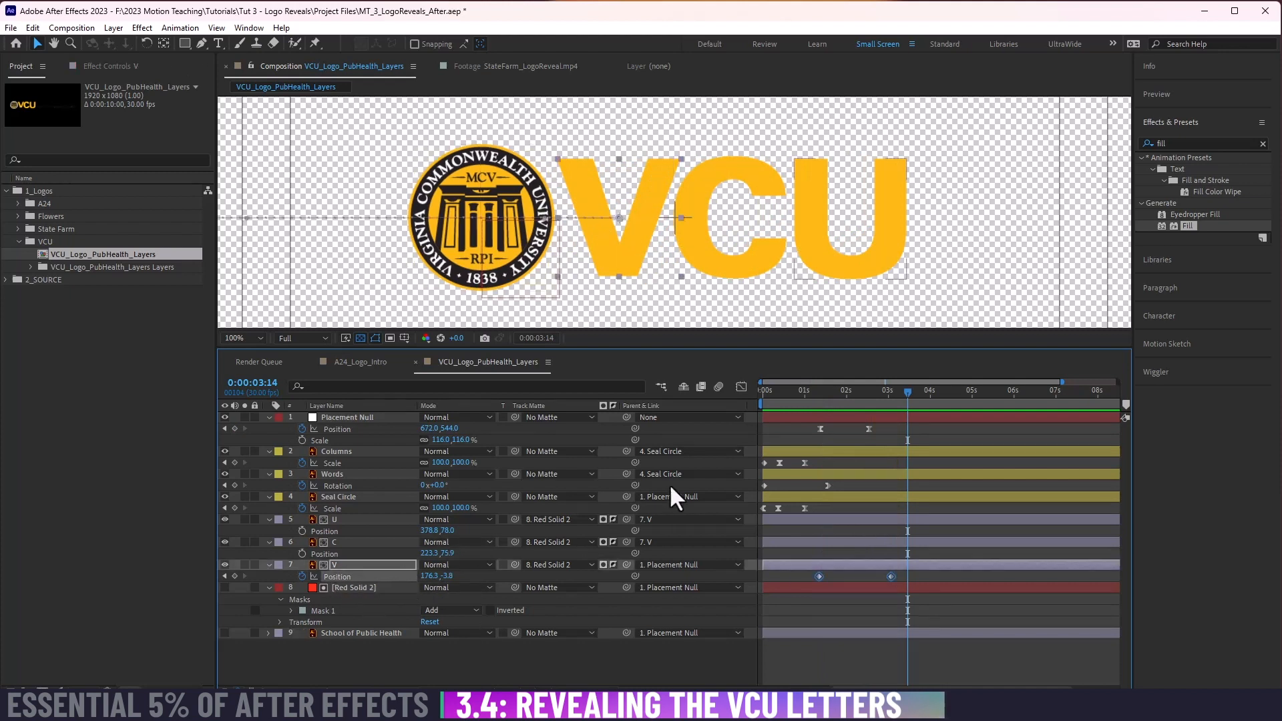
click(740, 387)
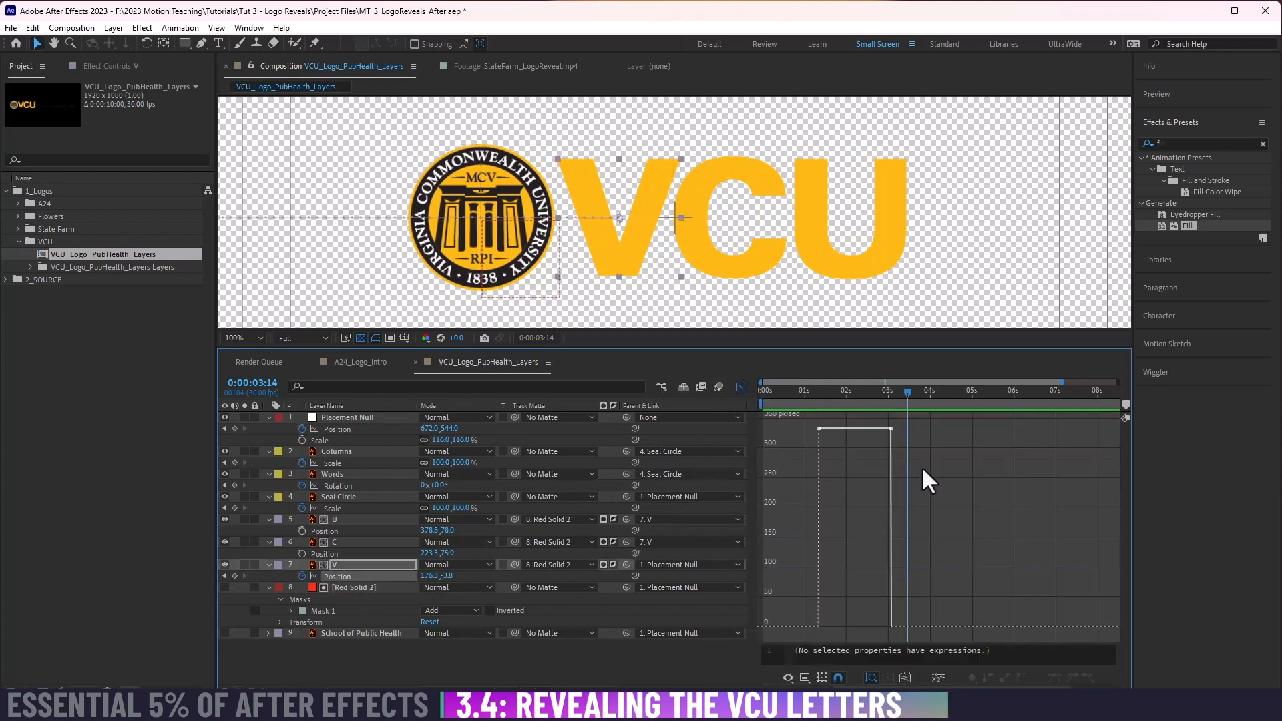
drag(935, 467, 809, 422)
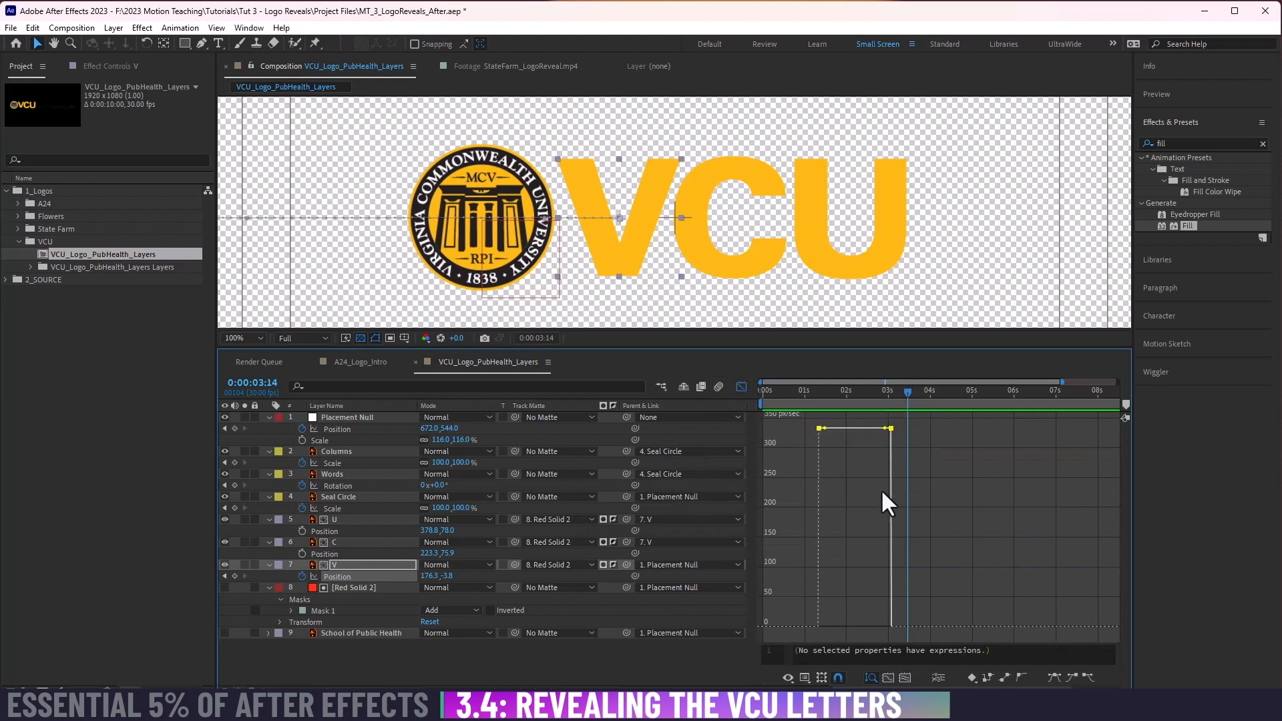
click(1054, 679)
drag(842, 577, 821, 628)
drag(895, 604, 855, 628)
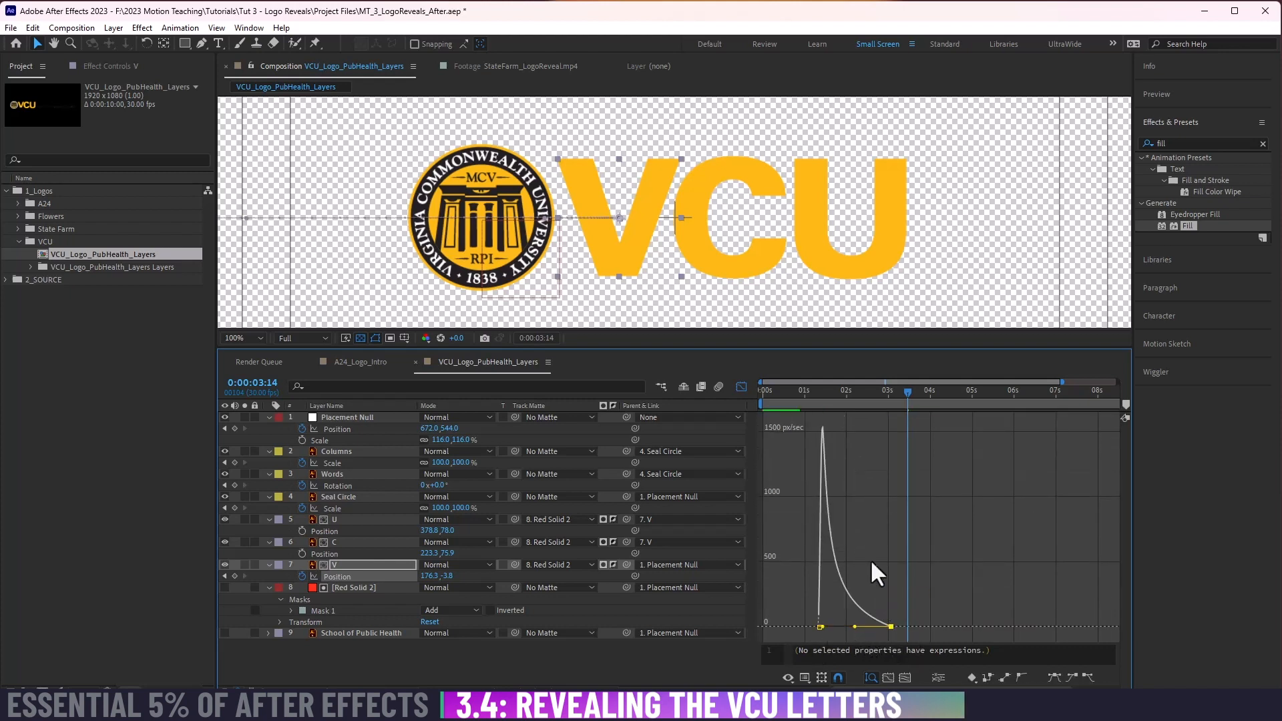
click(805, 394)
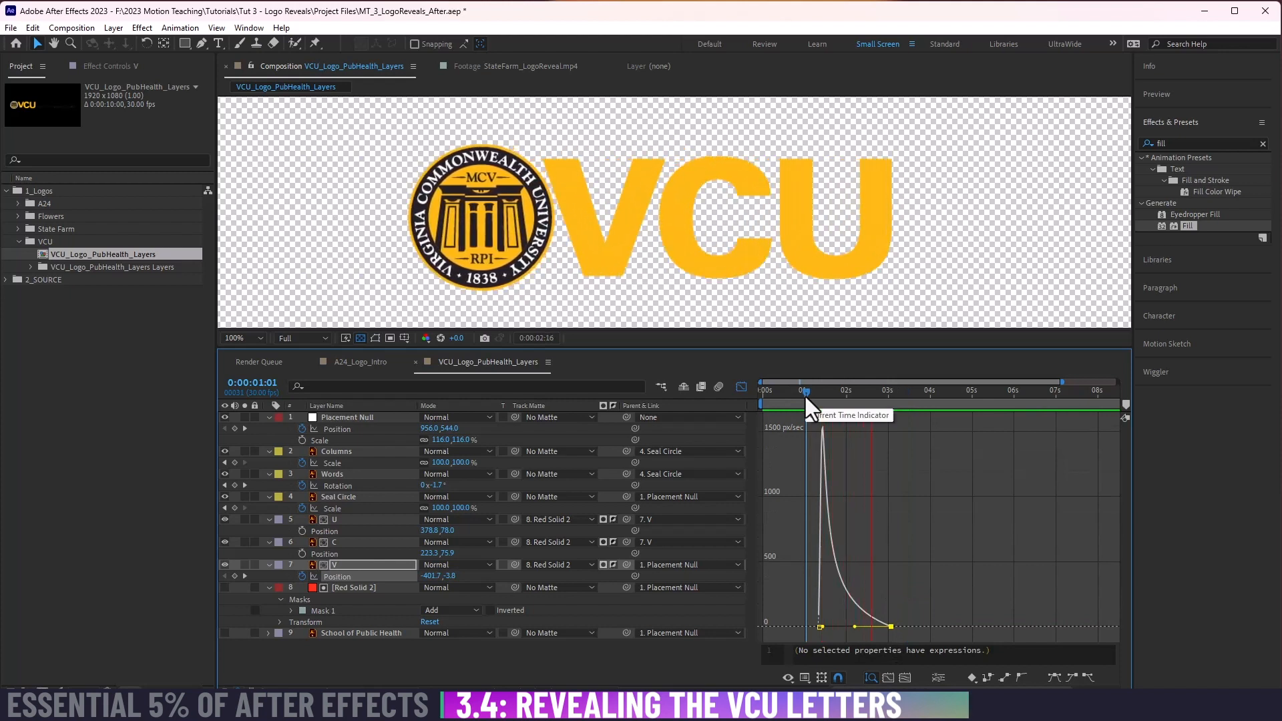
click(795, 392)
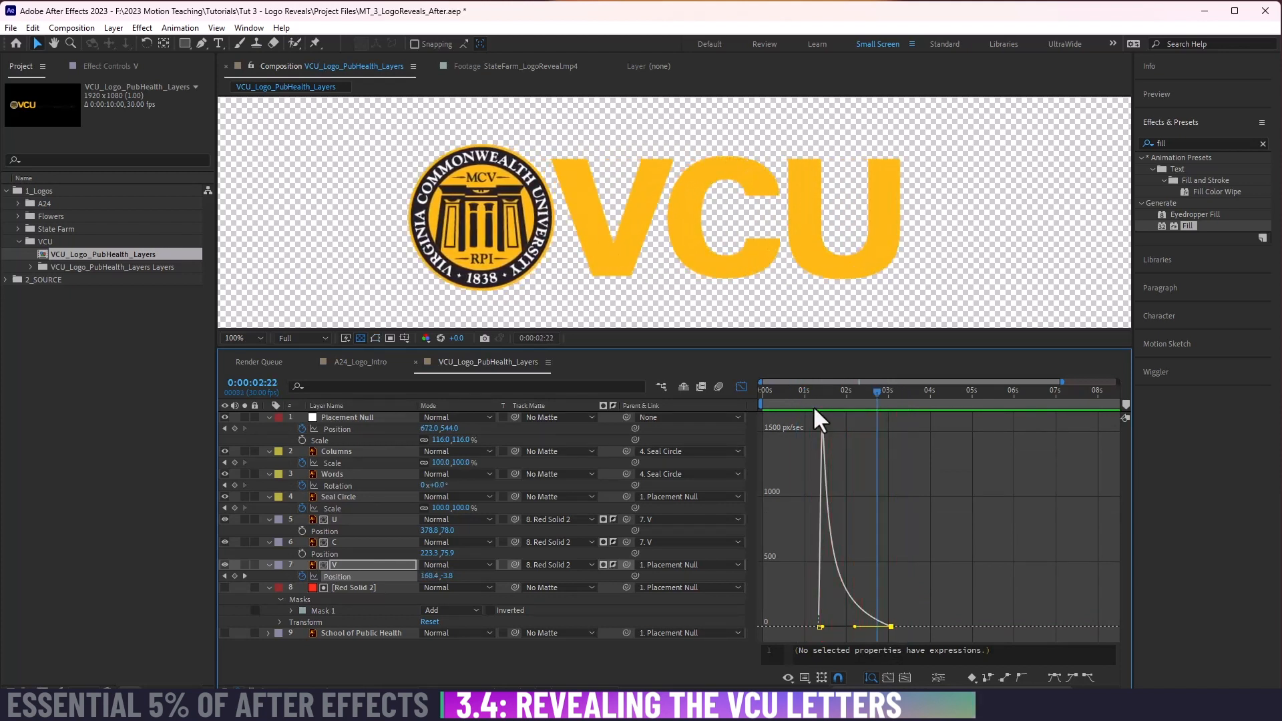
Step: Show the position speed graphs of the Placement Null and V layers together, with the playhead at 0:00:01:26
click(347, 429)
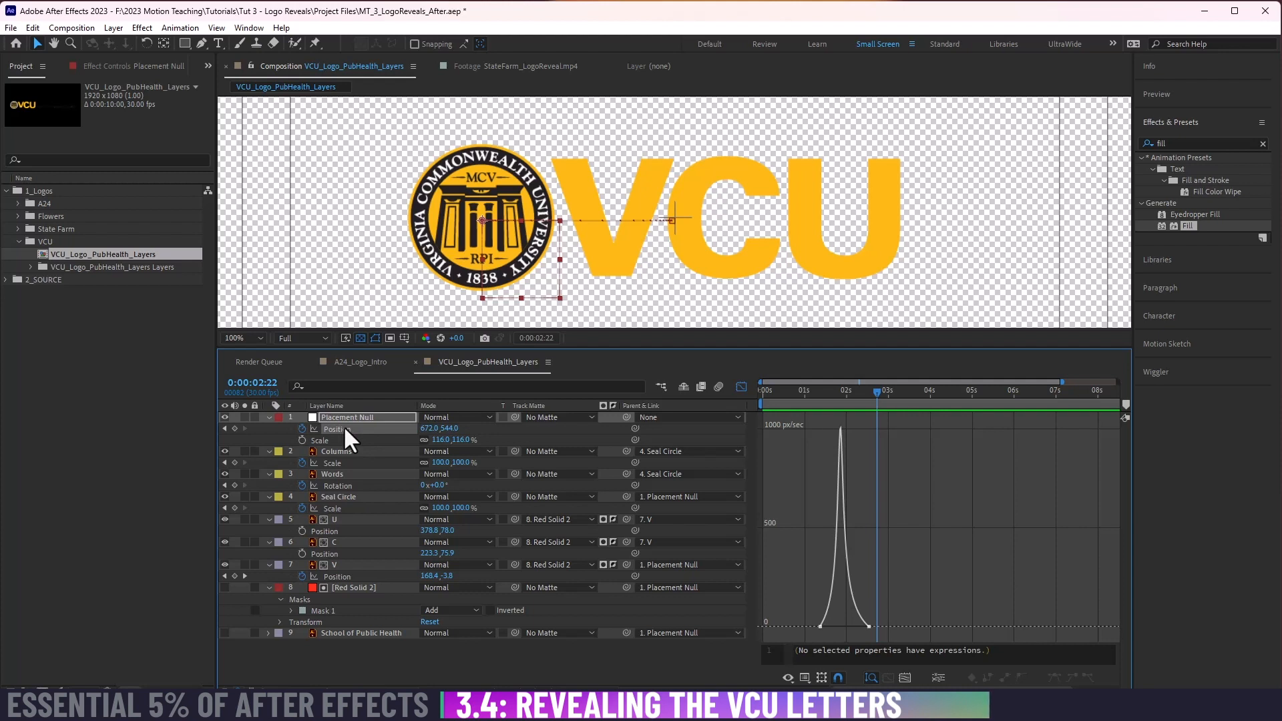
click(842, 390)
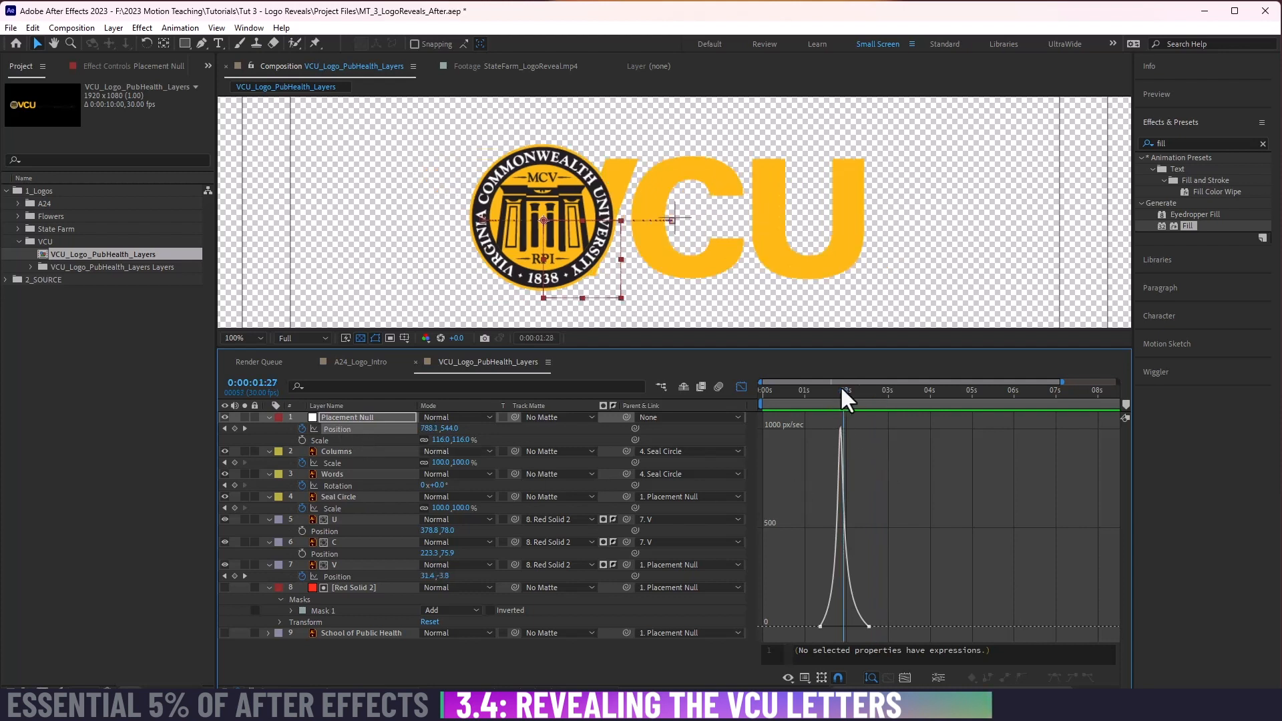
key(Page_Up)
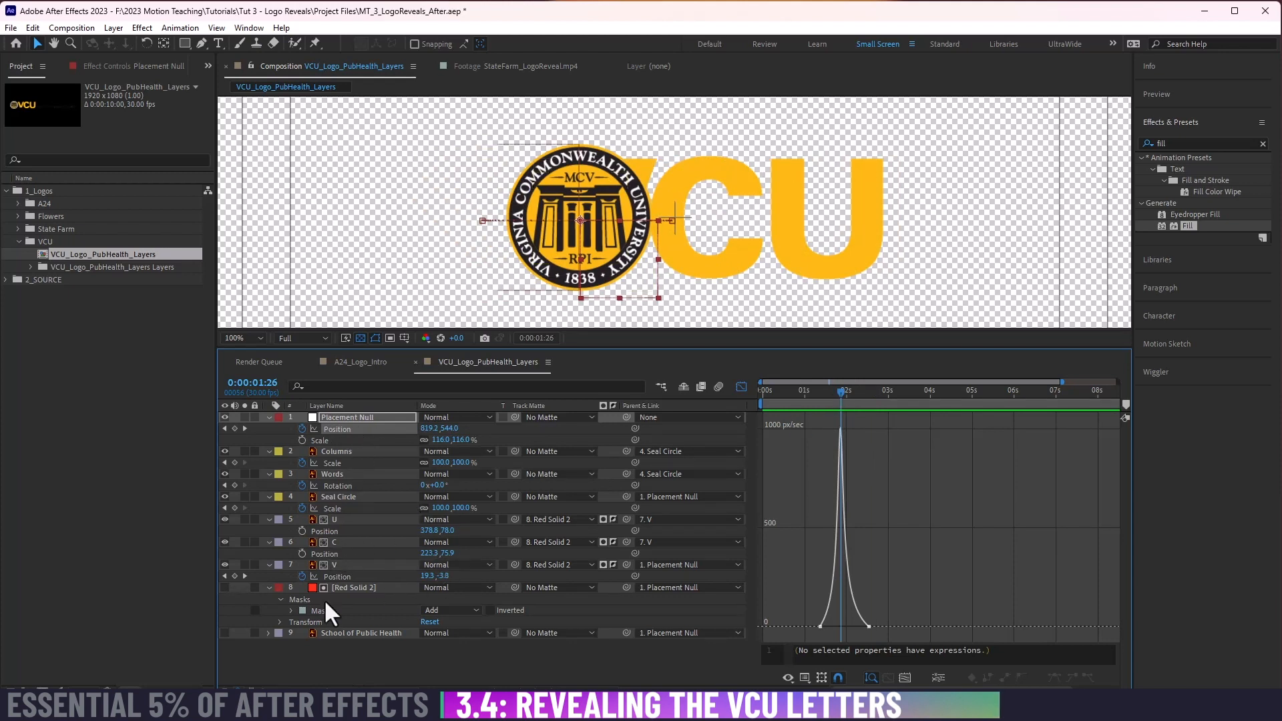
shift+click(342, 577)
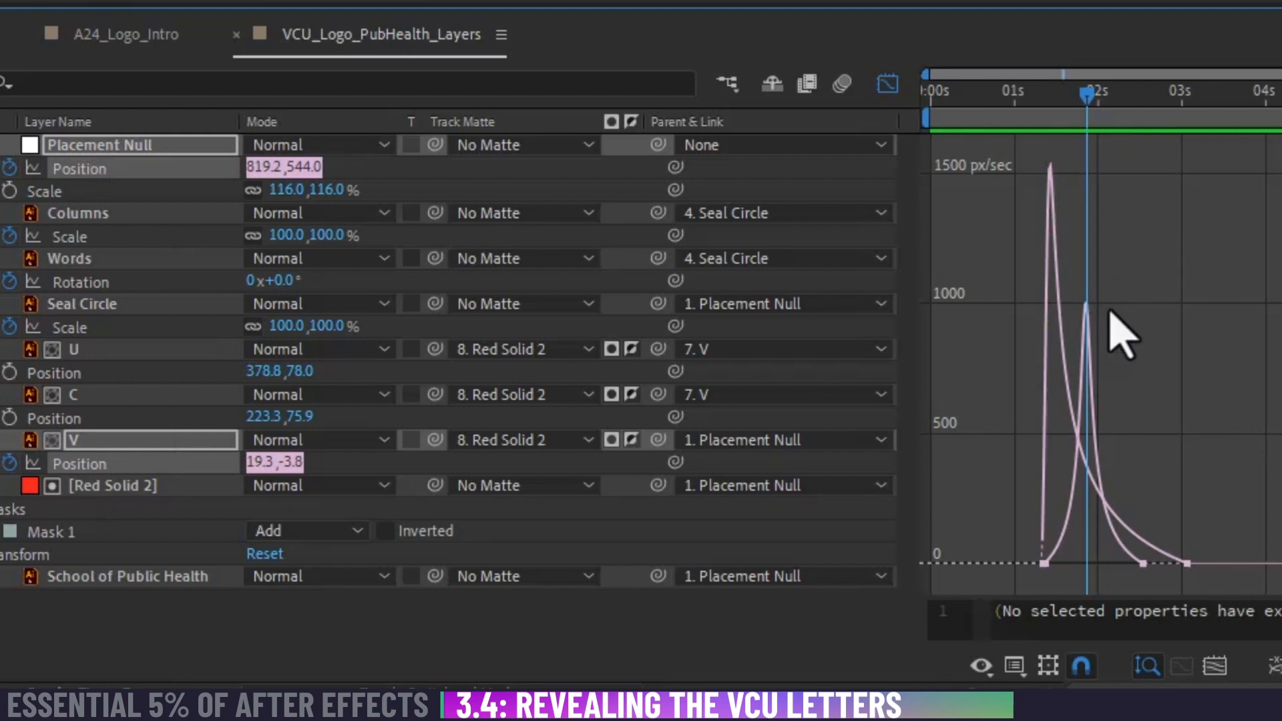
Step: Shift both V position keyframes 13 frames later, starting at 0:00:01:23, so their speed peak aligns with the Placement Null's peak
mouse_move(1094, 101)
mouse_down()
mouse_move(1050, 101)
mouse_move(1076, 94)
mouse_move(1122, 118)
mouse_move(1050, 117)
mouse_move(1096, 123)
mouse_up()
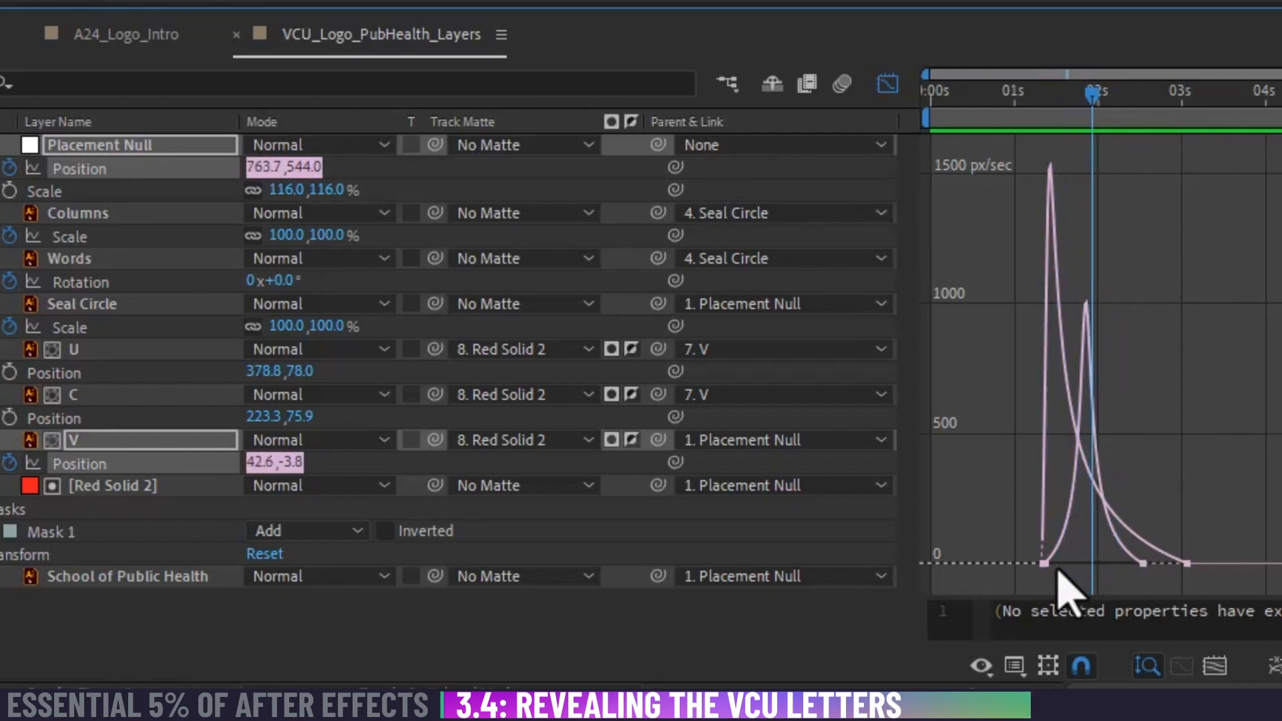
click(1044, 464)
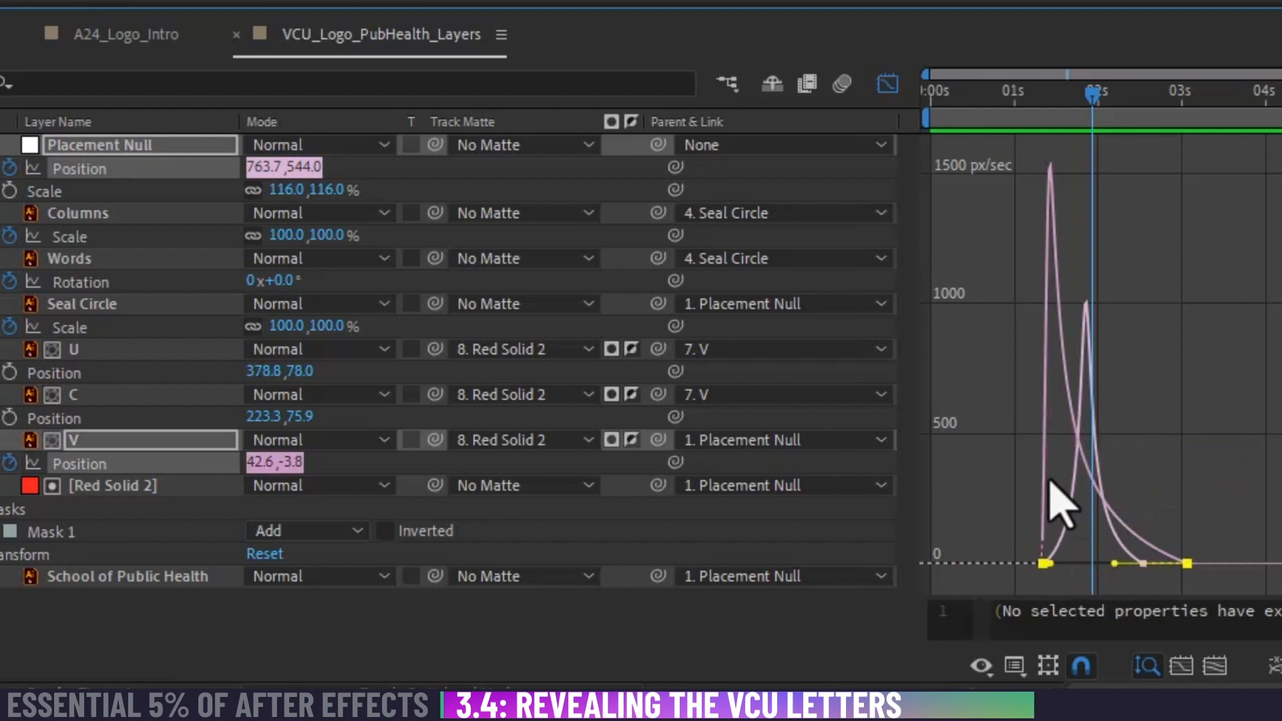
drag(1046, 566, 1074, 577)
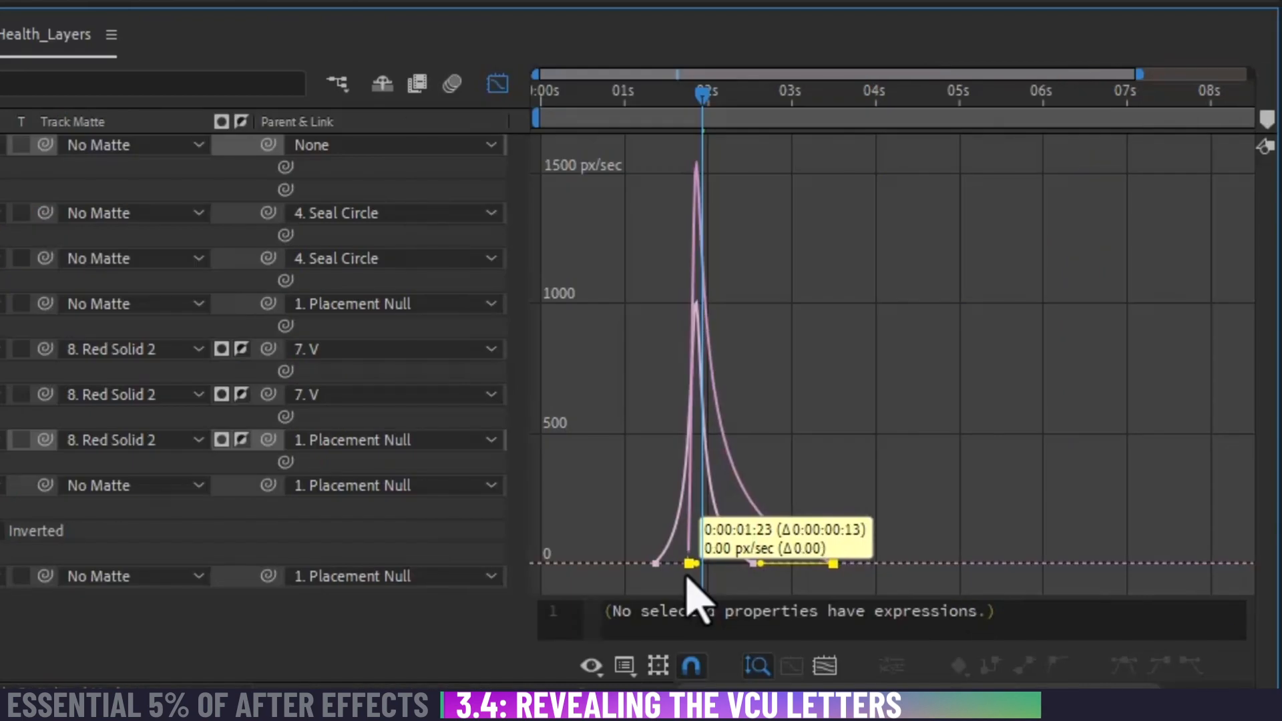
drag(688, 573, 684, 561)
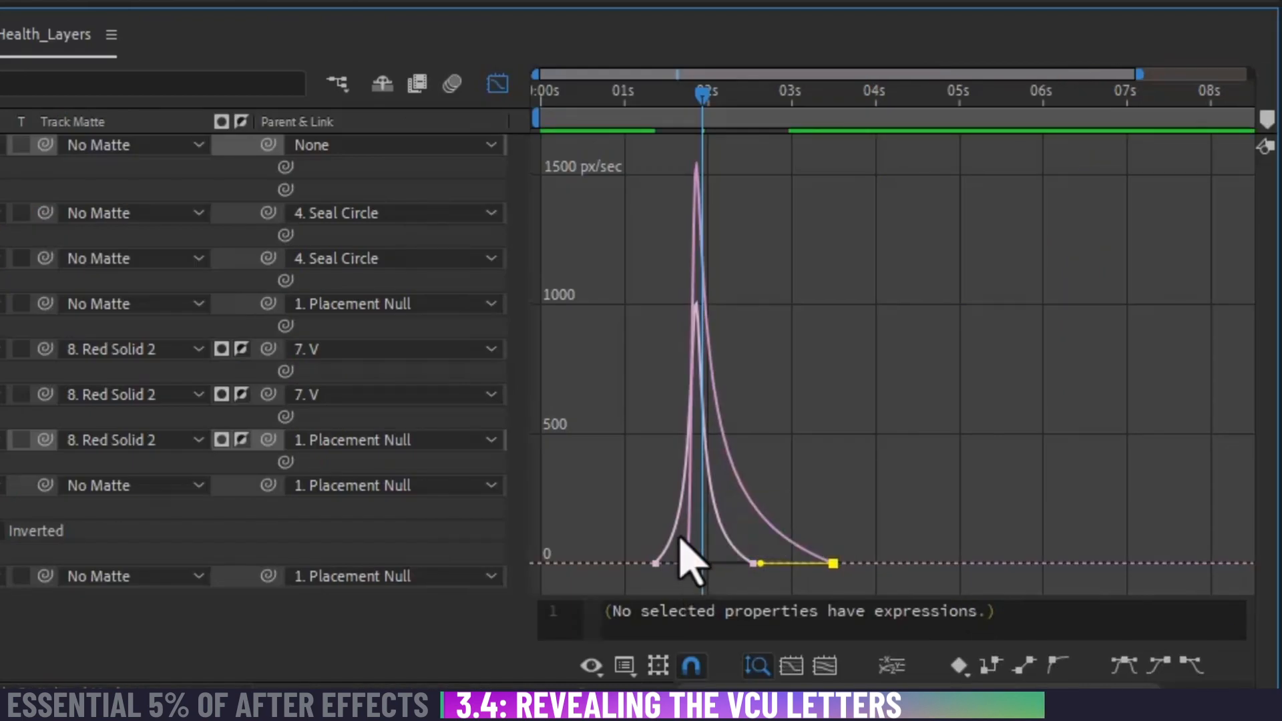
Step: Examine the alignment of the two speed peaks up close and preview the reveal from 0:00:01:06
key(equal)
key(equal)
key(equal)
drag(624, 449, 804, 439)
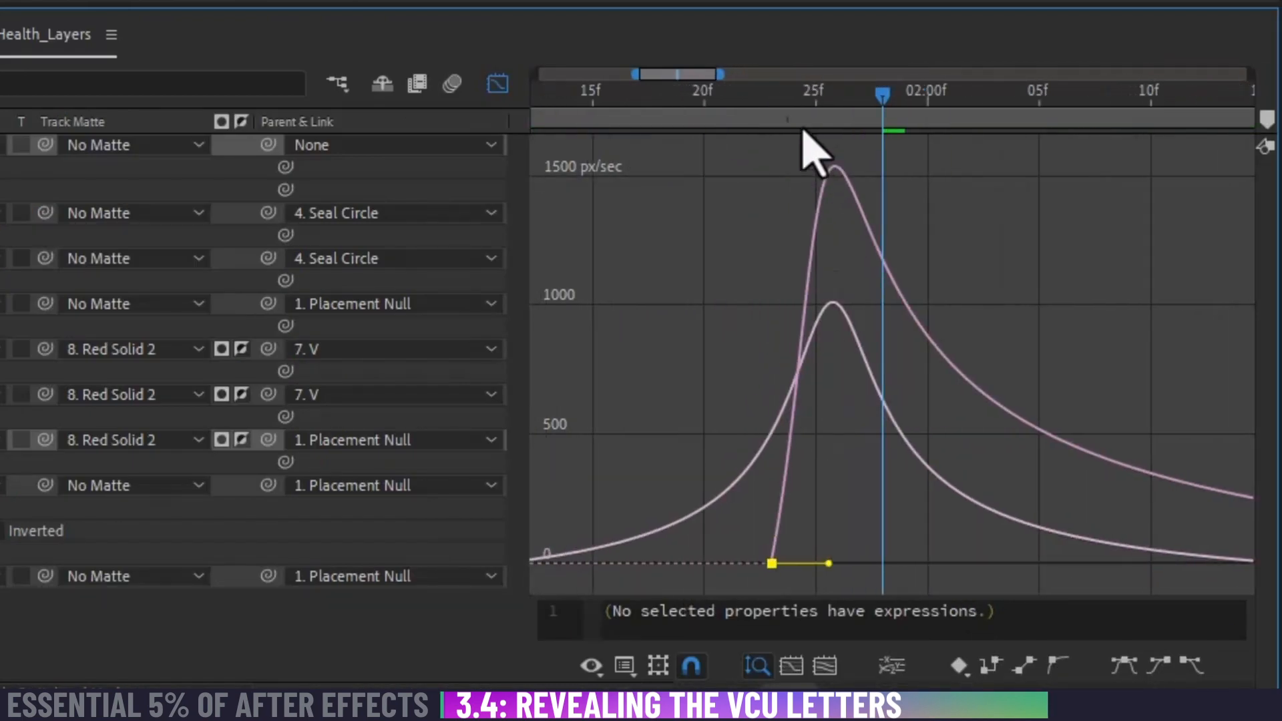
drag(804, 132, 750, 195)
key(minus)
mouse_move(868, 295)
mouse_down()
mouse_move(761, 307)
mouse_move(854, 313)
mouse_up()
click(569, 89)
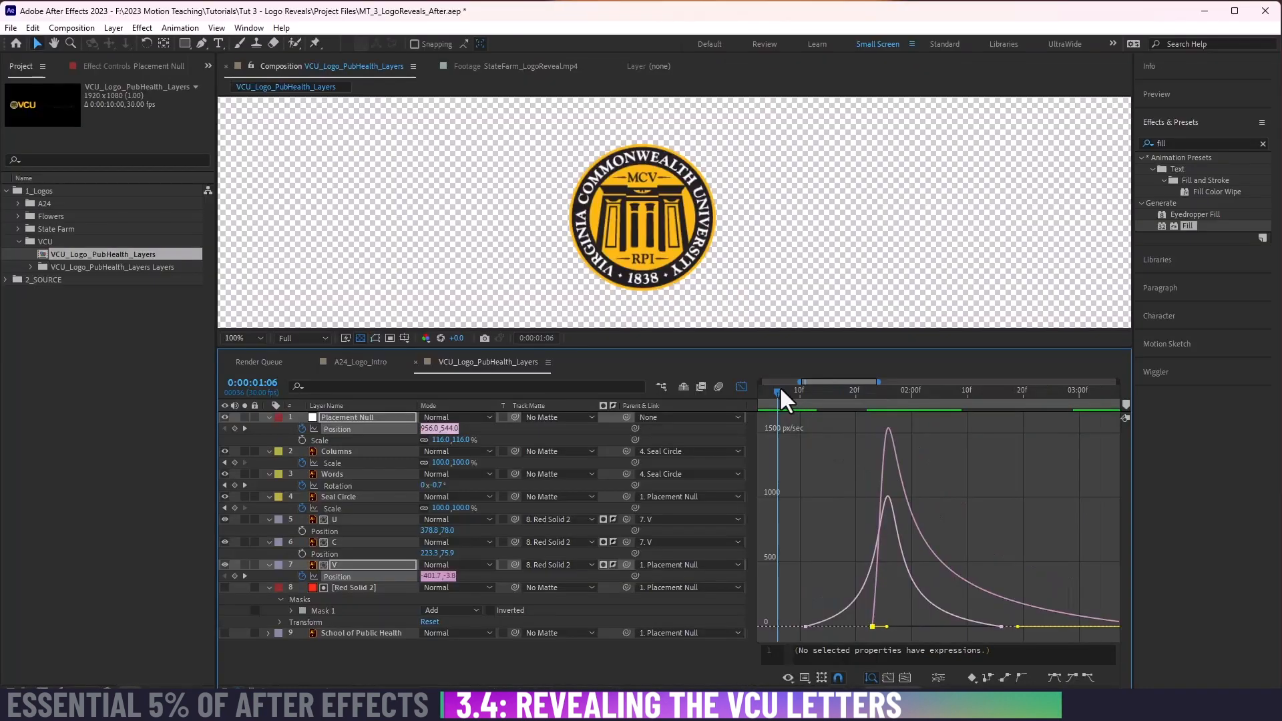
key(space)
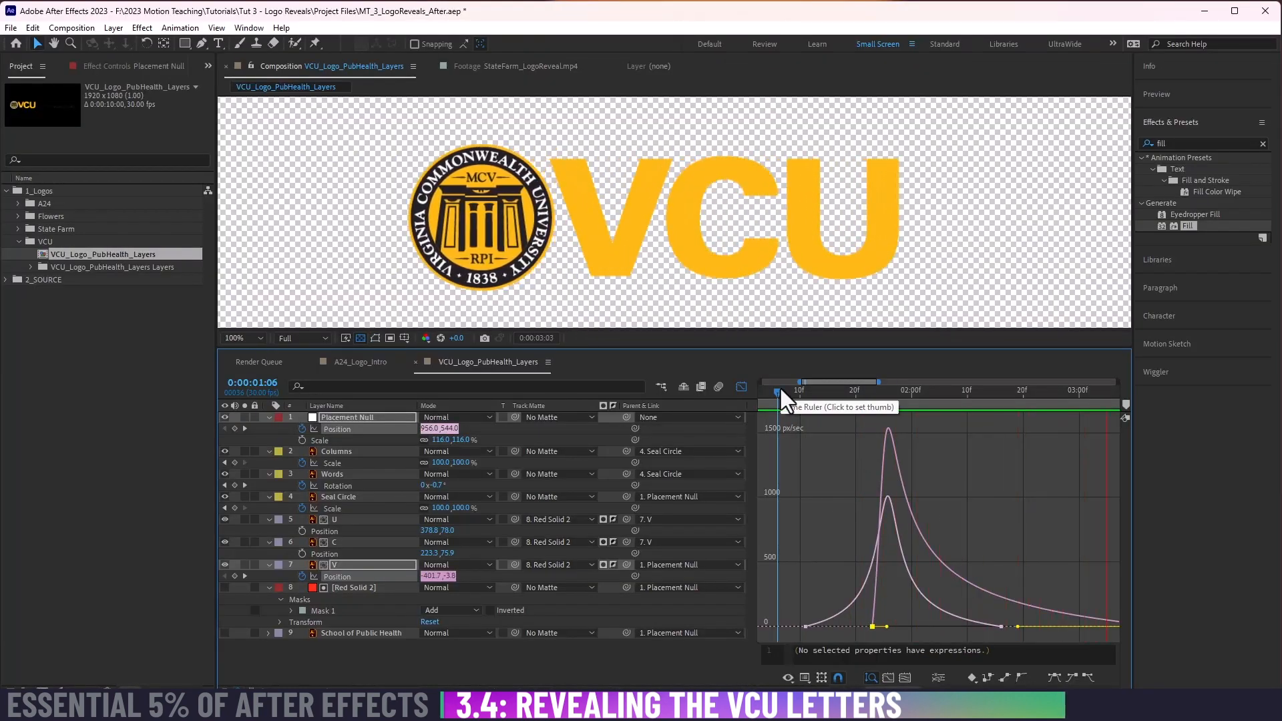
Step: Preview the letter reveal from 0:00:01:05 with both complete speed curves in view
key(space)
key(minus)
key(minus)
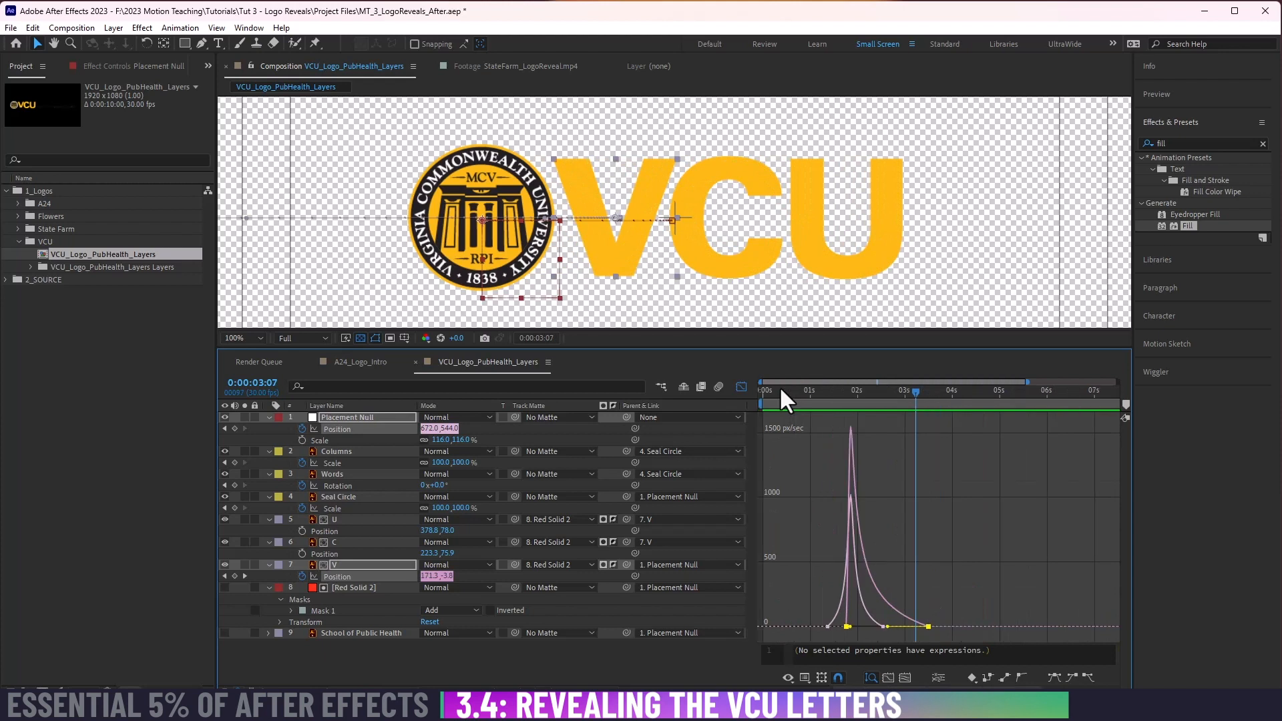
key(equal)
drag(831, 505, 907, 503)
click(801, 398)
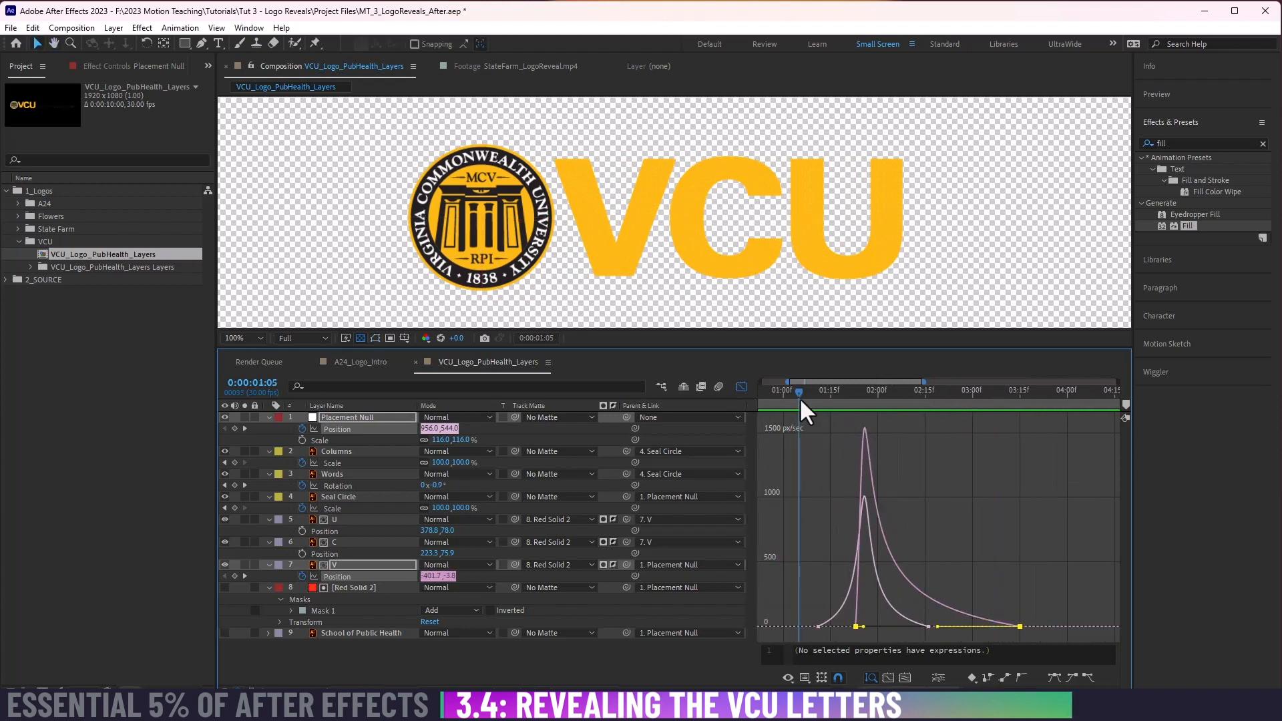
key(space)
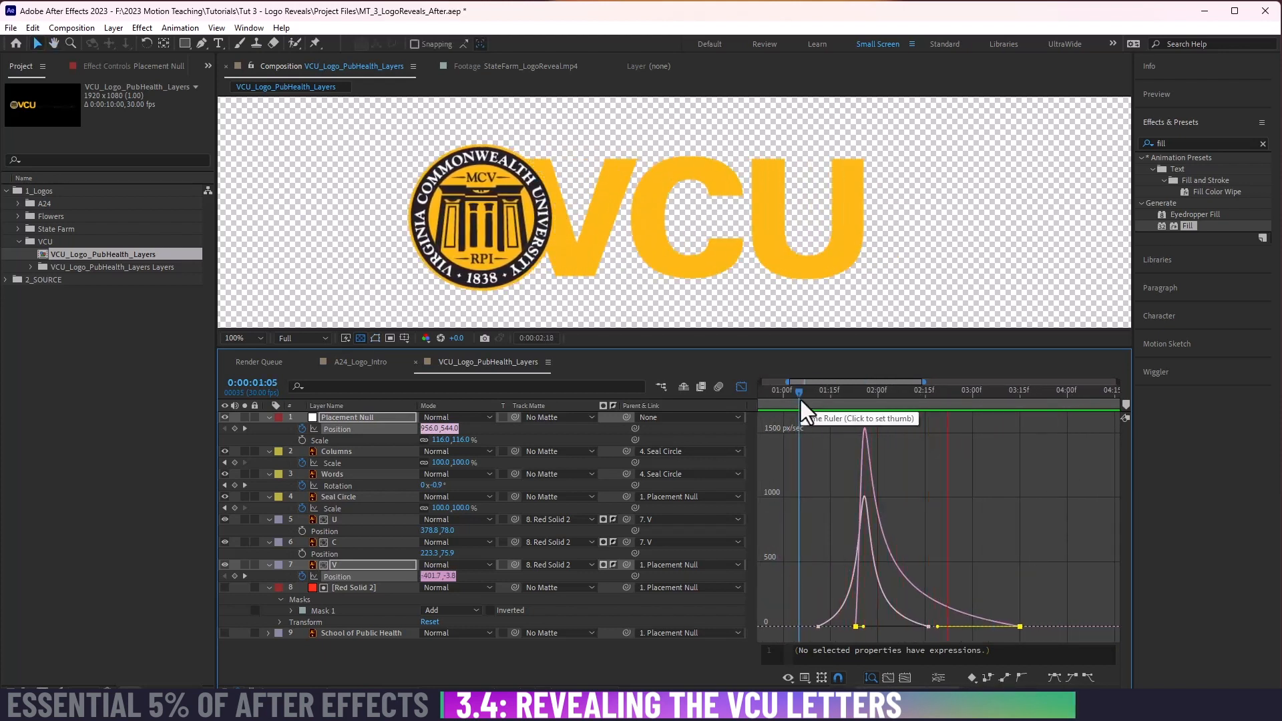
key(space)
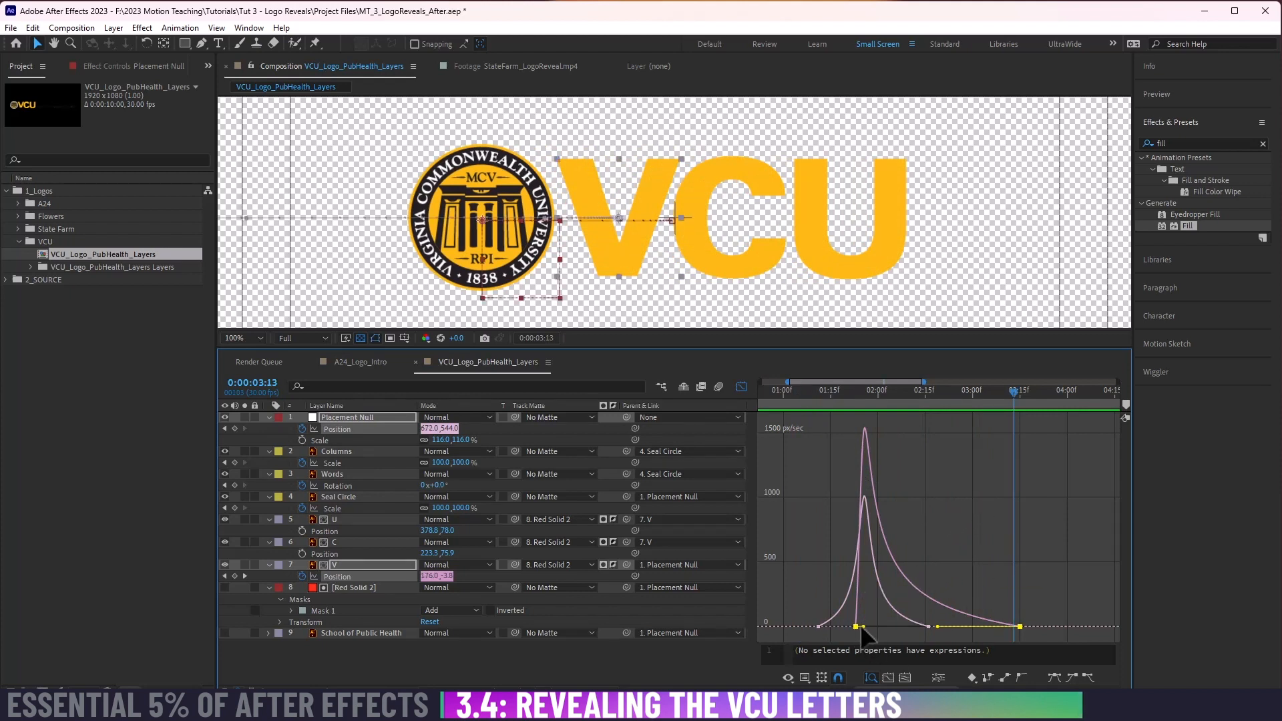
Step: Move V's first position keyframe to the Placement Null's start and its last to about 0:00:02:28, reshape the easing, and preview from 0:00:01:05
mouse_move(864, 627)
mouse_down()
mouse_move(885, 627)
mouse_move(820, 630)
mouse_move(853, 629)
mouse_up()
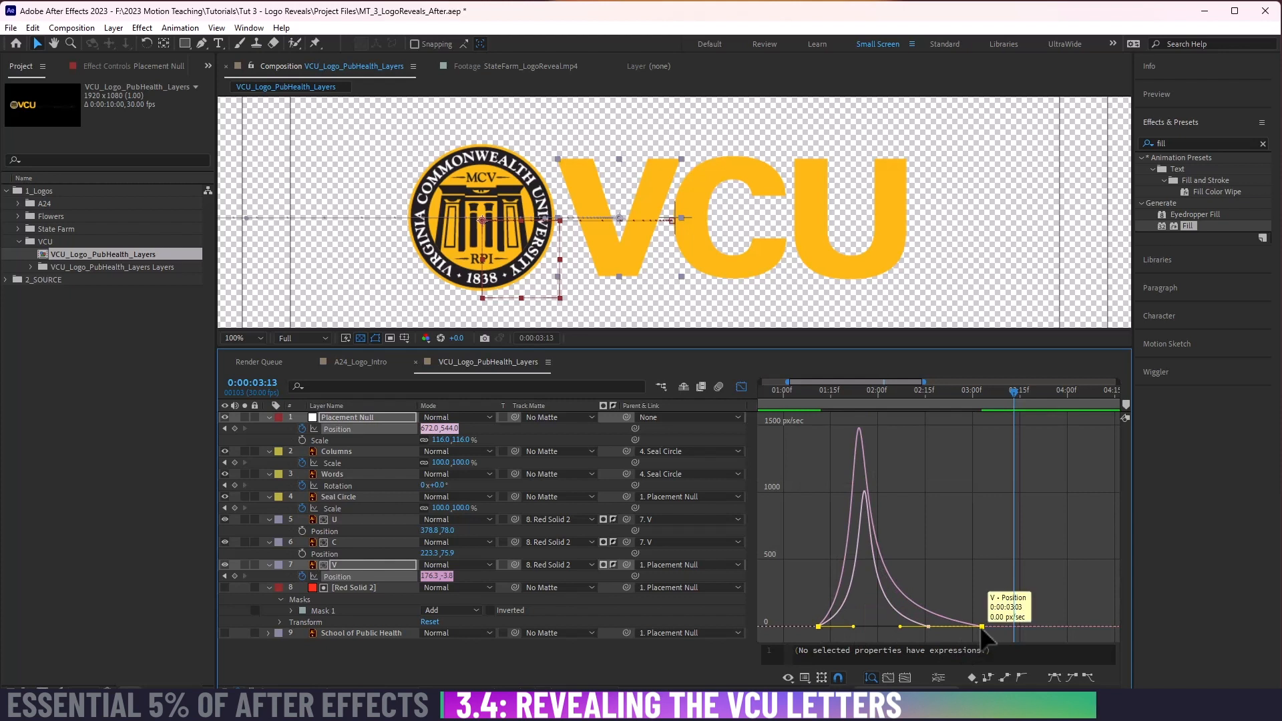
drag(980, 629, 903, 631)
click(799, 392)
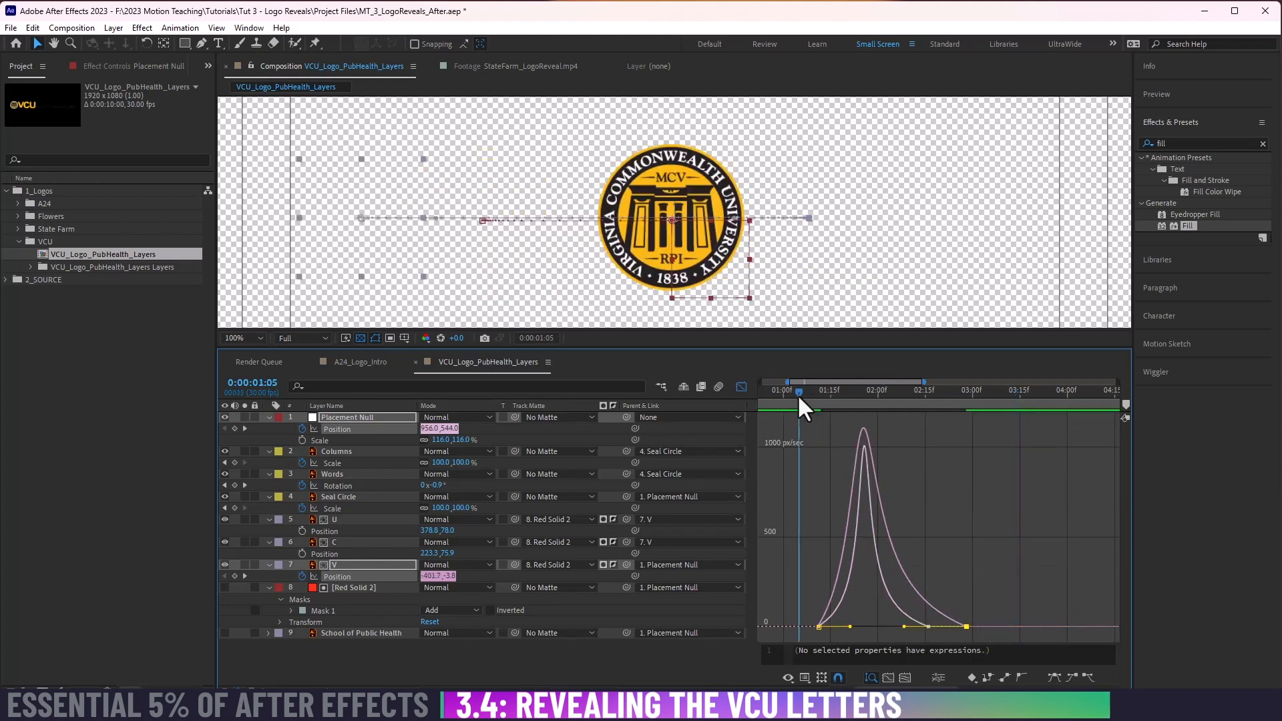
key(space)
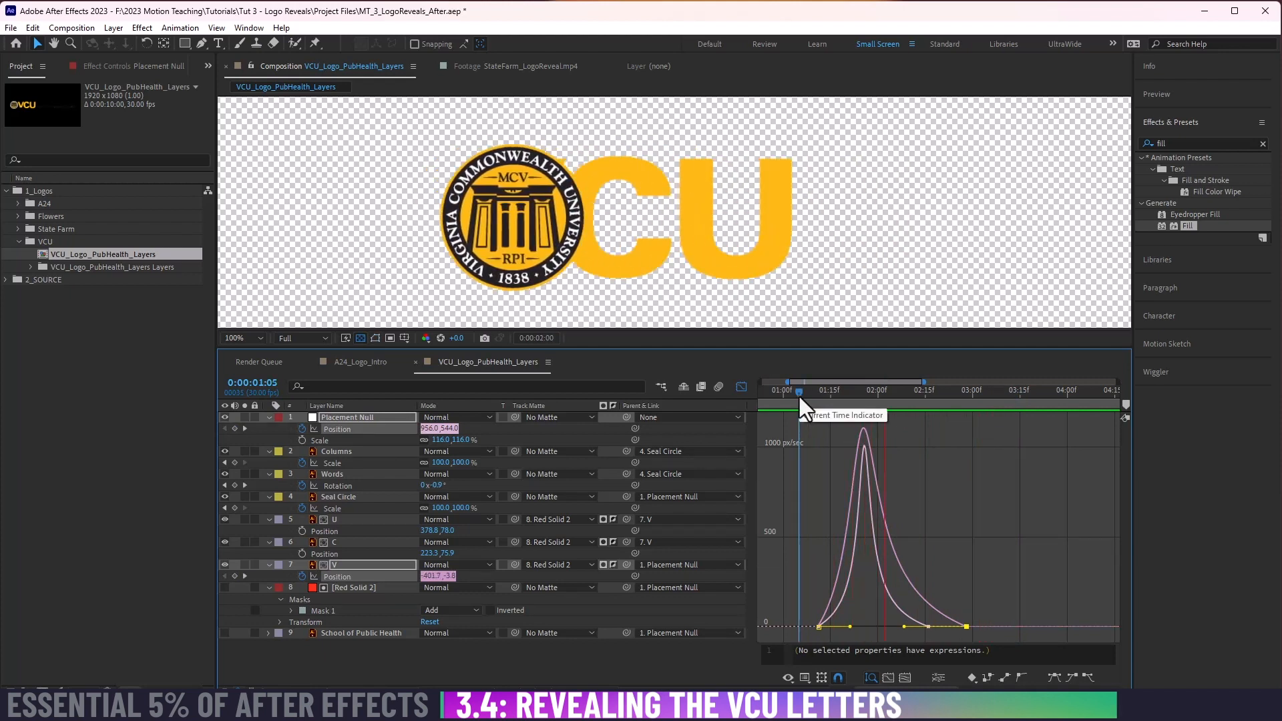
Step: Fine-tune the ease of V's last position keyframe against the speed peak at 0:00:01:26, and preview the animation from the start
click(815, 395)
drag(822, 400, 864, 400)
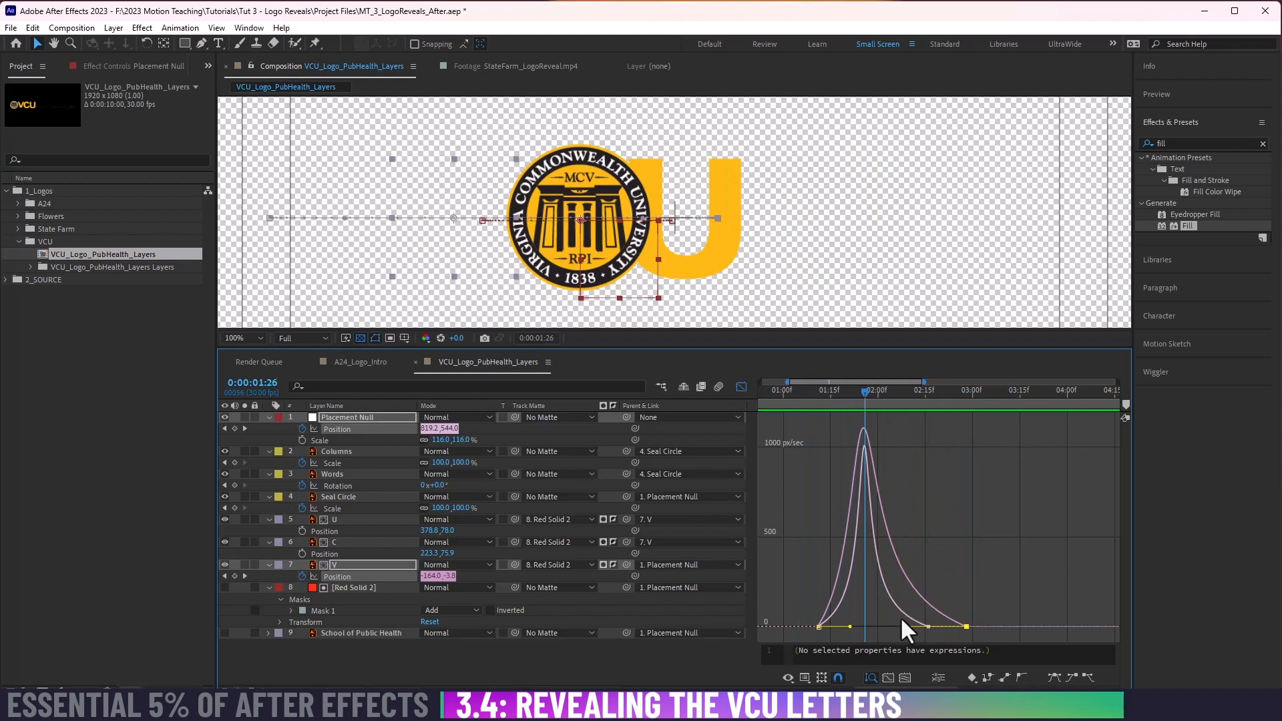
drag(905, 629, 903, 626)
drag(824, 392, 799, 393)
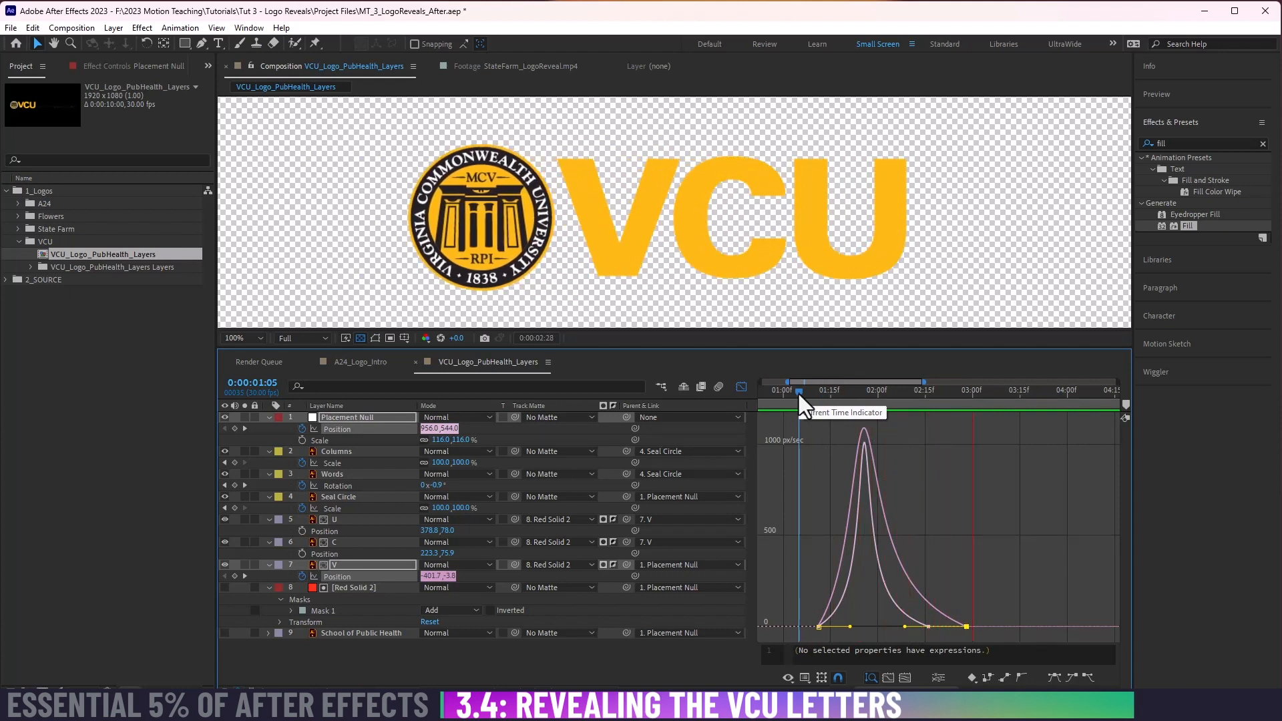
drag(788, 383, 678, 391)
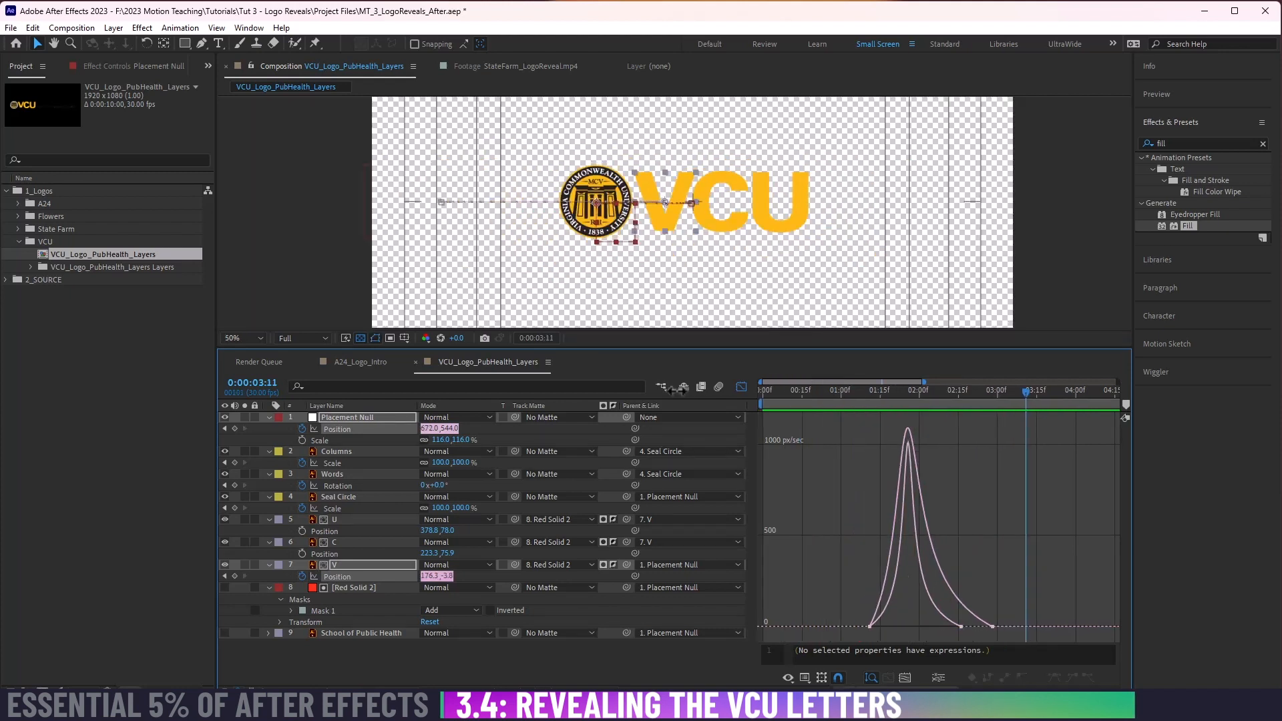
key(space)
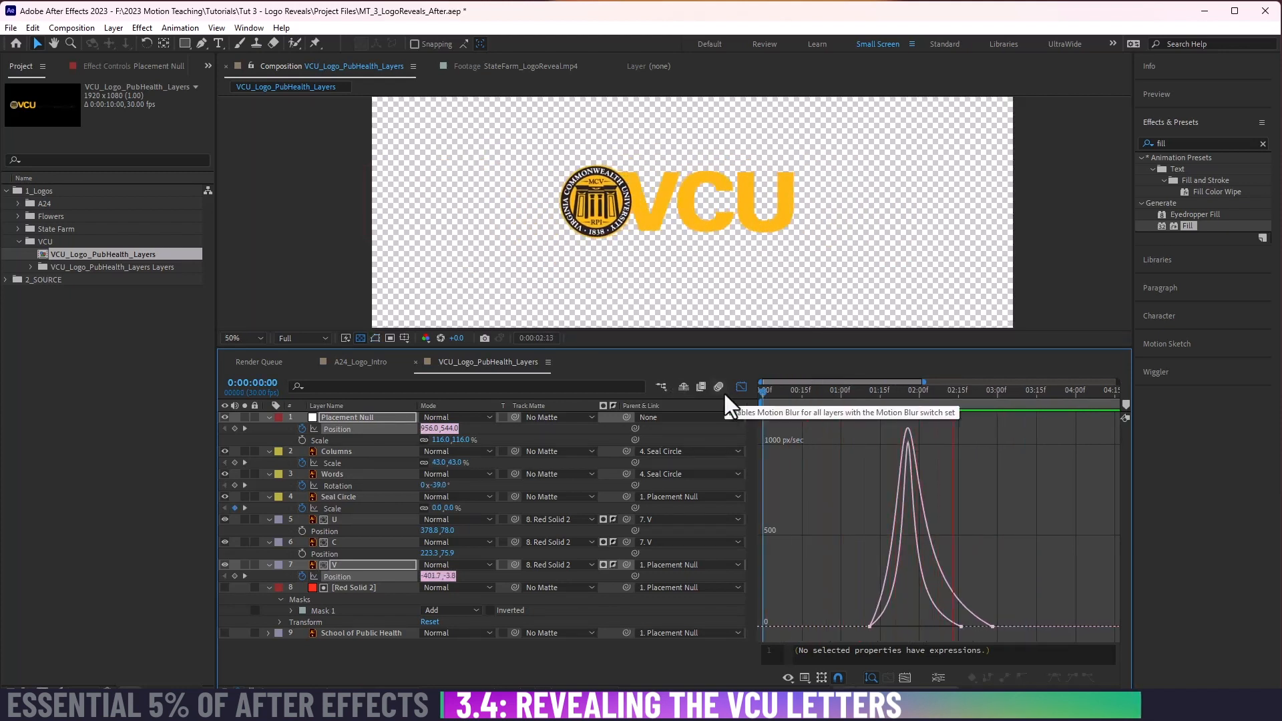
key(space)
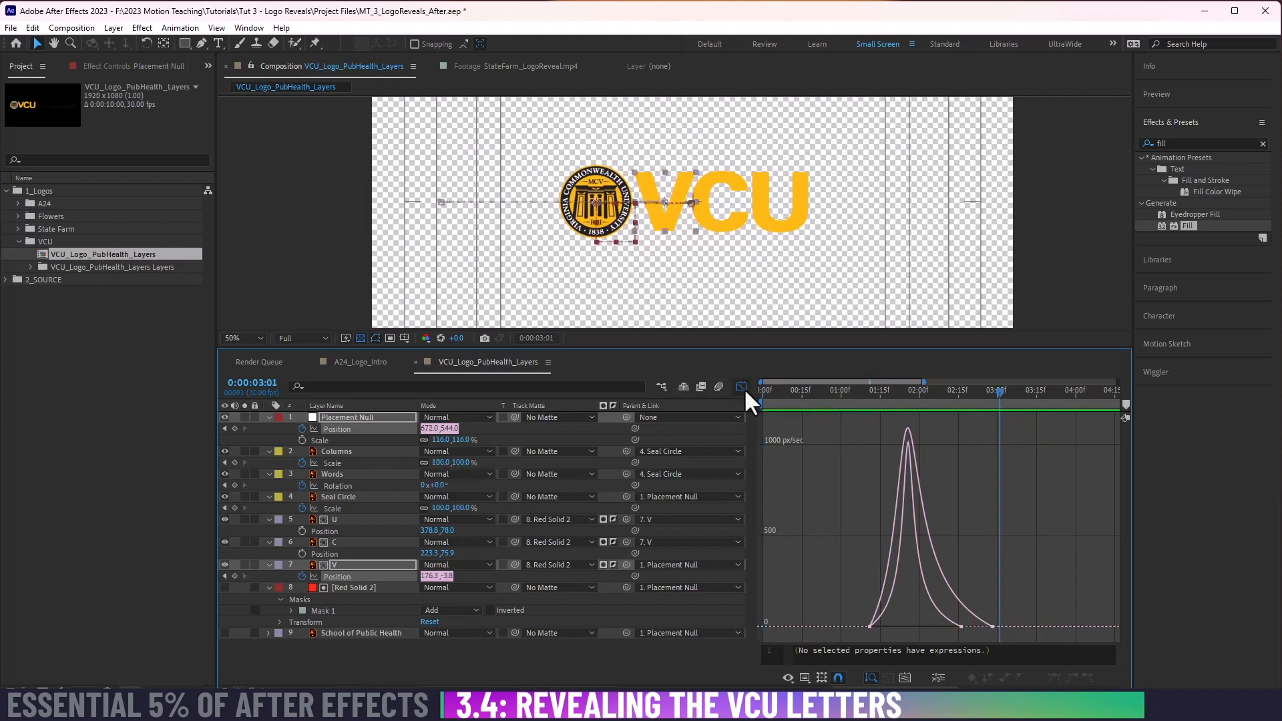
Step: Switch the timeline from the speed graph back to layer bars, show about nine seconds, and preview the animation from the start
click(742, 388)
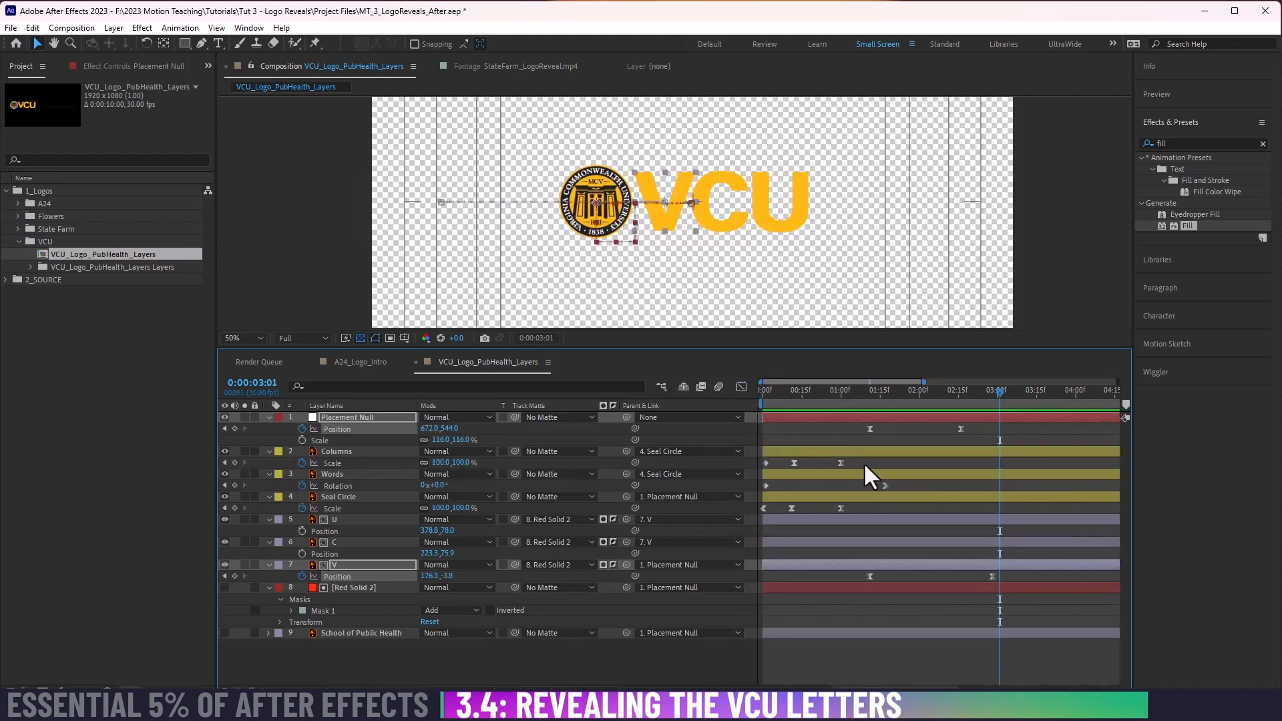
key(minus)
key(minus)
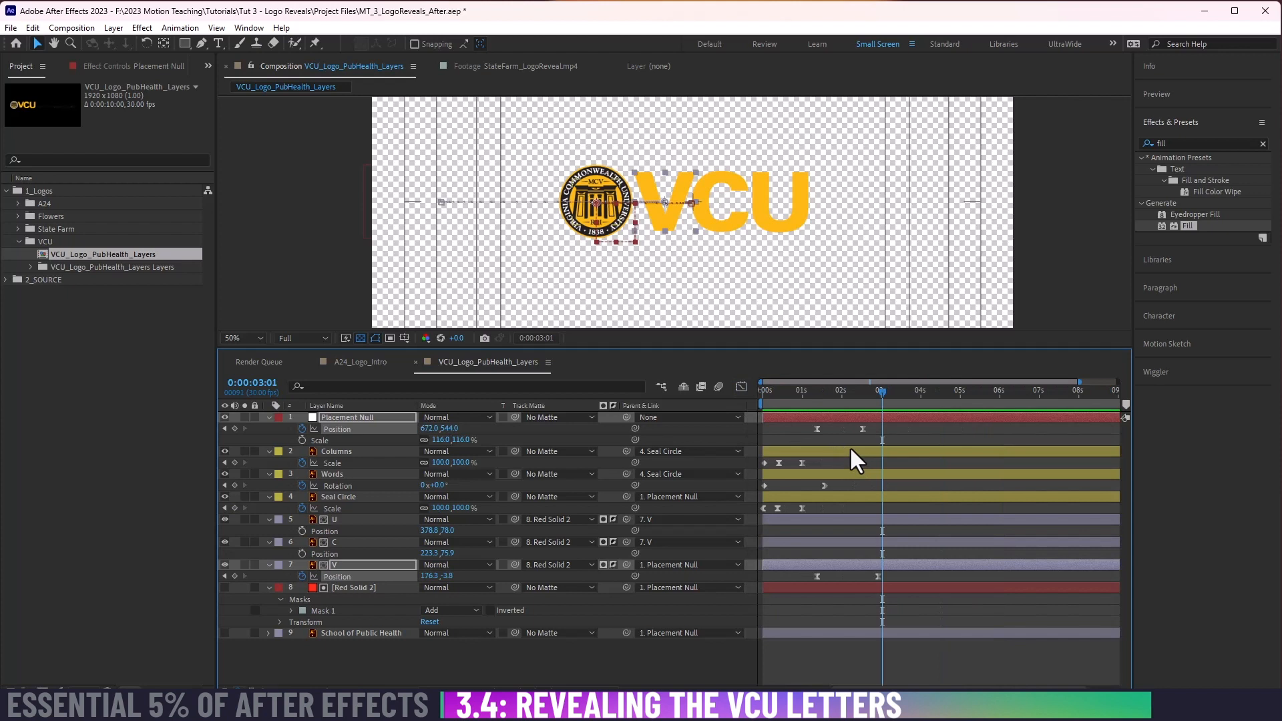
drag(828, 391, 723, 395)
key(space)
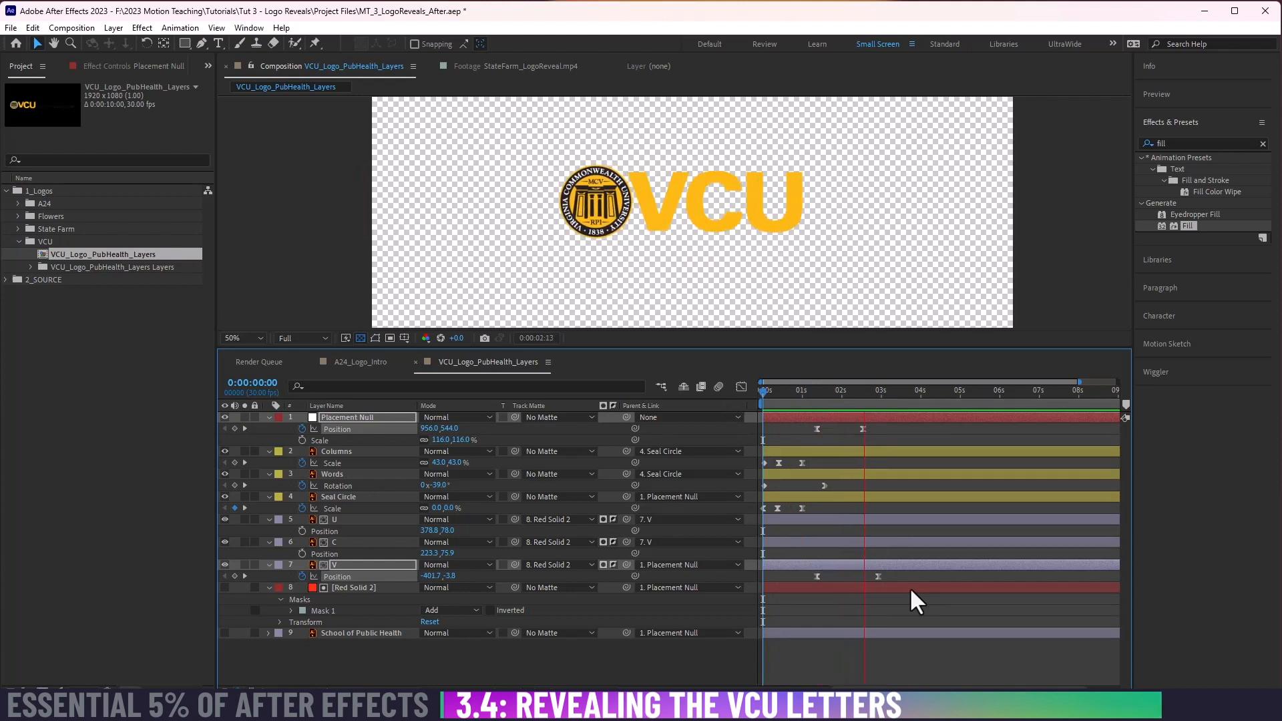
key(space)
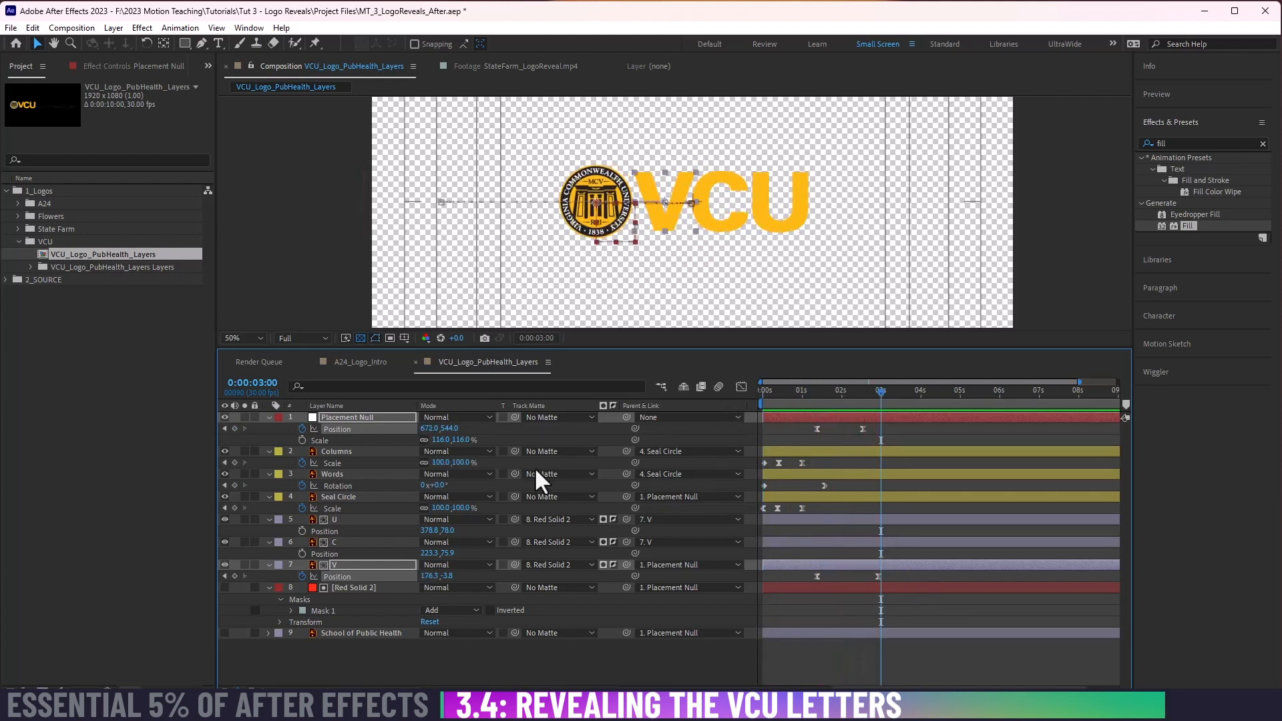
Step: Collapse the properties of the Columns, Words and Seal Circle layers together, leaving no layer selected
click(383, 454)
shift+click(374, 495)
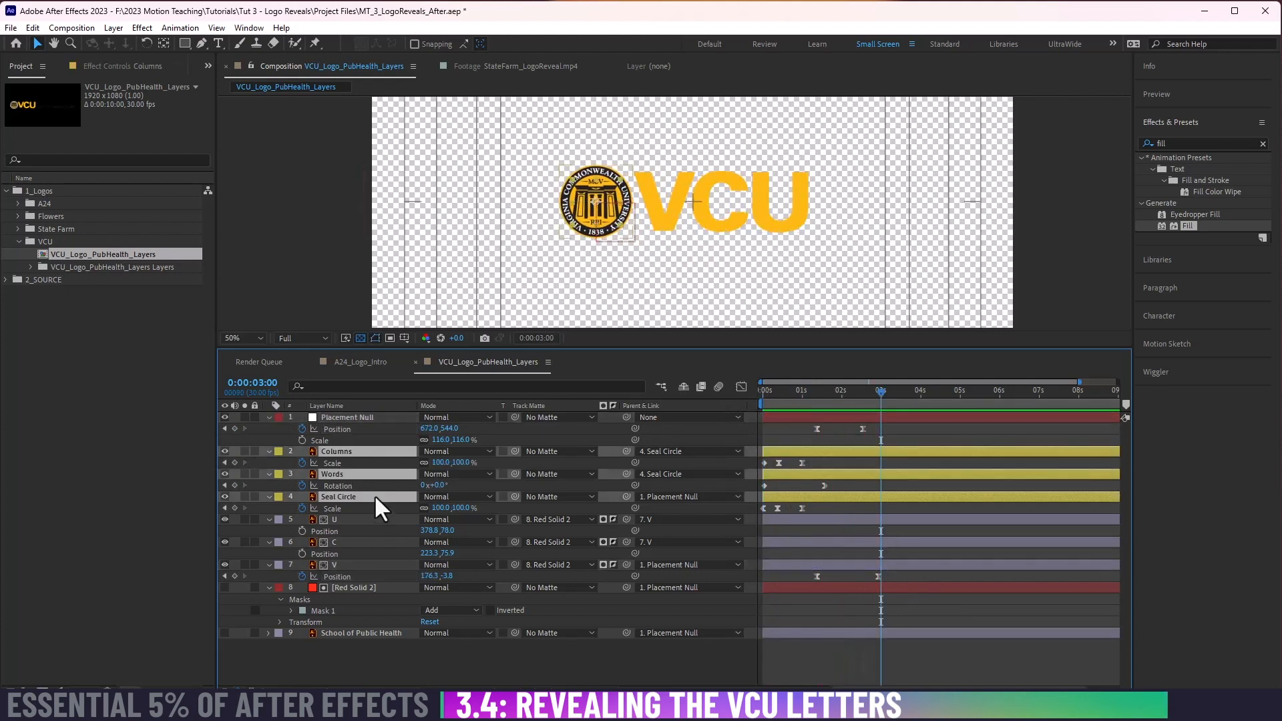
click(269, 495)
click(848, 651)
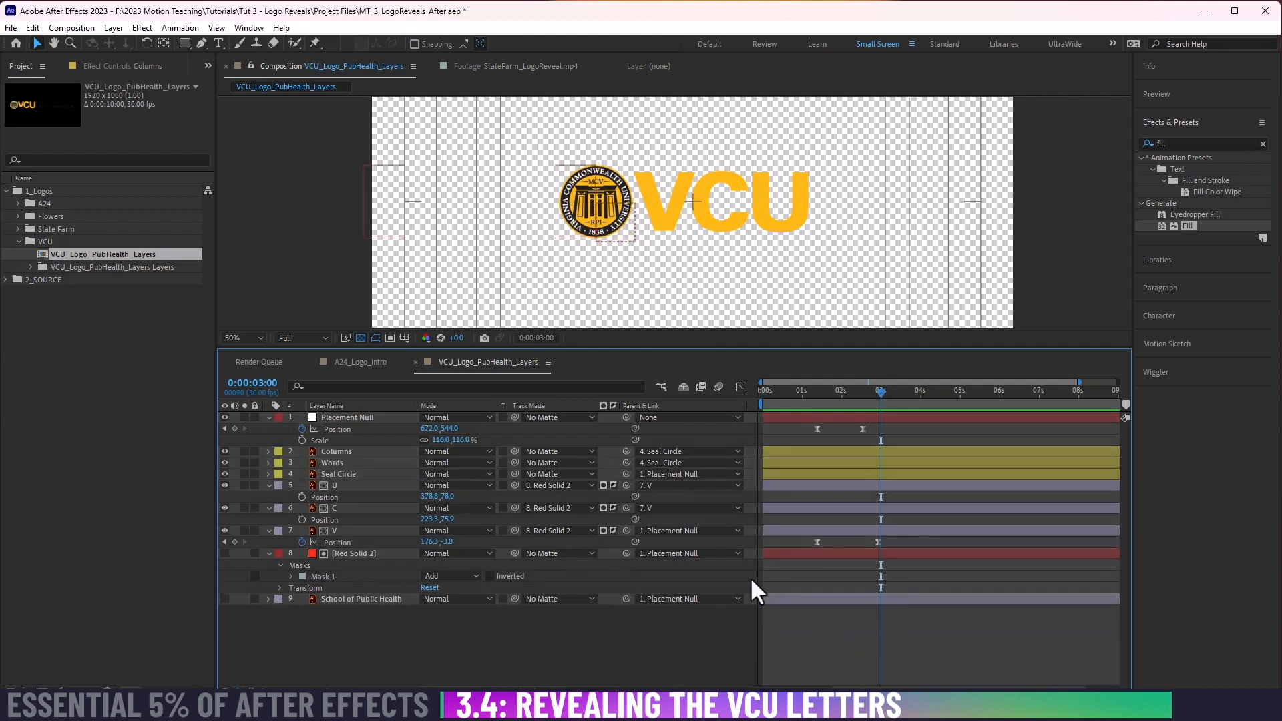
Step: Shift the Placement Null and V position keyframes together about 17 frames earlier, and preview the animation from the start
drag(803, 426, 895, 546)
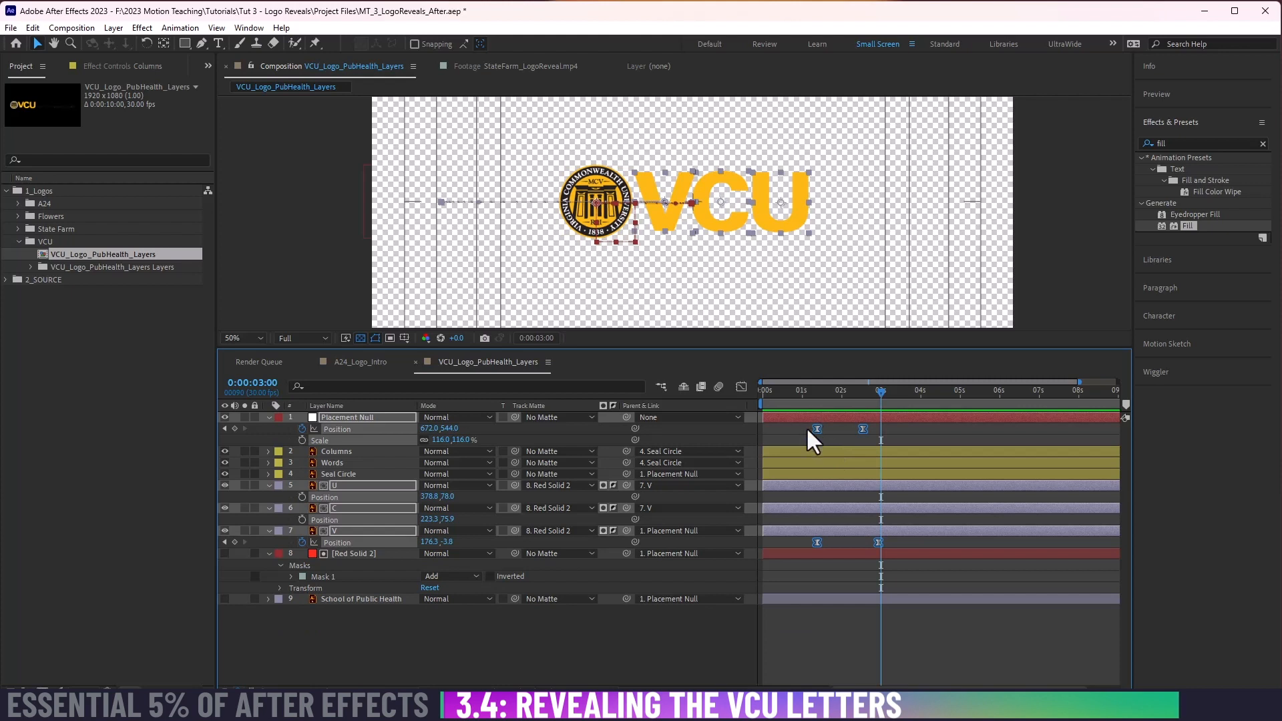
drag(863, 428, 841, 432)
key(Home)
key(space)
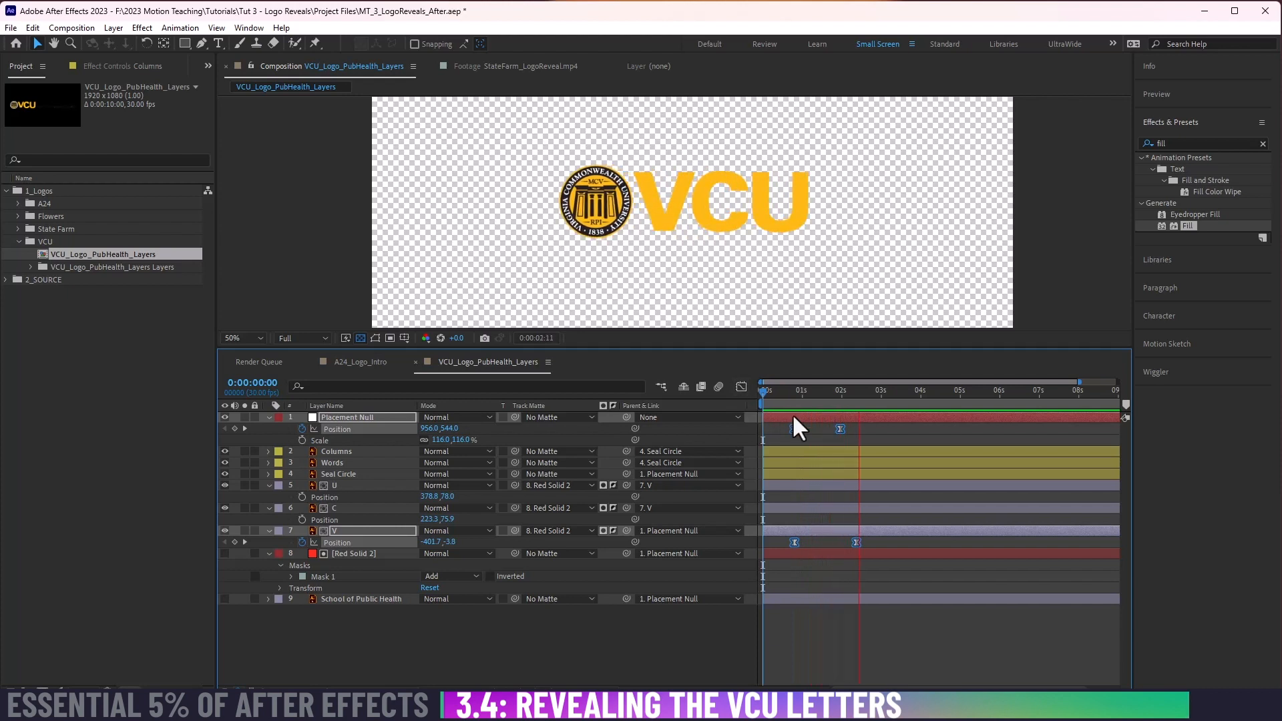
key(space)
drag(766, 390, 709, 396)
key(space)
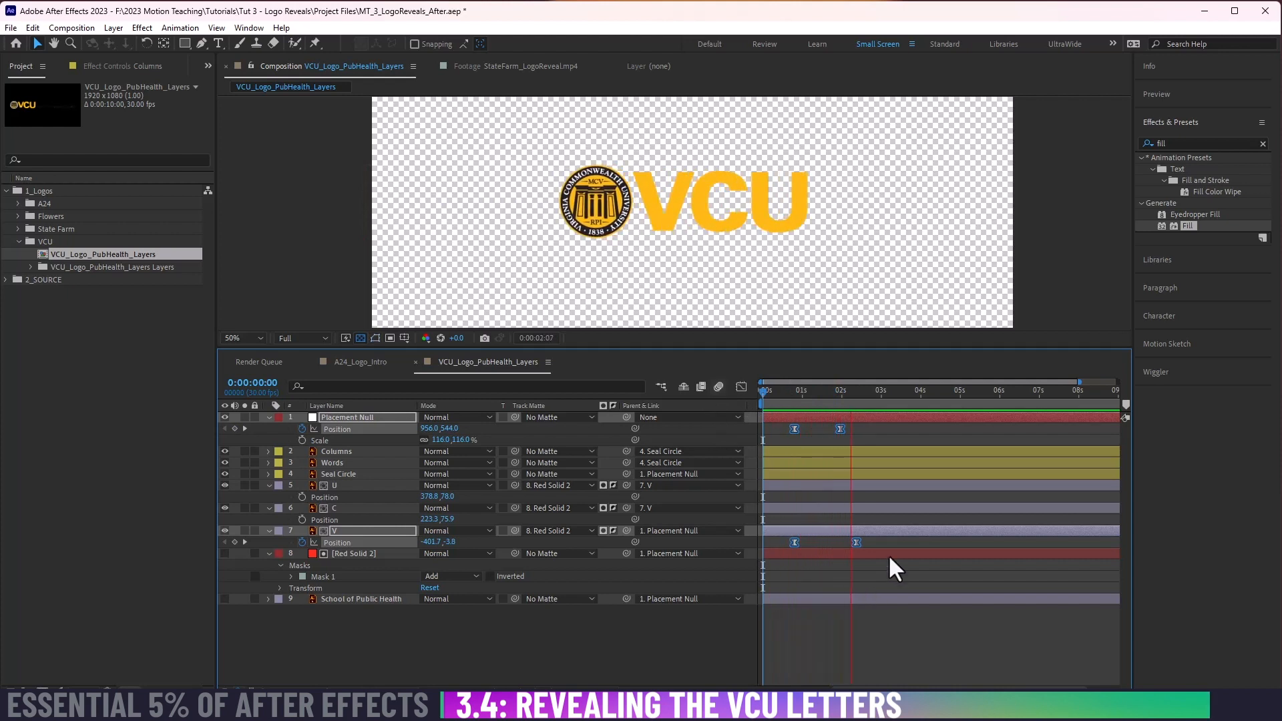
key(space)
Step: Move the selected Placement Null and V position keyframes about 7 frames earlier, deselect them, and preview from the start
drag(840, 429, 831, 431)
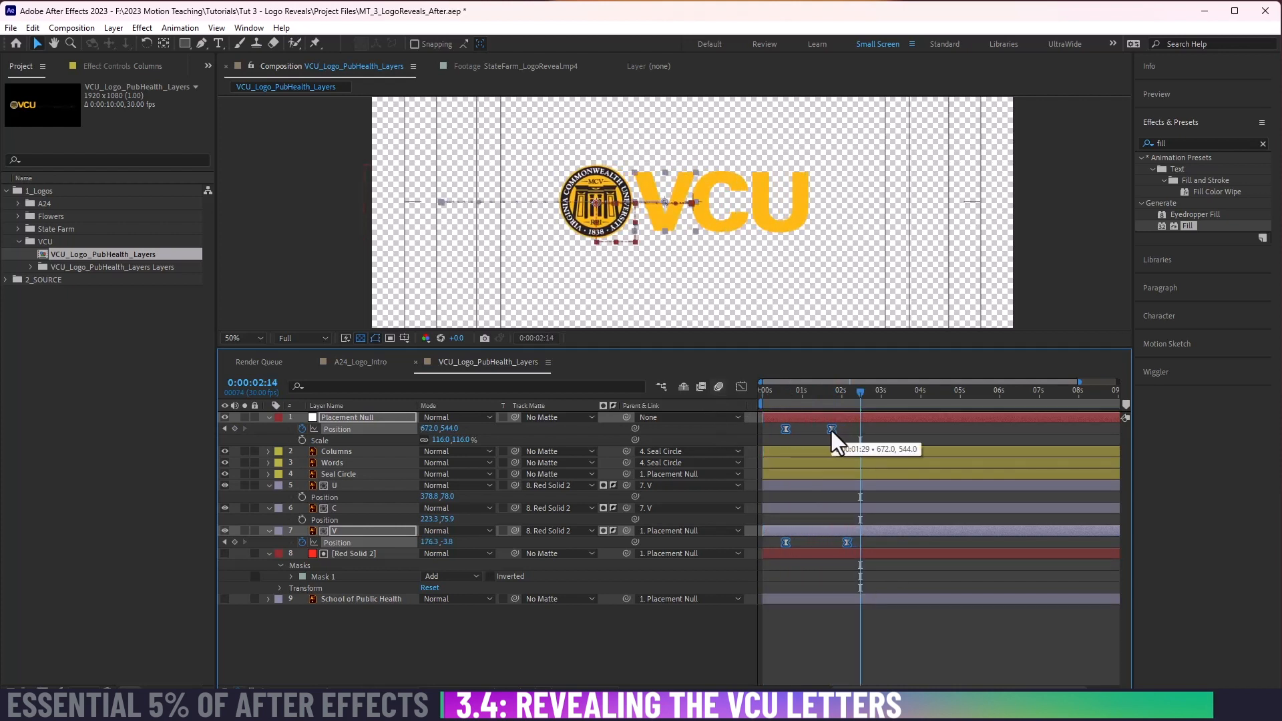
drag(798, 391, 731, 396)
key(space)
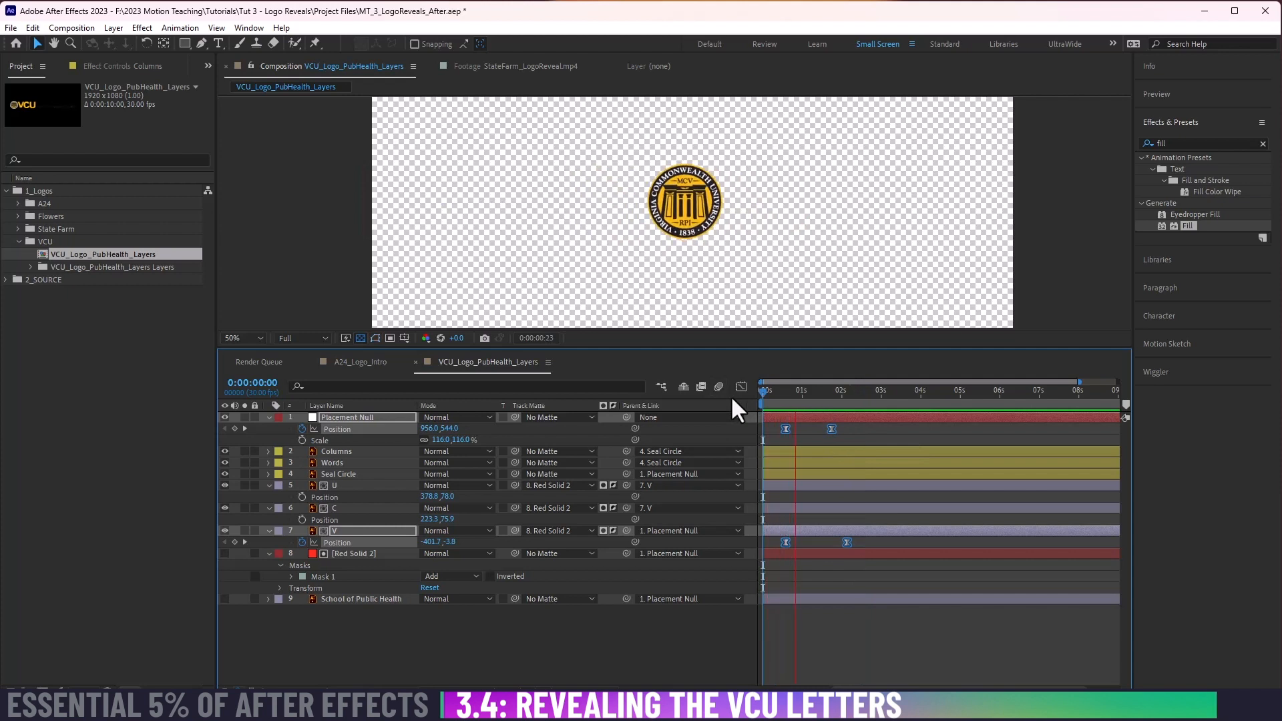
click(846, 427)
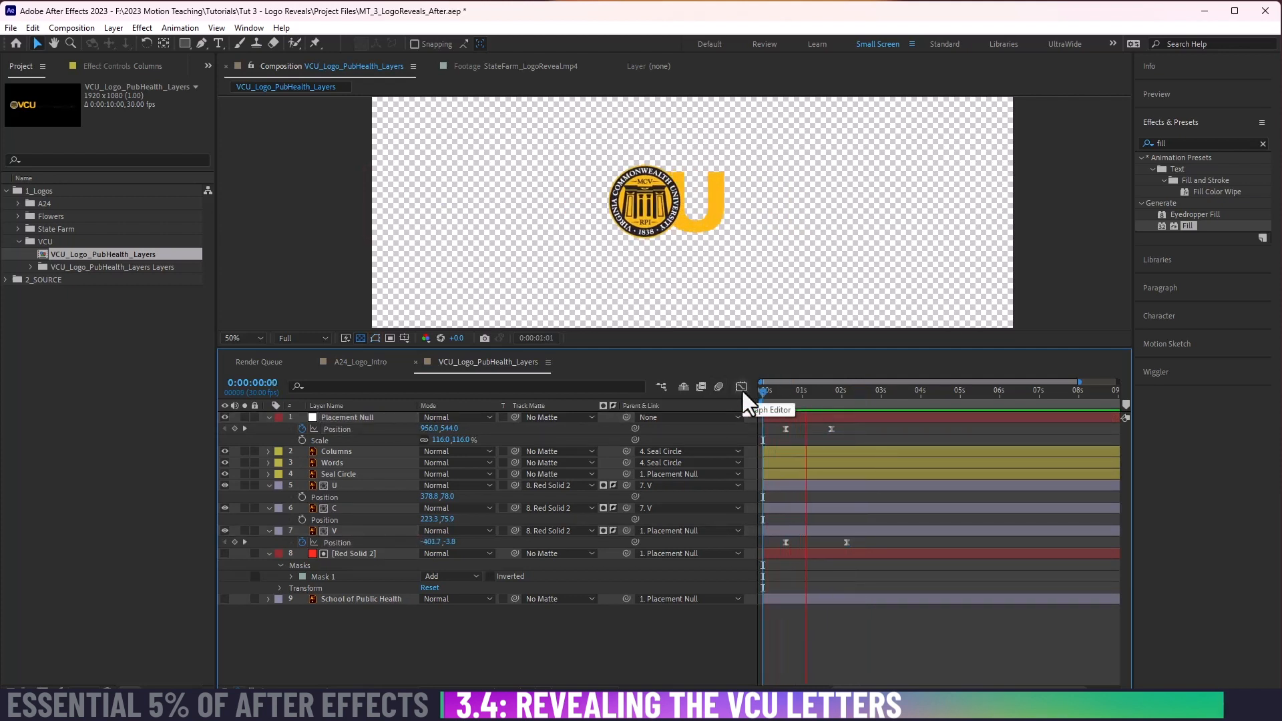
mouse_move(768, 390)
mouse_down()
mouse_move(821, 387)
mouse_move(747, 393)
mouse_up()
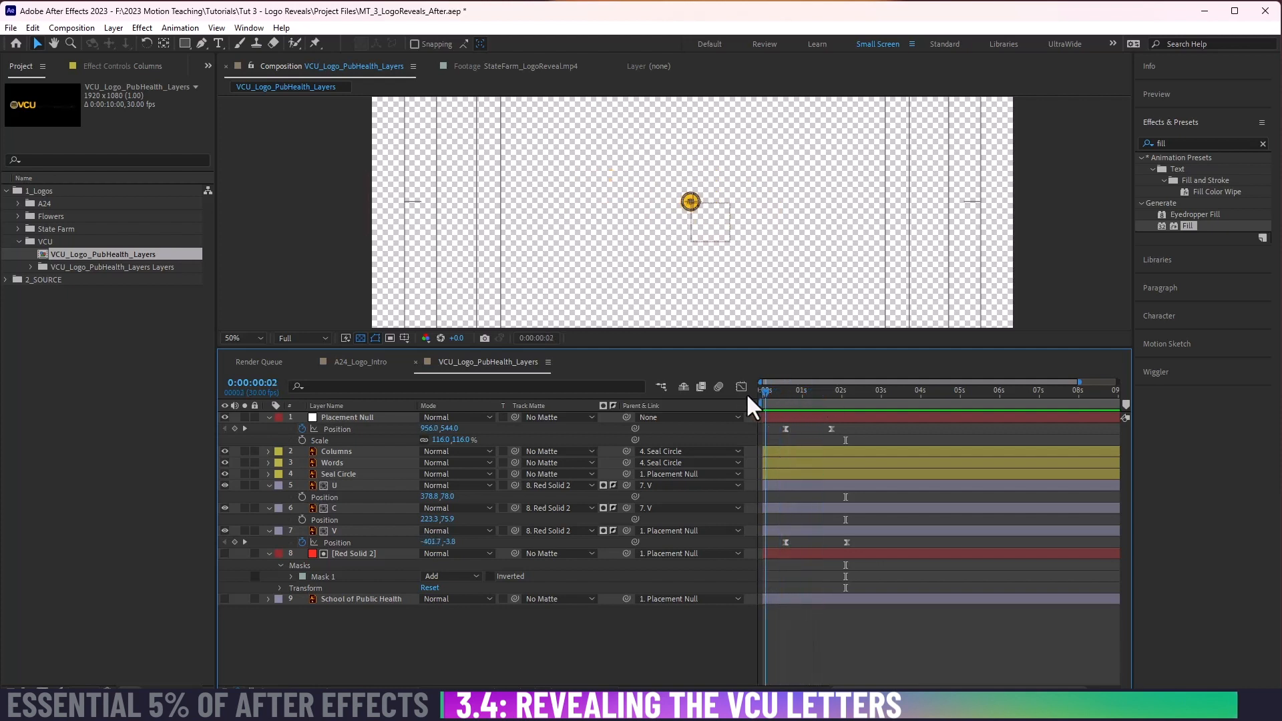
key(space)
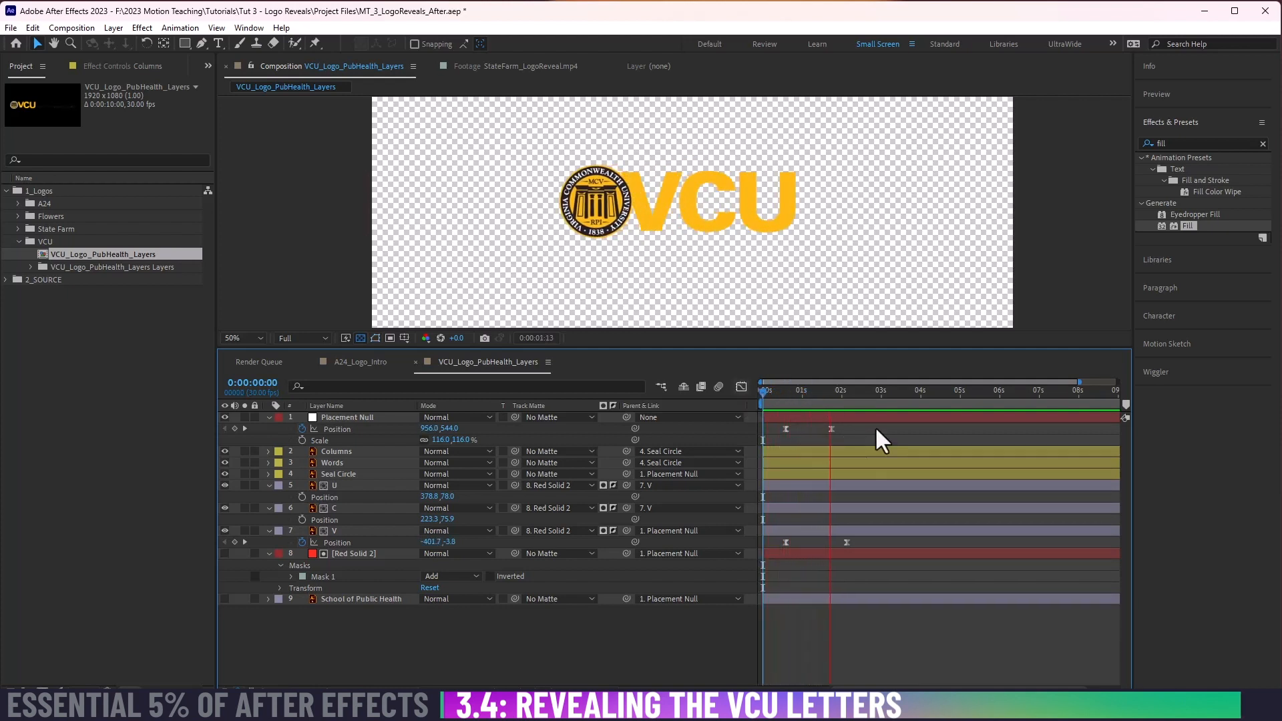
key(space)
Step: Try starting the Placement Null and V position keyframes still earlier, at about 0:00:00:12, and preview from the start
drag(776, 427, 838, 543)
click(830, 519)
drag(834, 392, 727, 398)
key(space)
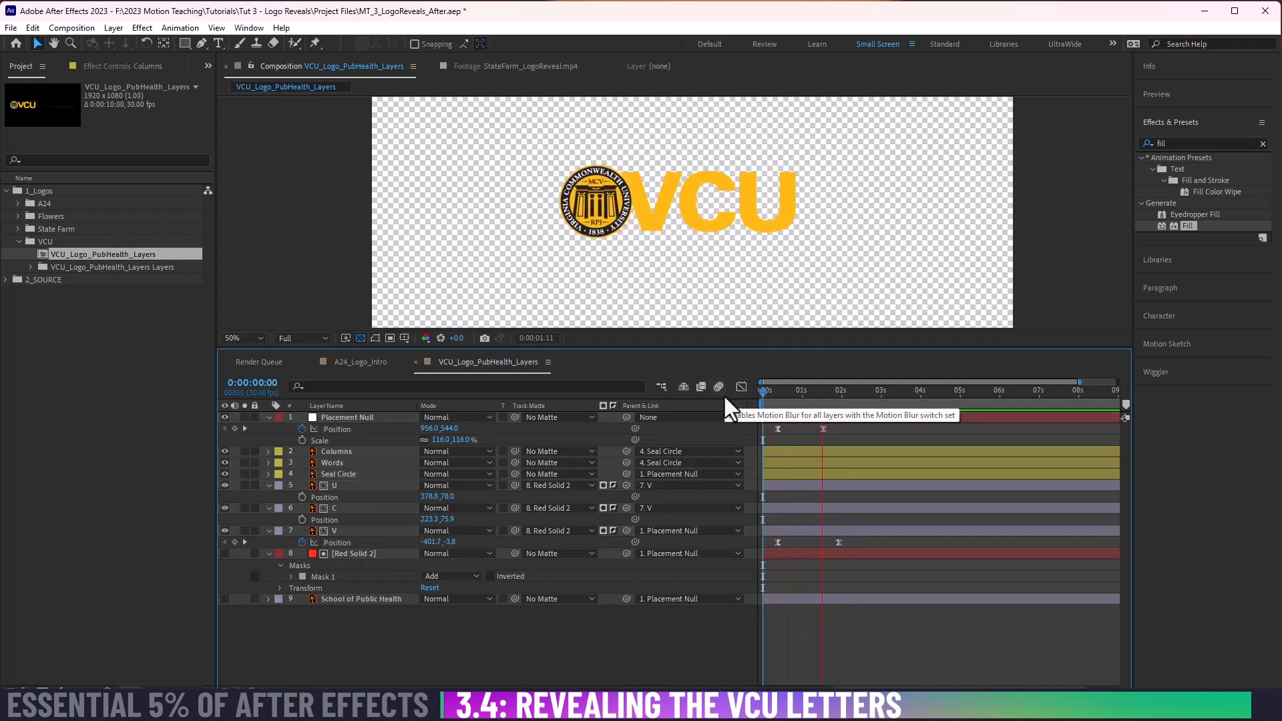
key(space)
click(779, 394)
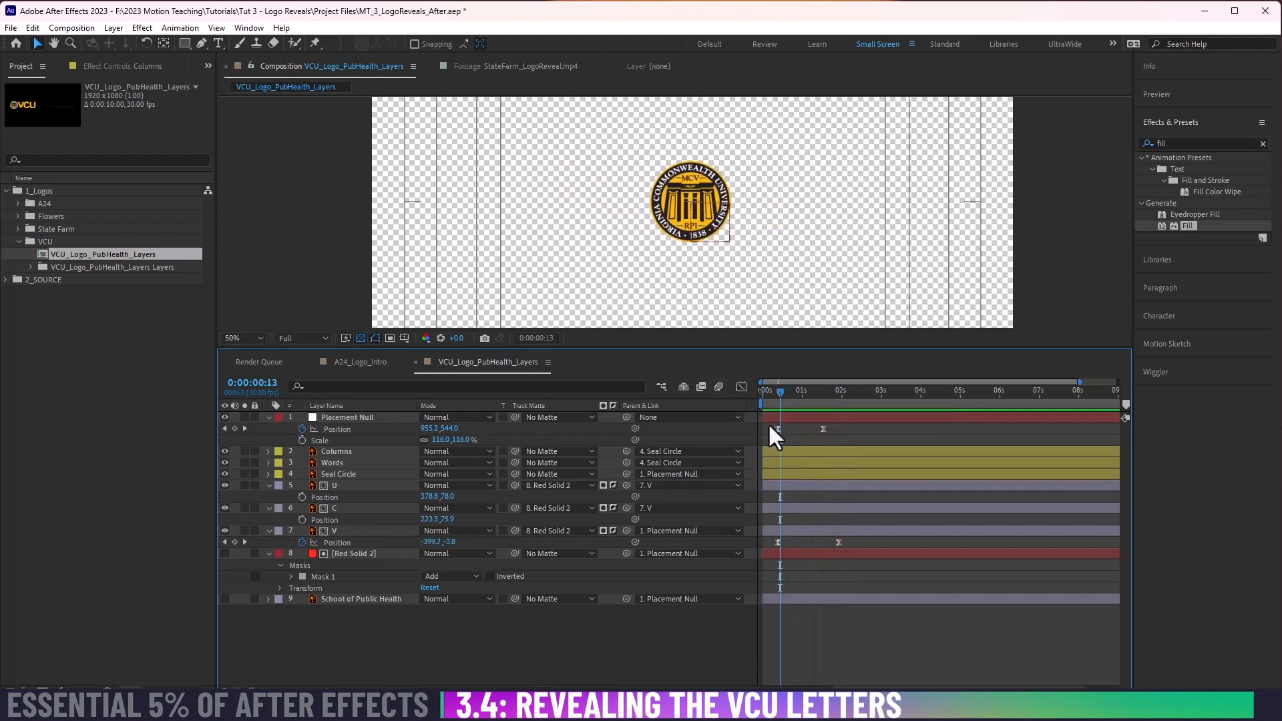
click(750, 391)
key(space)
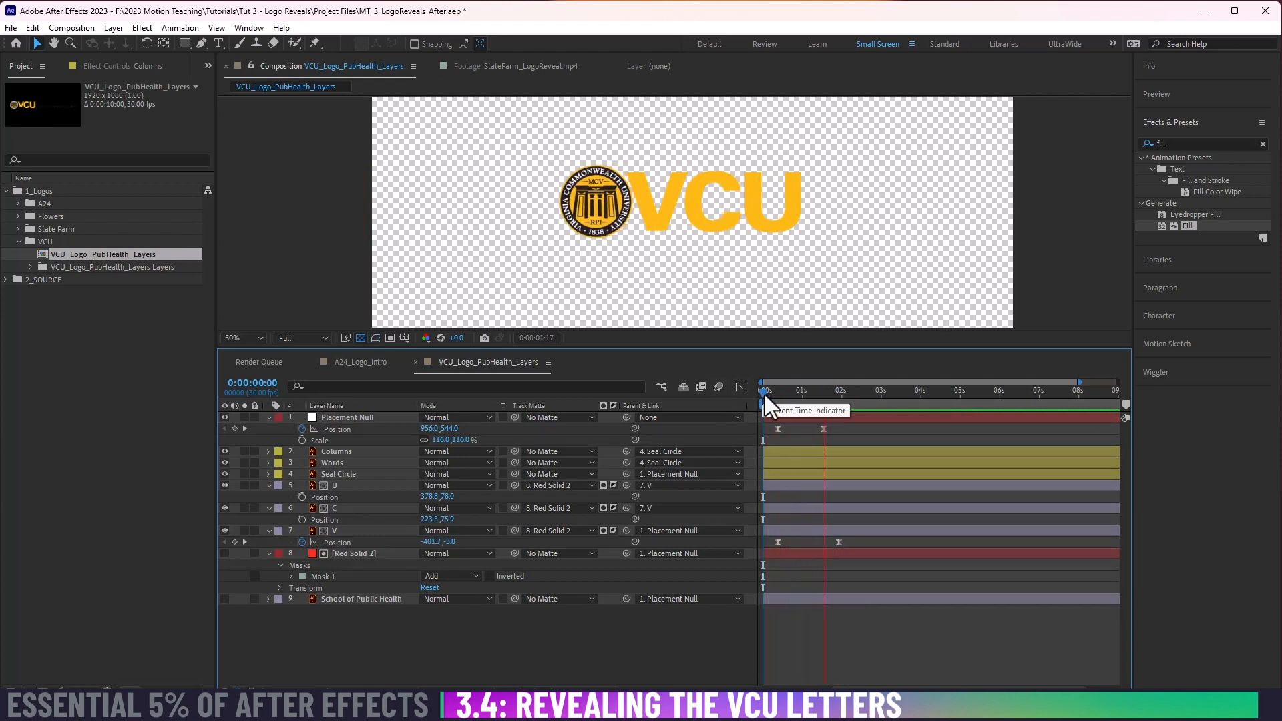
Step: Return the Placement Null and V position keyframes to a start at about 0:00:00:18, and preview from the start
drag(768, 425, 849, 542)
click(847, 520)
drag(790, 394, 730, 393)
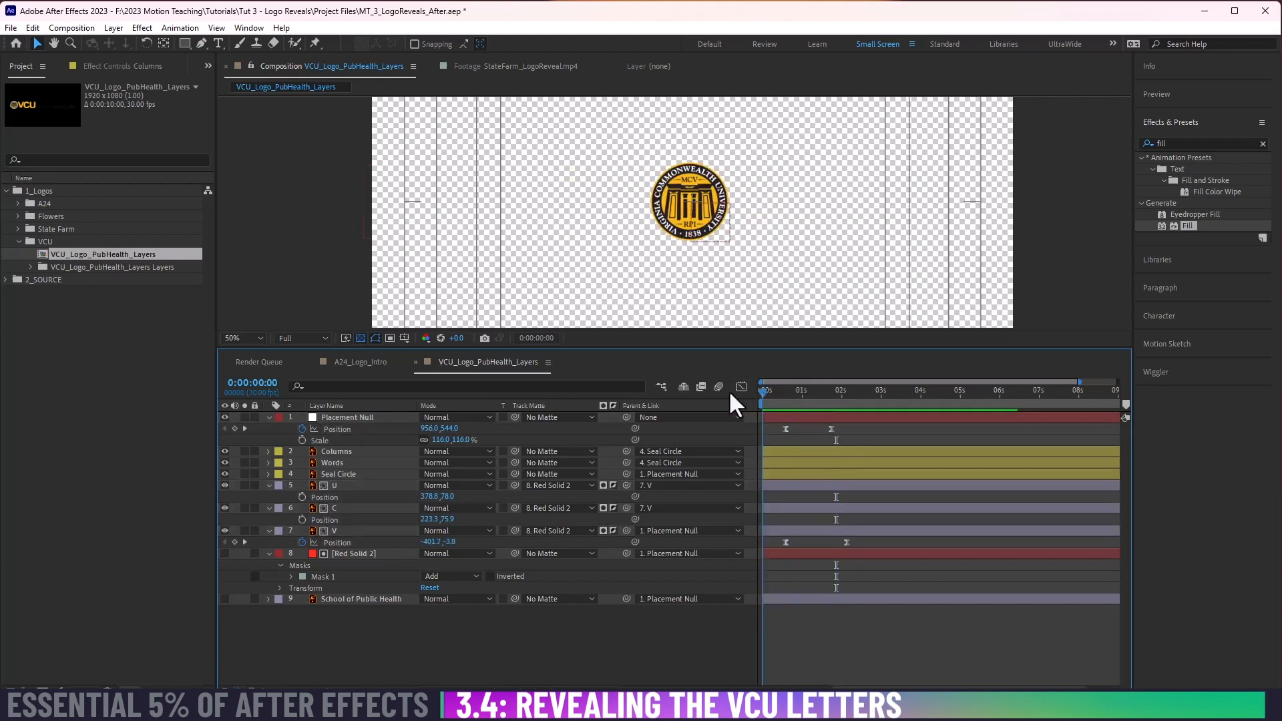
key(space)
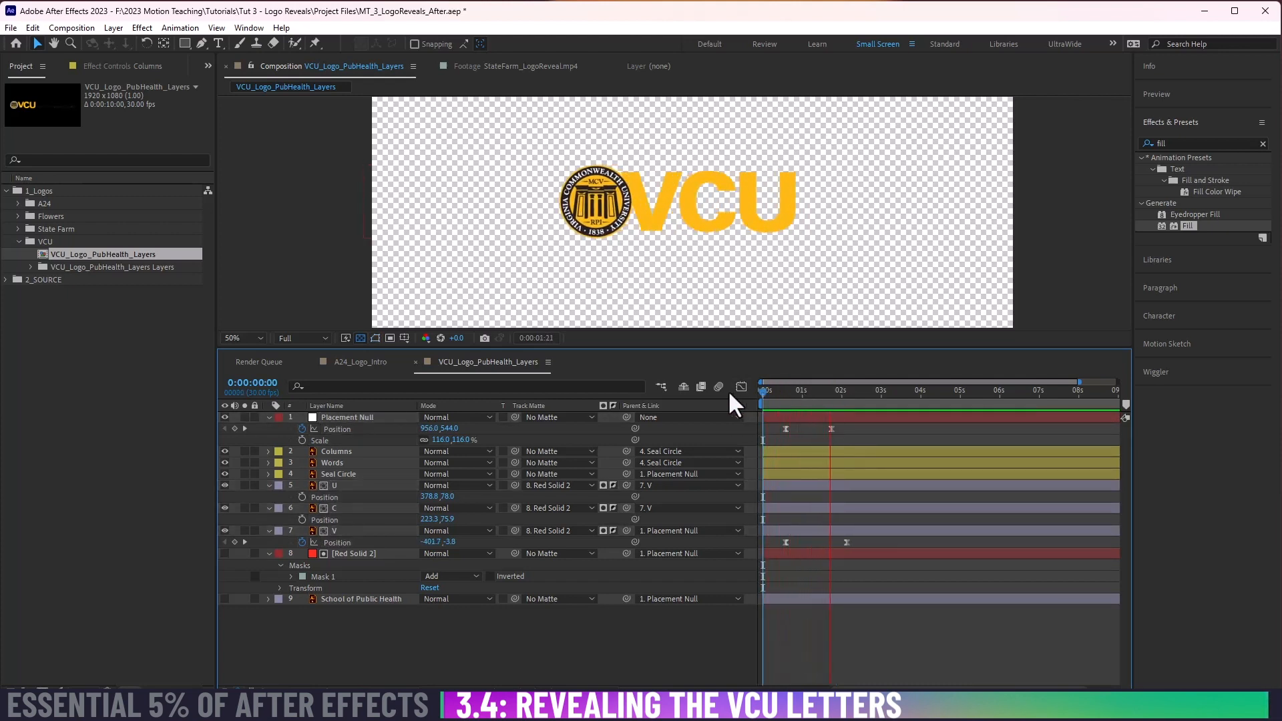
key(space)
Step: Shift the Placement Null and V position keyframes about 4 frames earlier, starting near 0:00:00:14, and preview from the start
drag(774, 427, 839, 543)
click(850, 544)
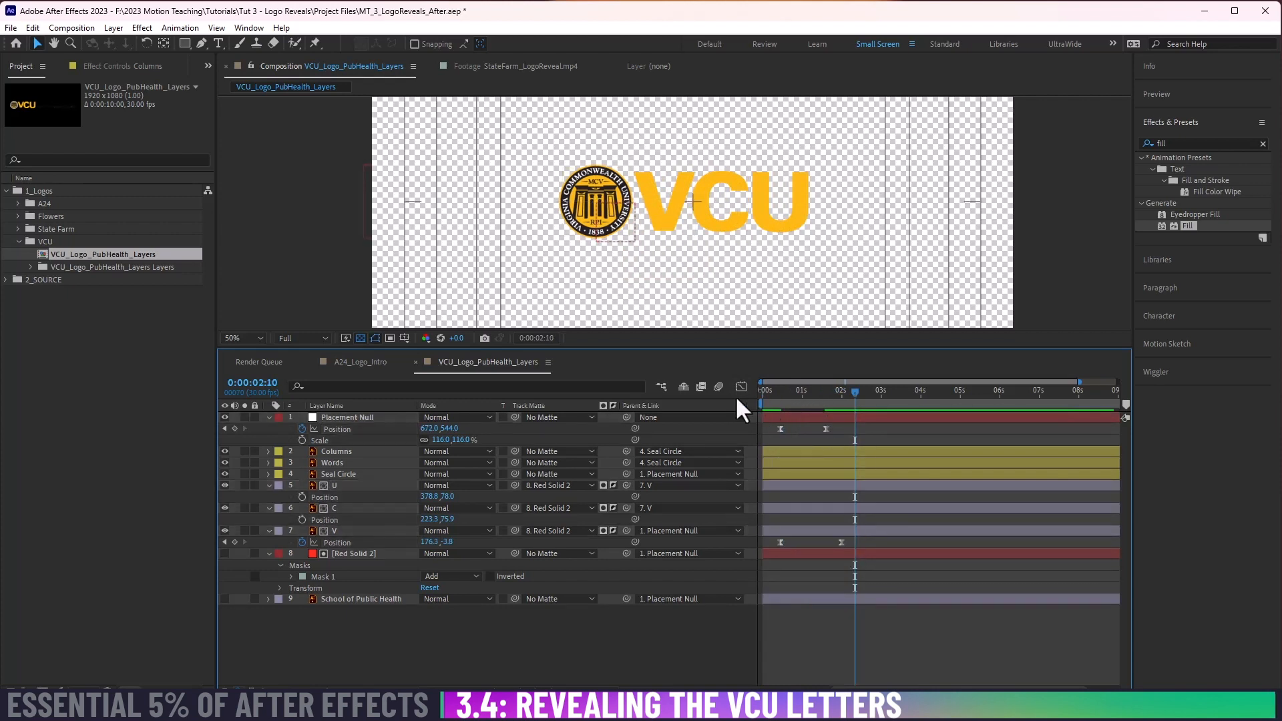
key(Home)
key(space)
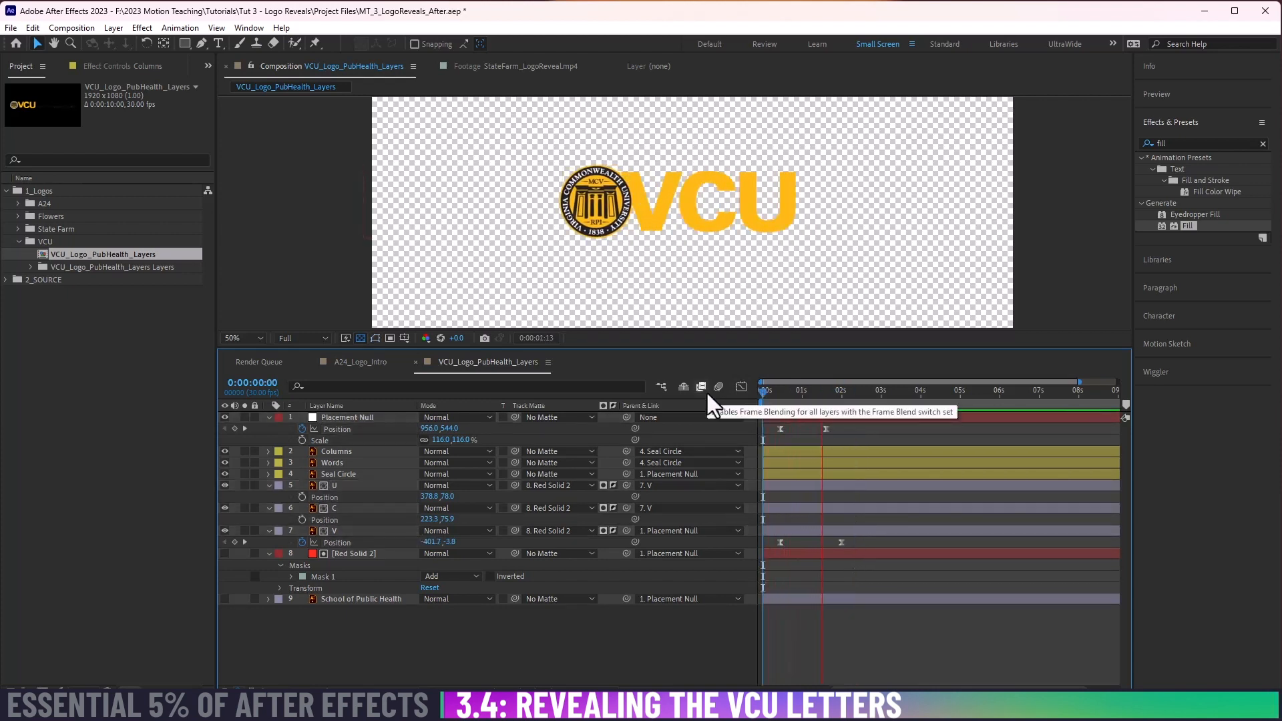
key(space)
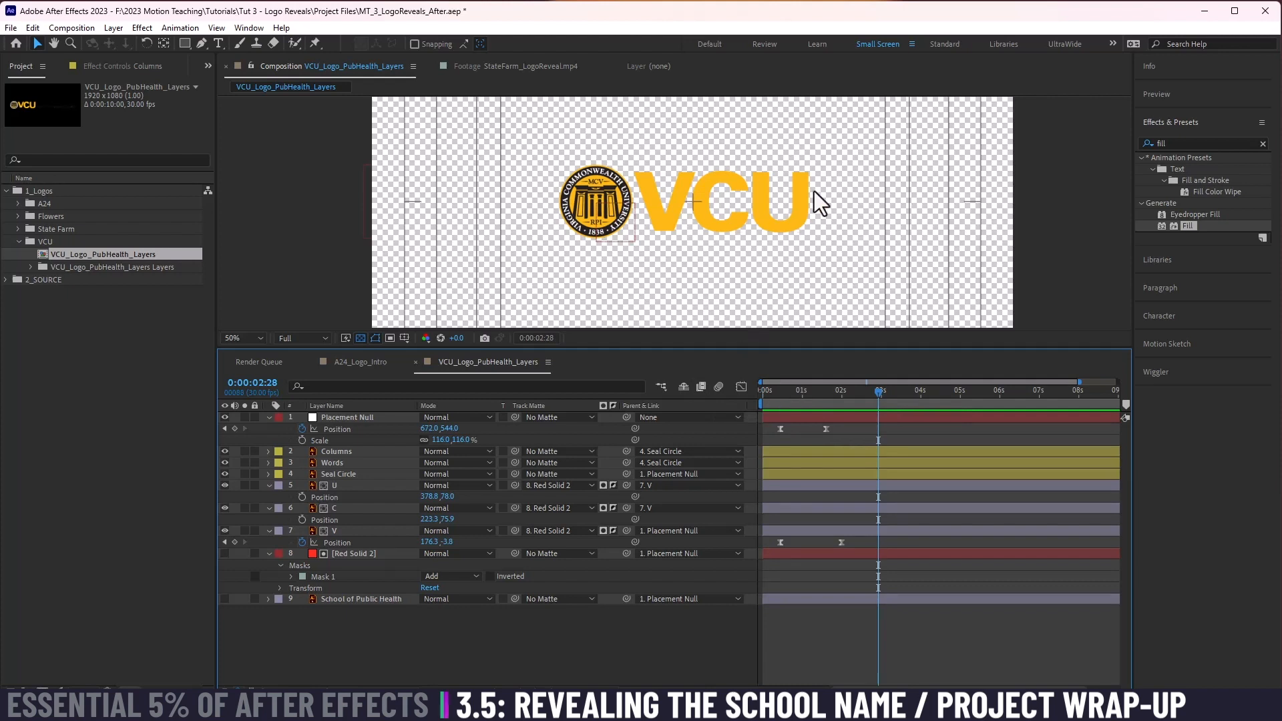
Step: Turn on the visibility of the School of Public Health layer and preview the animation from the start
drag(795, 392, 853, 398)
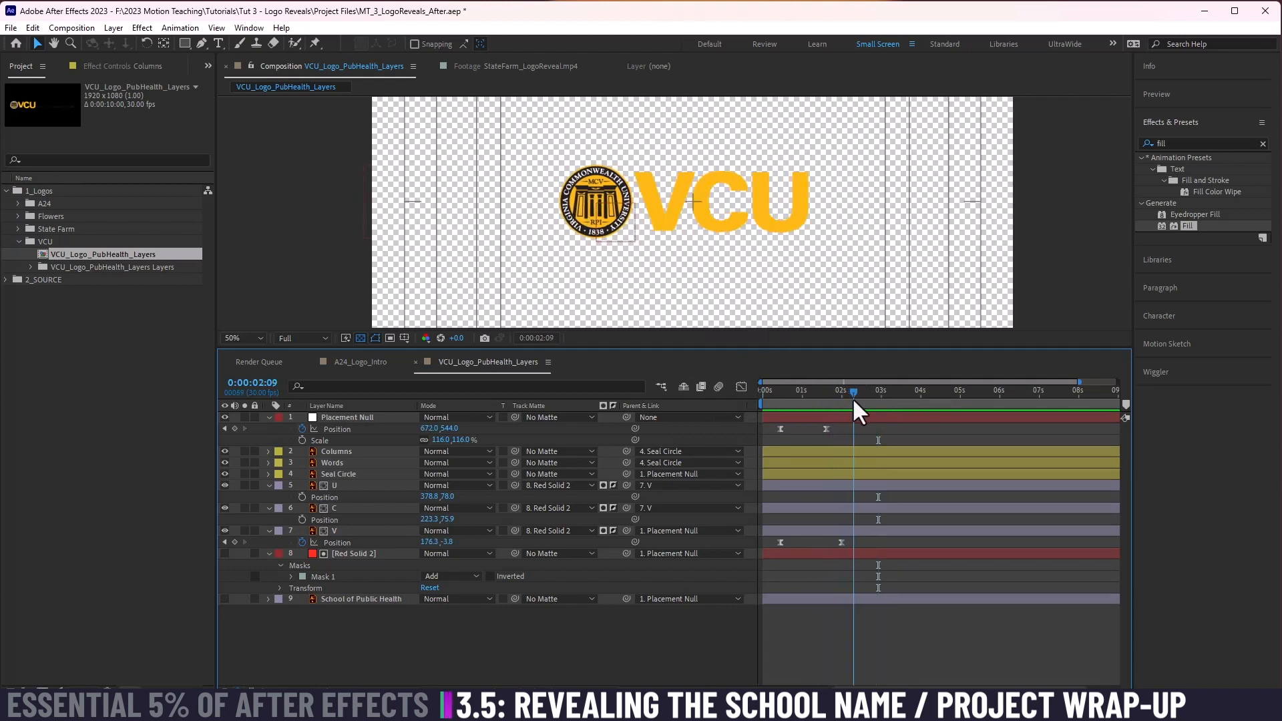
click(346, 601)
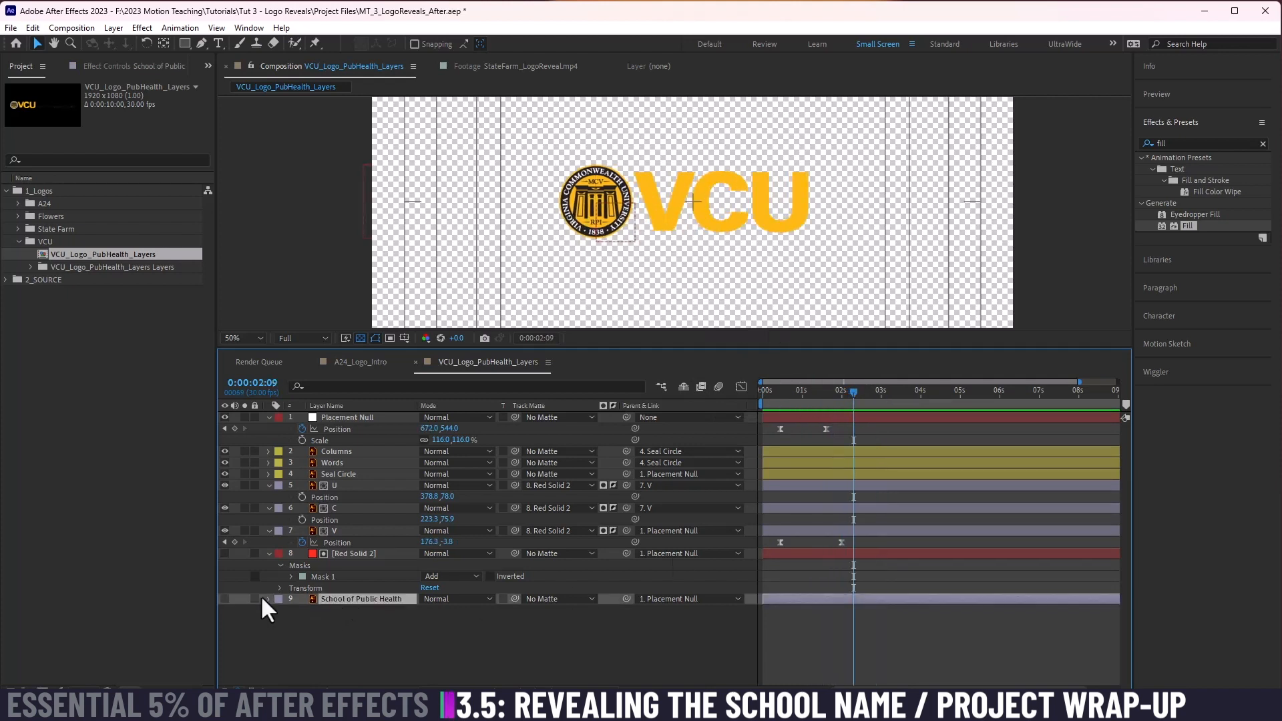
click(225, 599)
drag(846, 396, 727, 394)
key(space)
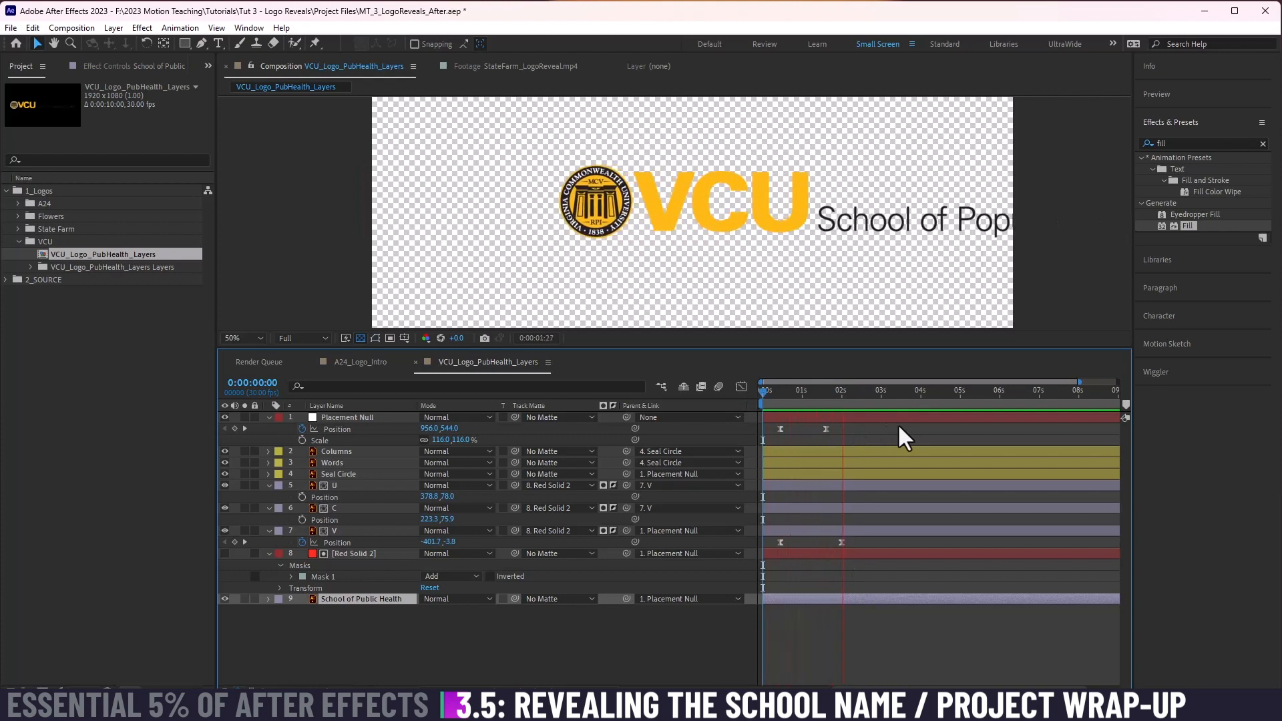
key(space)
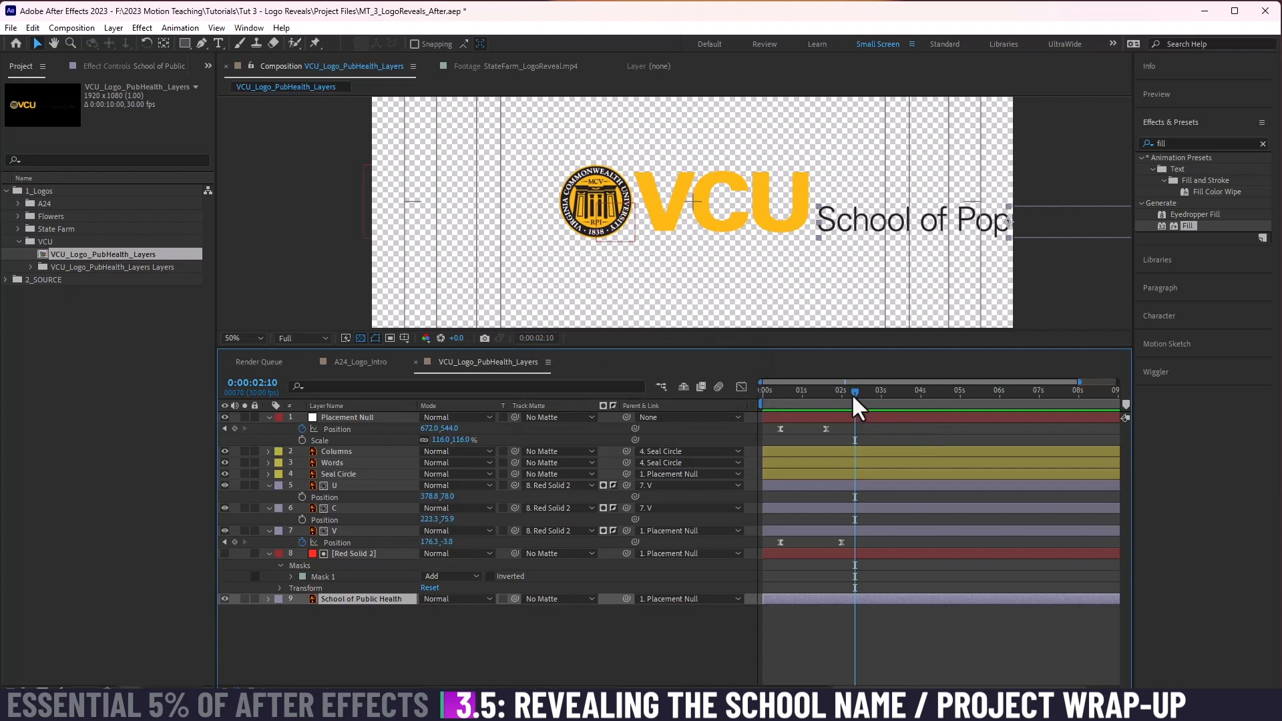
Step: Paste a copy of the Placement Null's second Position keyframe at 0:00:02:18, and set its X position to 117 at 0:00:03:21
drag(854, 396, 865, 394)
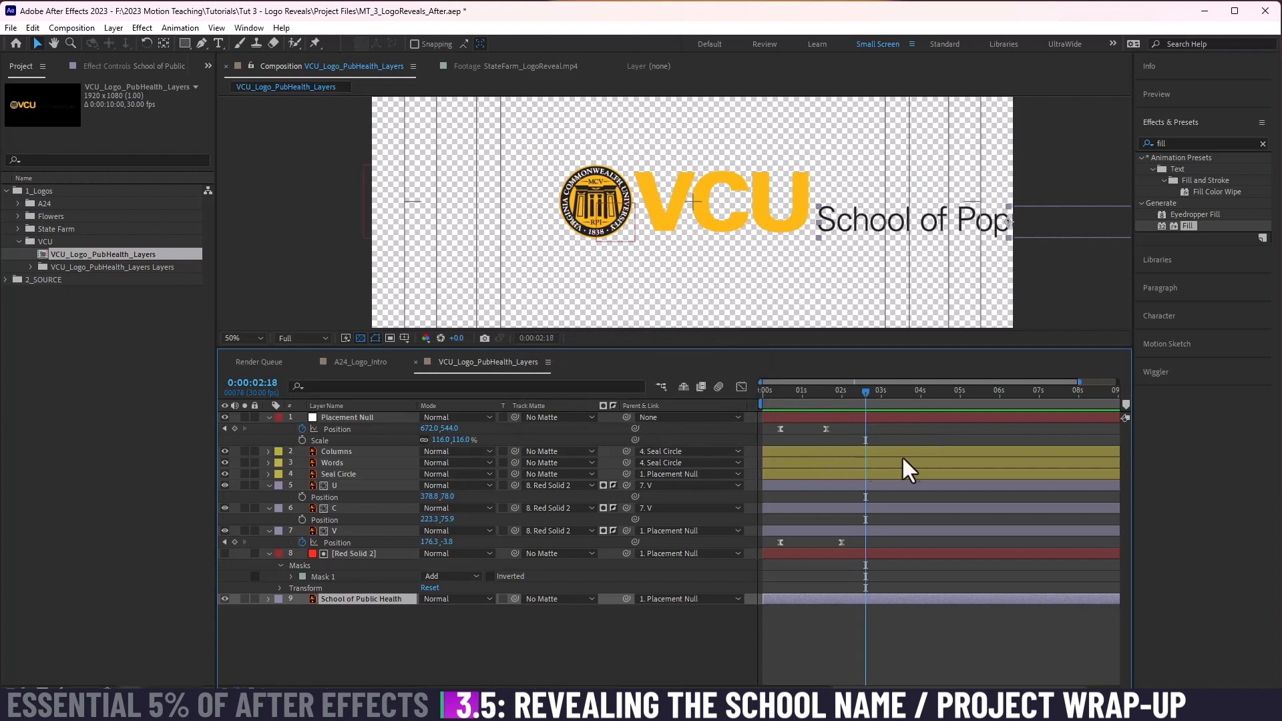
click(826, 428)
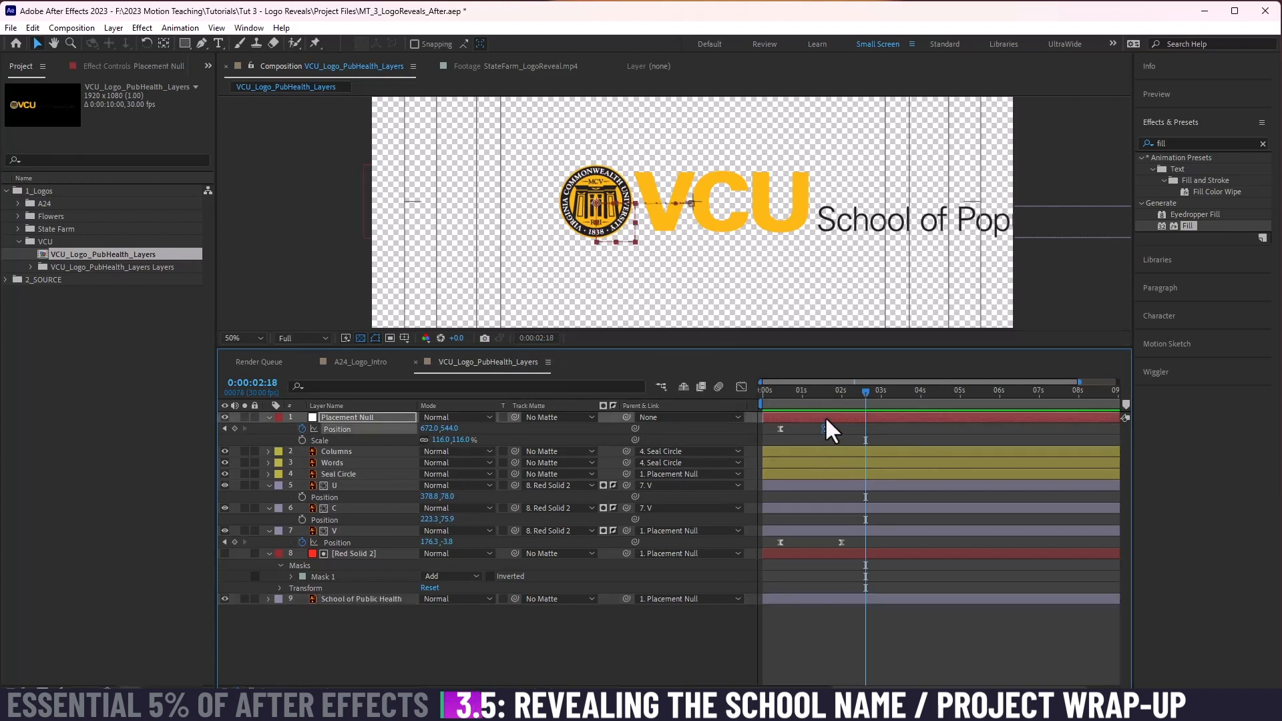
key(ctrl+c)
key(ctrl+v)
drag(856, 393, 909, 406)
drag(431, 428, 74, 436)
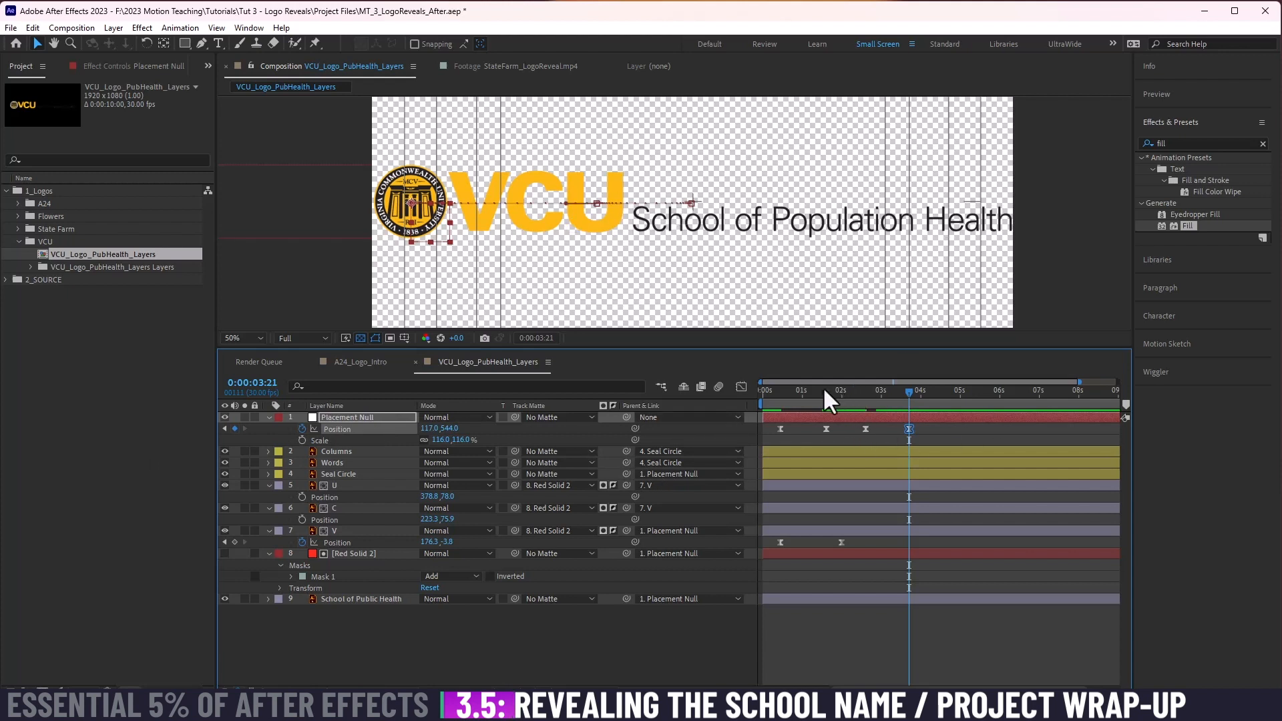
Step: Scale the Placement Null to 84% and preview the whole animation from the start
drag(801, 392, 952, 400)
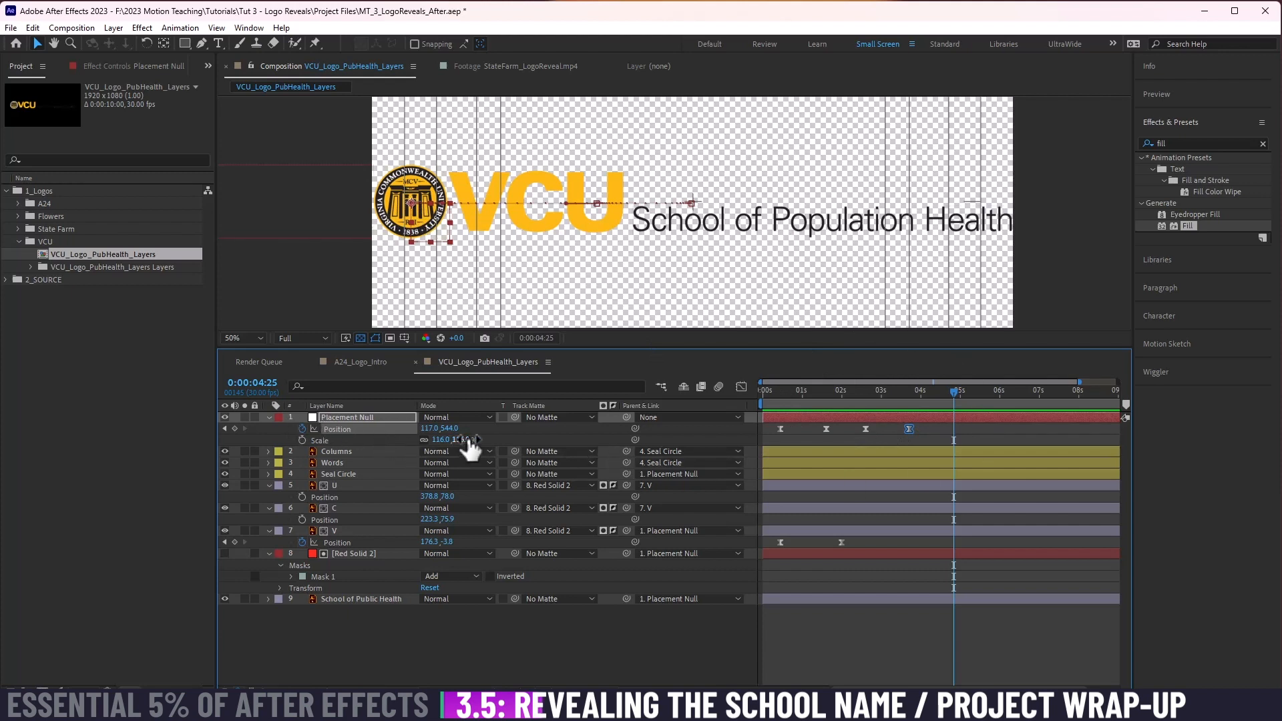
drag(461, 441, 242, 438)
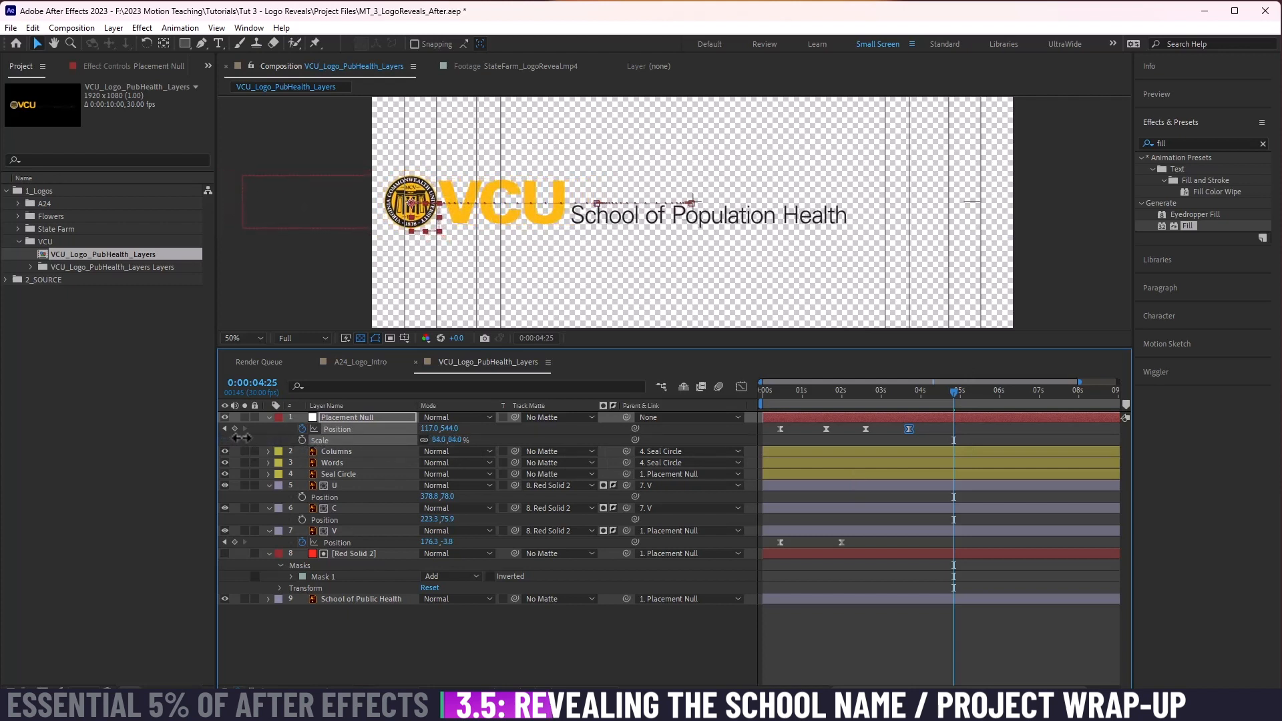
drag(831, 390, 743, 387)
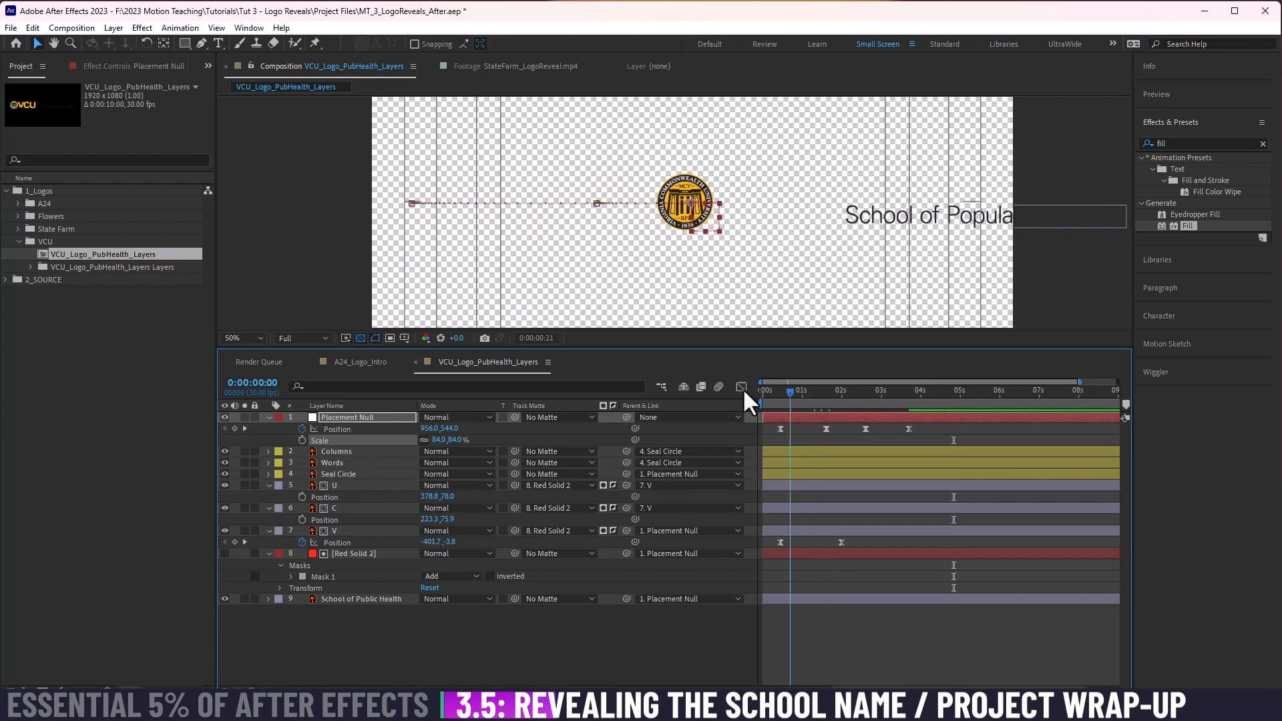
key(space)
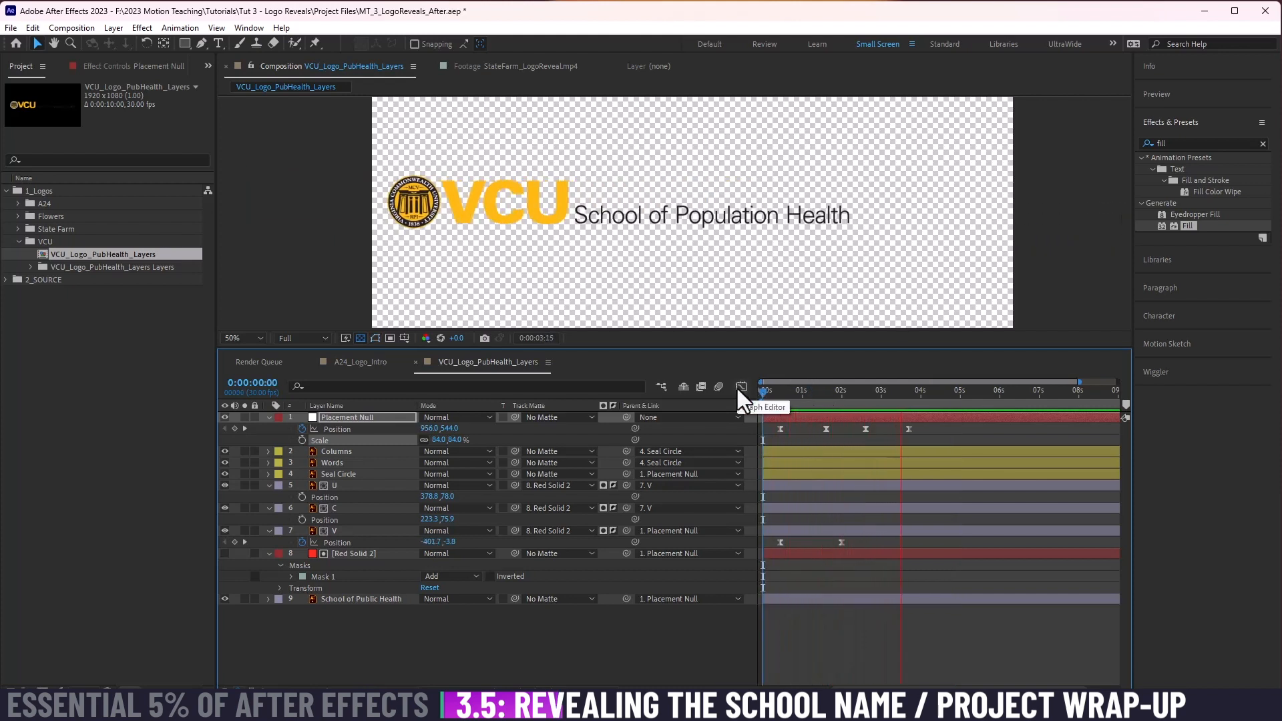
key(space)
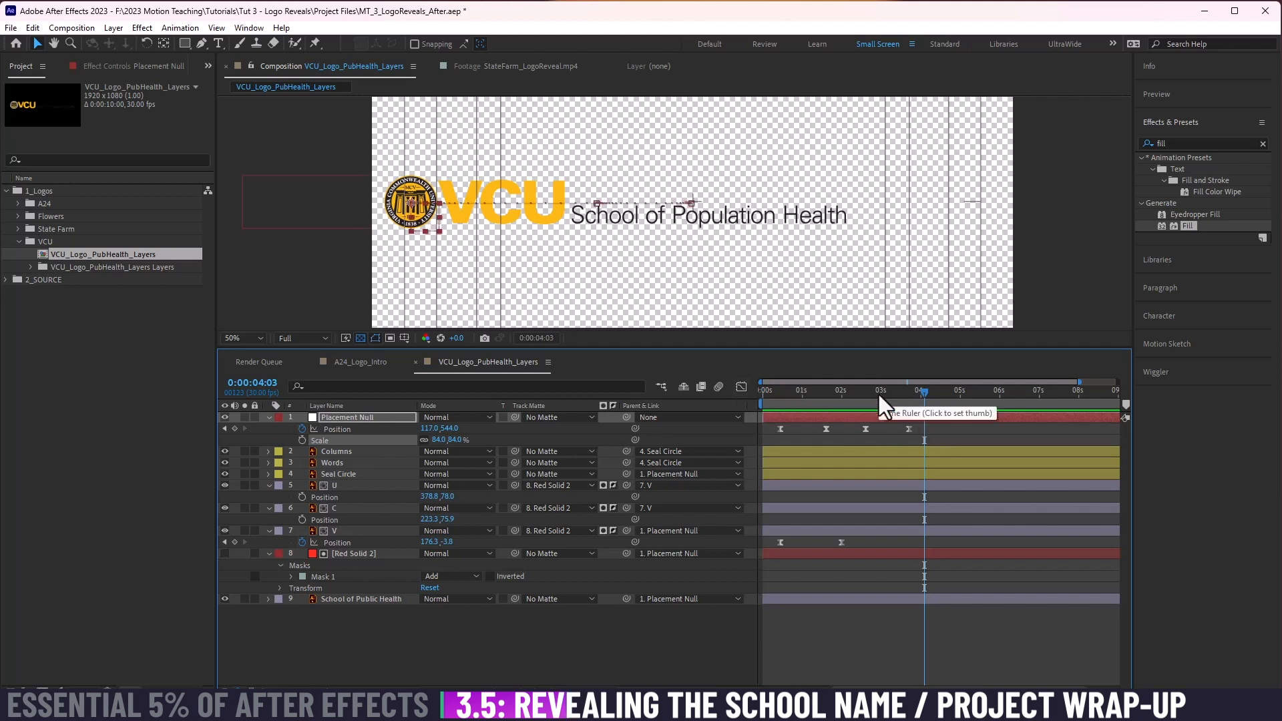
Step: Set the Placement Null's X position to 353 at 0:00:03:21, and lengthen the outgoing ease of its 0:00:02:18 keyframe in the speed graph
drag(923, 391, 908, 393)
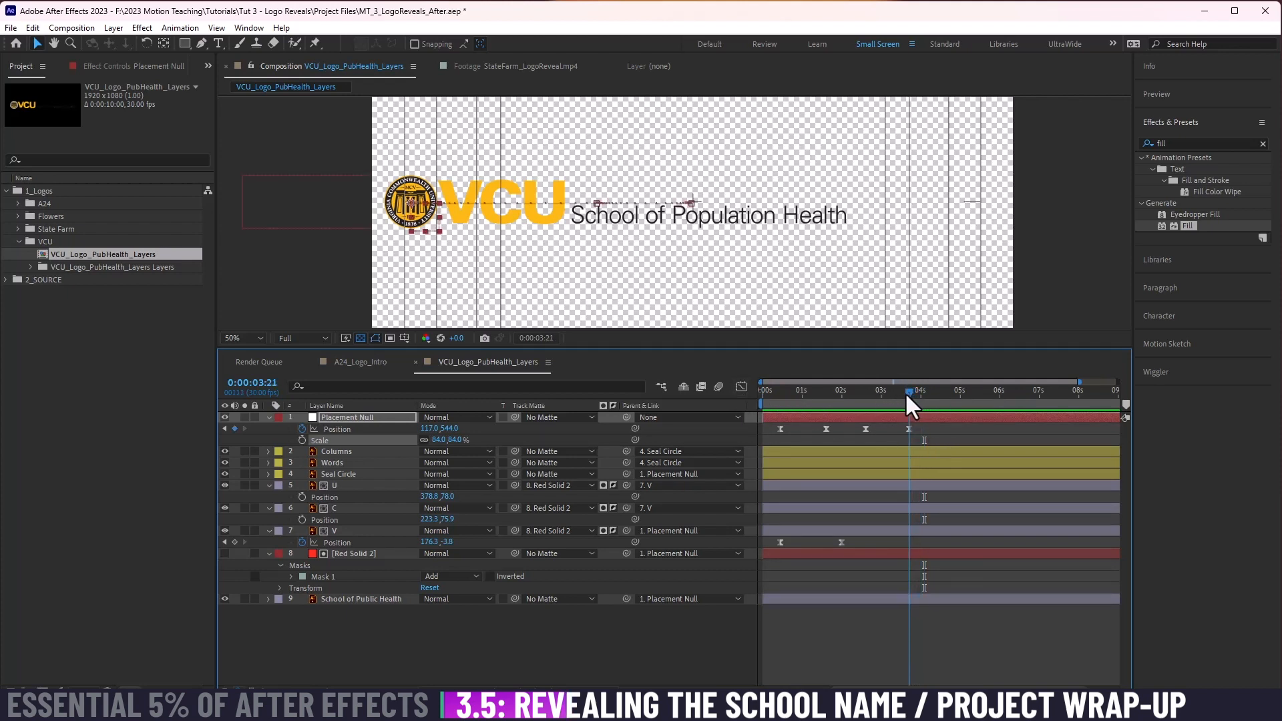
drag(430, 428, 579, 428)
click(366, 430)
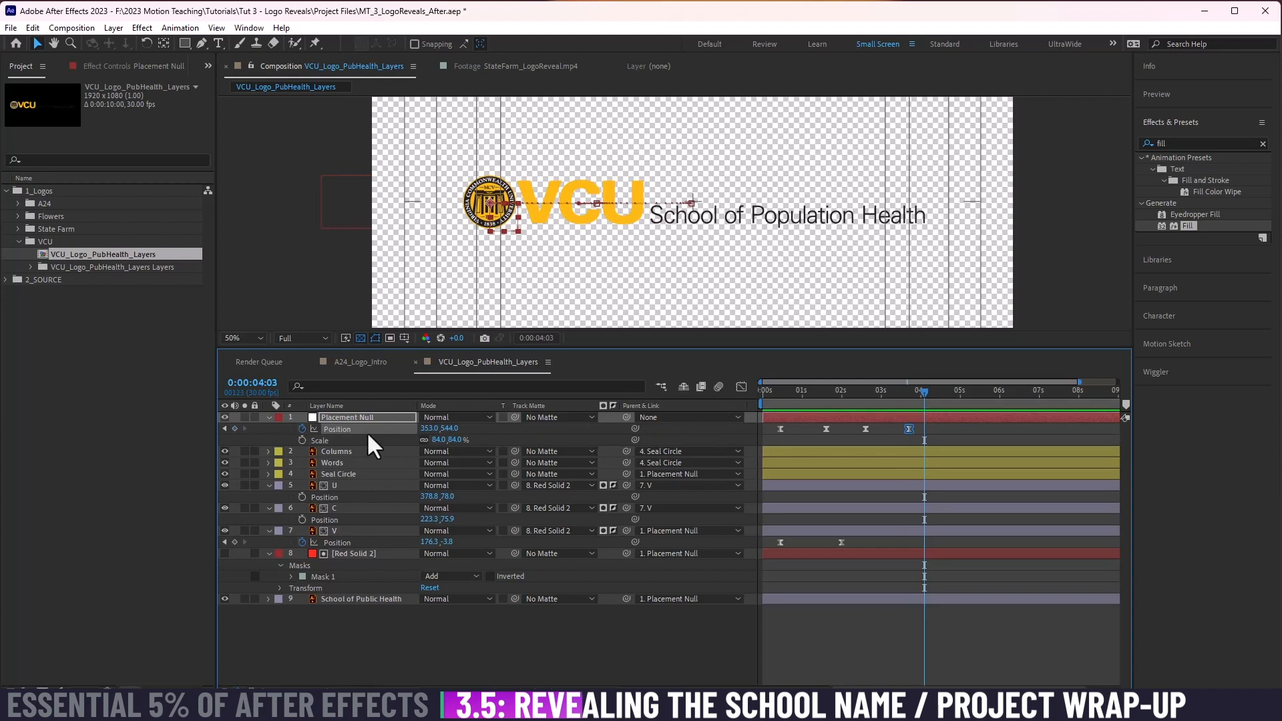
click(741, 387)
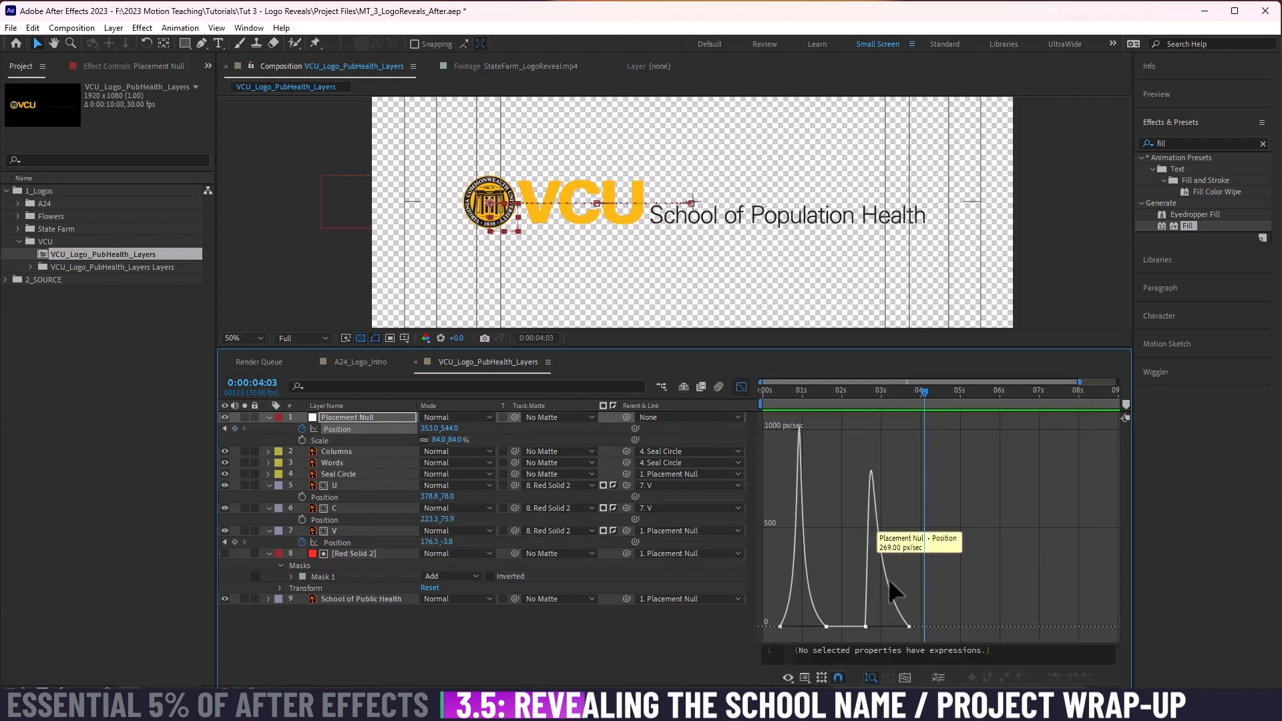
click(866, 627)
drag(870, 626, 880, 627)
Step: Preview the second slide of the logo from about one second in, and leave the speed graph view
click(800, 391)
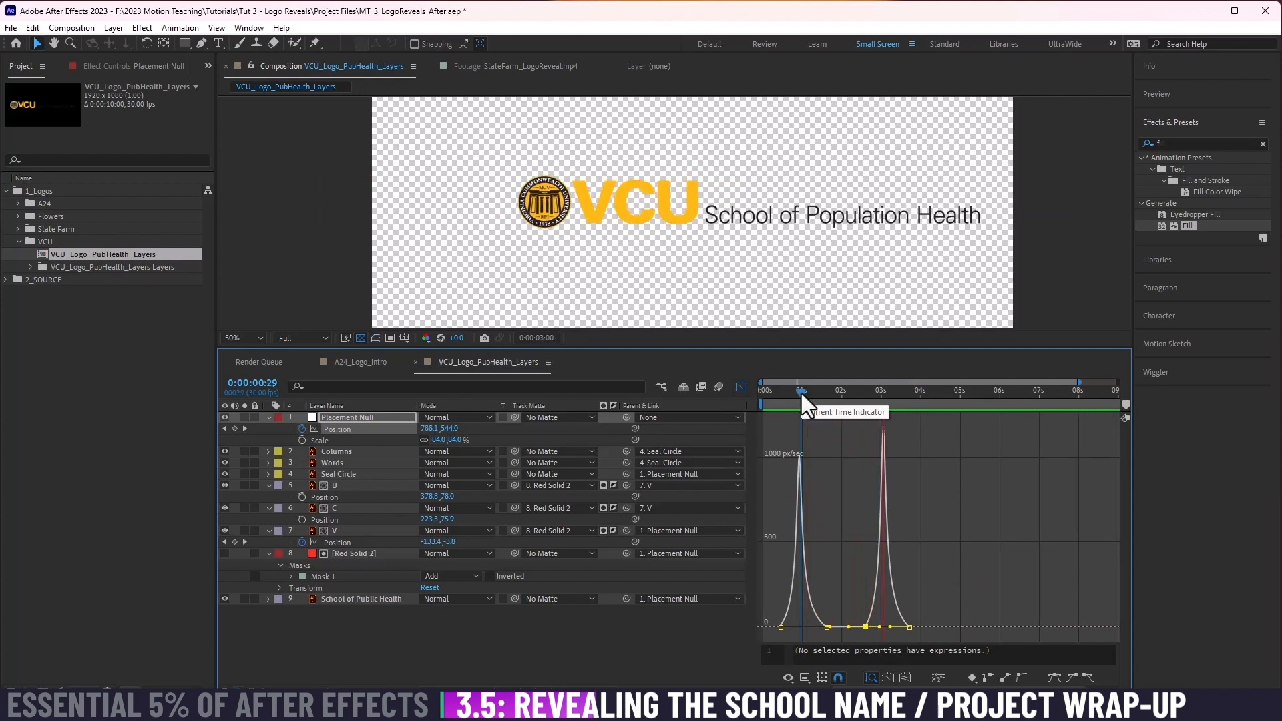
key(space)
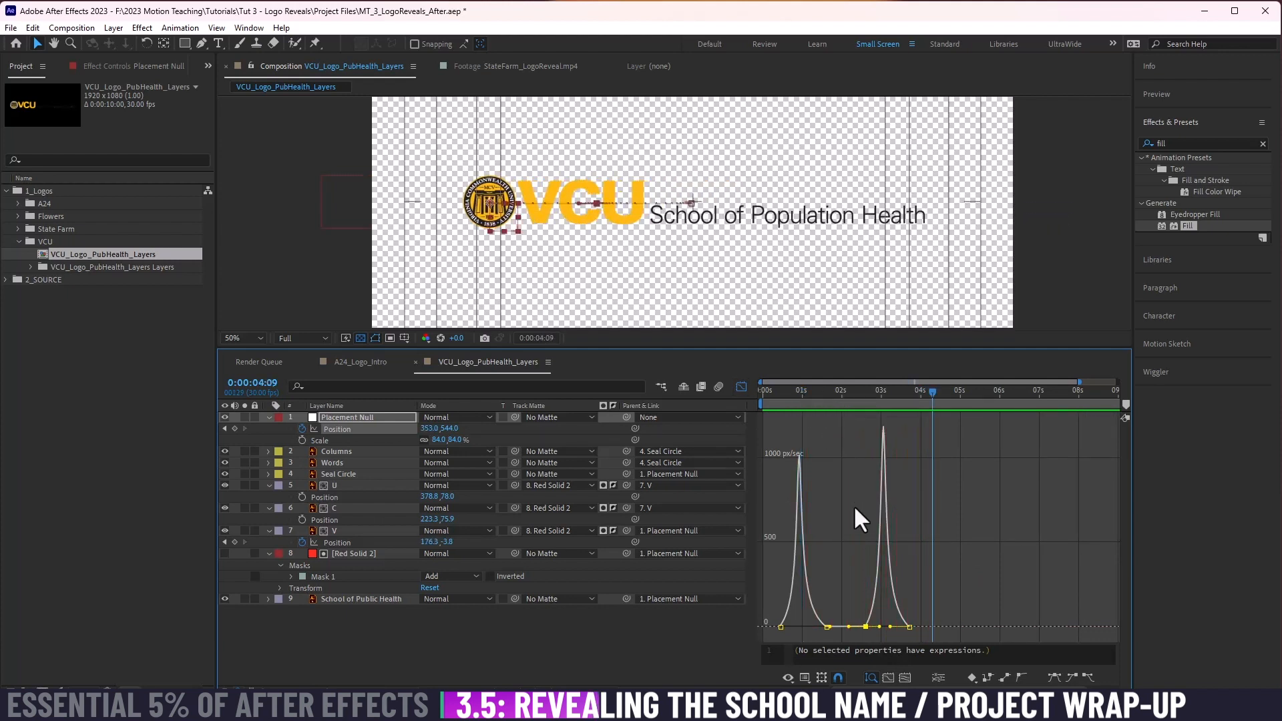
click(859, 390)
mouse_move(859, 390)
mouse_down()
mouse_move(899, 408)
mouse_move(815, 401)
mouse_up()
key(space)
key(space)
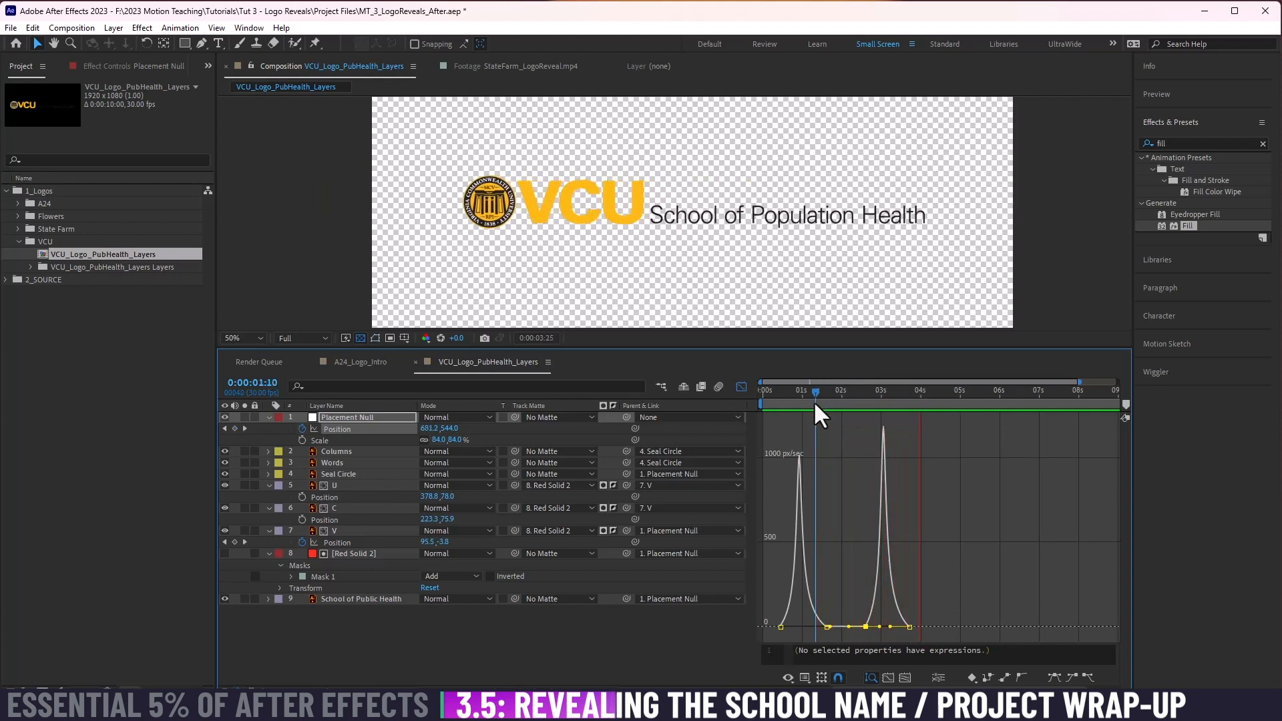
key(space)
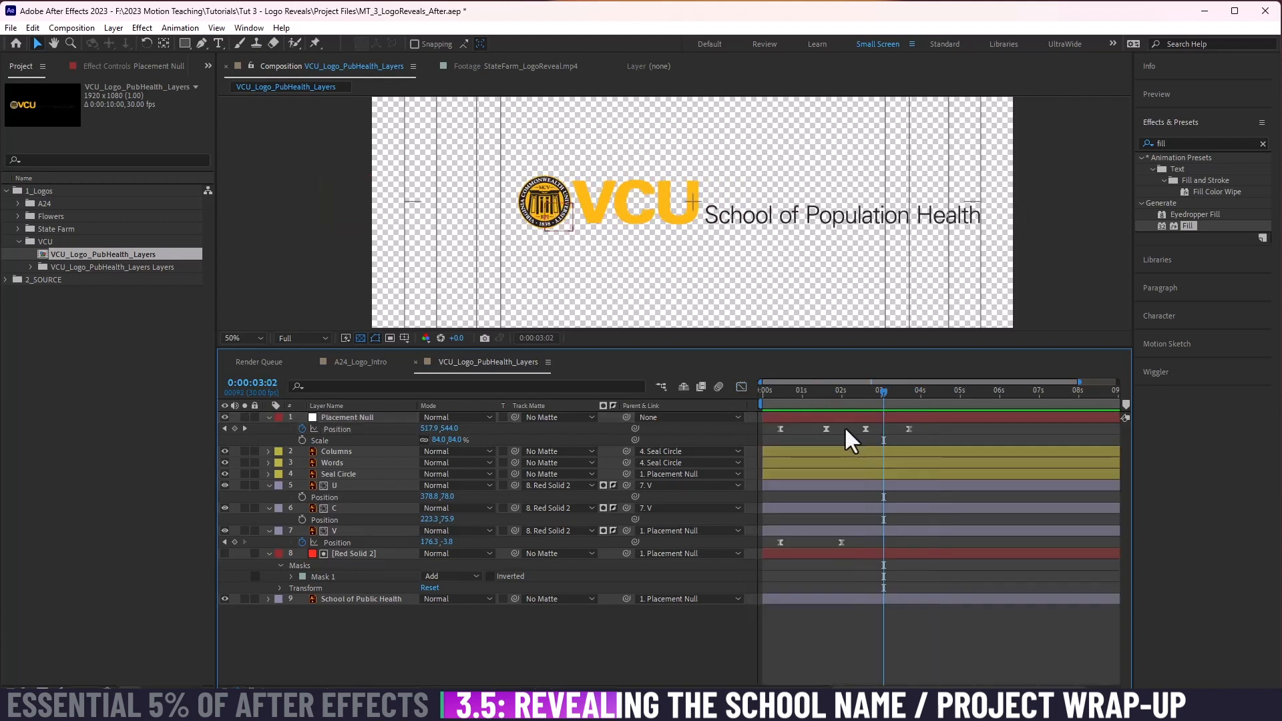
Step: Move the Placement Null's last two Position keyframes about 16 frames earlier, and preview from the start
drag(845, 427, 887, 431)
click(911, 429)
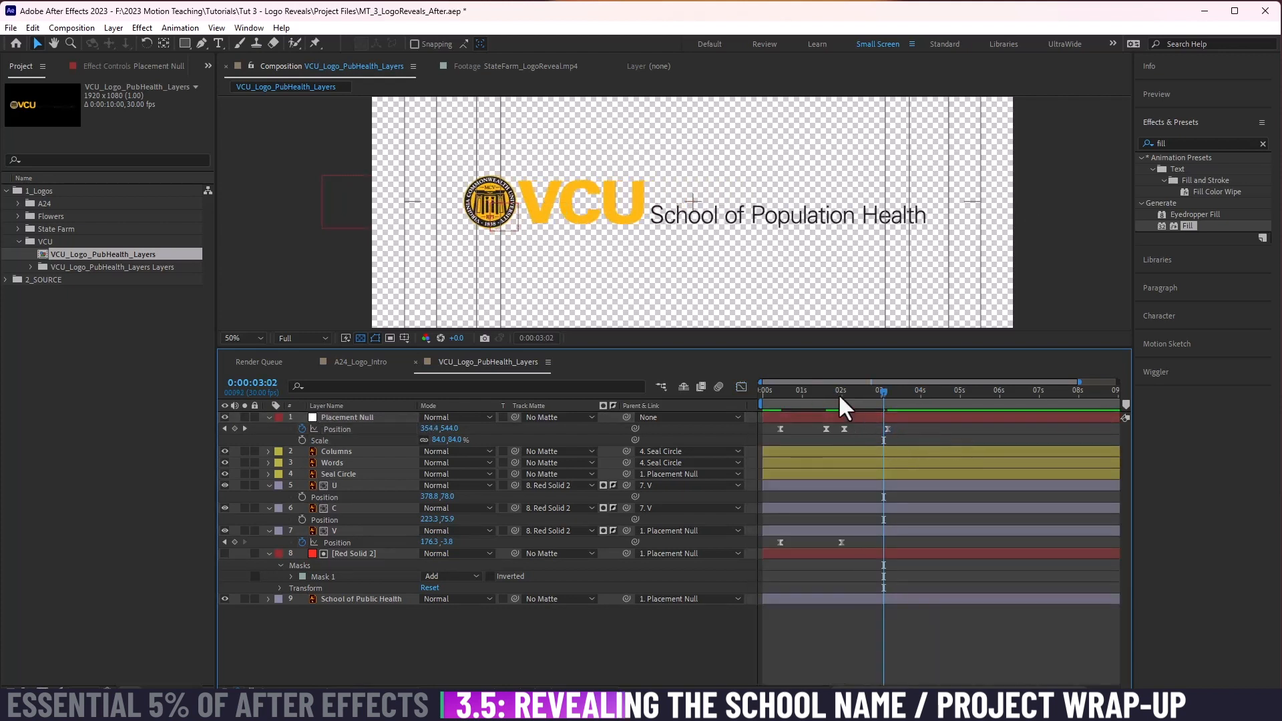
drag(835, 394, 707, 394)
key(space)
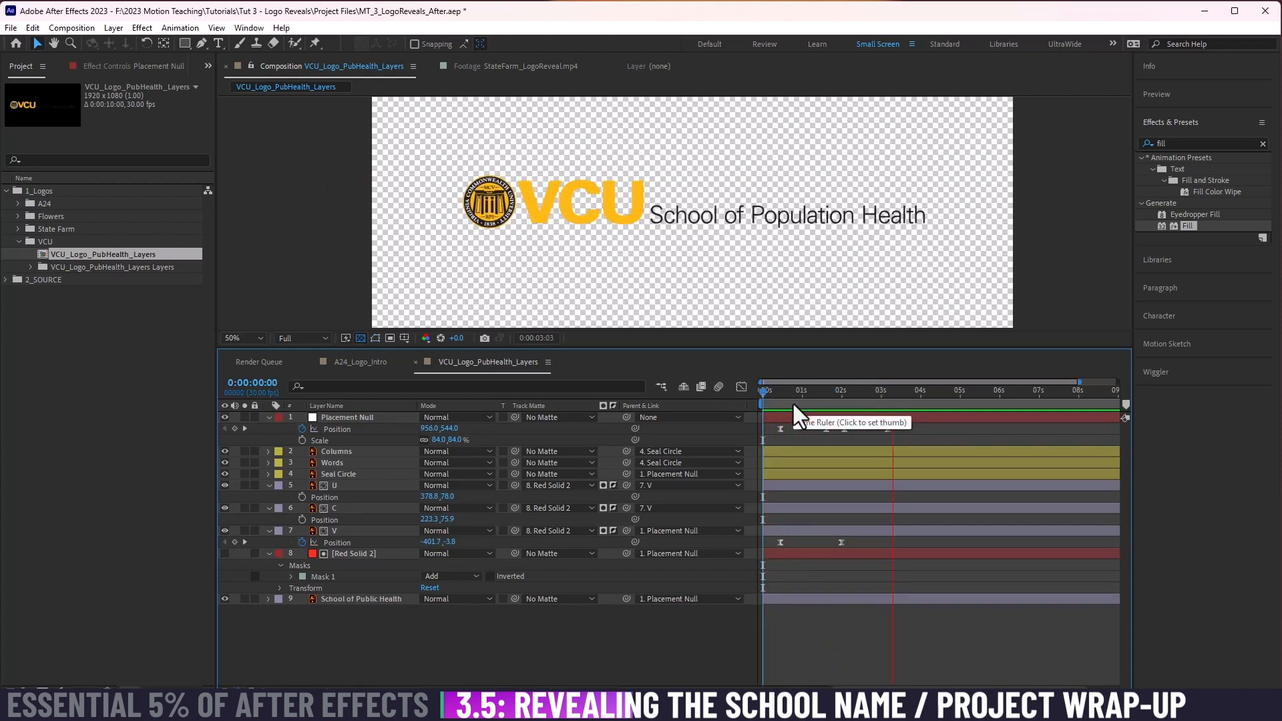
key(space)
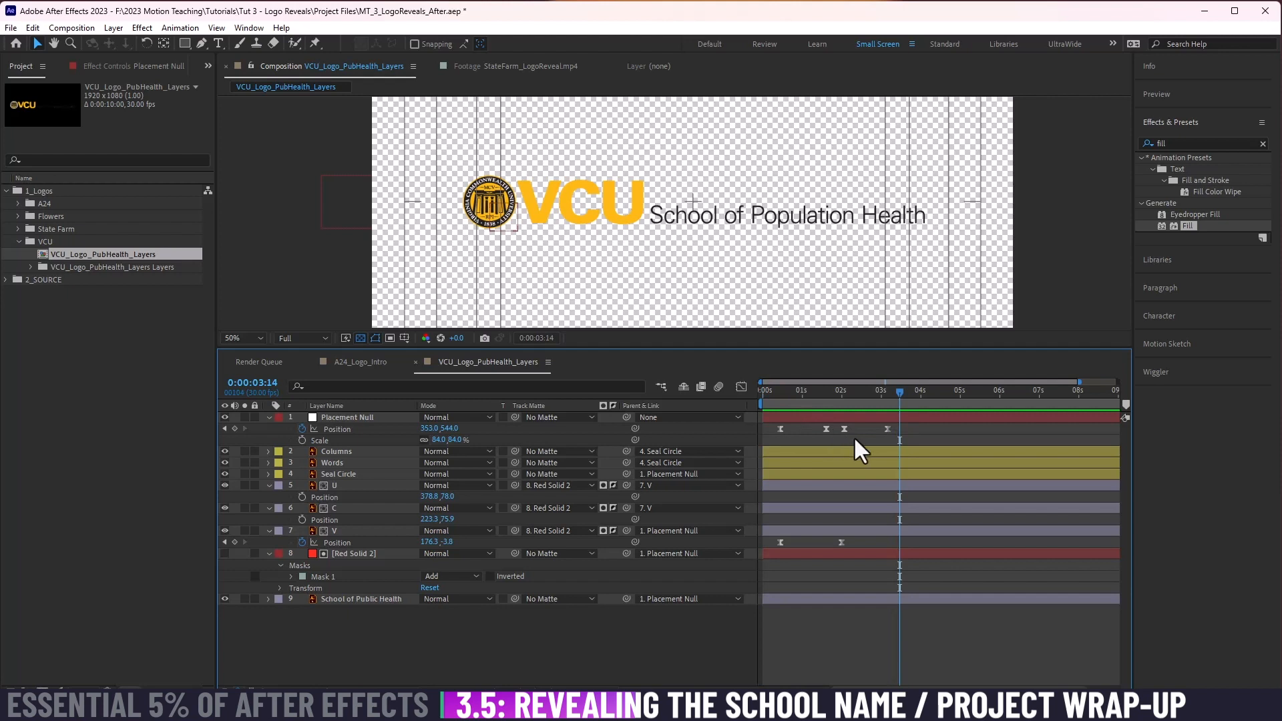
Step: Create a 1920 by 1080 px red solid and place it below the School of Public Health layer, with the playhead at 0:00:03:16
drag(824, 396, 902, 402)
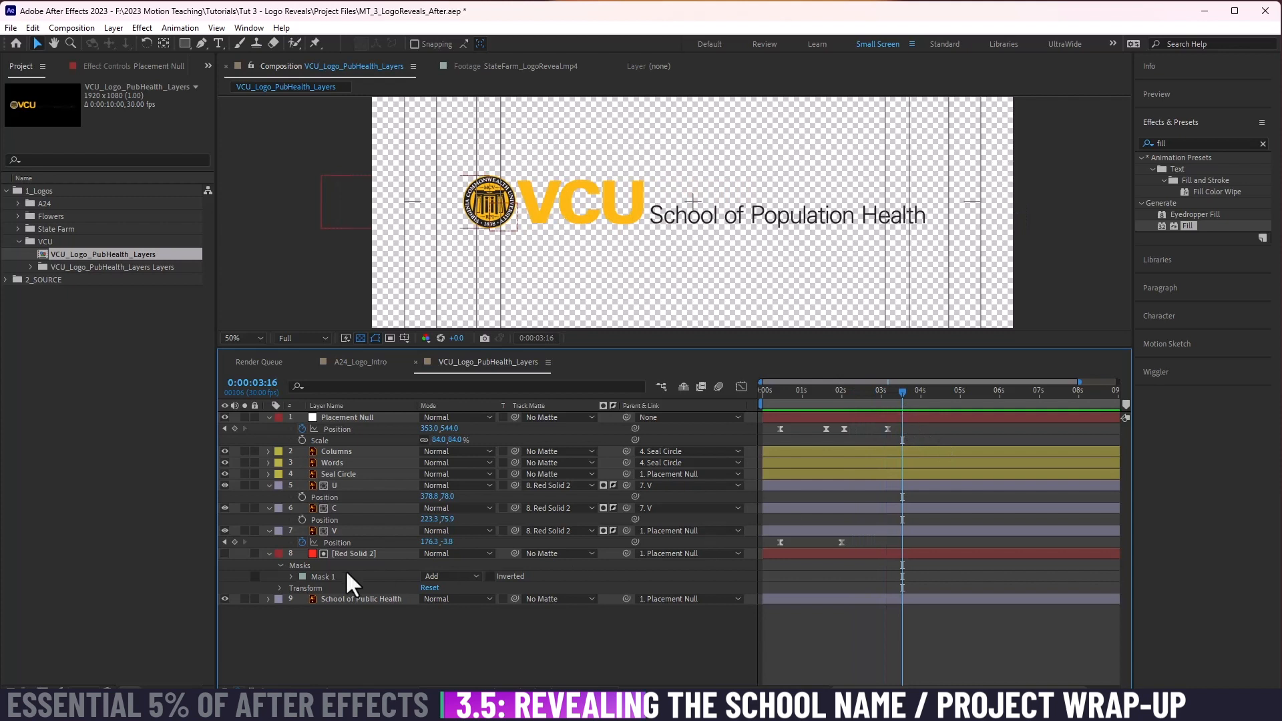
click(356, 599)
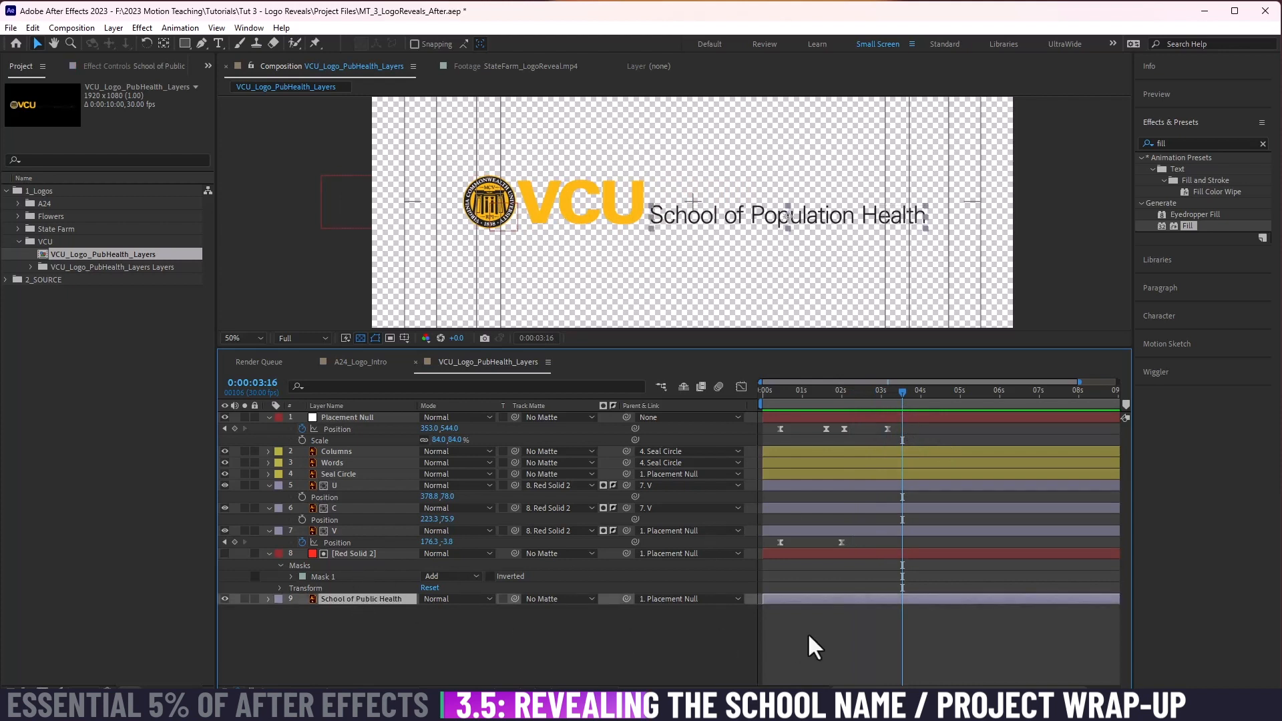
click(357, 553)
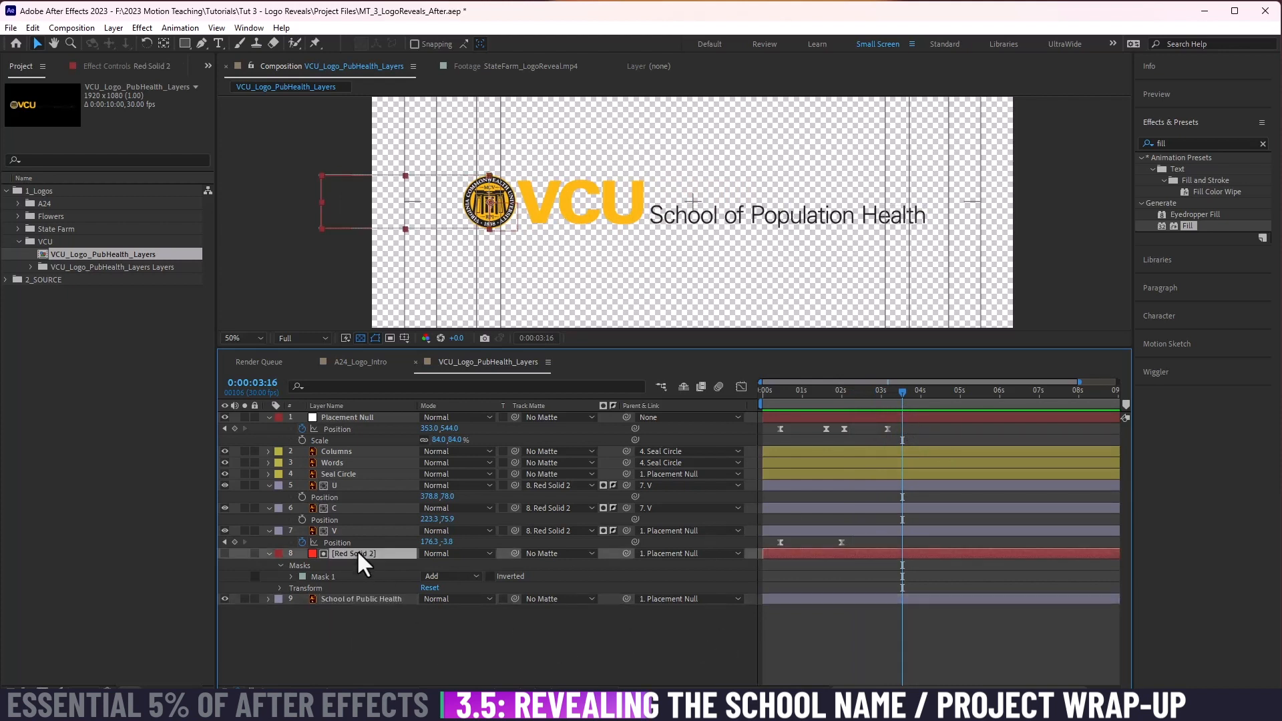
click(386, 621)
key(ctrl+y)
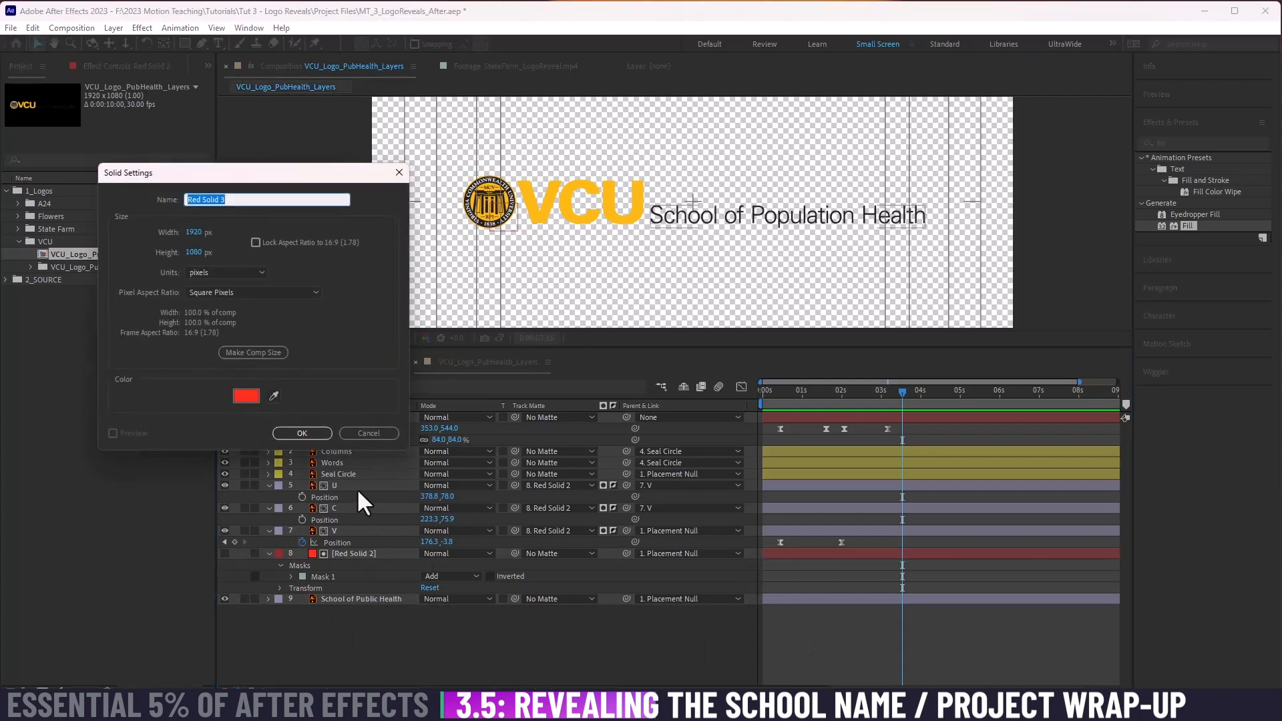
click(311, 431)
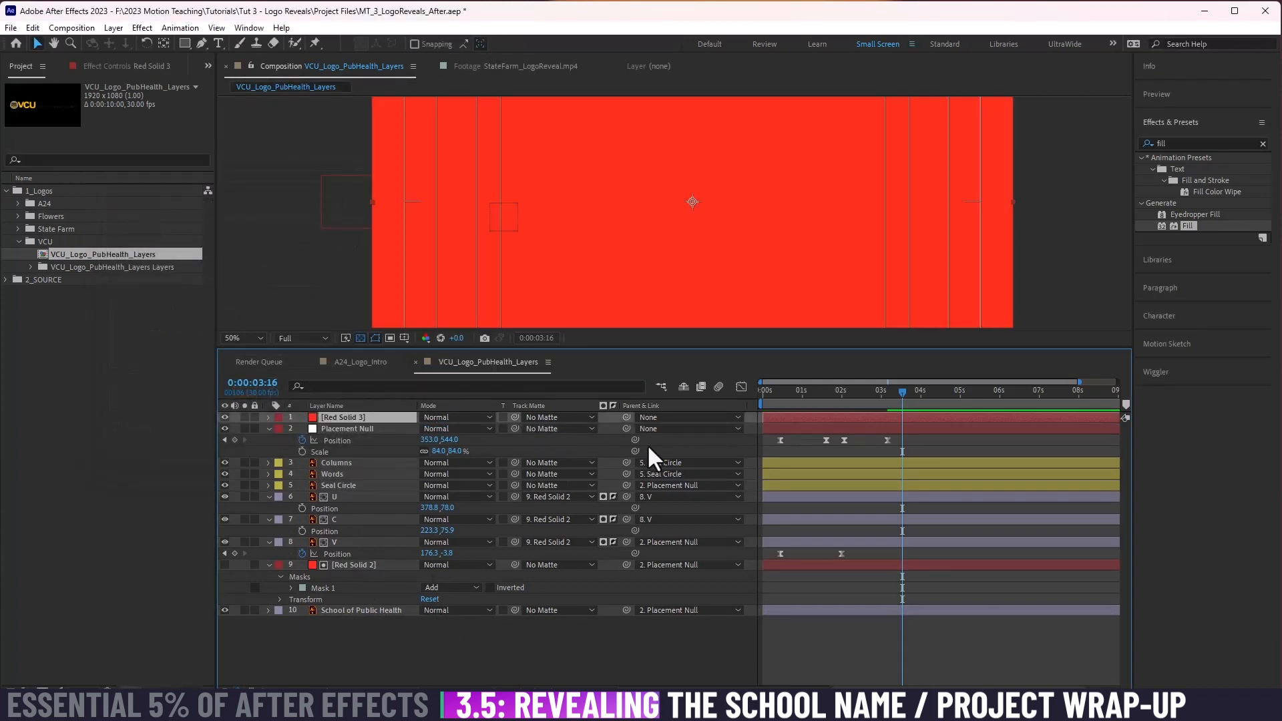
drag(365, 420, 374, 620)
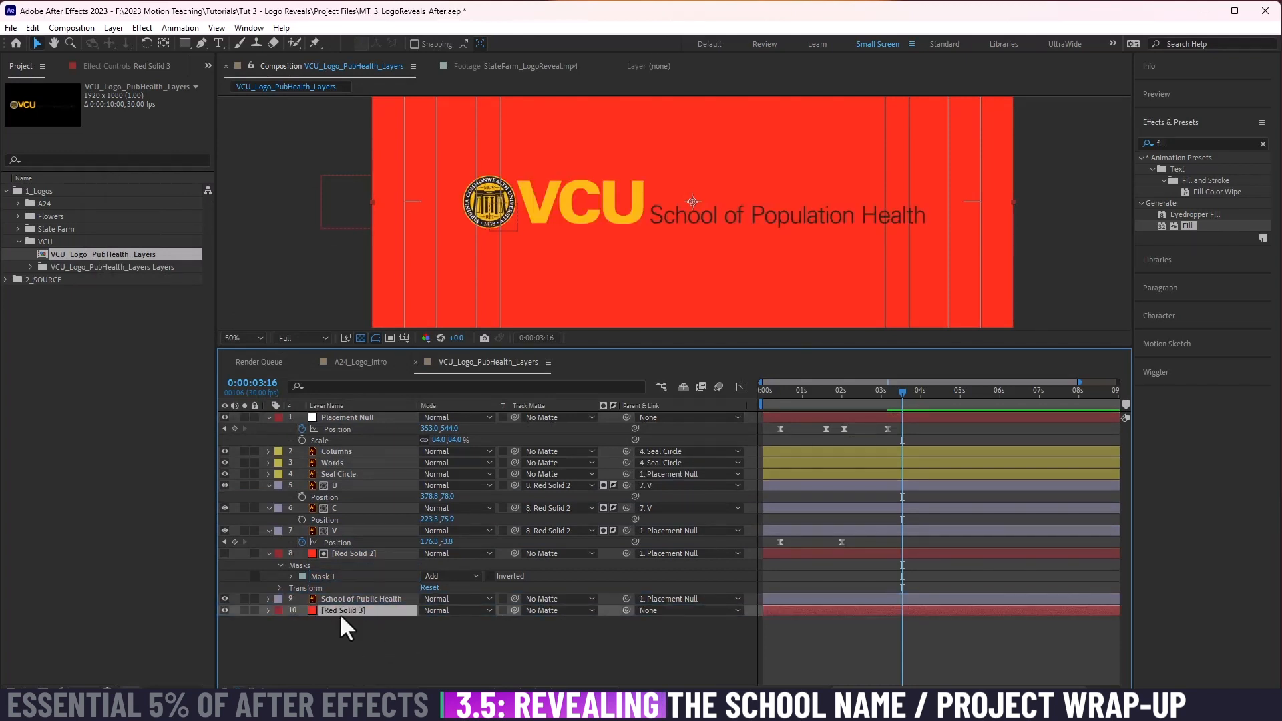
Step: Mask the new red solid with a rectangle around the school name text, and parent it to Placement Null
click(185, 43)
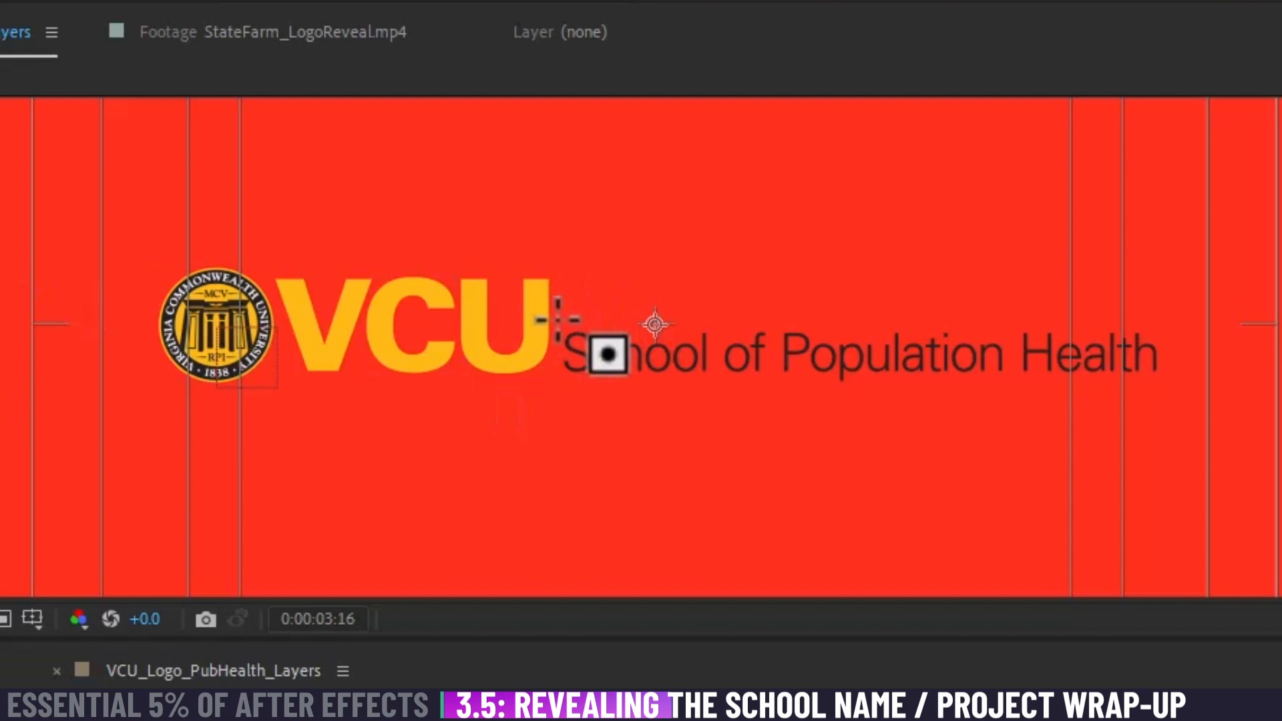
mouse_move(556, 317)
mouse_down()
mouse_move(1145, 360)
mouse_move(1208, 381)
mouse_move(1175, 379)
mouse_move(1173, 398)
mouse_move(1180, 386)
mouse_move(1169, 386)
mouse_up()
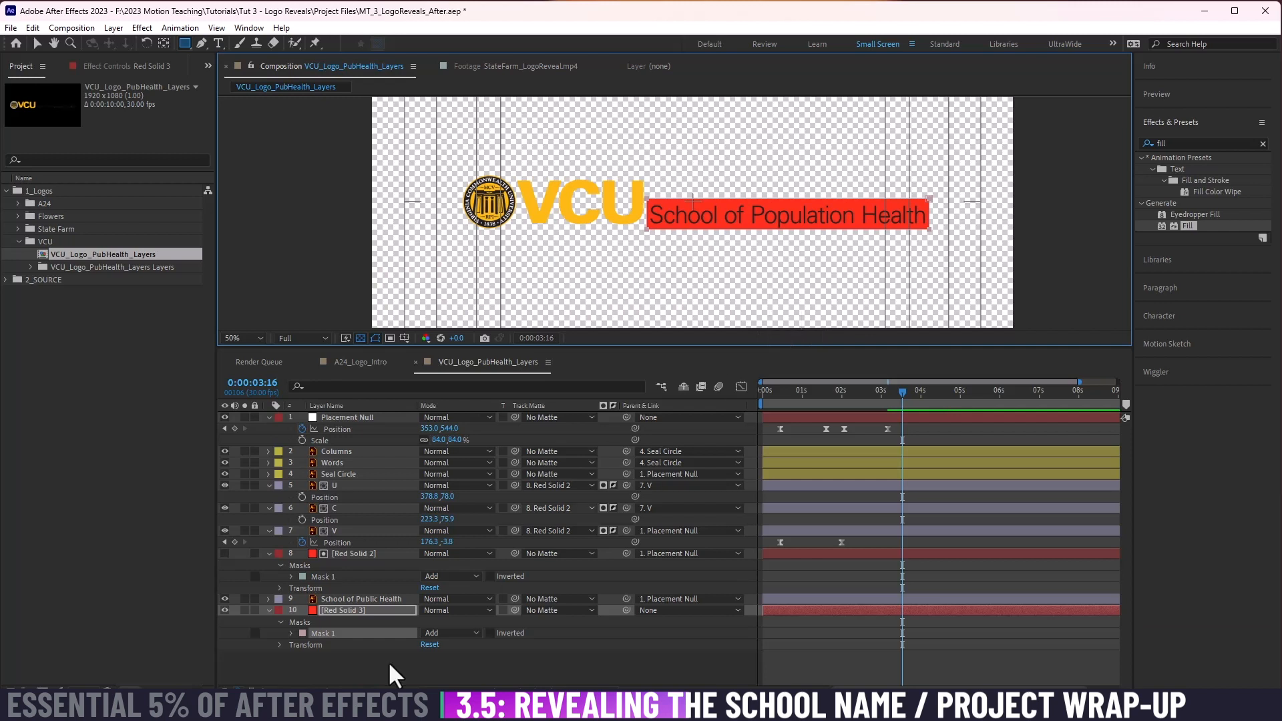
key(v)
drag(626, 610, 383, 420)
click(383, 419)
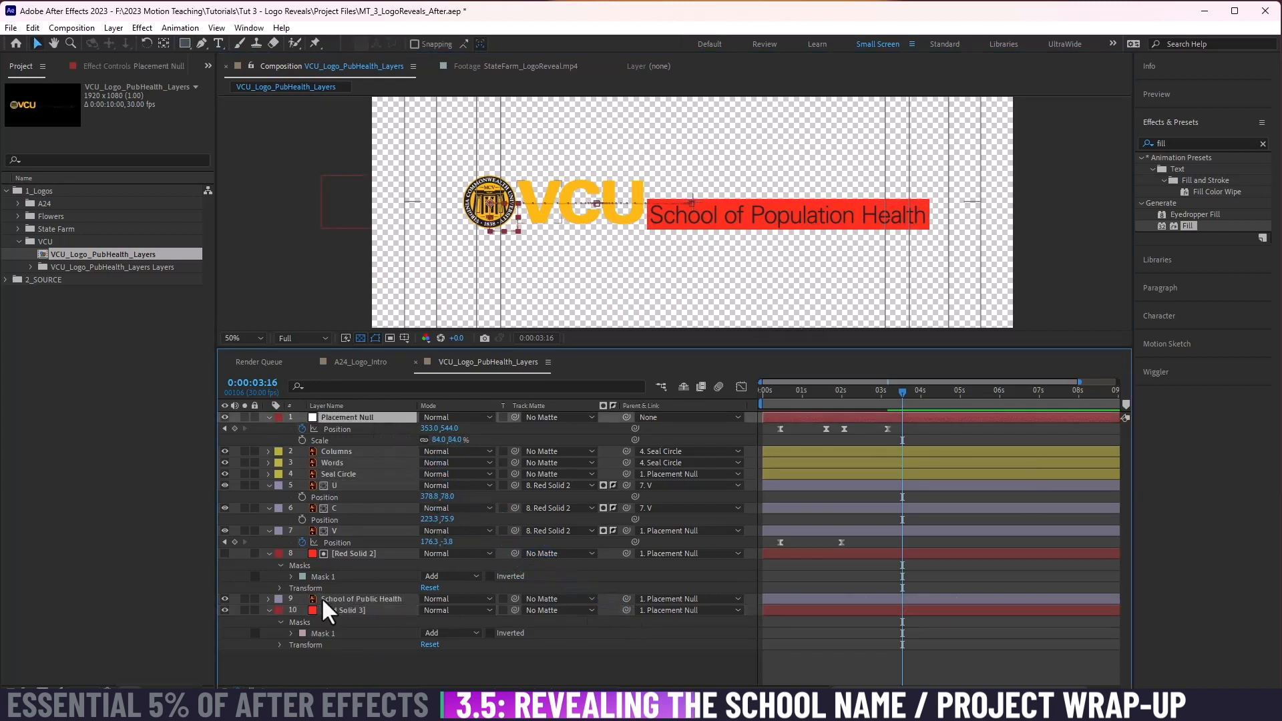
Step: Rename the two red solids VCU Matte and Text Matte, and assign Text Matte as the School of Public Health layer's track matte
click(339, 611)
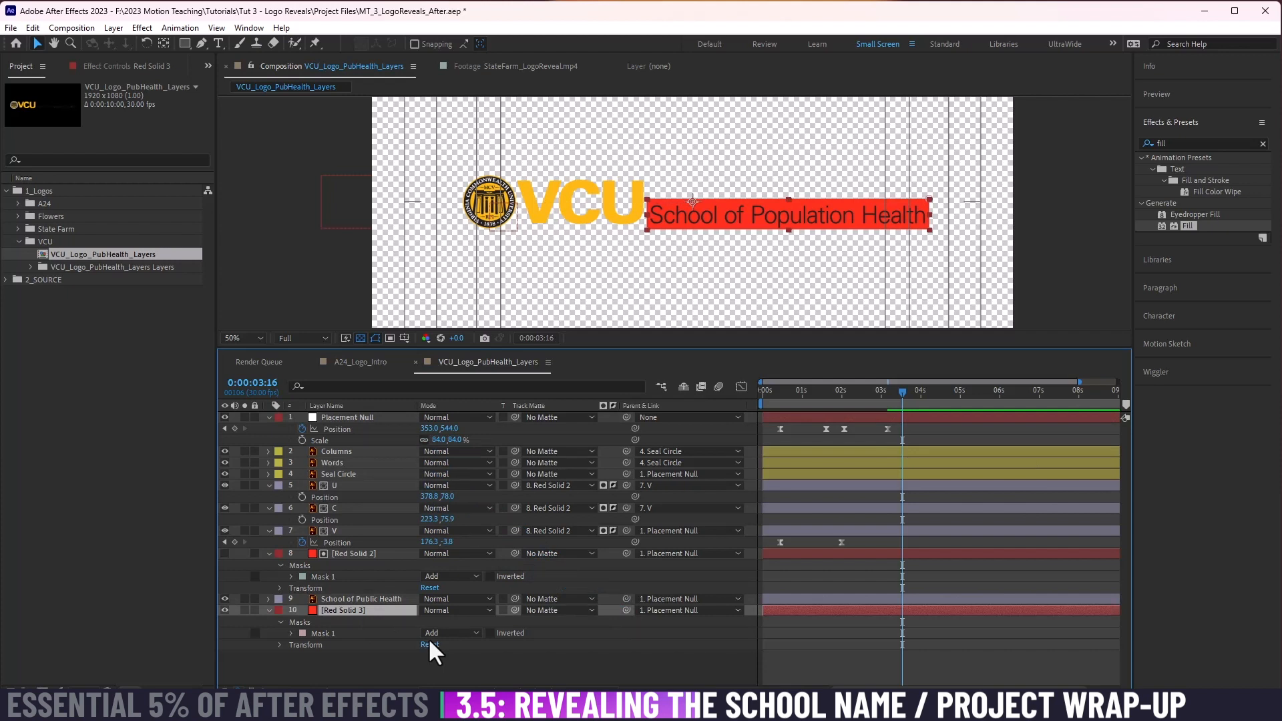
key(Return)
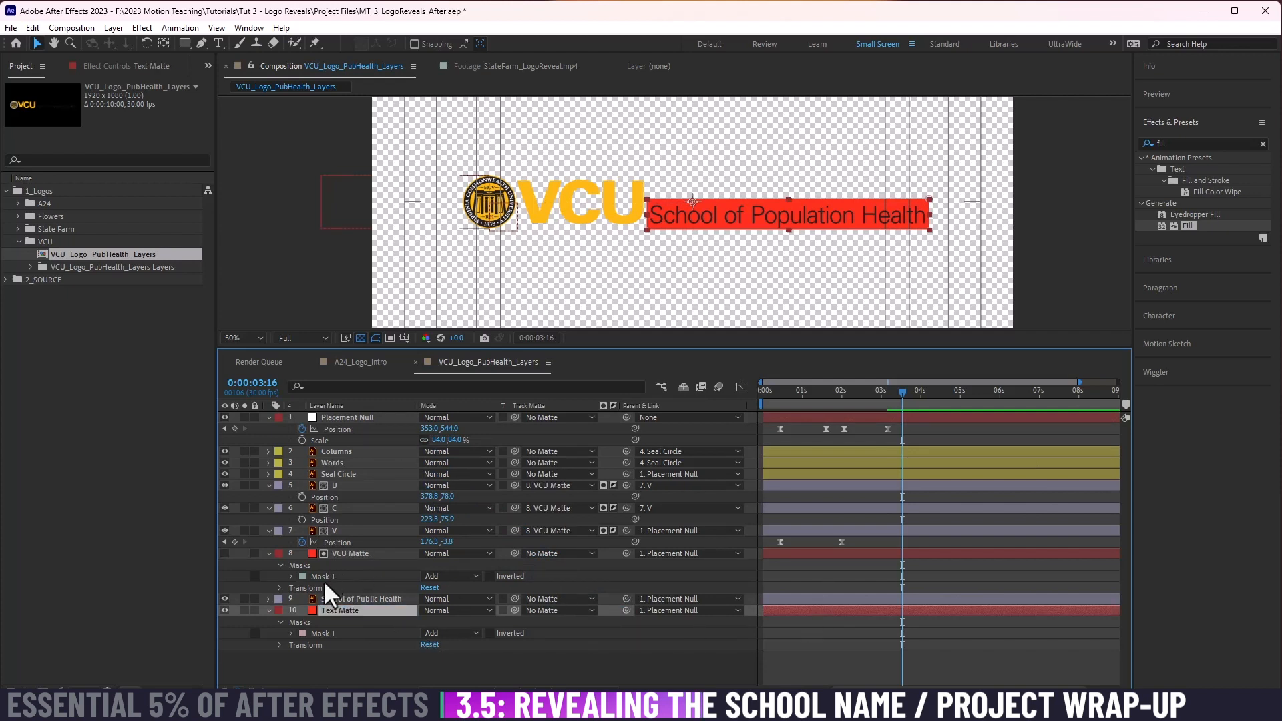
click(351, 599)
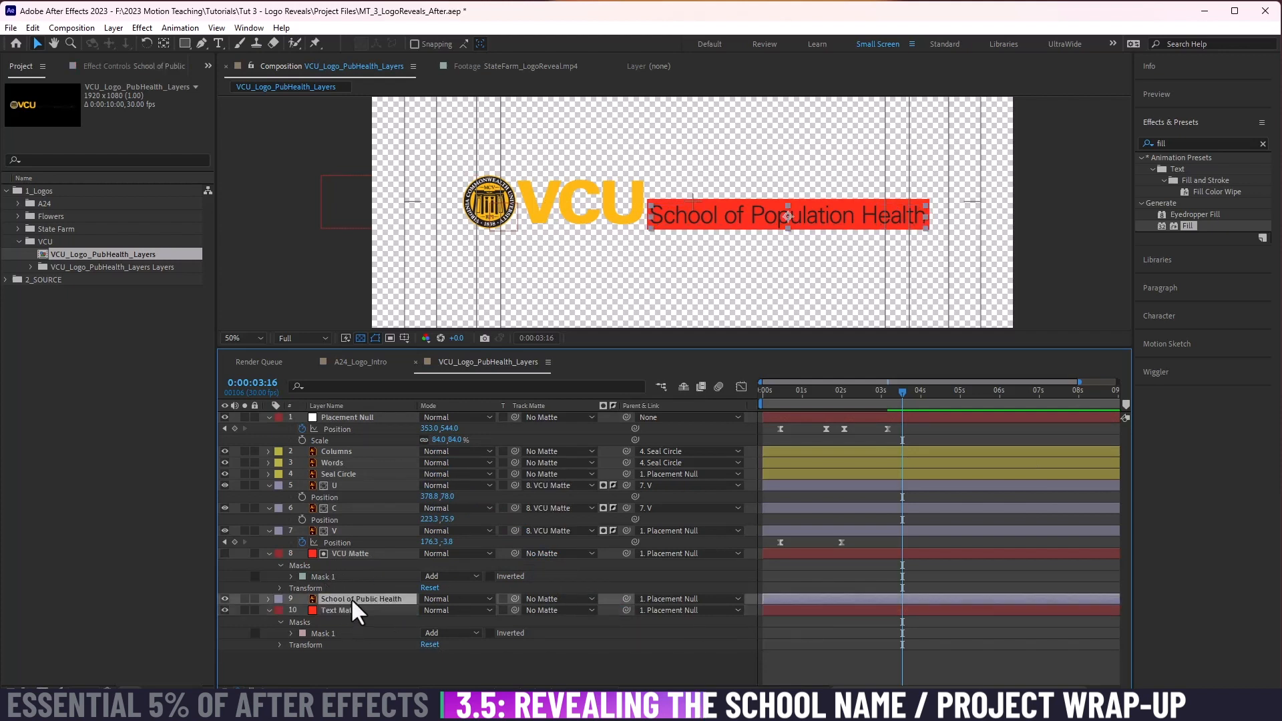
drag(515, 599, 498, 610)
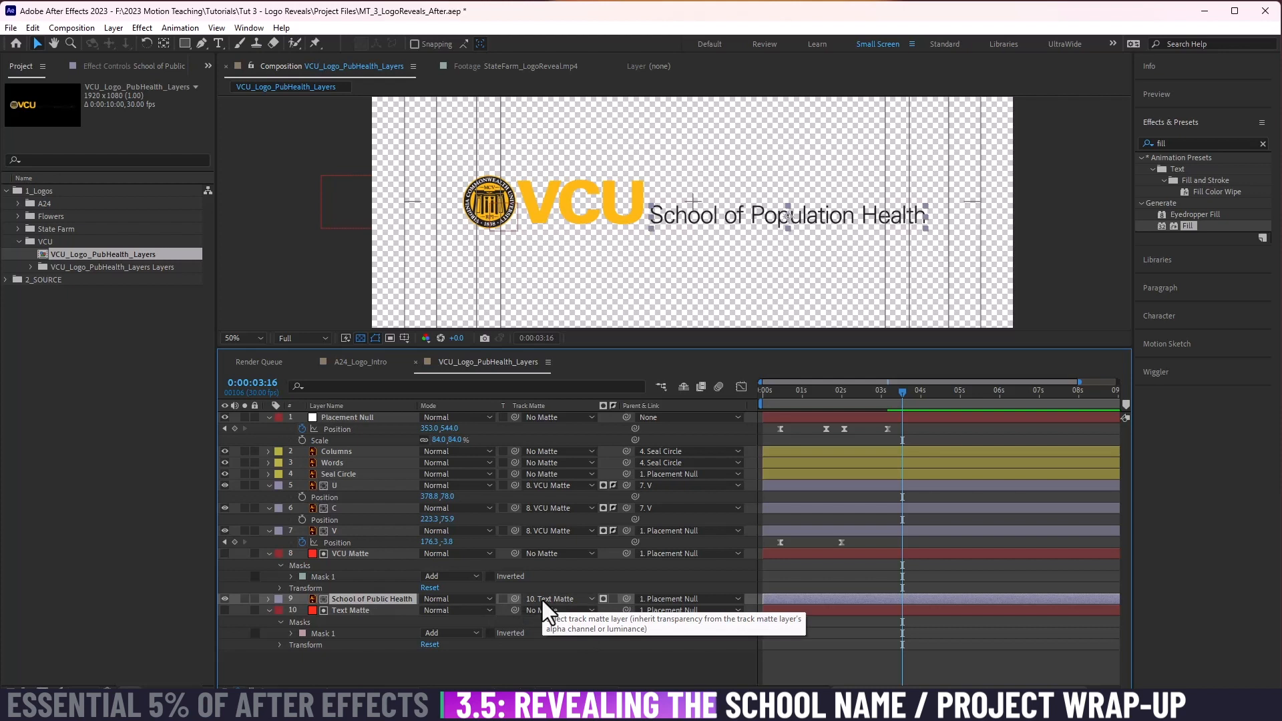
Step: Add a Position keyframe to the School of Public Health layer at 0:00:03:16, and move it about 10 frames earlier
click(386, 610)
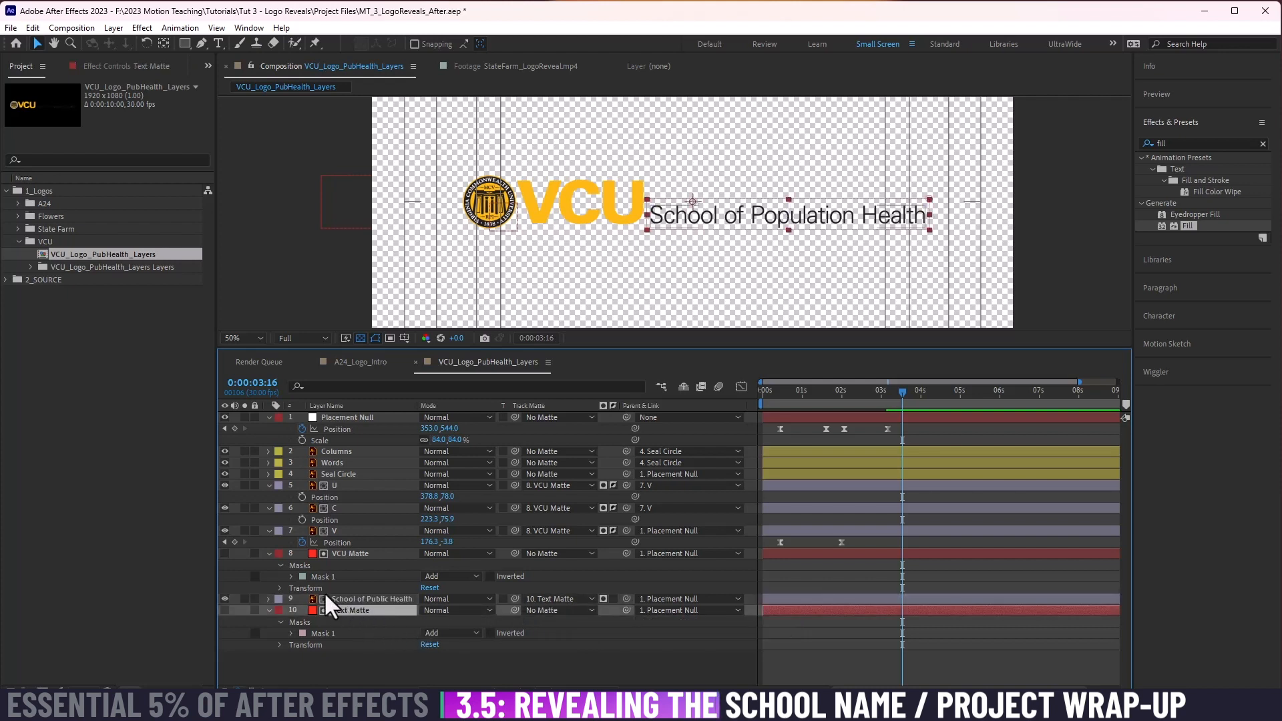
click(343, 599)
key(p)
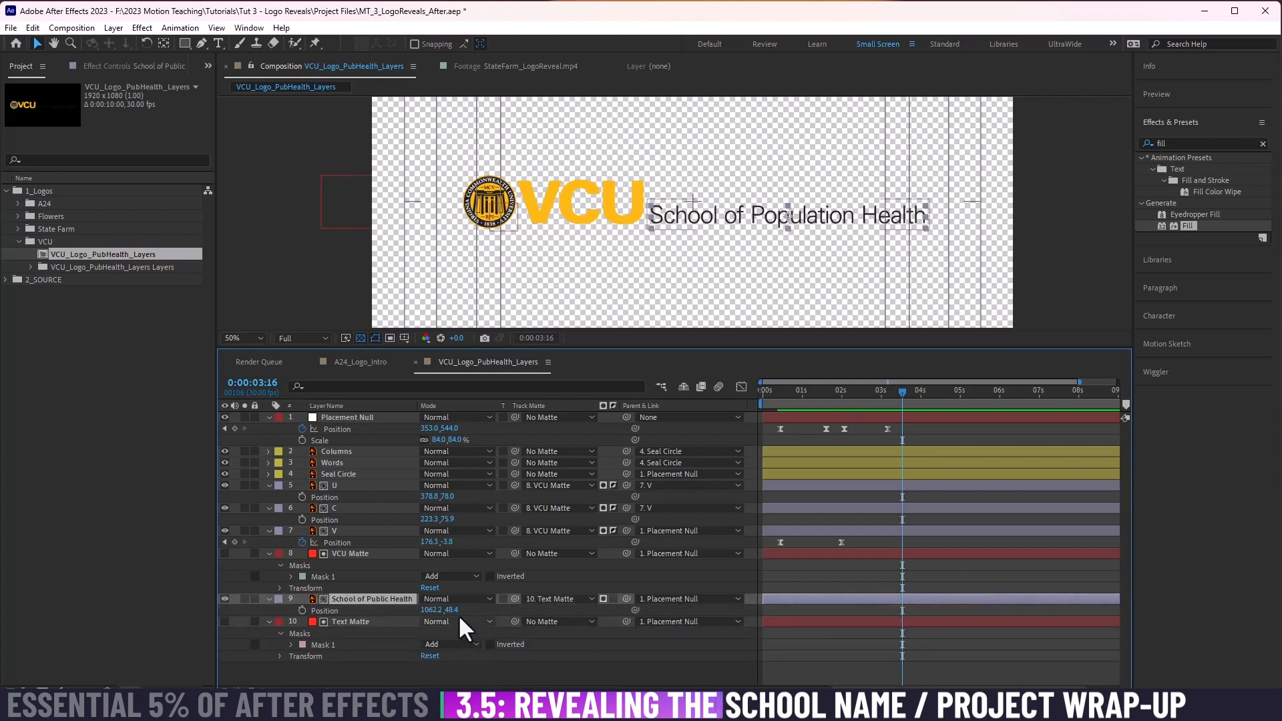
mouse_move(457, 614)
mouse_down()
mouse_move(533, 599)
mouse_move(475, 600)
mouse_up()
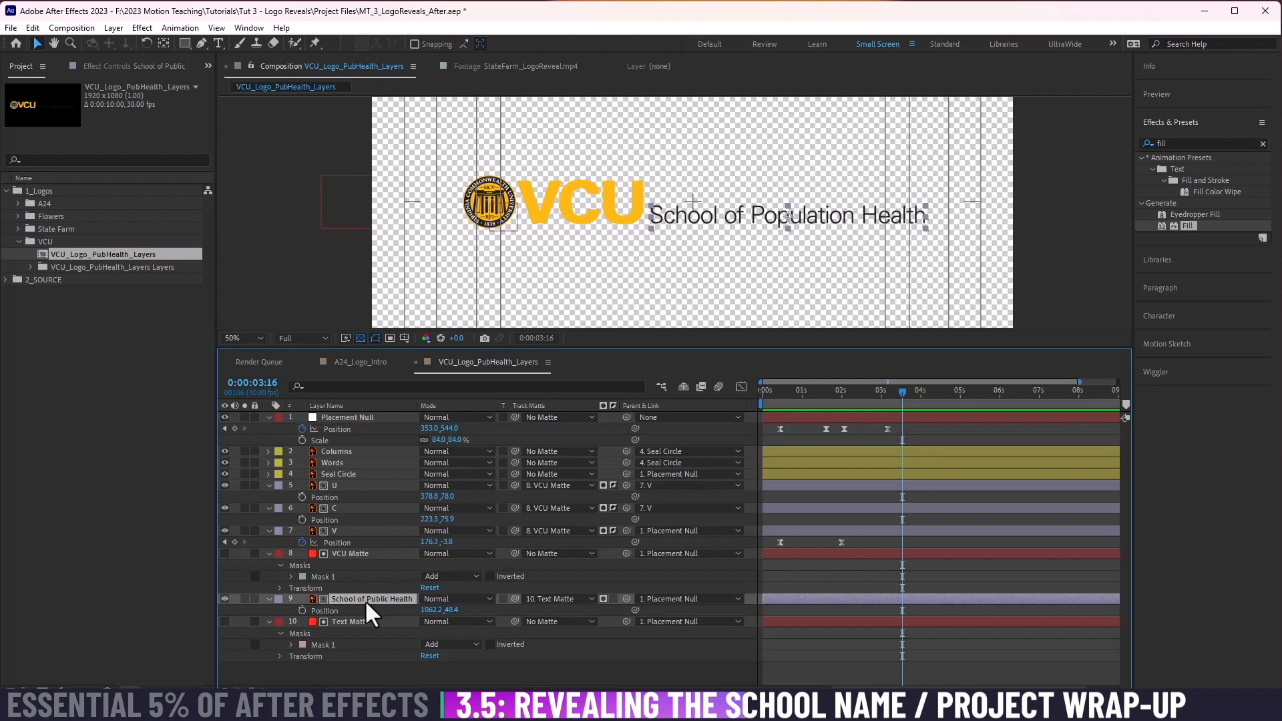
click(303, 610)
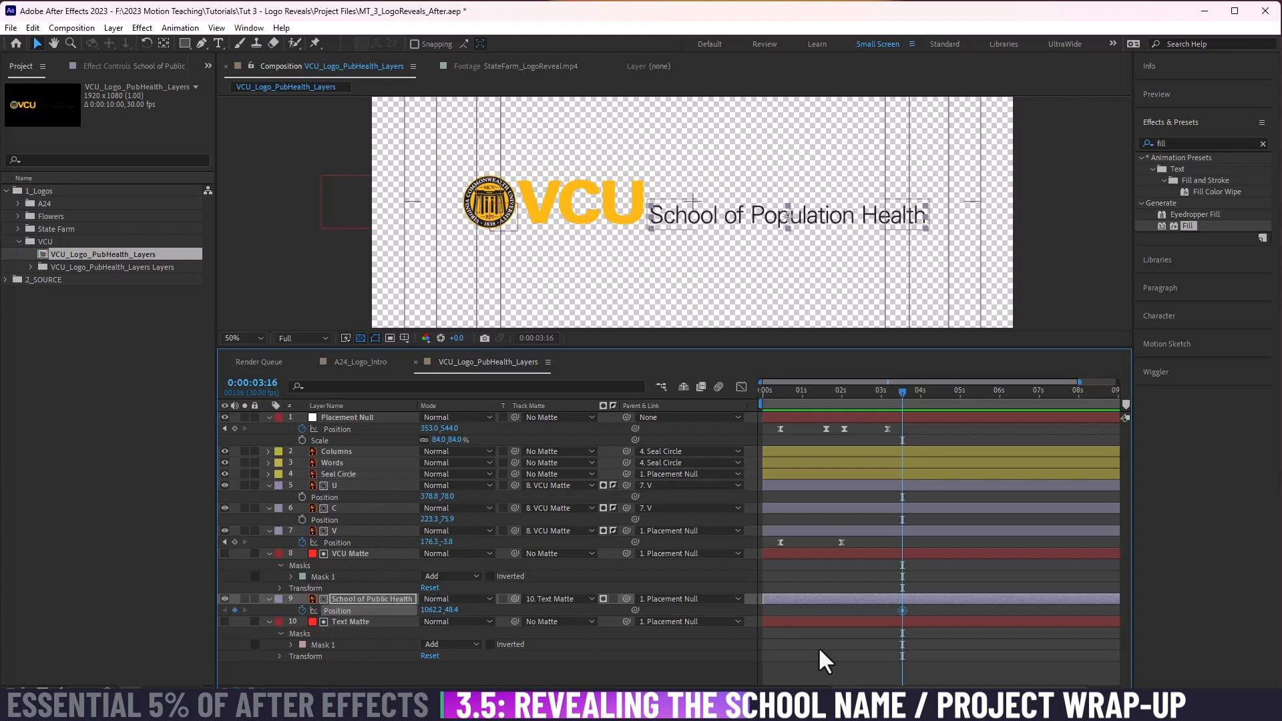
drag(899, 609, 887, 611)
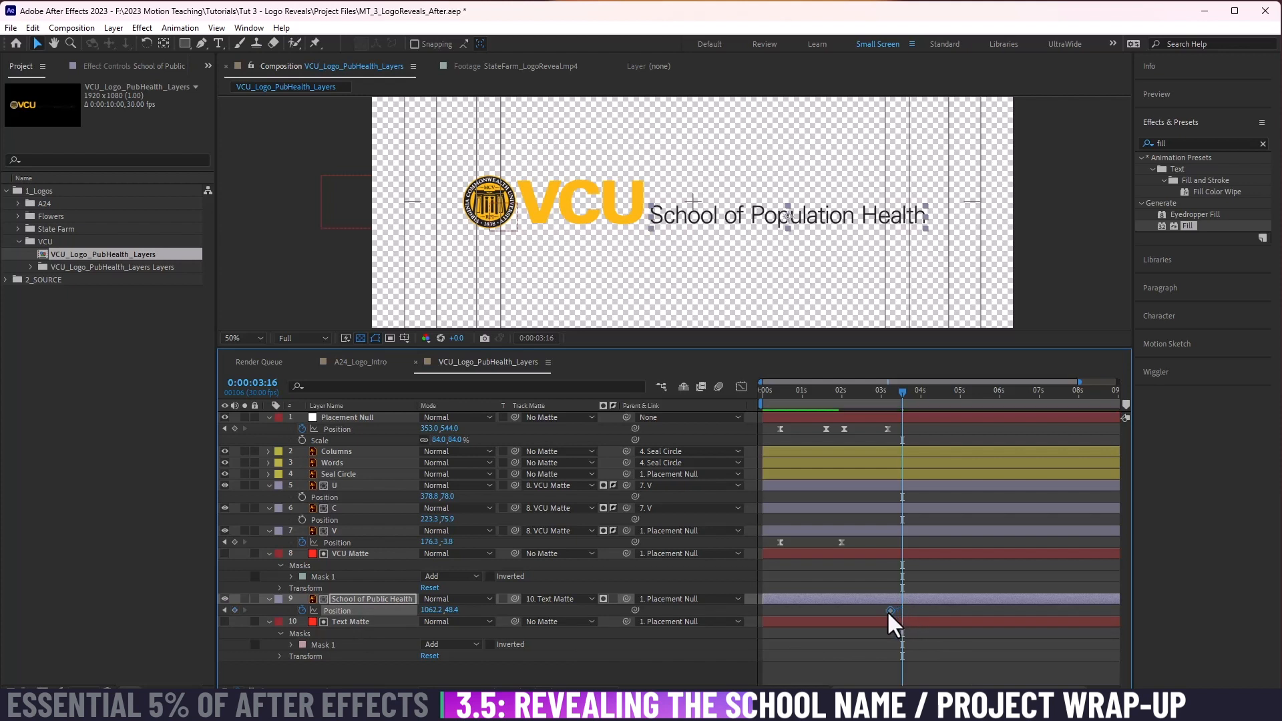
Step: At 0:00:02:09, set the School of Public Health layer's Position to 1062.2, 151.4, and preview the rise
drag(899, 391, 851, 399)
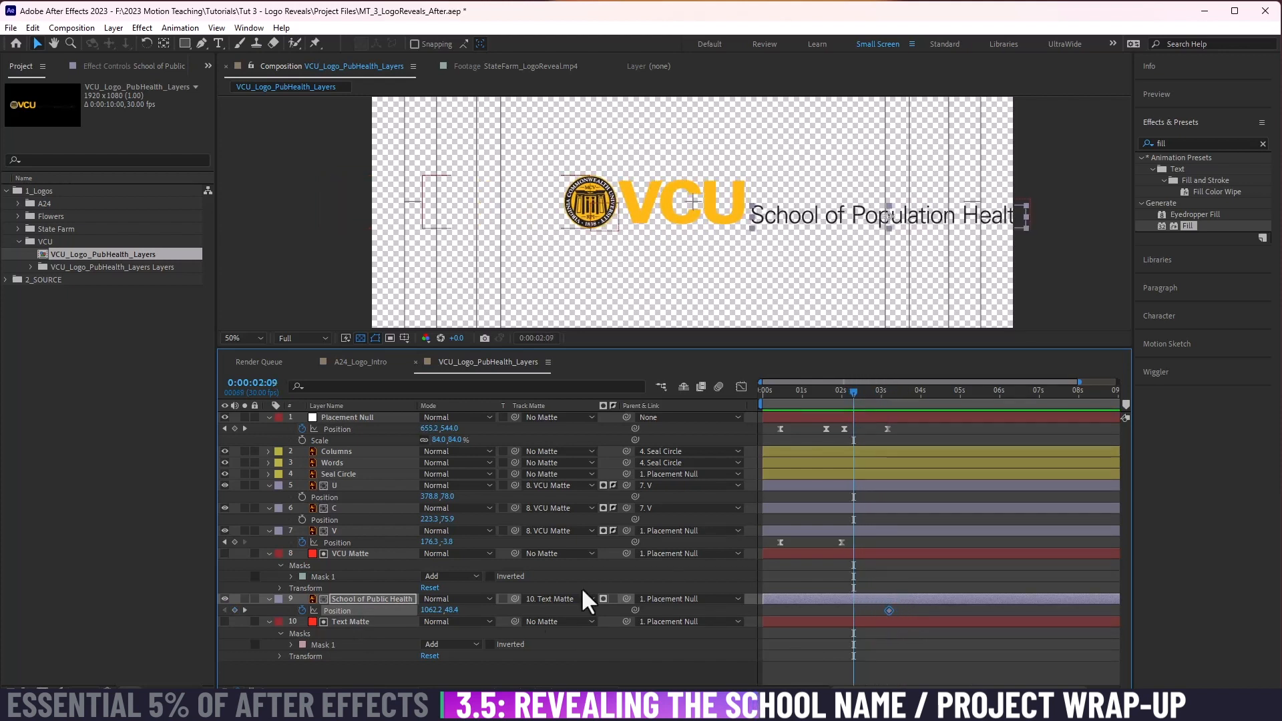
drag(453, 609, 519, 609)
key(space)
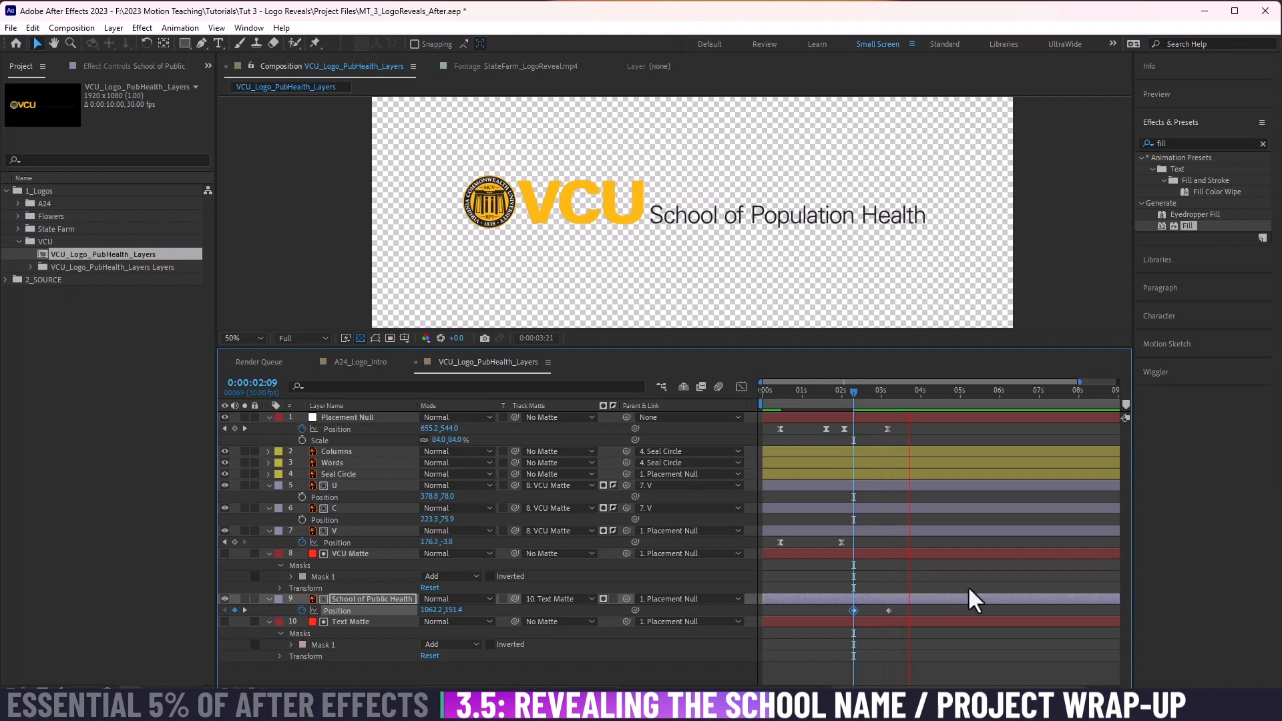
Step: Apply Easy Ease to the school name's Position keyframes, and lengthen the last keyframe's incoming influence in the speed graph for a slower finish
click(741, 386)
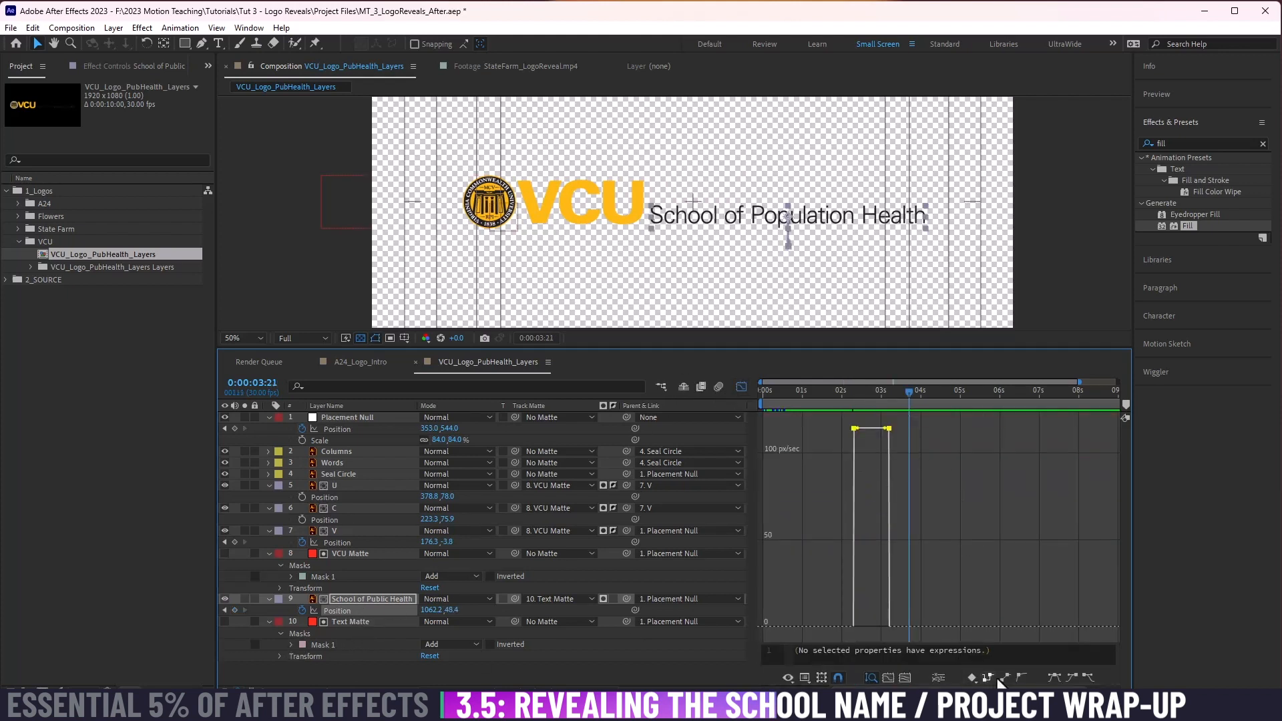
click(1055, 678)
click(896, 601)
click(858, 627)
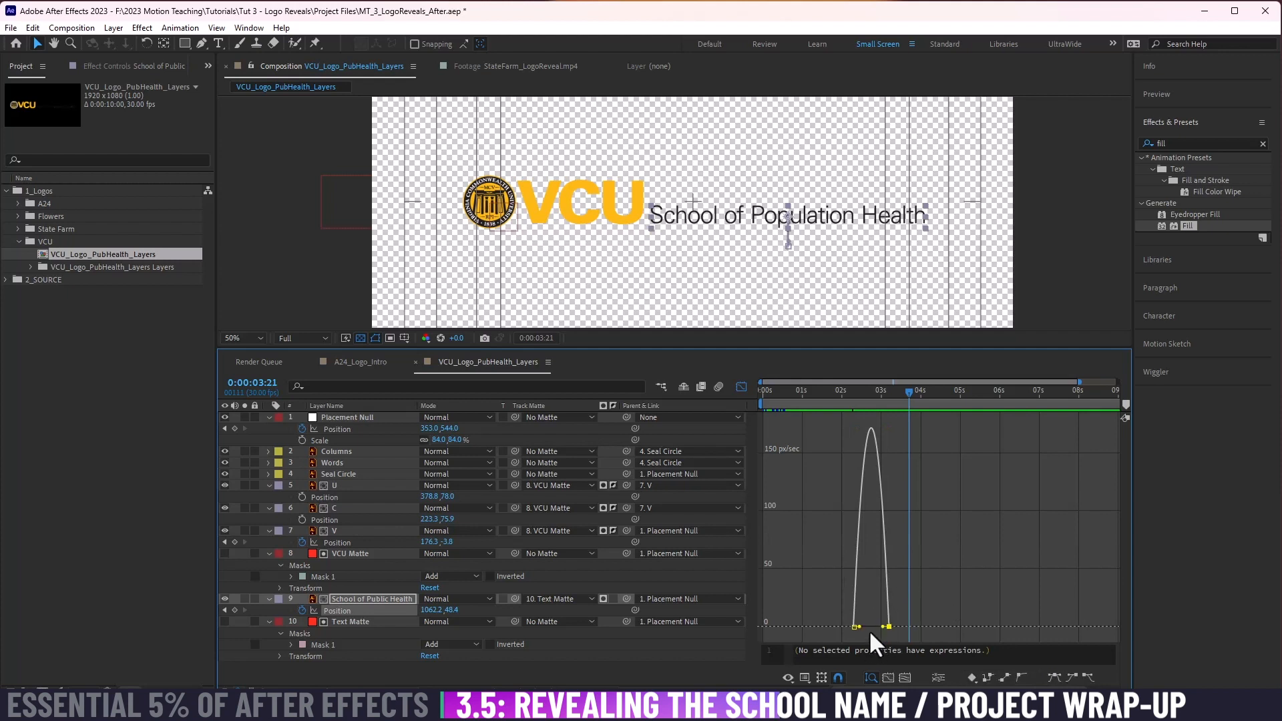
click(873, 612)
click(891, 626)
drag(884, 627, 874, 628)
Step: Preview the eased school name reveal from 0:00:02:01, and return from the graph editor to the layer bars
click(841, 390)
key(space)
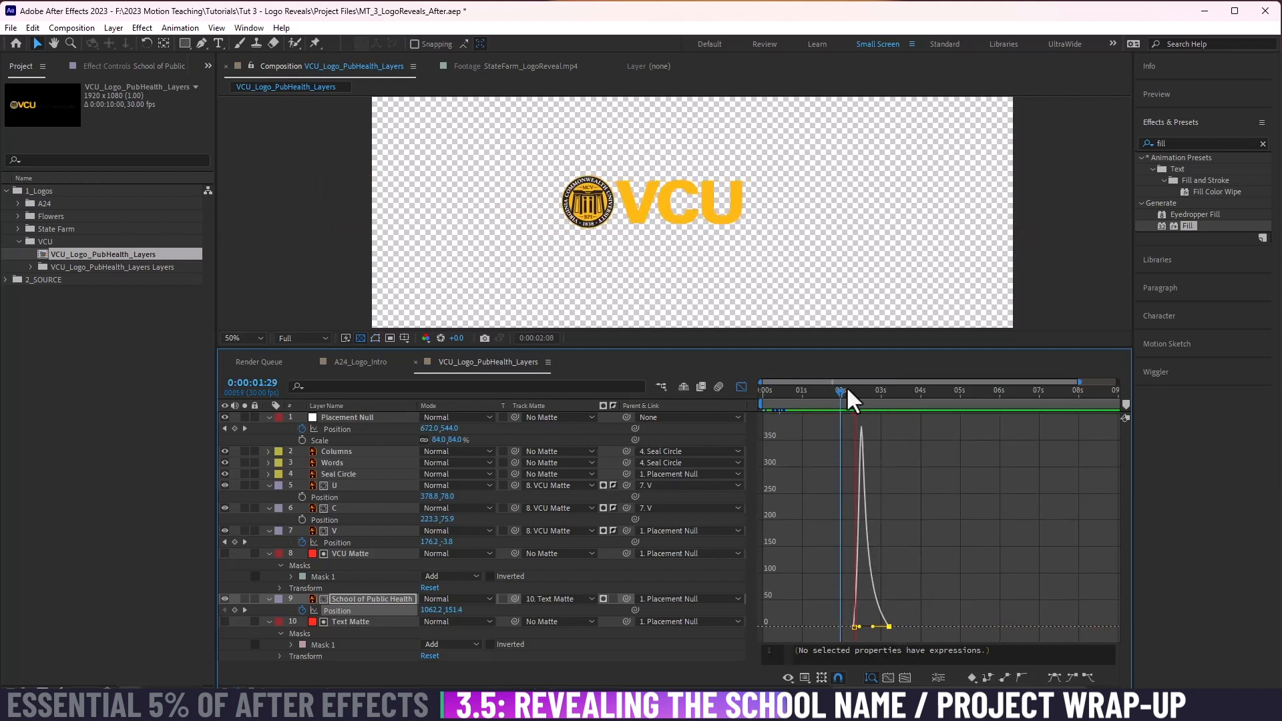
click(843, 393)
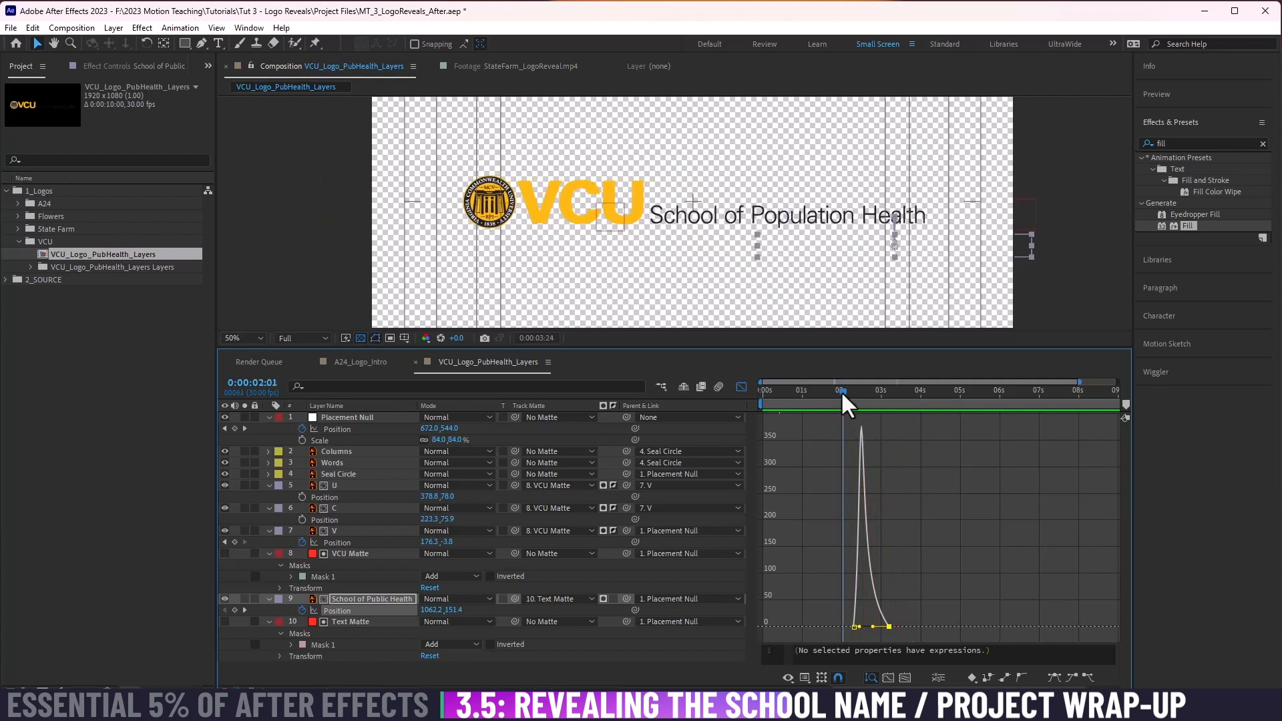
key(space)
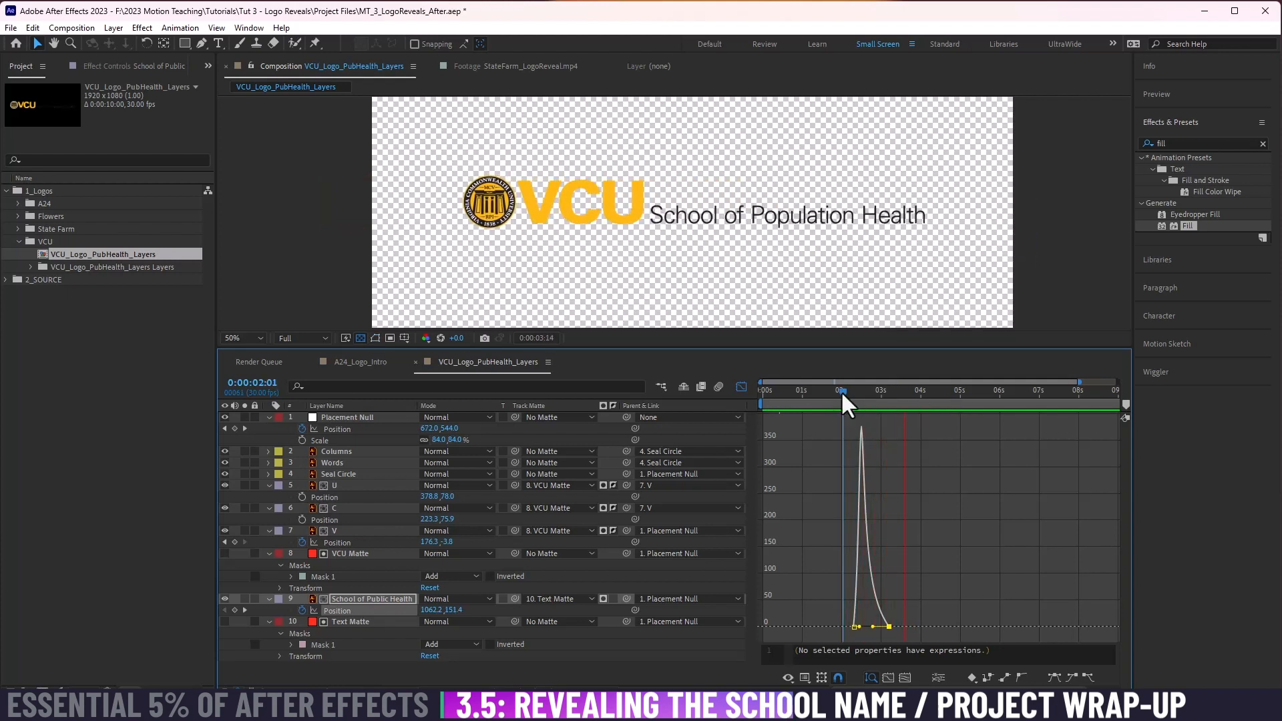
key(space)
key(shift+F3)
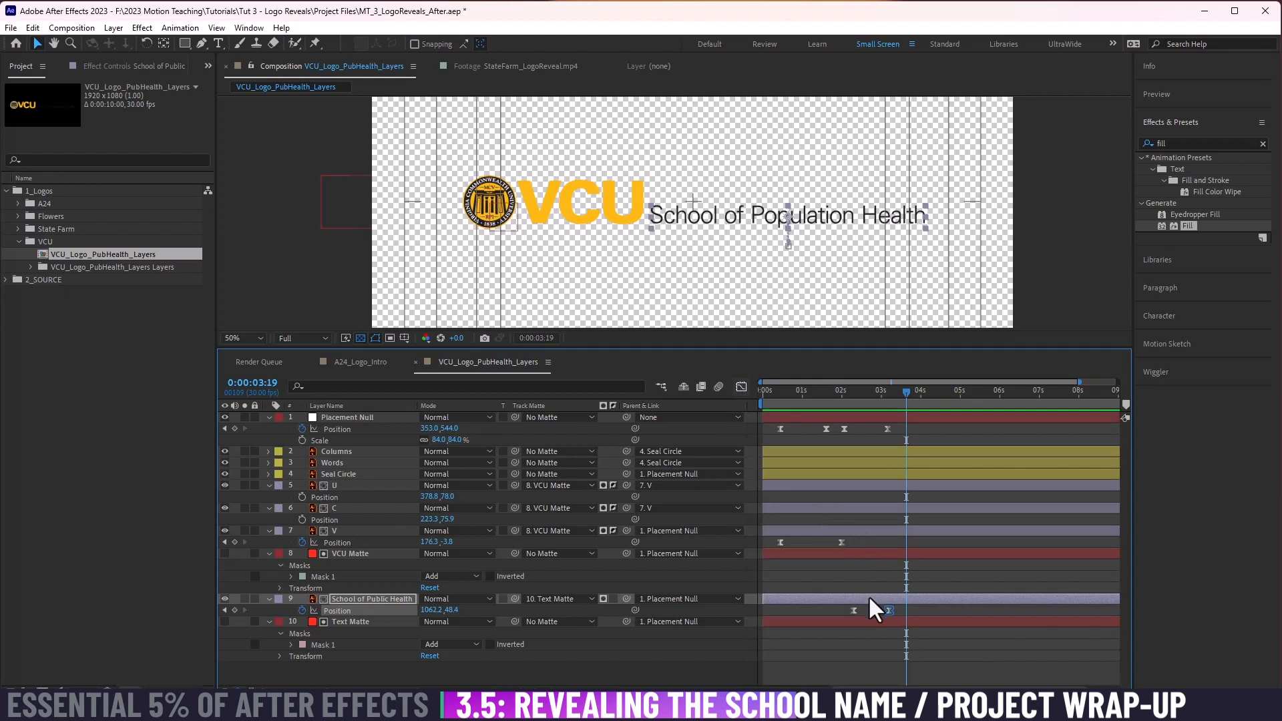
Step: Trim the School of Public Health layer's start to 0:00:02:10, and scrub ahead to 0:00:03:11
click(868, 595)
click(851, 395)
drag(852, 394, 855, 395)
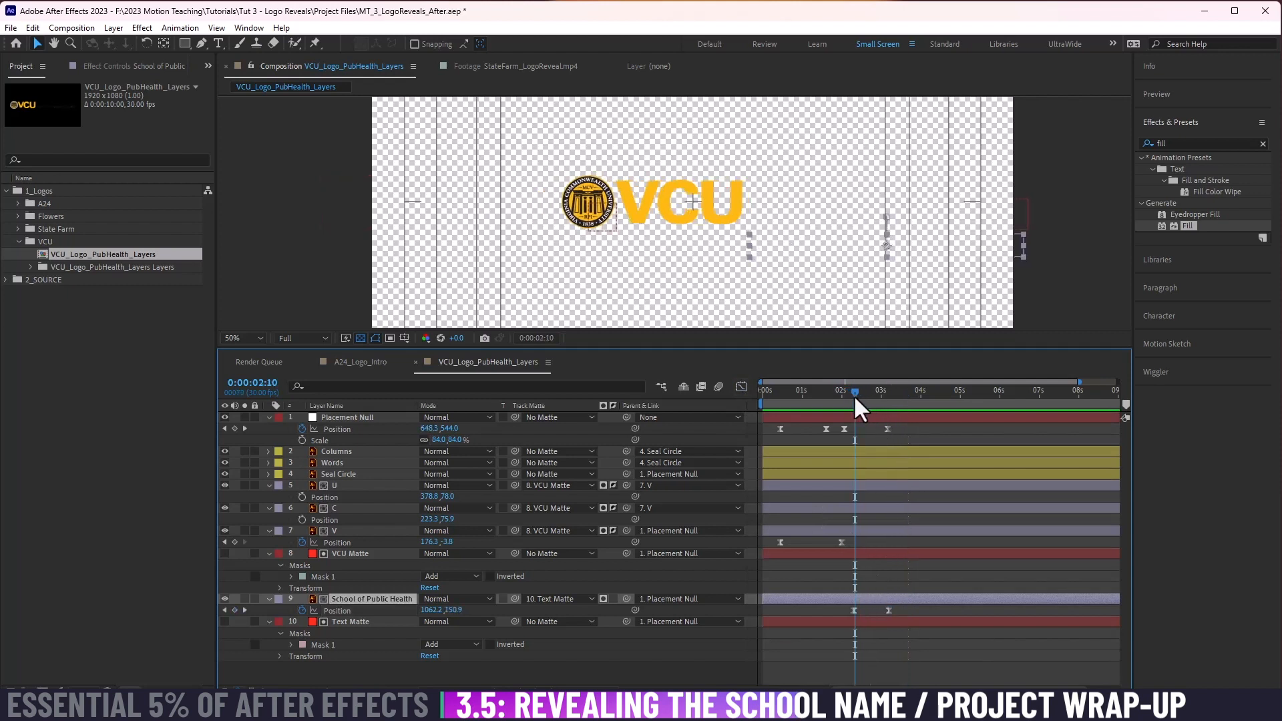
key(alt+bracketleft)
drag(858, 388, 896, 393)
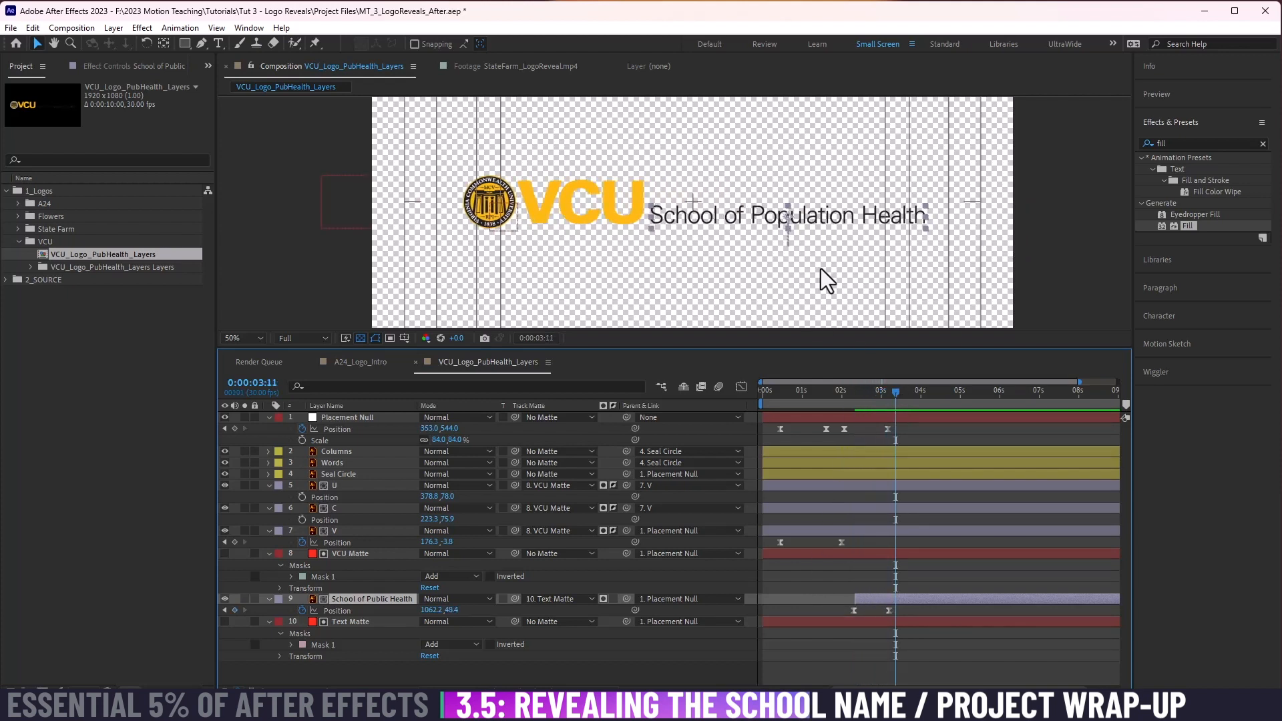
Step: Change the School of Public Health layer's label color to green and duplicate the layer three times
click(908, 590)
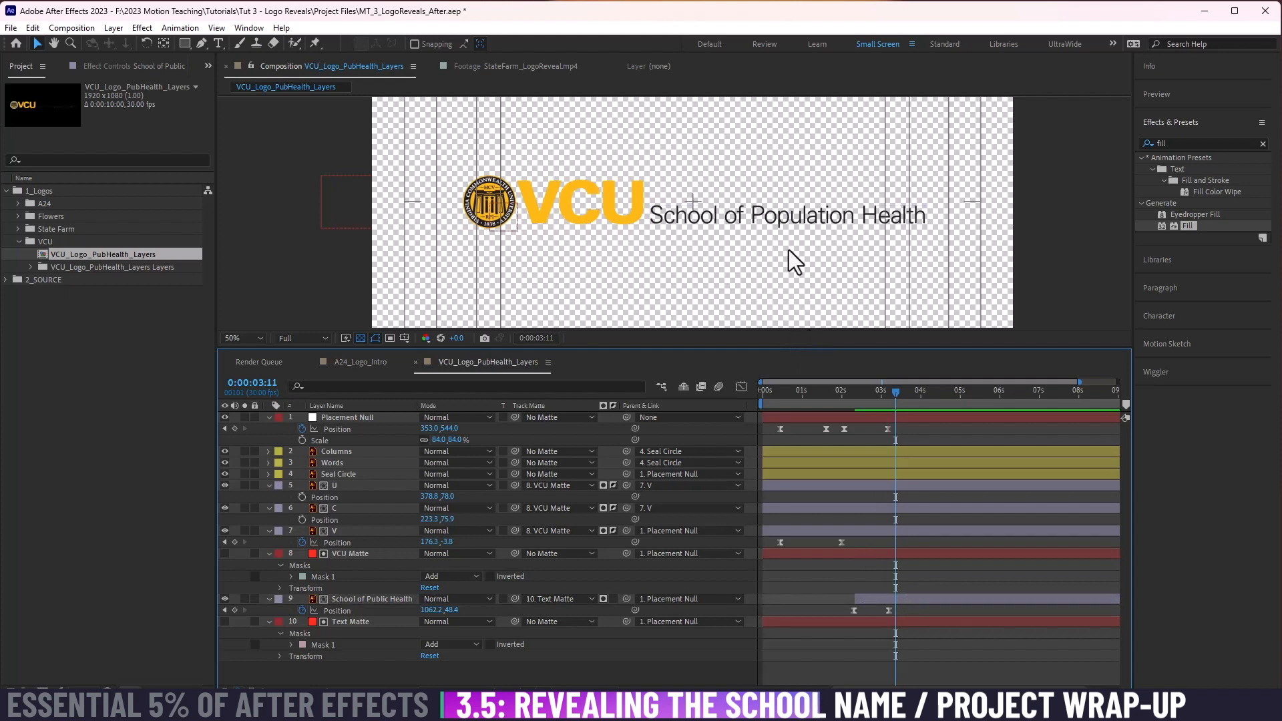
click(873, 598)
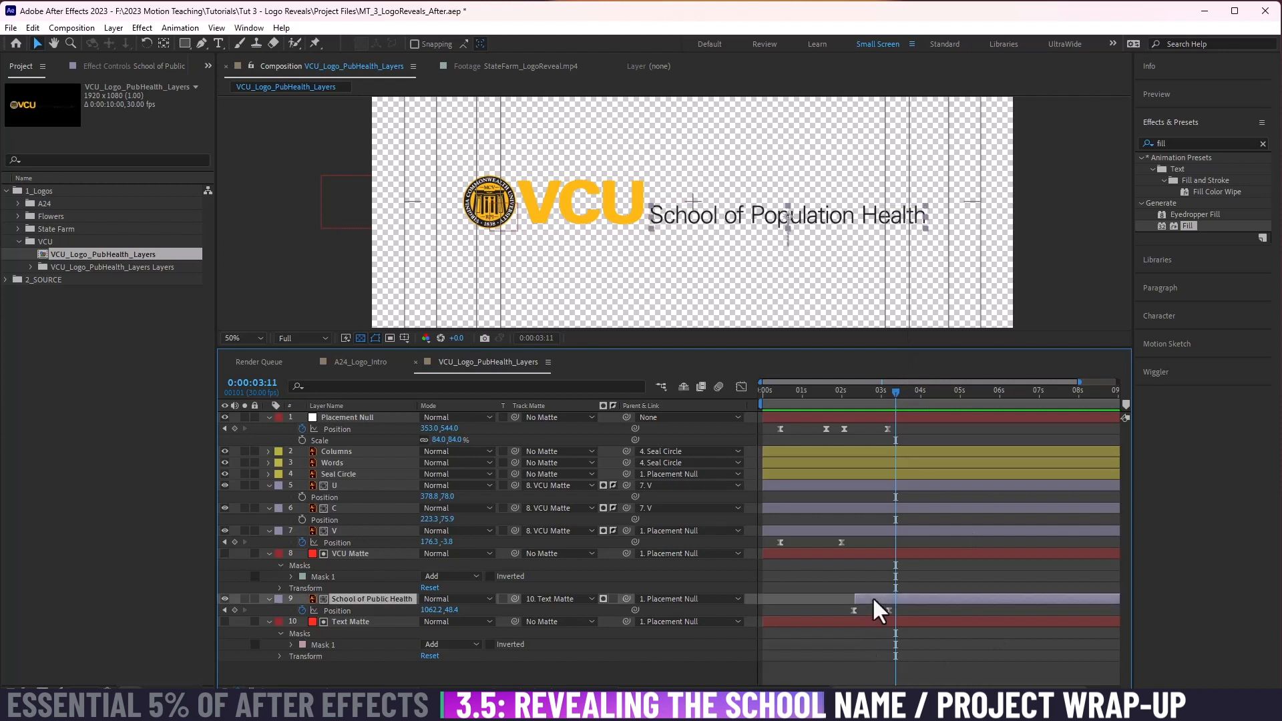
click(278, 599)
click(326, 473)
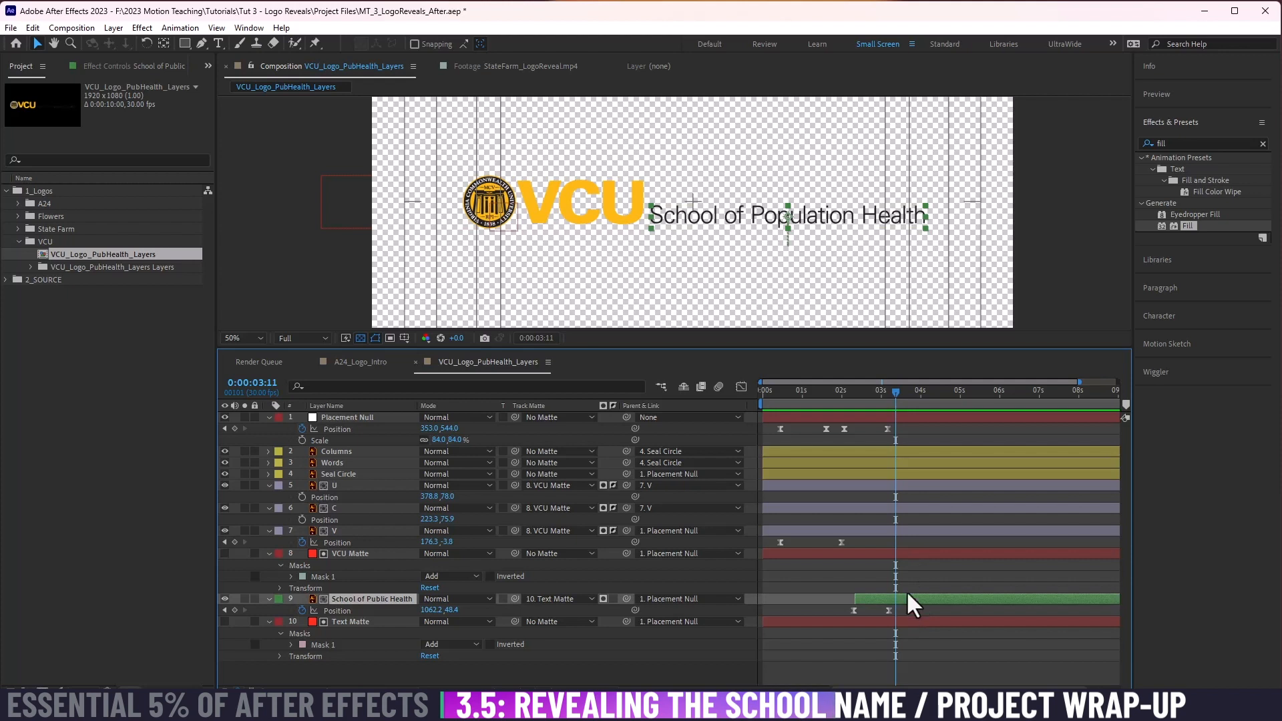
key(ctrl+d)
key(ctrl+d)
key(ctrl+d)
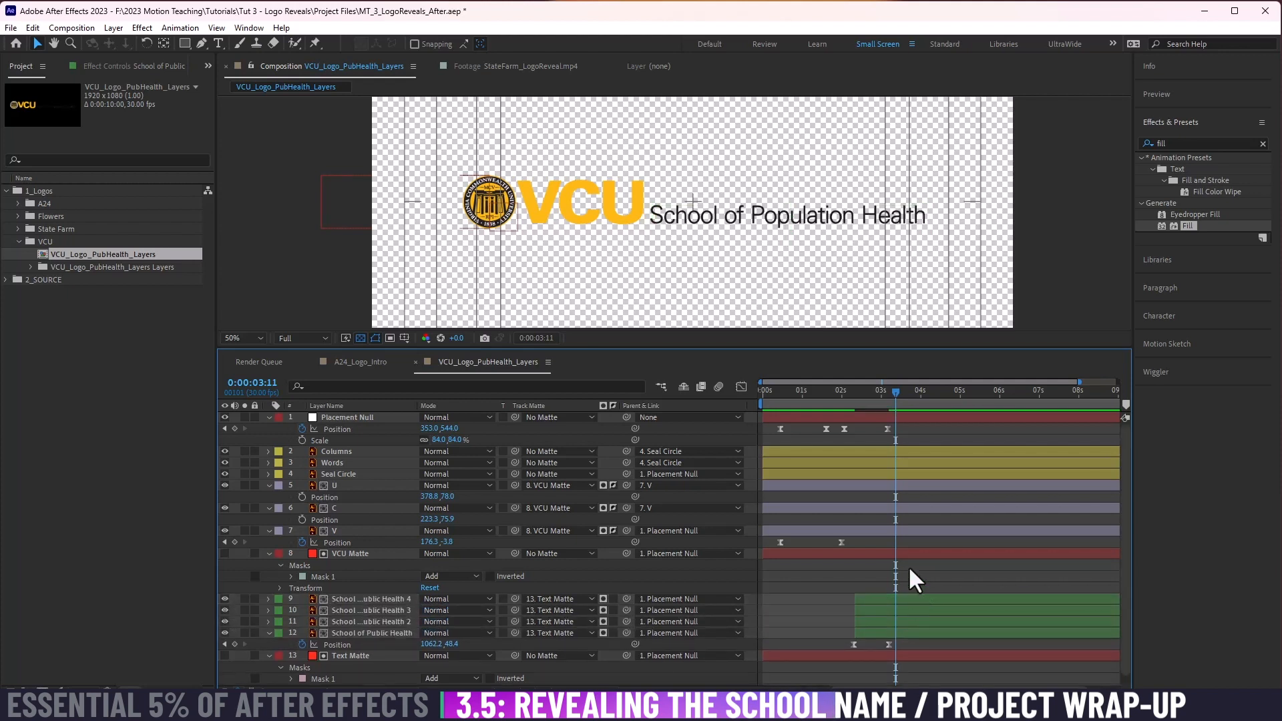
click(889, 630)
click(893, 619)
key(F2)
click(891, 598)
click(892, 609)
click(892, 620)
click(892, 631)
Step: Draw rectangular masks around "School" on the original School of Public Health layer and around "of" on copy 2
click(397, 633)
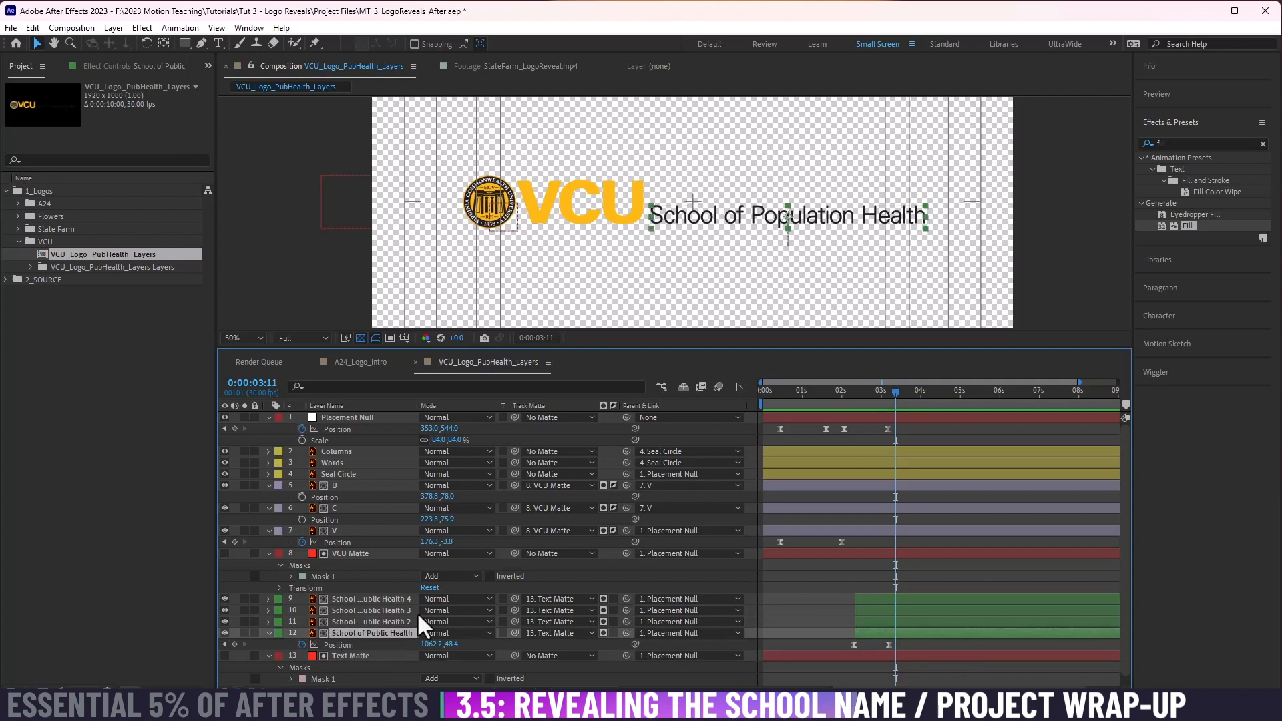
click(186, 42)
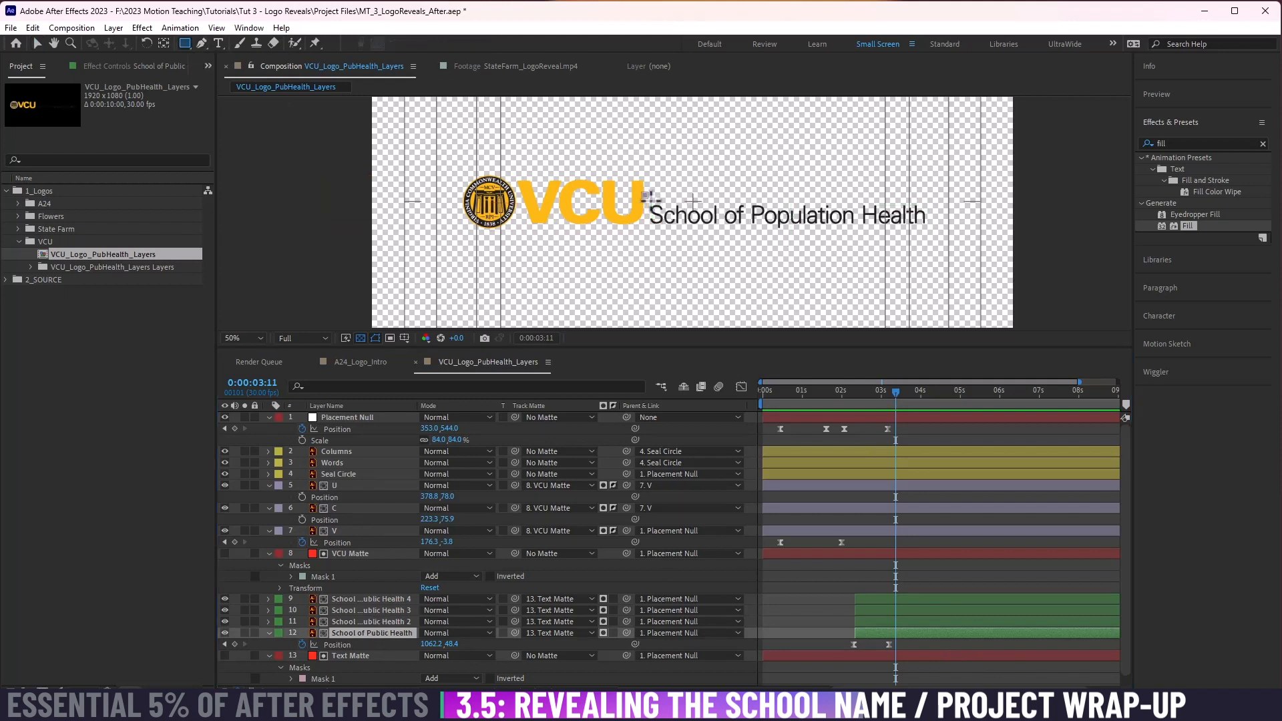
drag(643, 195, 723, 235)
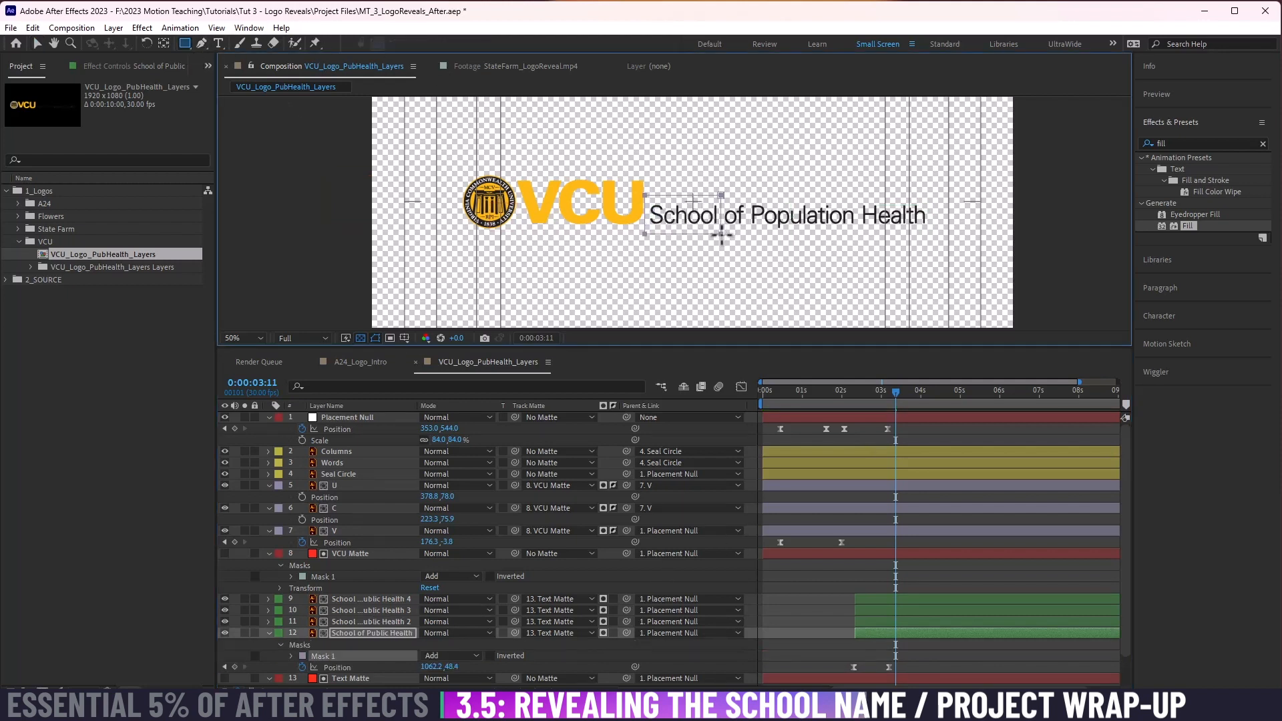
click(401, 622)
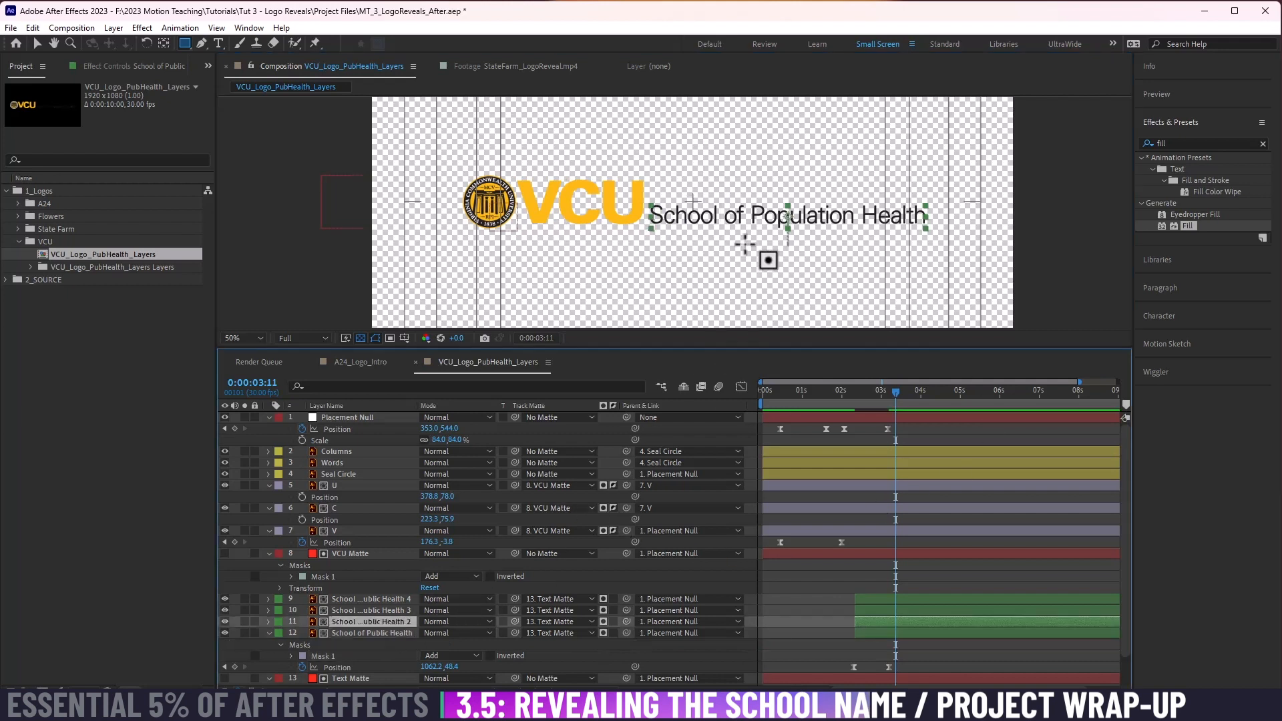
drag(721, 196, 747, 234)
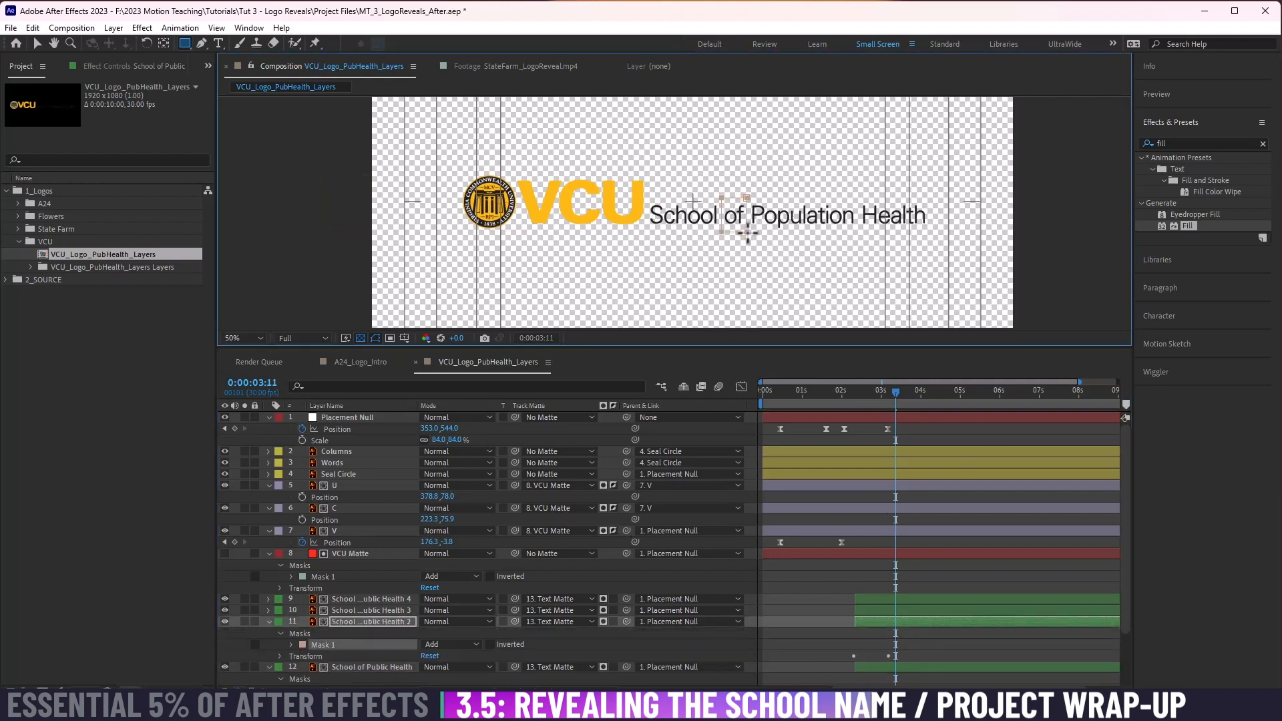
Step: Draw rectangular masks around "Population" on copy 3 and around "Health" on copy 4, and return to the Selection tool
click(401, 611)
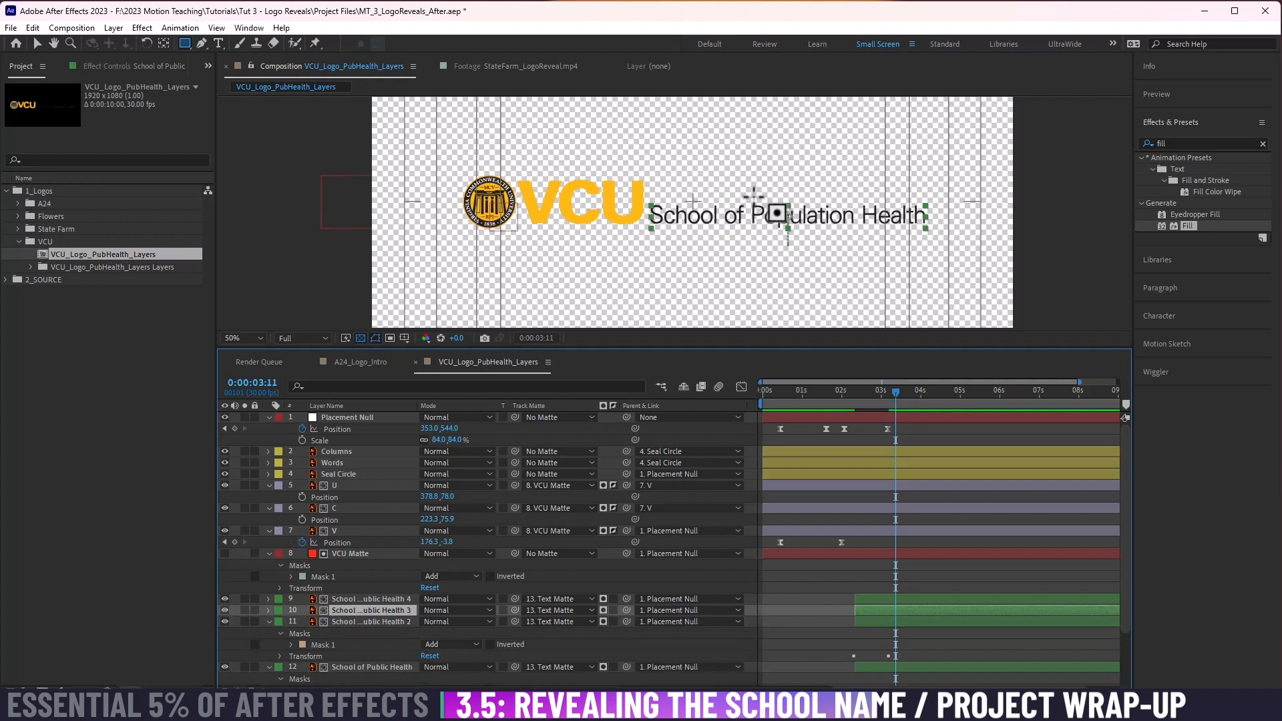
mouse_move(749, 197)
mouse_down()
mouse_move(839, 238)
mouse_move(928, 237)
mouse_up()
click(392, 599)
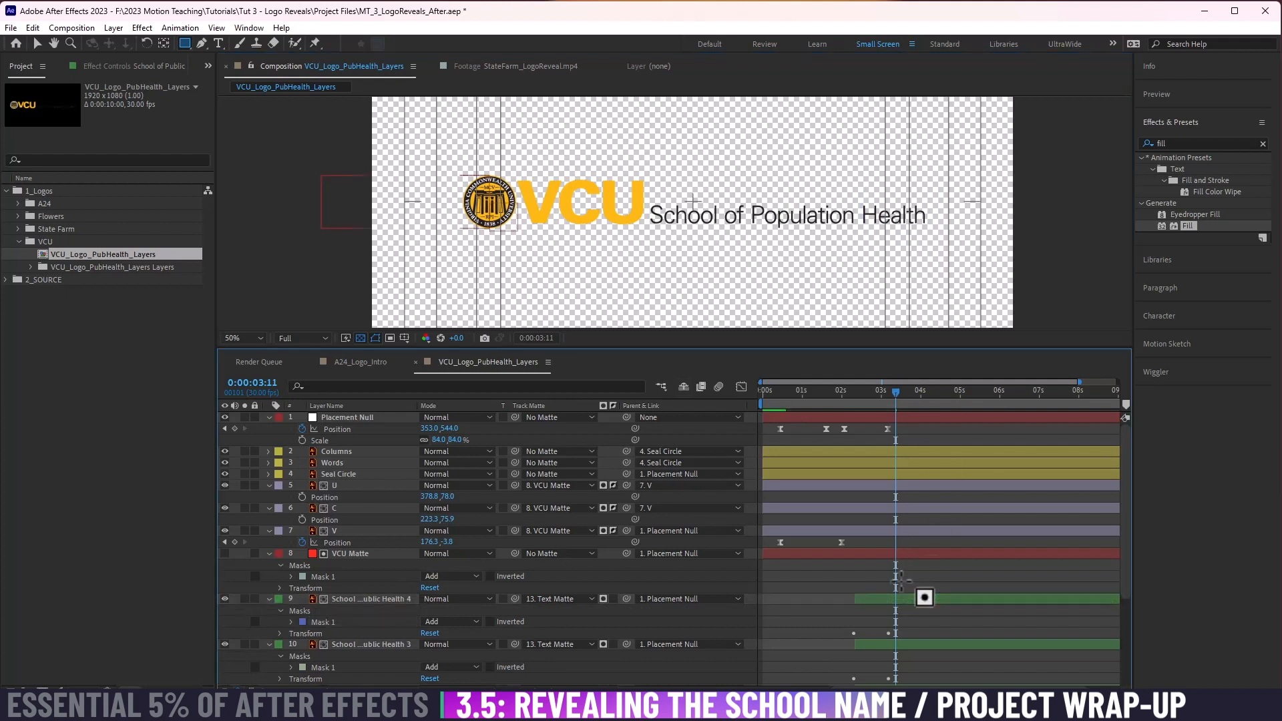
key(v)
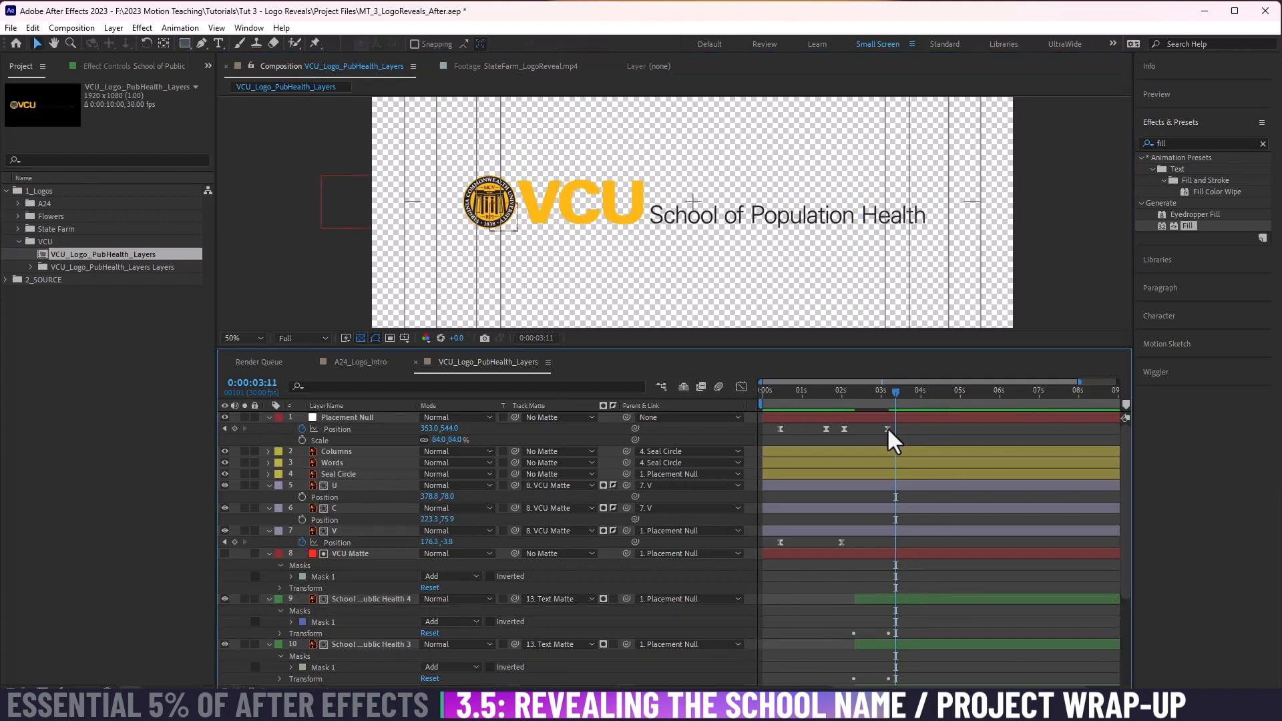
Step: Check the masked word on each of the four school name layers, and collapse the properties of all four
scroll(892, 518, down, 3)
click(885, 517)
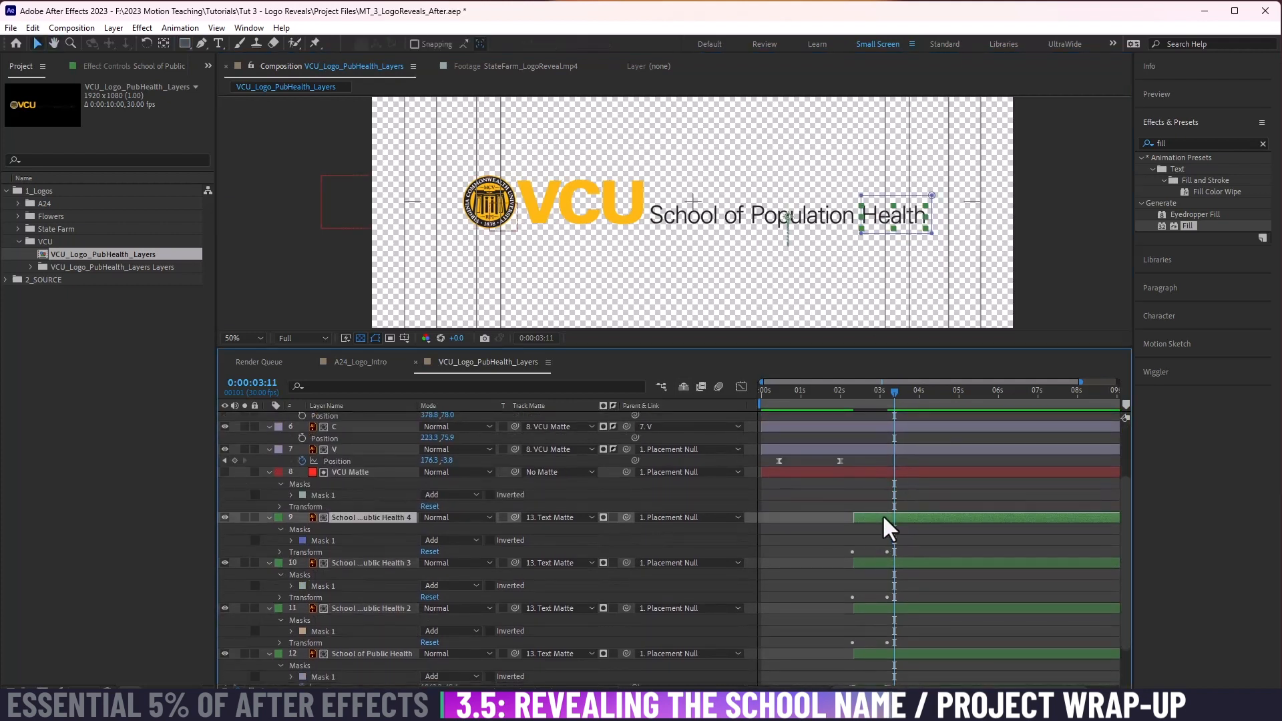
click(882, 563)
click(878, 608)
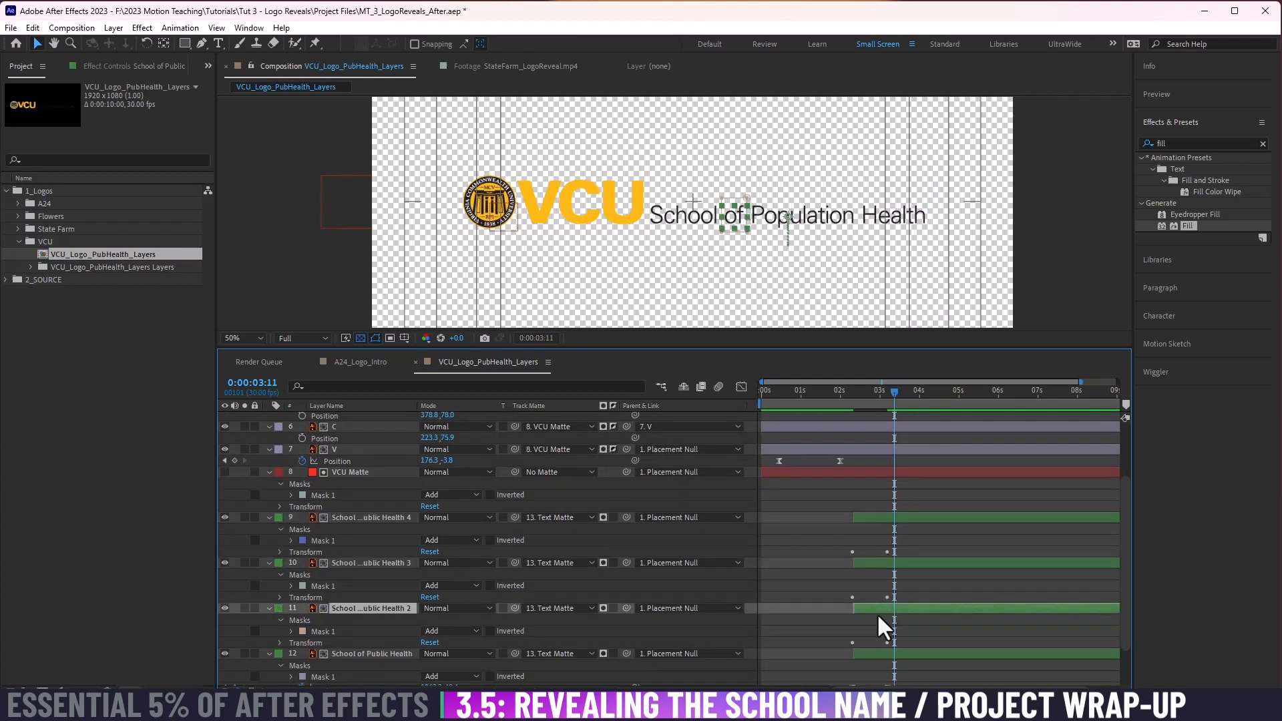
click(875, 653)
scroll(880, 588, down, 1)
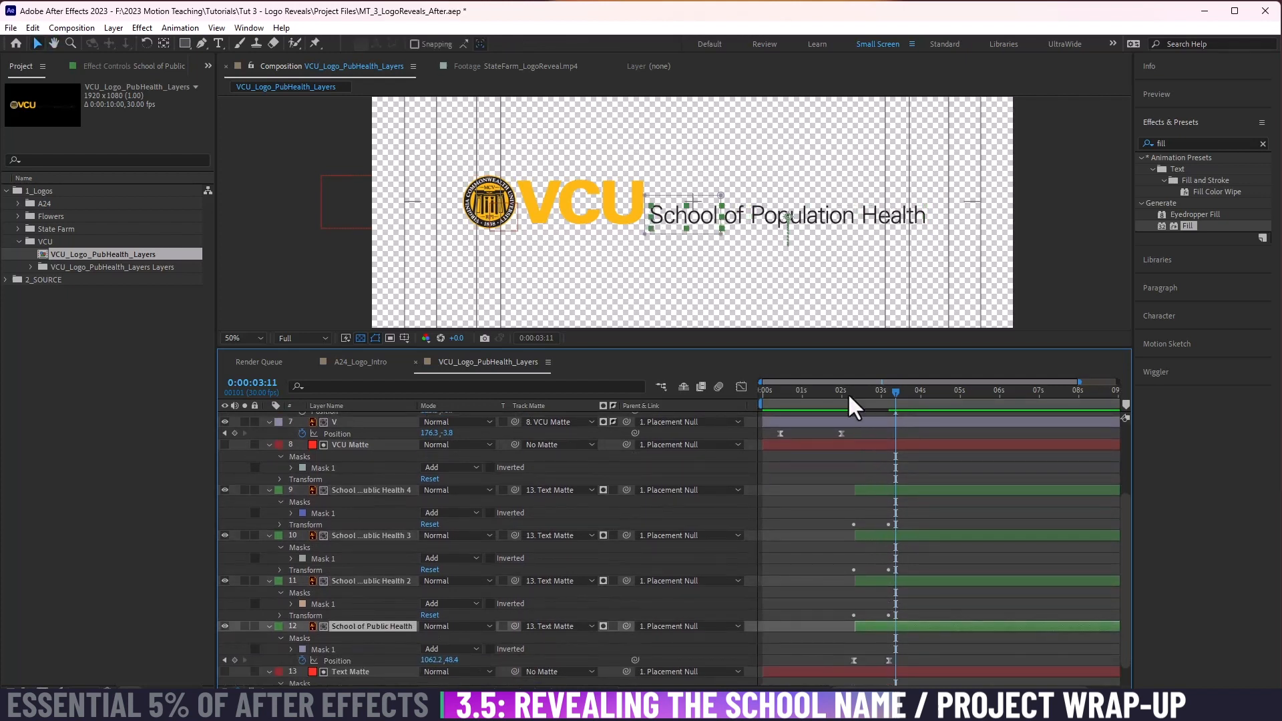
key(space)
key(space)
shift+click(879, 489)
key(u)
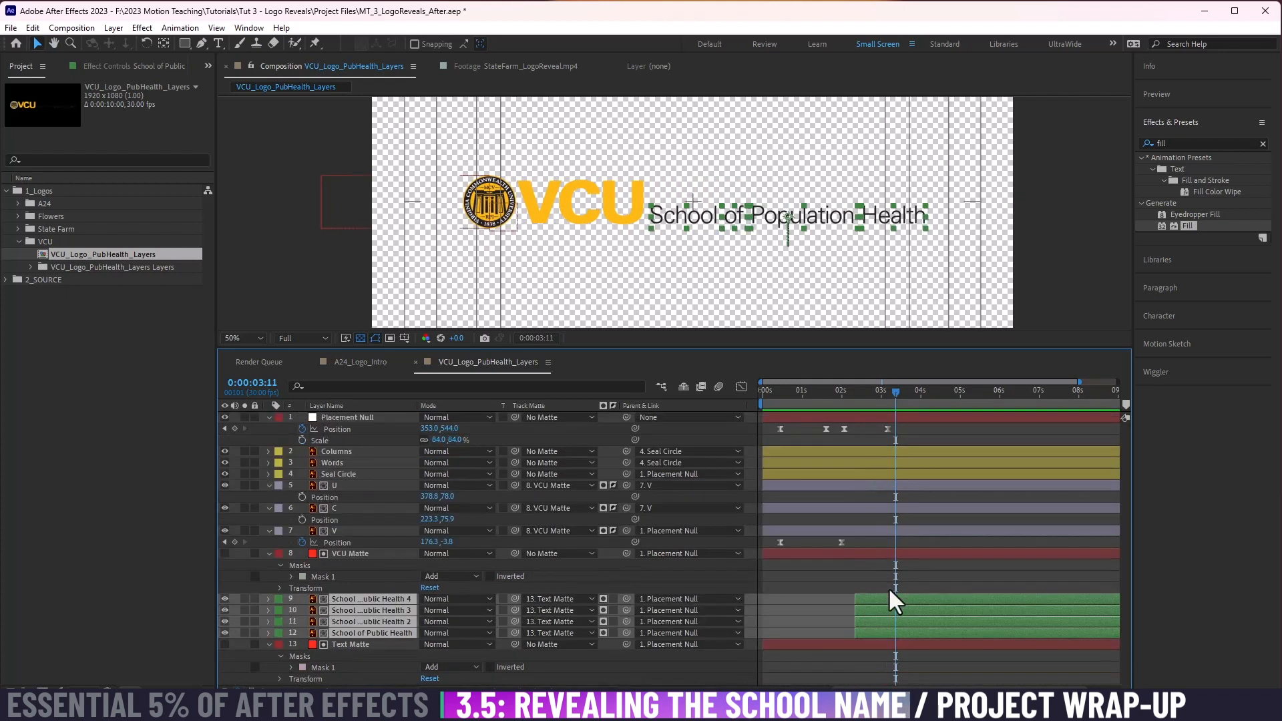
Step: Stagger the four School of Public Health layers so each copy starts two frames after the previous one, ending with copy 4
click(876, 599)
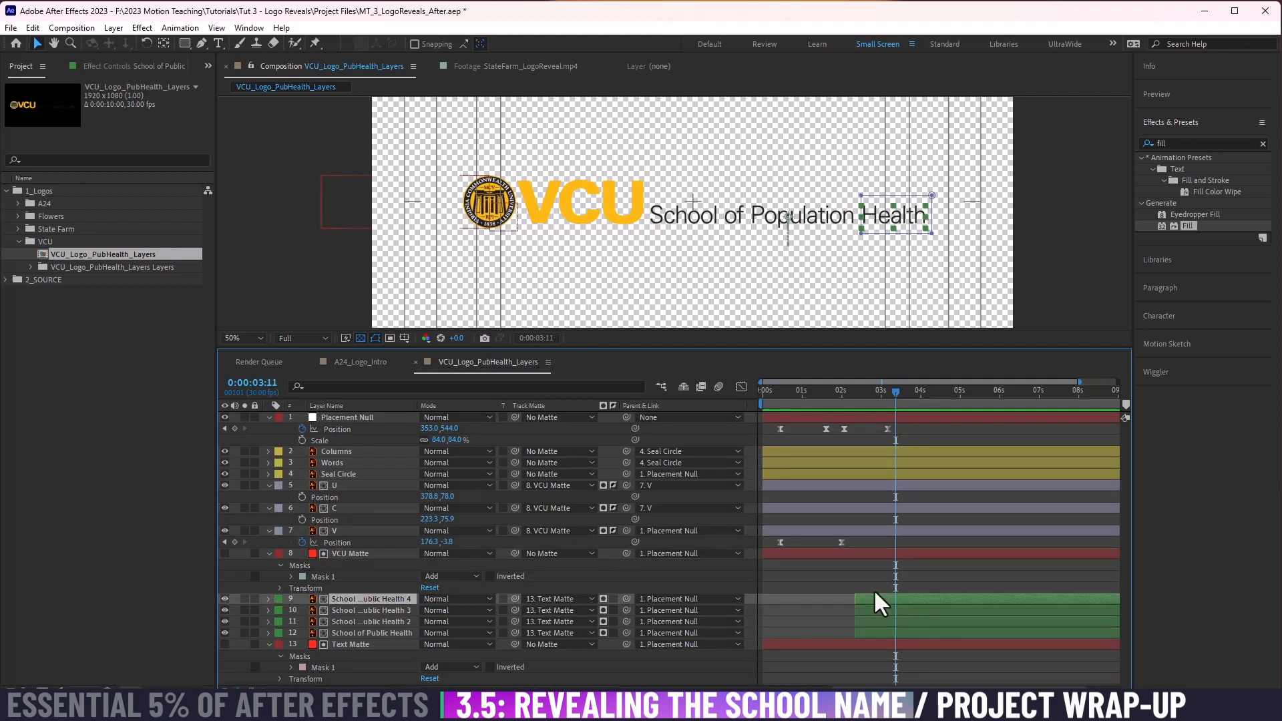
scroll(835, 582, up, 4)
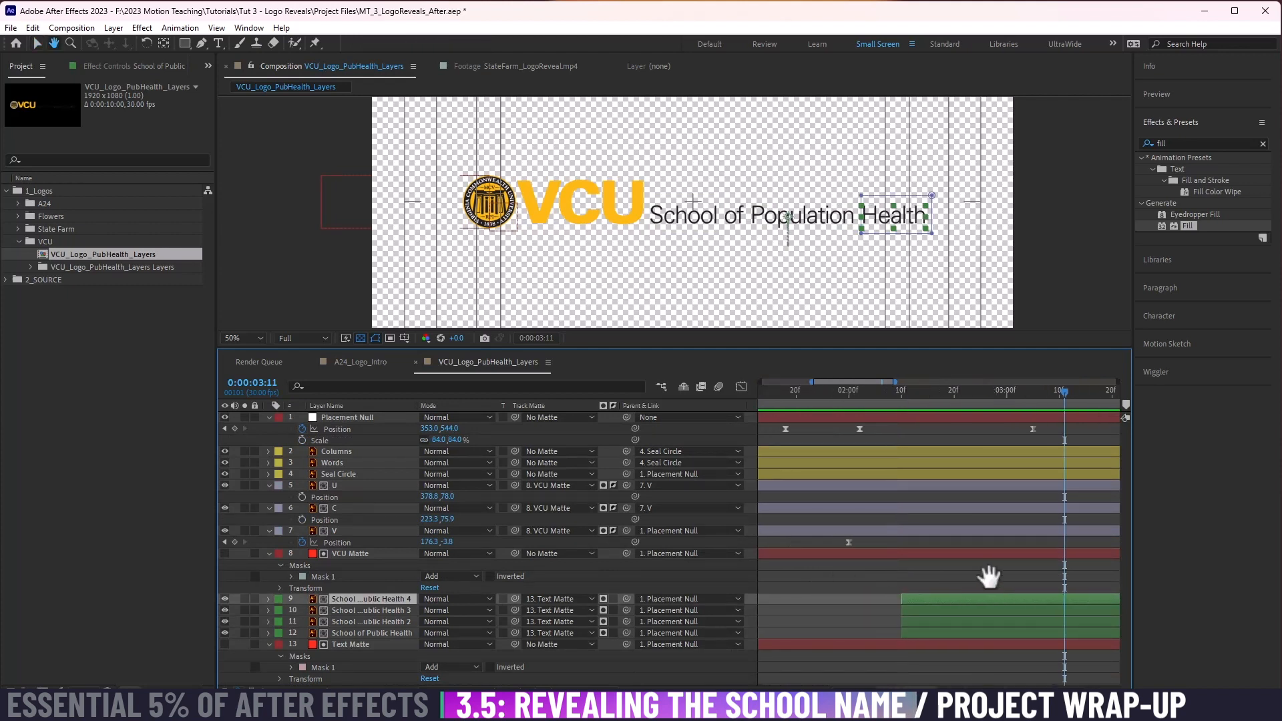
shift+click(911, 619)
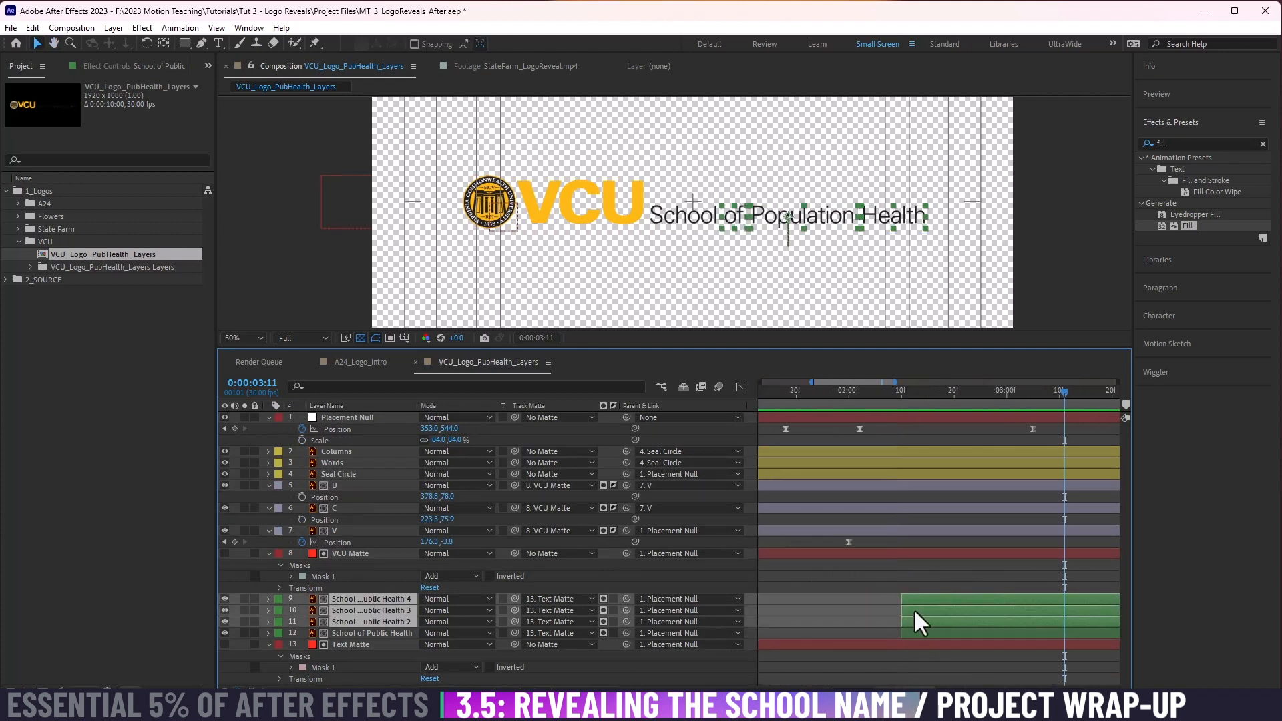
drag(920, 621, 931, 621)
ctrl+click(931, 619)
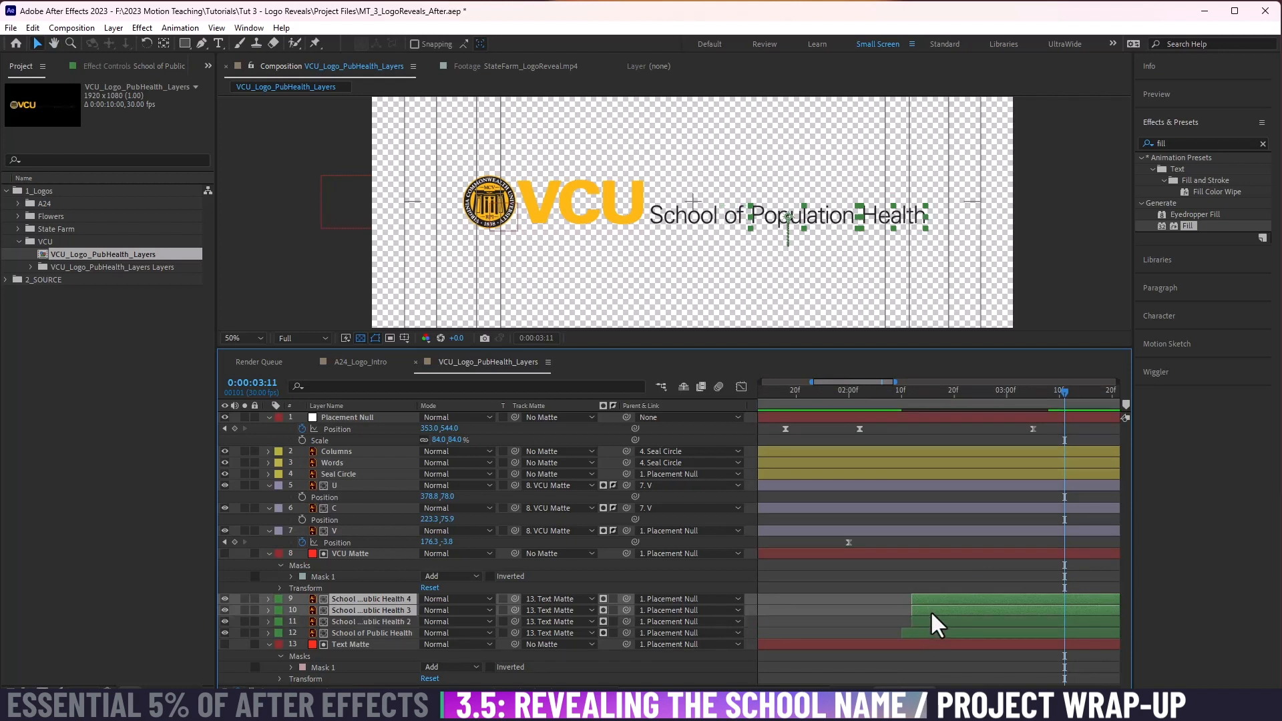
drag(931, 611, 954, 598)
ctrl+click(943, 612)
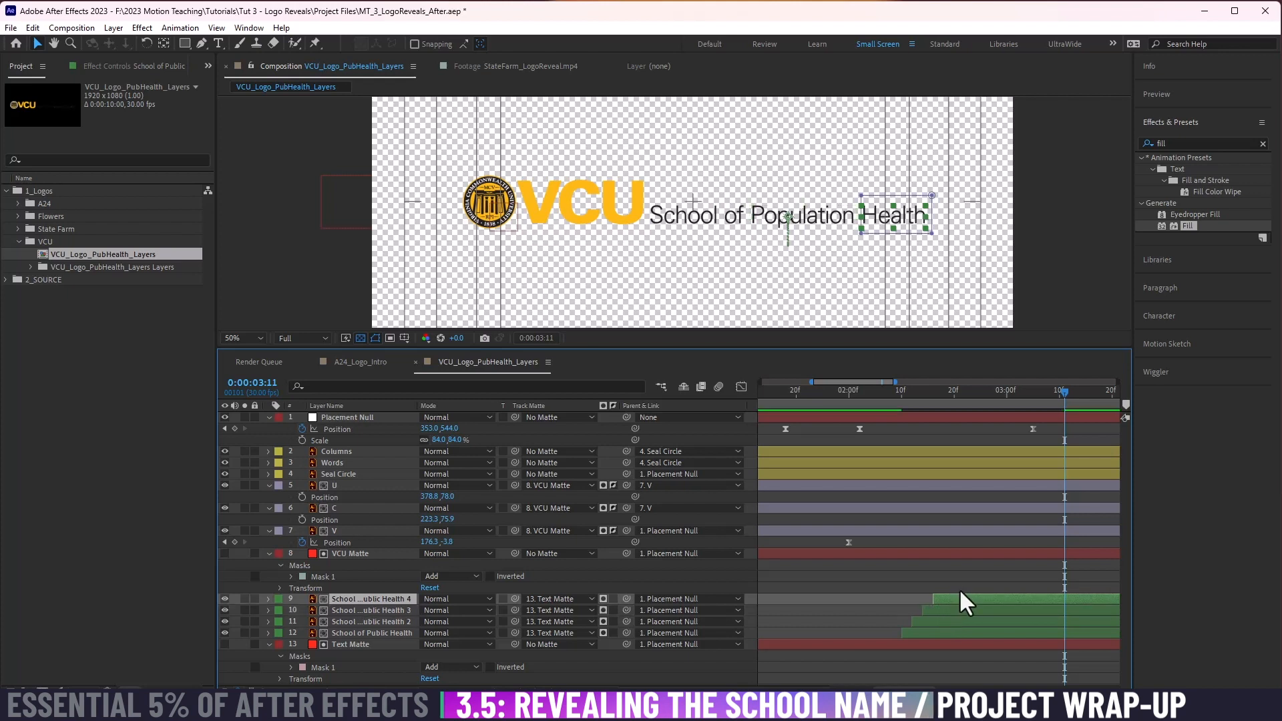
click(951, 580)
Step: Preview the staggered school name reveal, playing it from around the 2-second mark
click(861, 391)
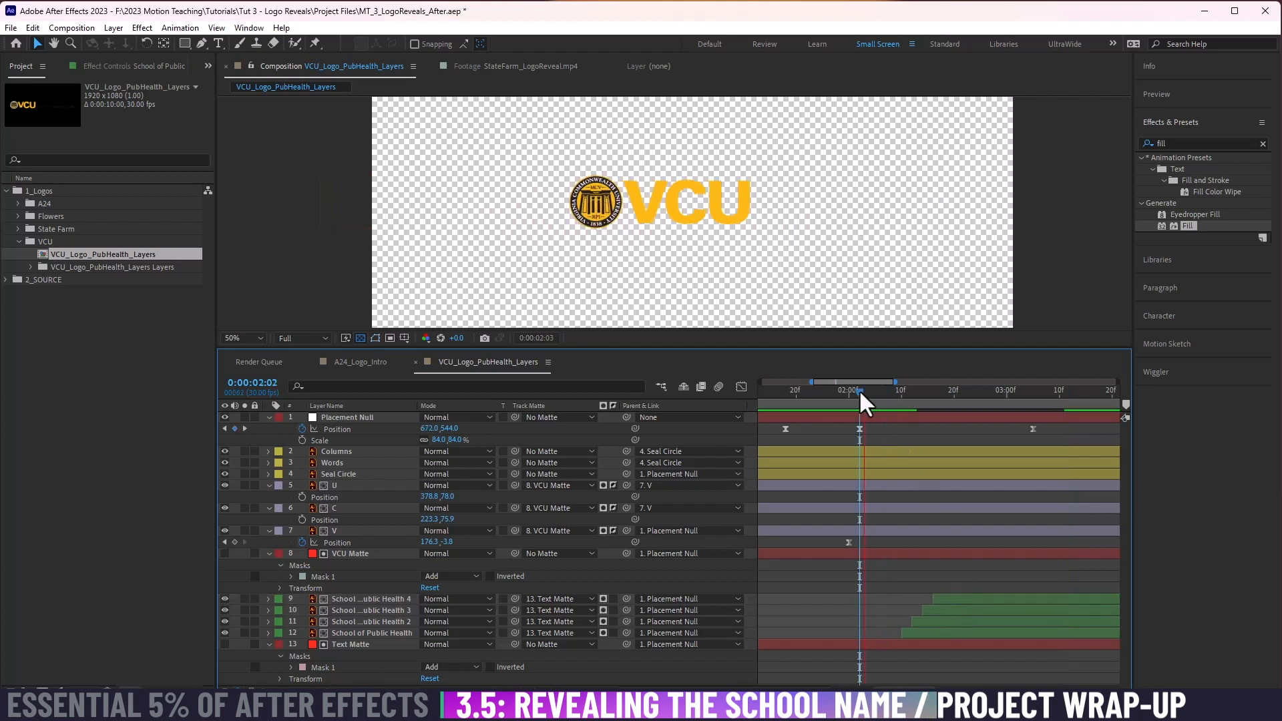
key(space)
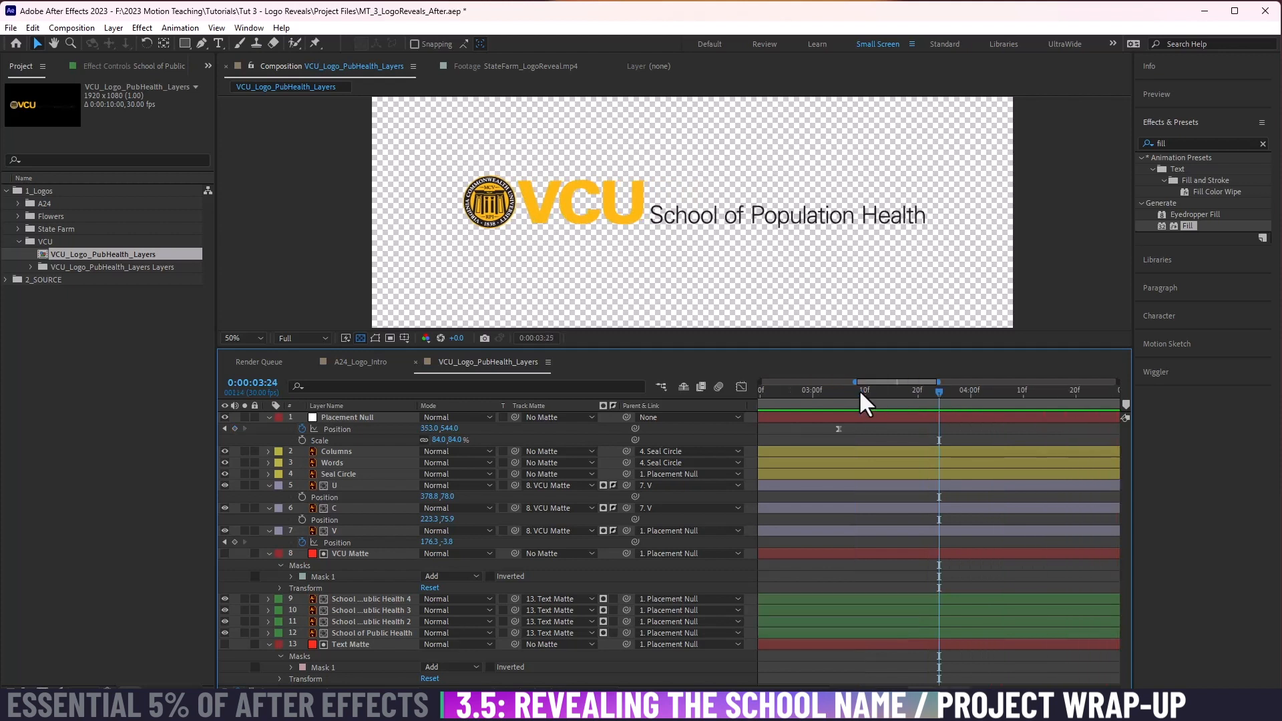
key(minus)
key(minus)
key(minus)
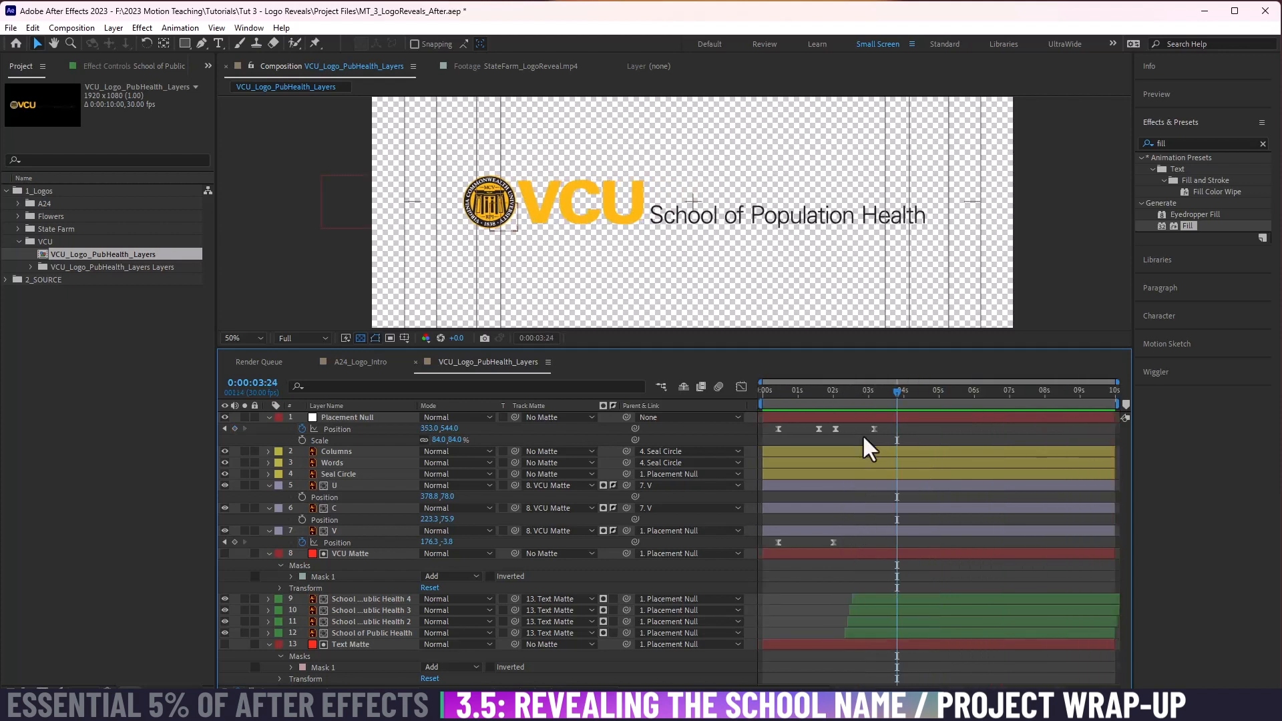
mouse_move(847, 393)
mouse_down()
mouse_move(832, 395)
mouse_move(869, 395)
mouse_move(829, 397)
mouse_up()
key(space)
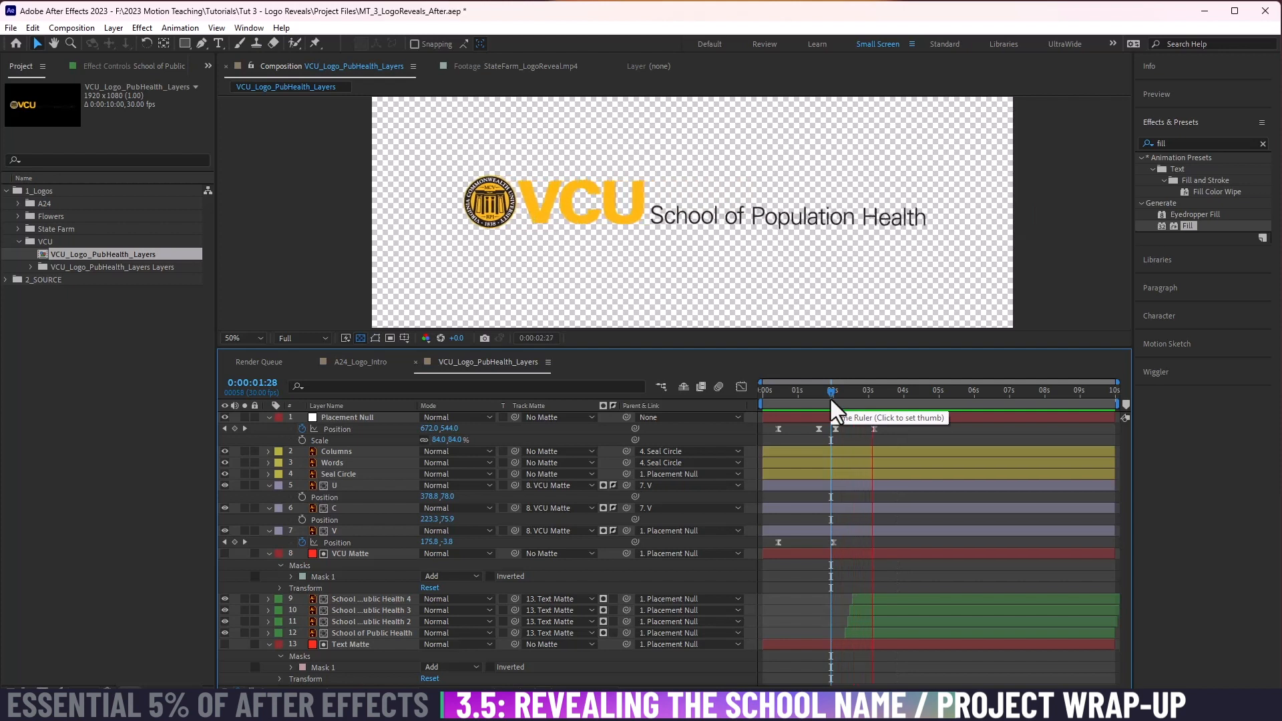
Step: Play the complete logo animation twice from the first frame to judge its overall timing
drag(801, 392, 729, 394)
key(space)
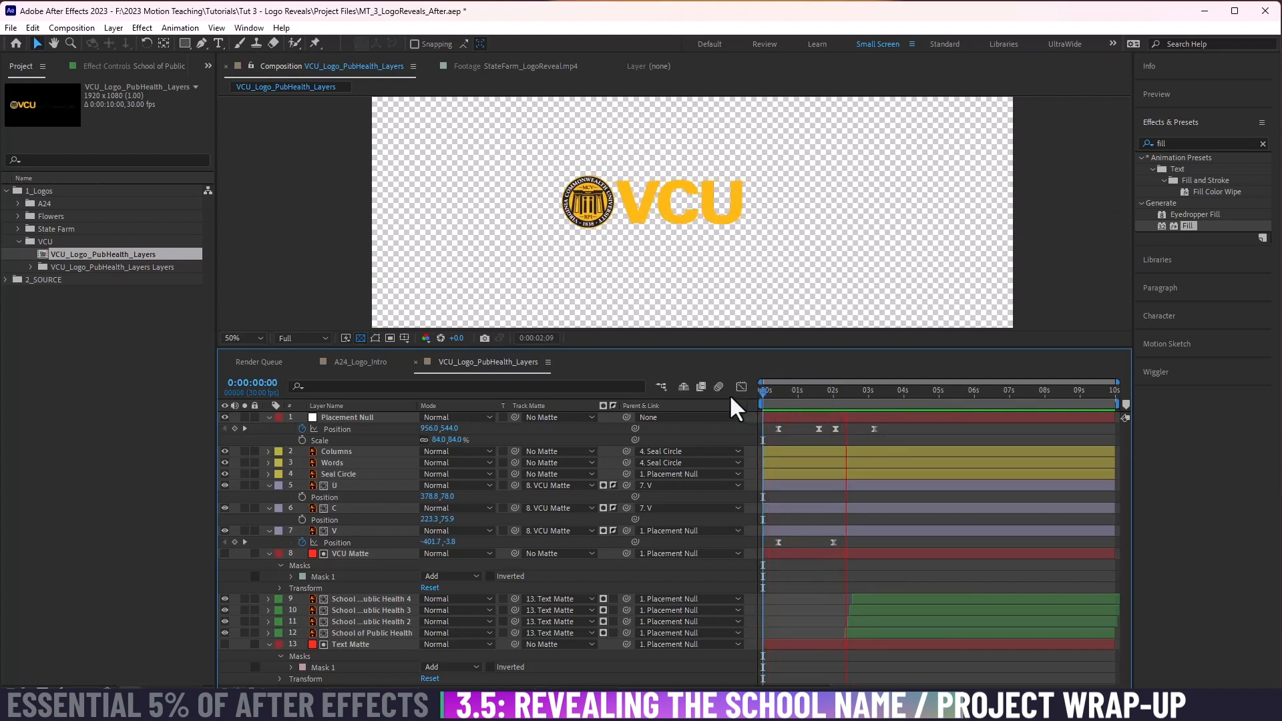
key(space)
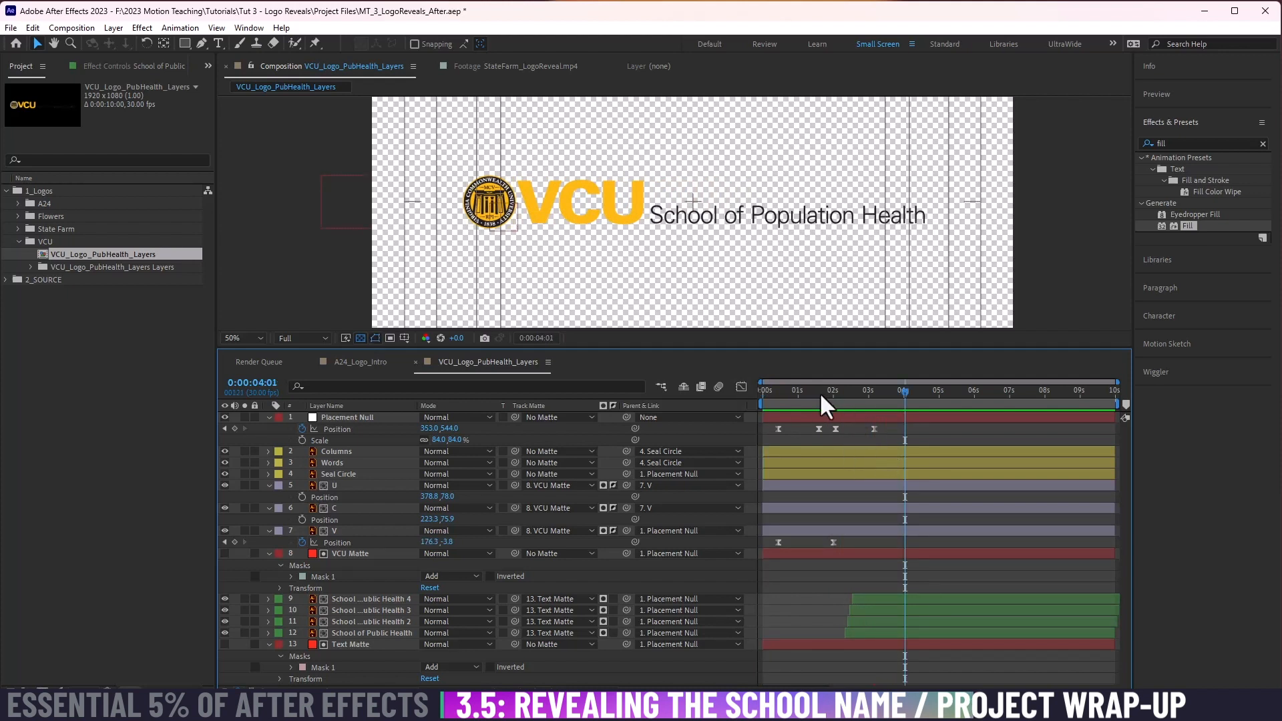
drag(820, 391, 751, 426)
key(space)
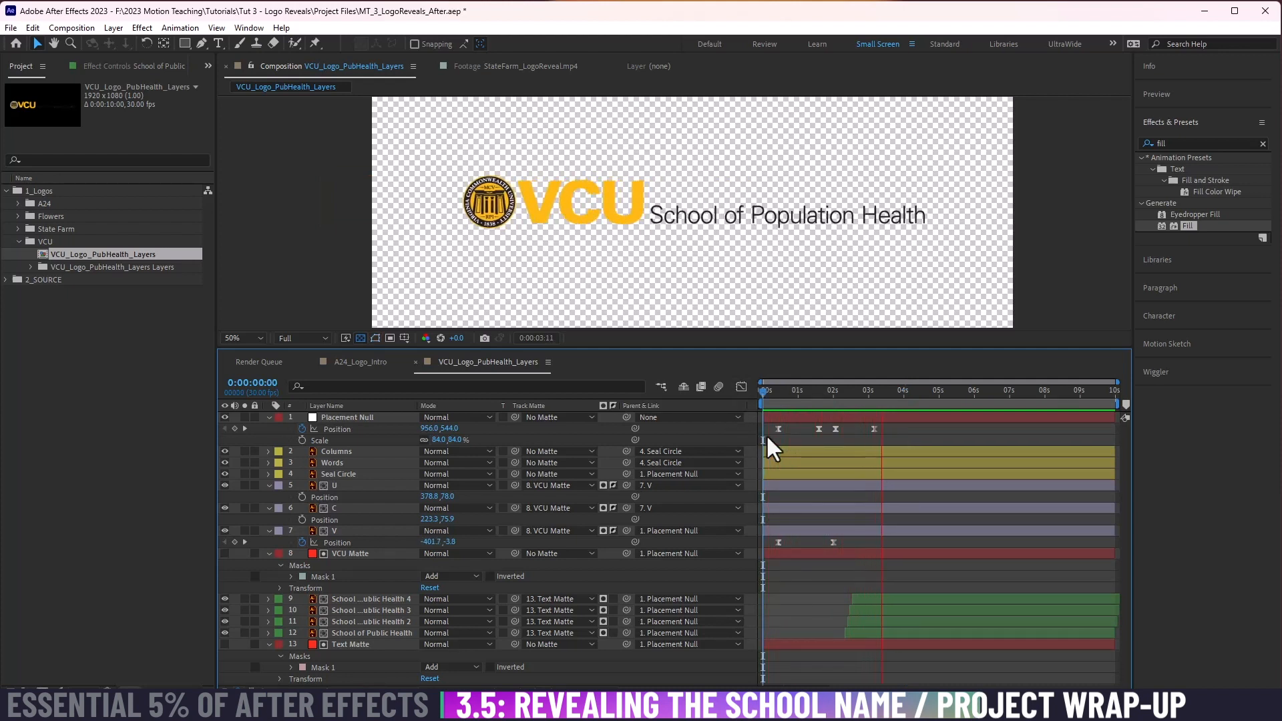
key(space)
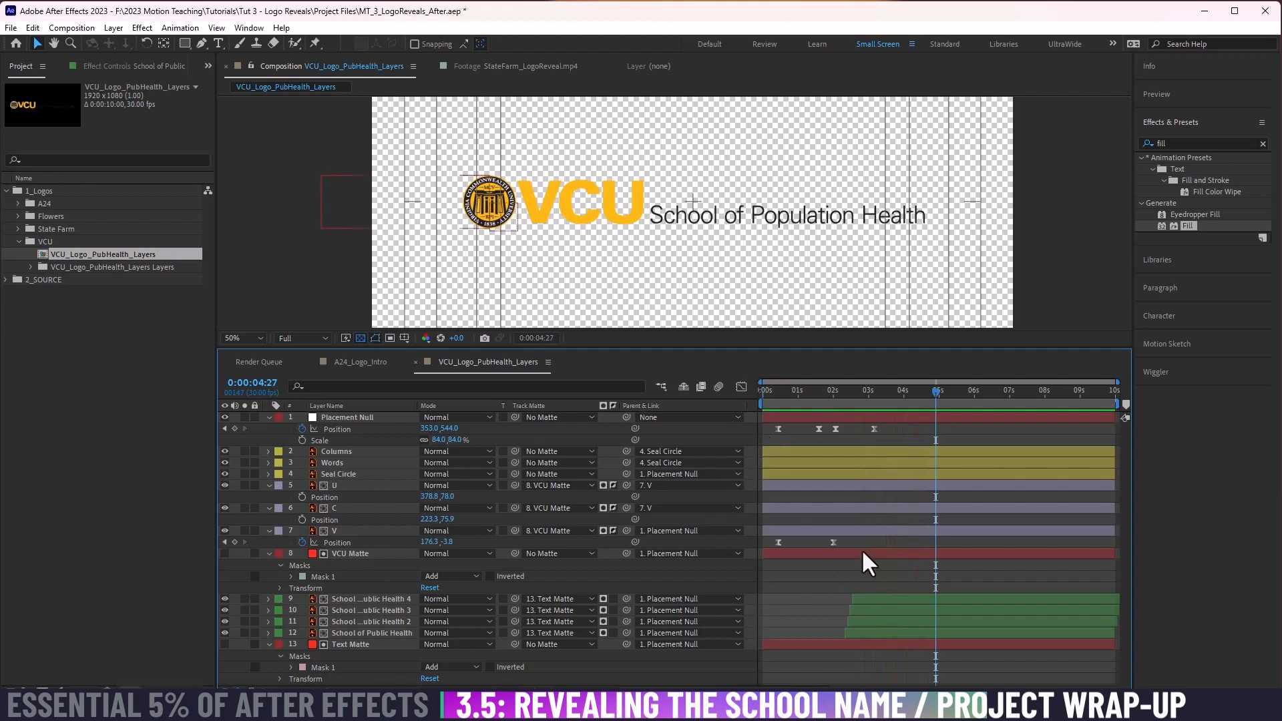
Step: Widen the stagger of the four school name layers to four frames between successive words and preview it
click(838, 393)
key(equal)
key(equal)
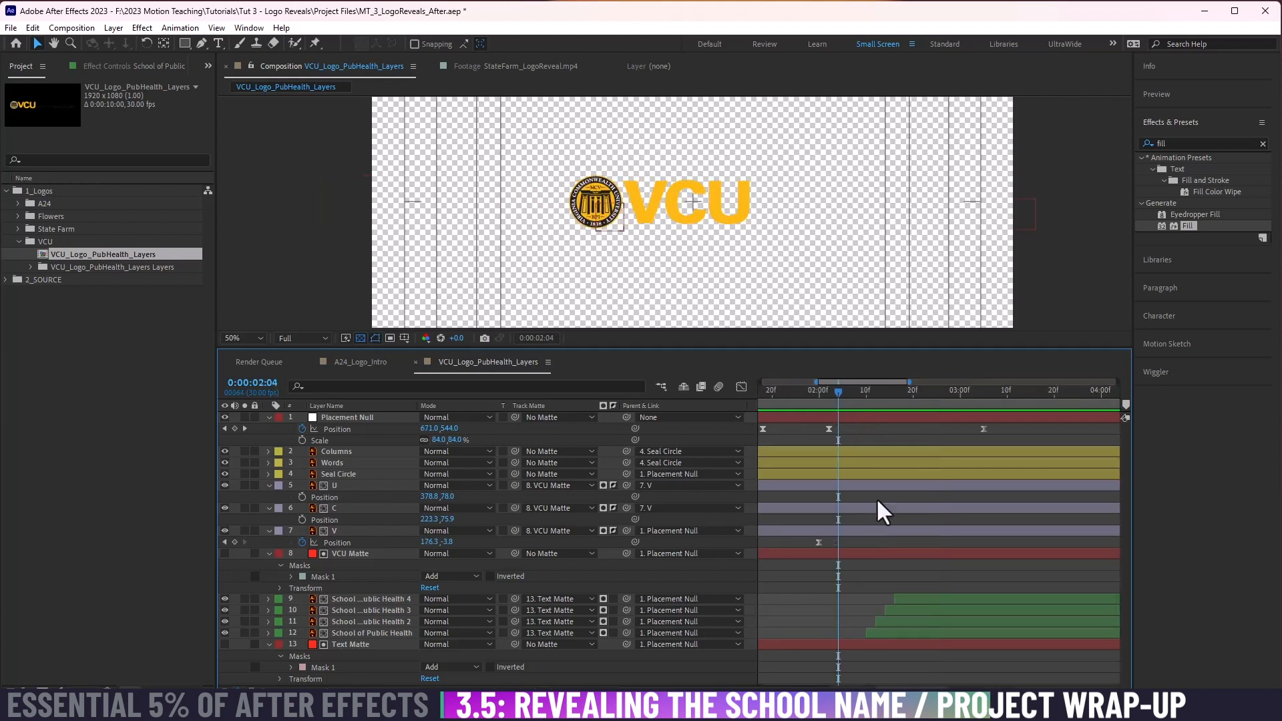
click(892, 622)
shift+click(900, 597)
drag(900, 597, 931, 599)
ctrl+click(906, 619)
ctrl+click(915, 609)
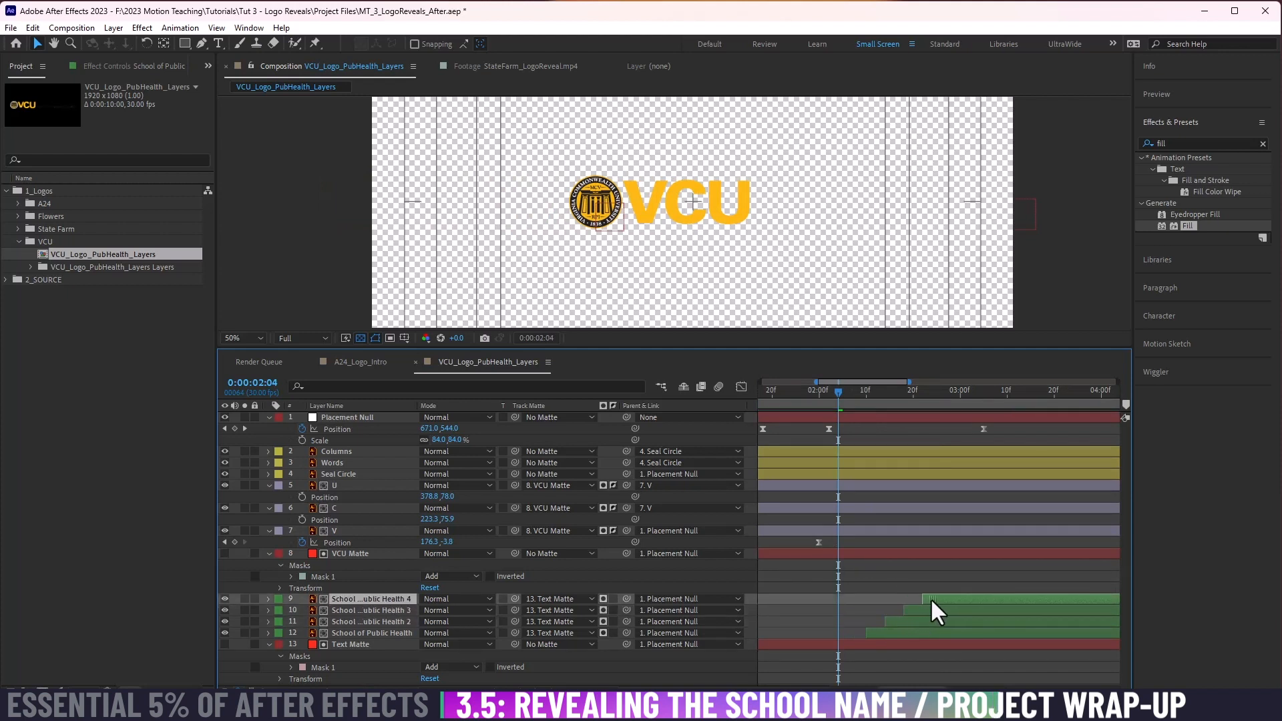
key(space)
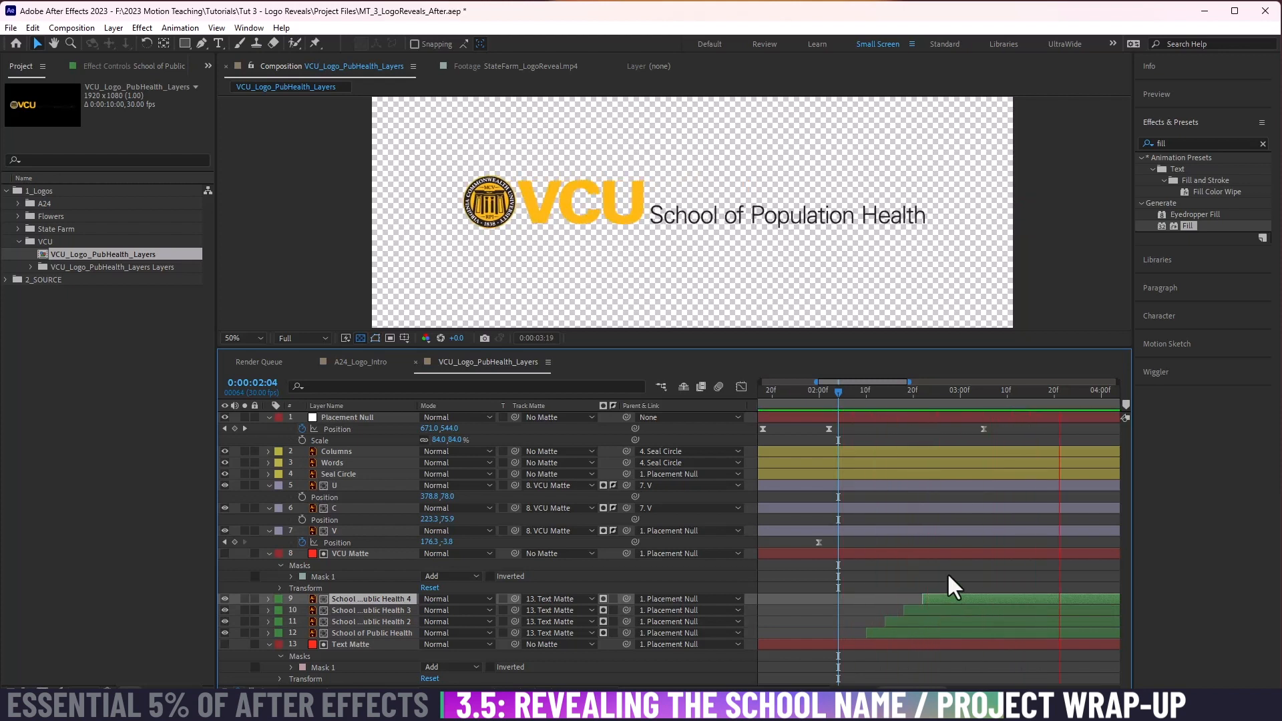
Step: Show Position on all four school name layers, move their ending keyframes about 12 frames earlier, and preview the faster reveal
shift+click(942, 633)
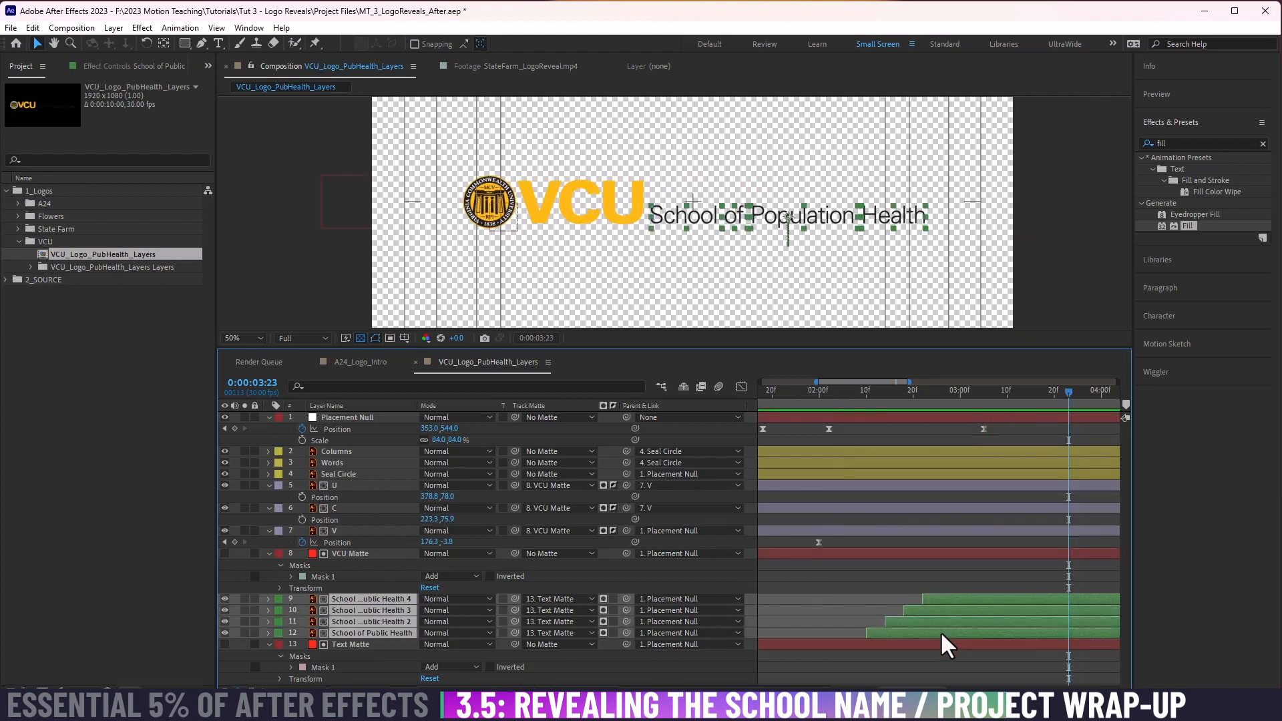
key(p)
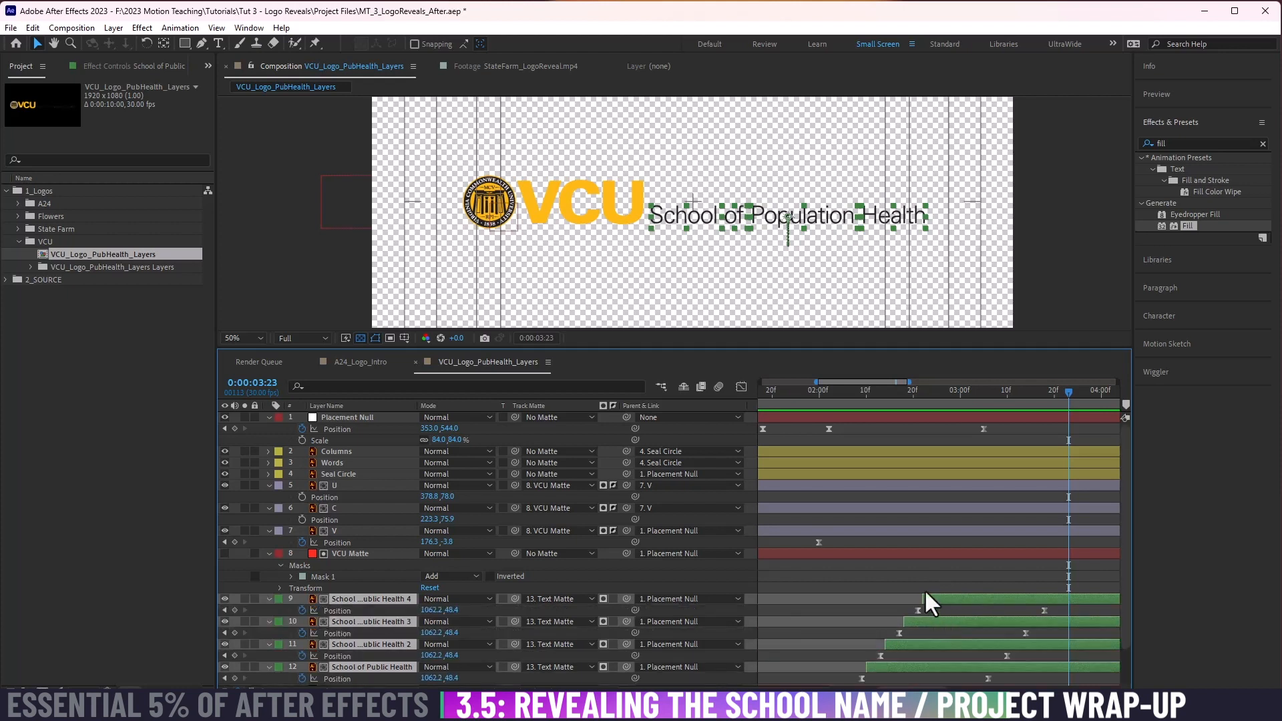
drag(928, 466, 884, 422)
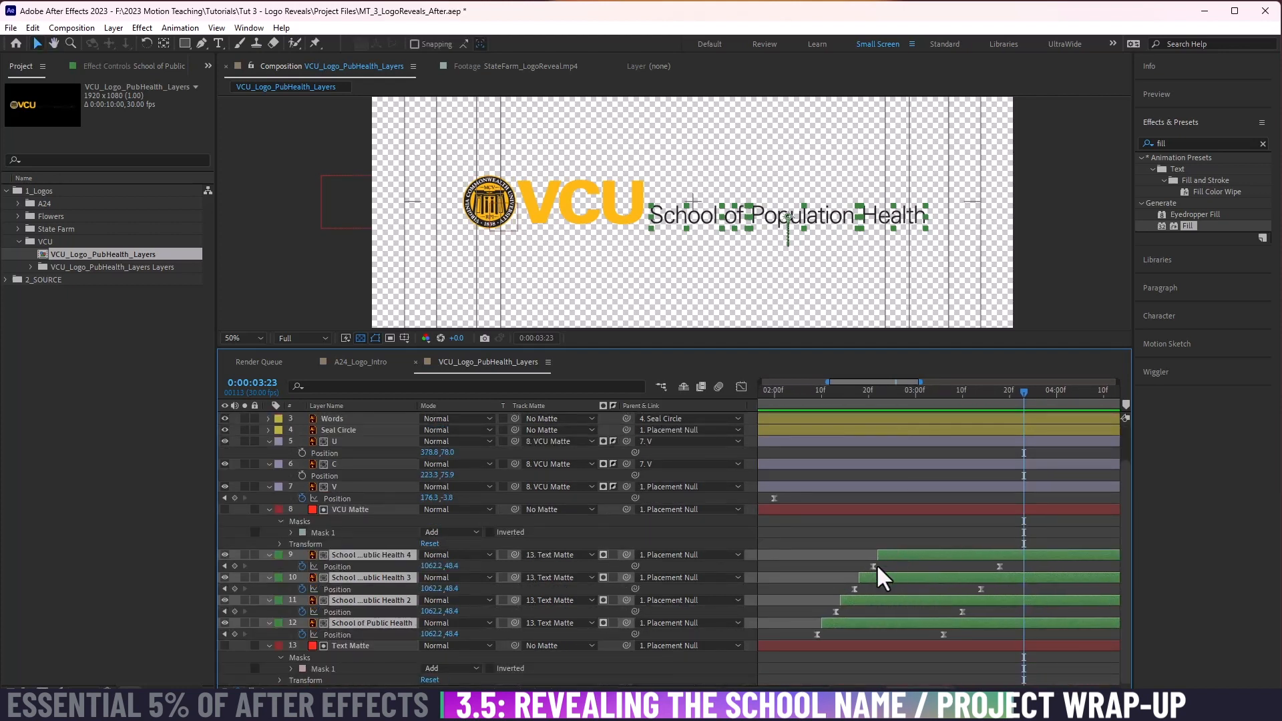
drag(899, 560, 1004, 629)
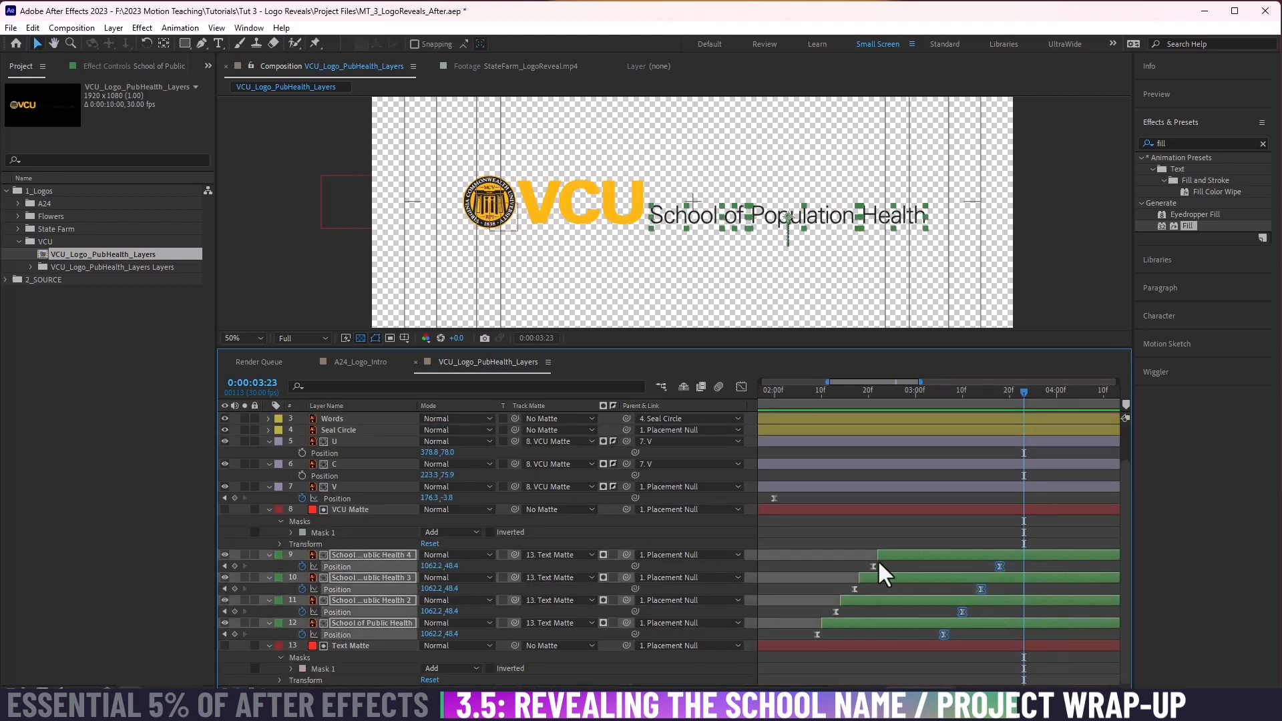
drag(1000, 567, 943, 577)
click(789, 390)
key(space)
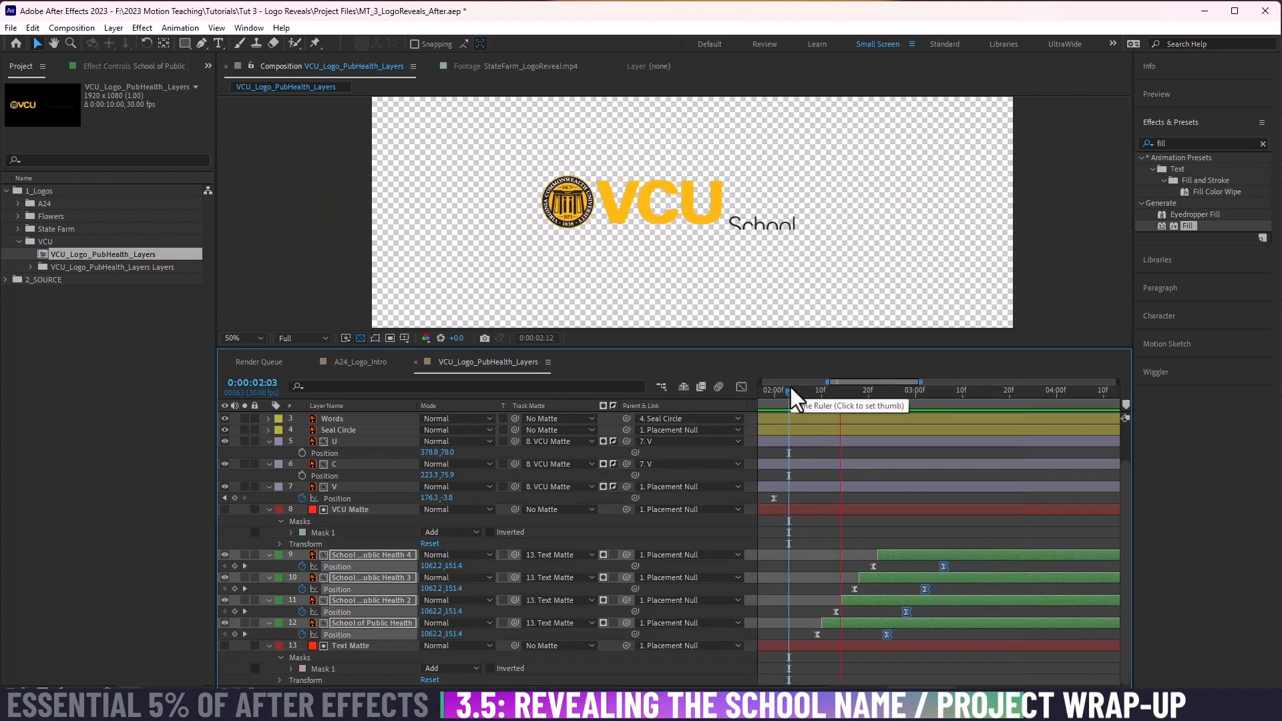
Step: Move the four ending Position keyframes about four frames later, to 3:10 on copy 4, and preview the reveal
drag(941, 567, 959, 564)
click(788, 389)
key(space)
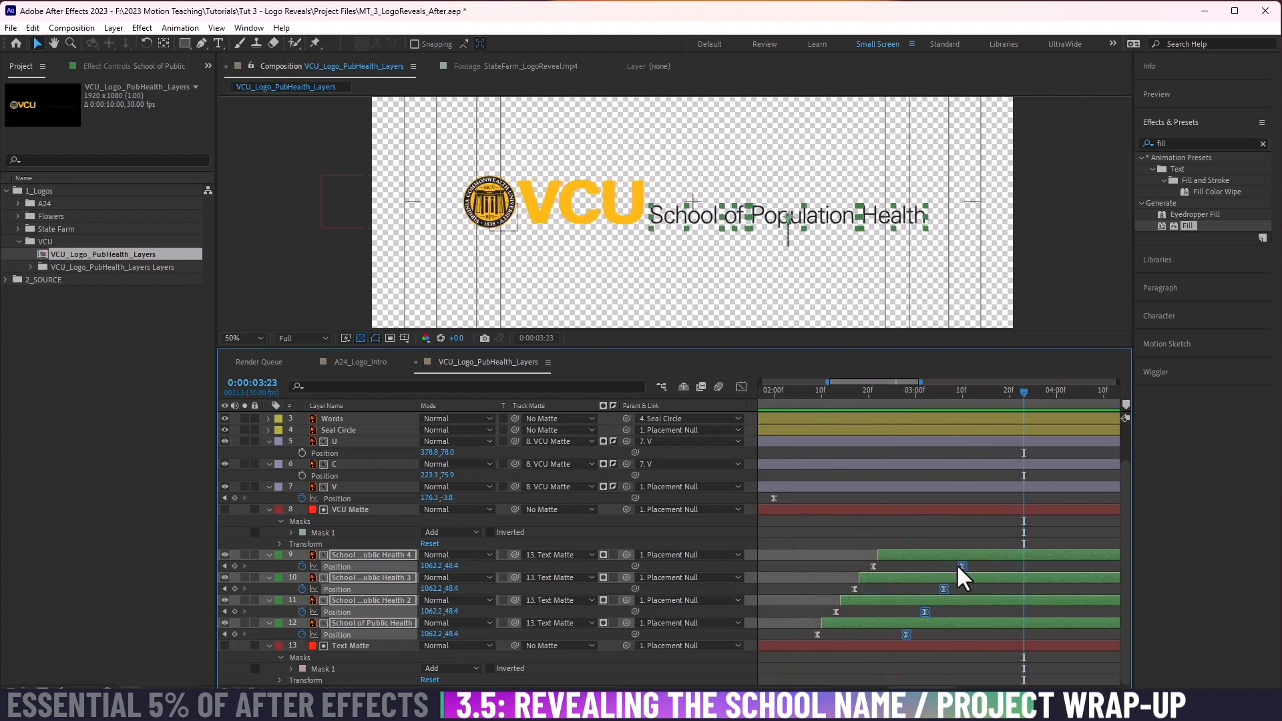
key(ctrl+shift+a)
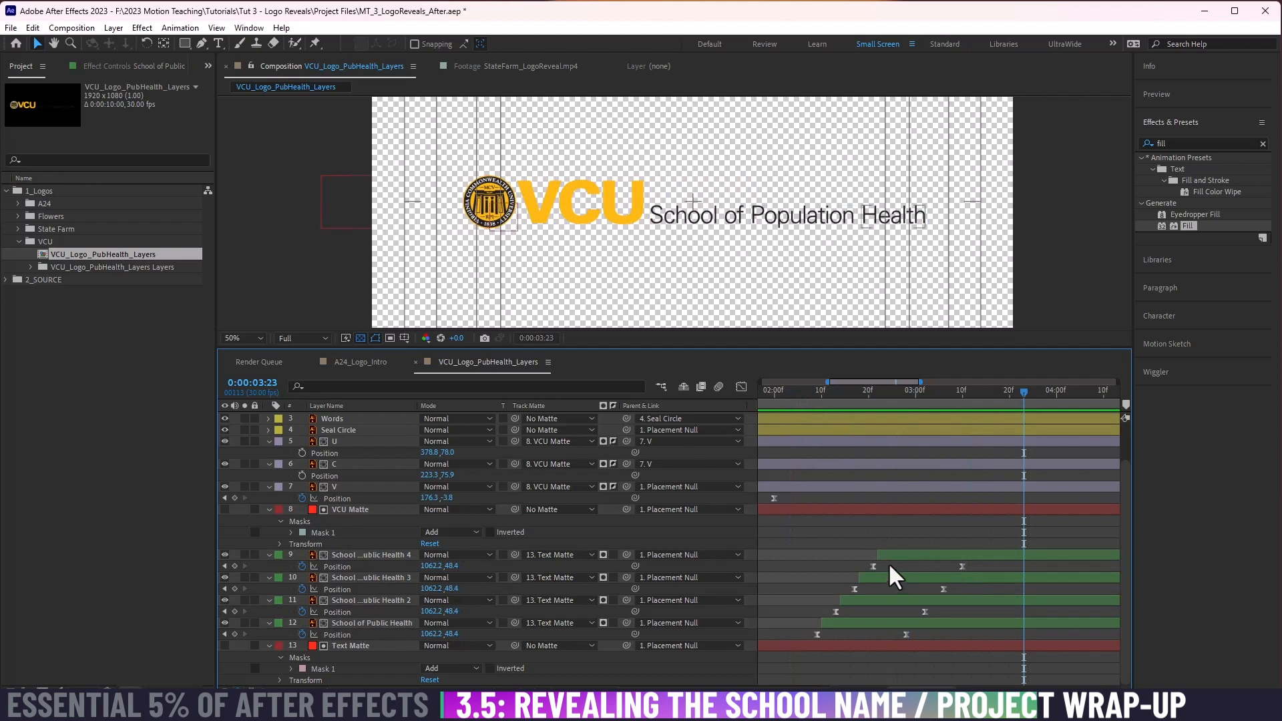
drag(890, 555, 969, 555)
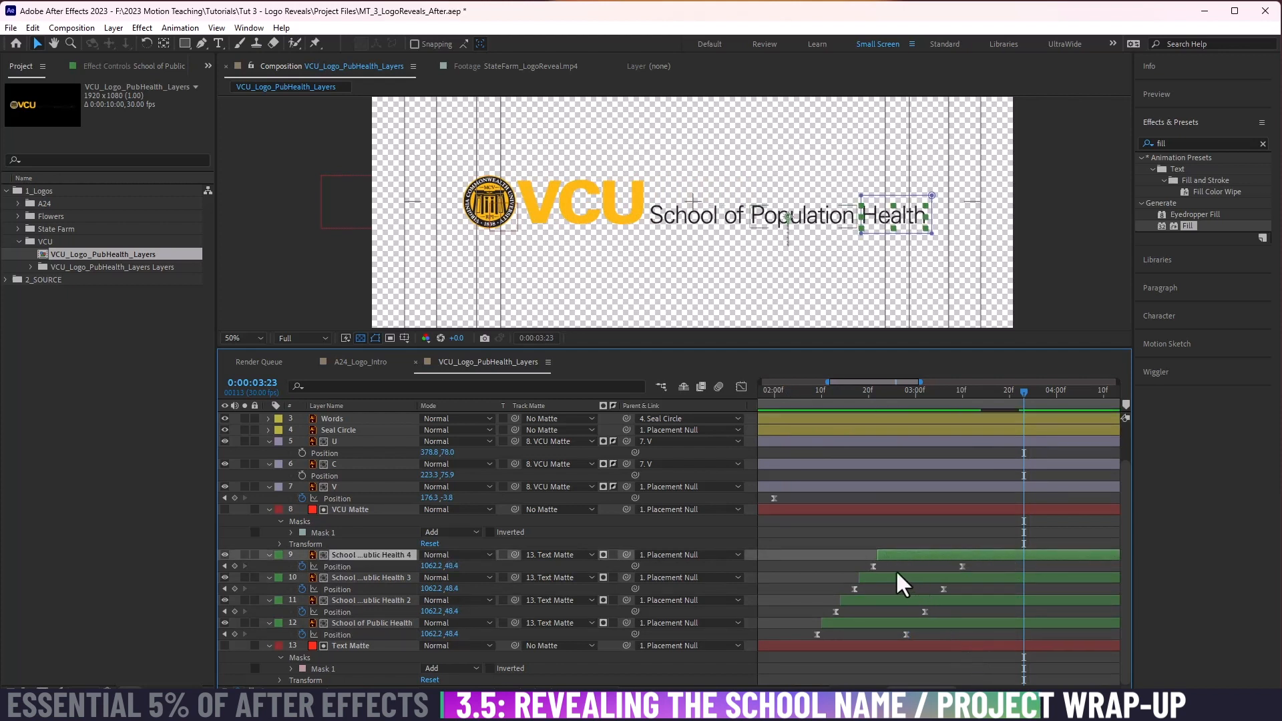
key(ctrl+z)
key(ctrl+z)
Step: Lengthen the word reveals by moving the four ending Position keyframes about five frames later, and preview the result
drag(963, 566, 986, 566)
click(786, 390)
key(space)
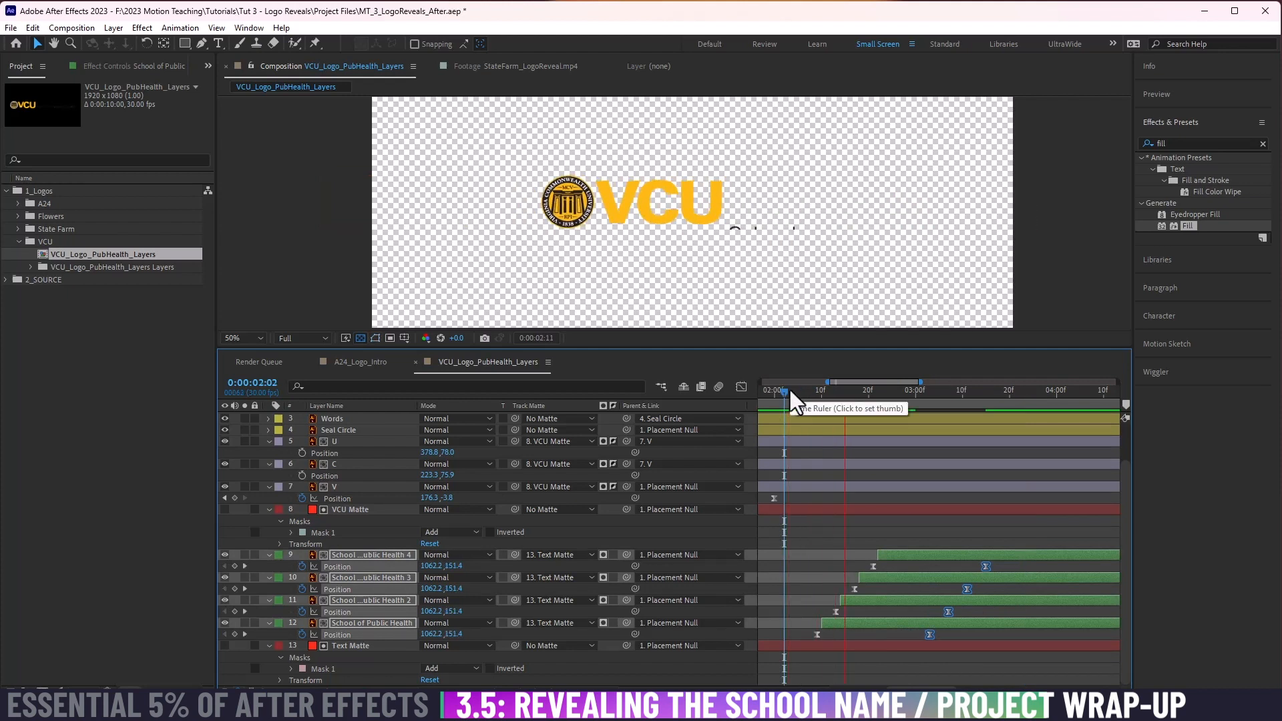
key(space)
Step: Pull the four ending Position keyframes about two frames earlier, to 3:13 on copy 4, and replay the reveal
drag(984, 566, 976, 567)
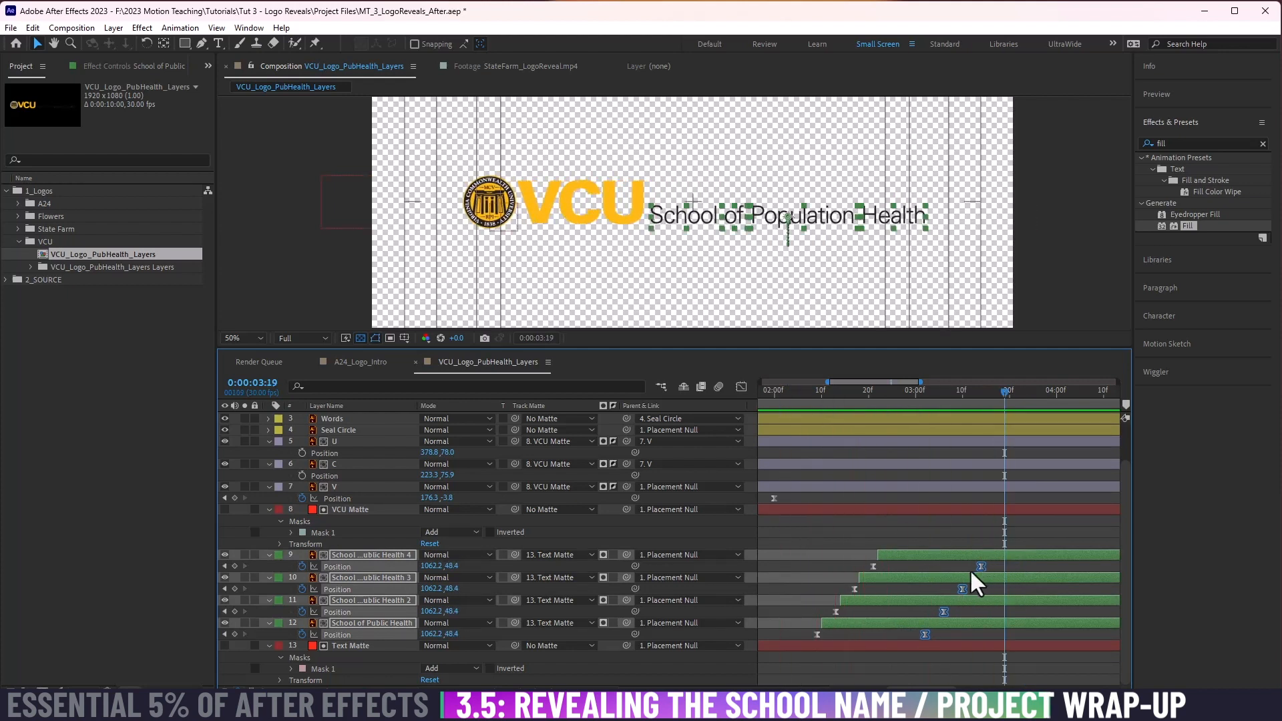
click(803, 387)
key(space)
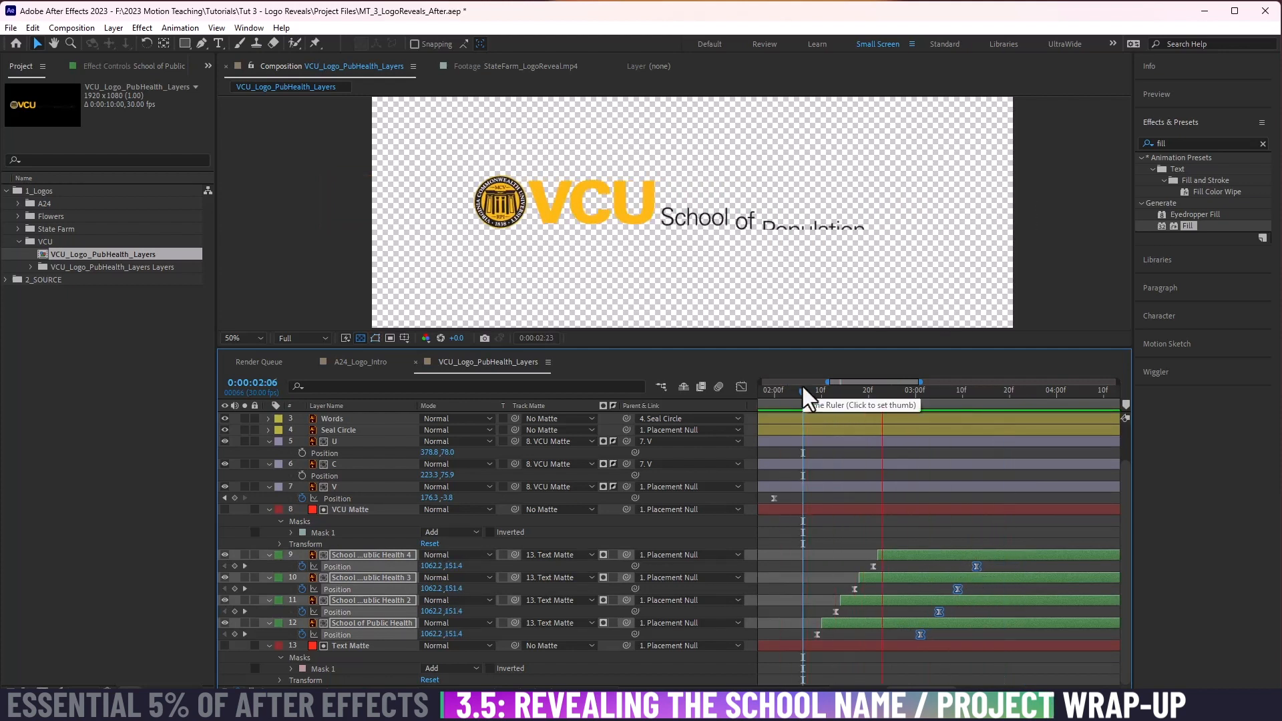
key(space)
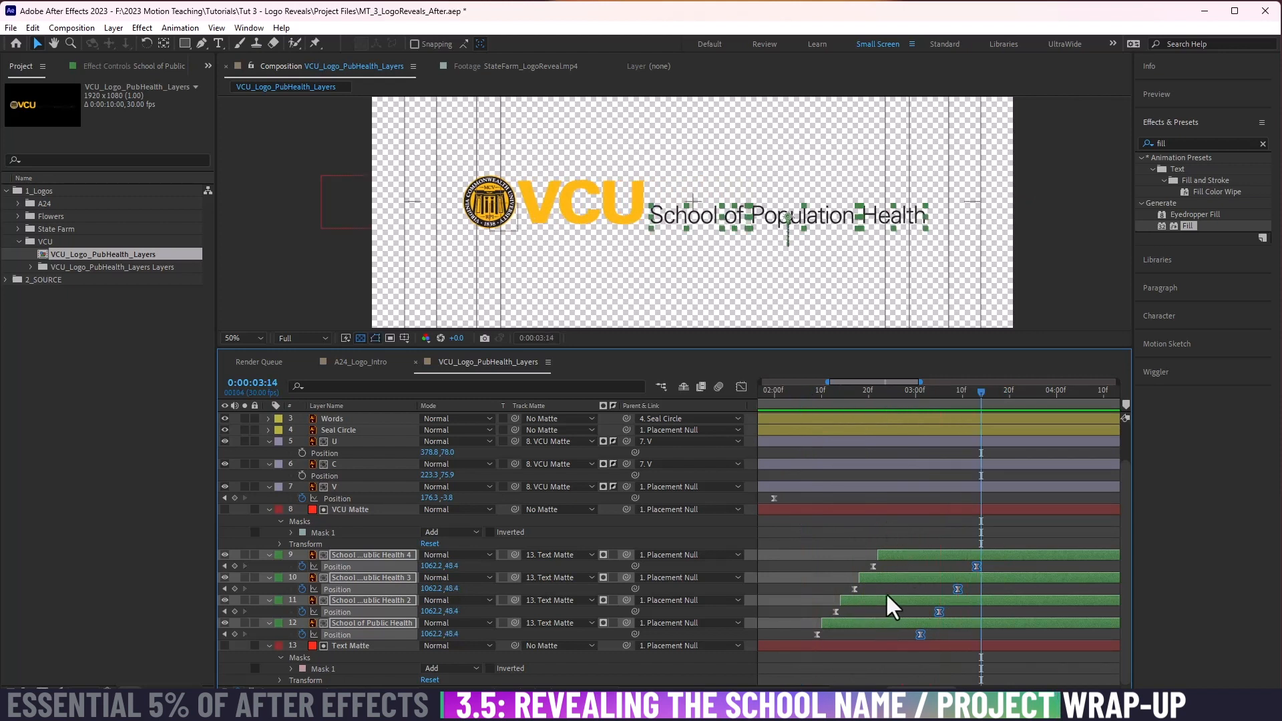
Step: Tighten the stagger of the four school name layers to three frames between successive words and preview the reveal
ctrl+click(866, 624)
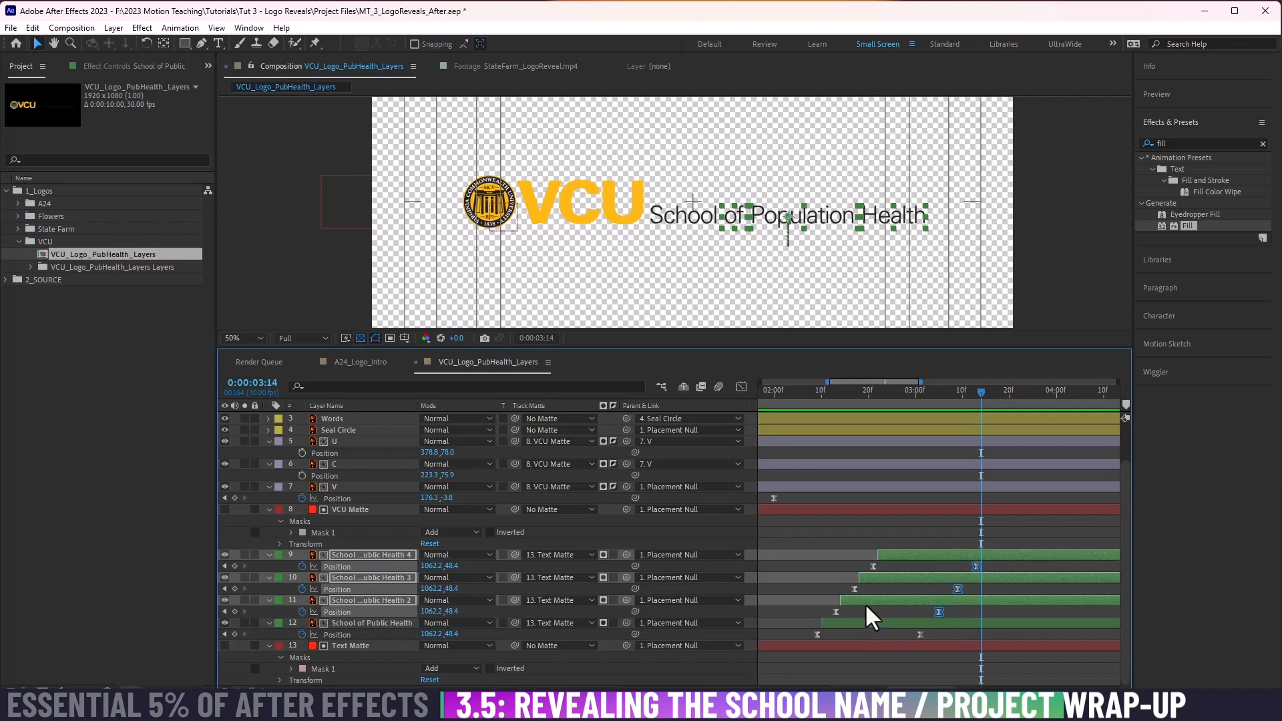
drag(865, 603, 878, 541)
ctrl+click(862, 599)
ctrl+click(869, 575)
click(878, 538)
click(789, 390)
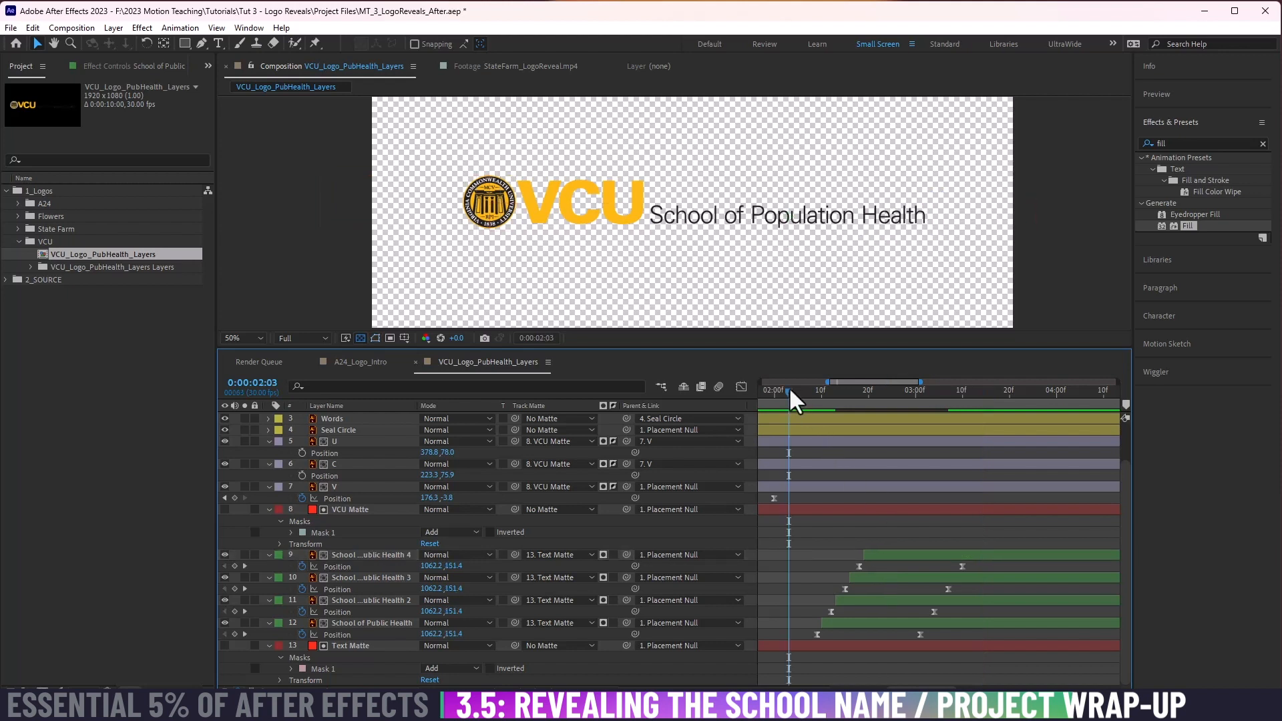
key(space)
key(space)
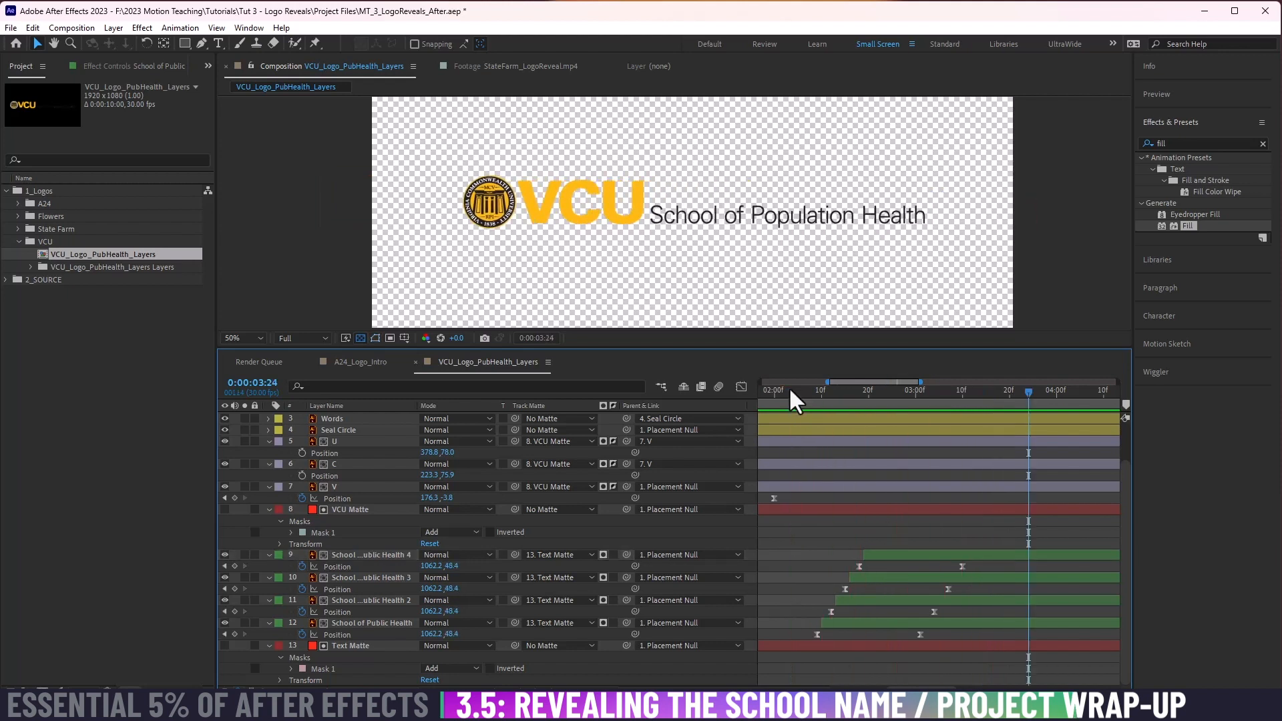
Step: Play the logo animation from the first frame and return the current time to 1:15, near the Placement Null's Position keyframes
key(minus)
key(minus)
key(minus)
key(minus)
key(minus)
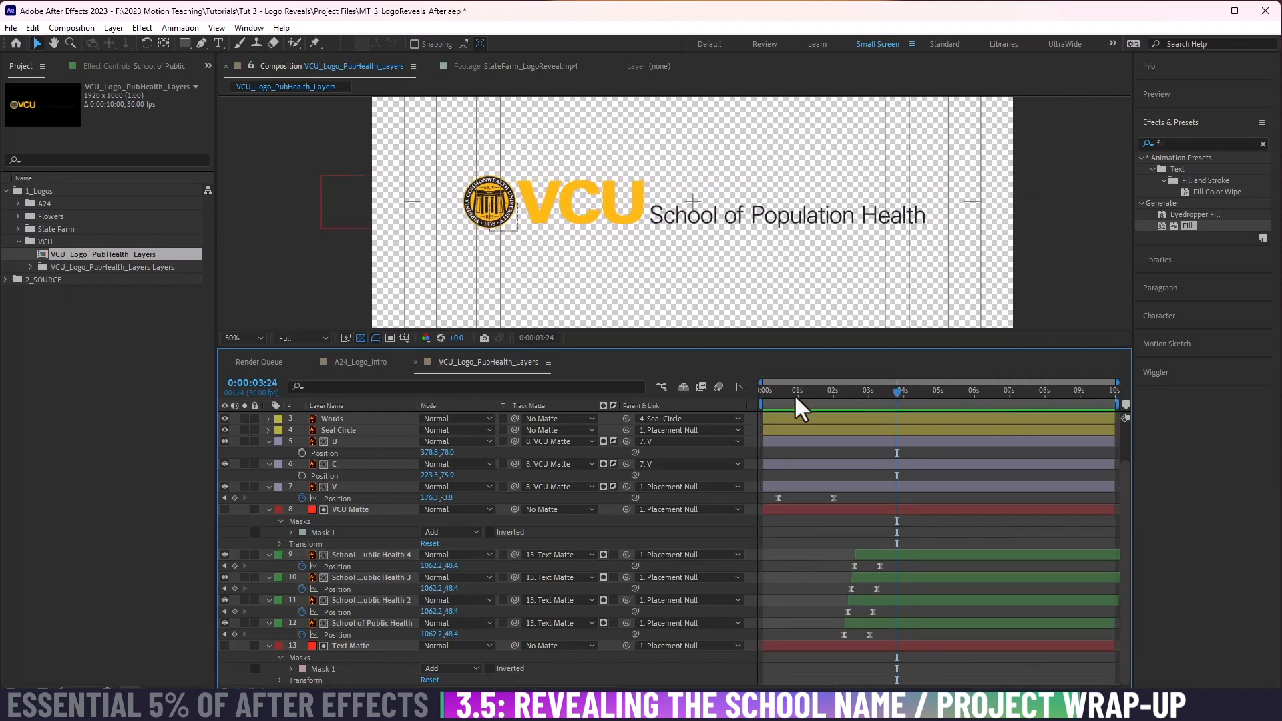
drag(795, 396, 711, 396)
key(space)
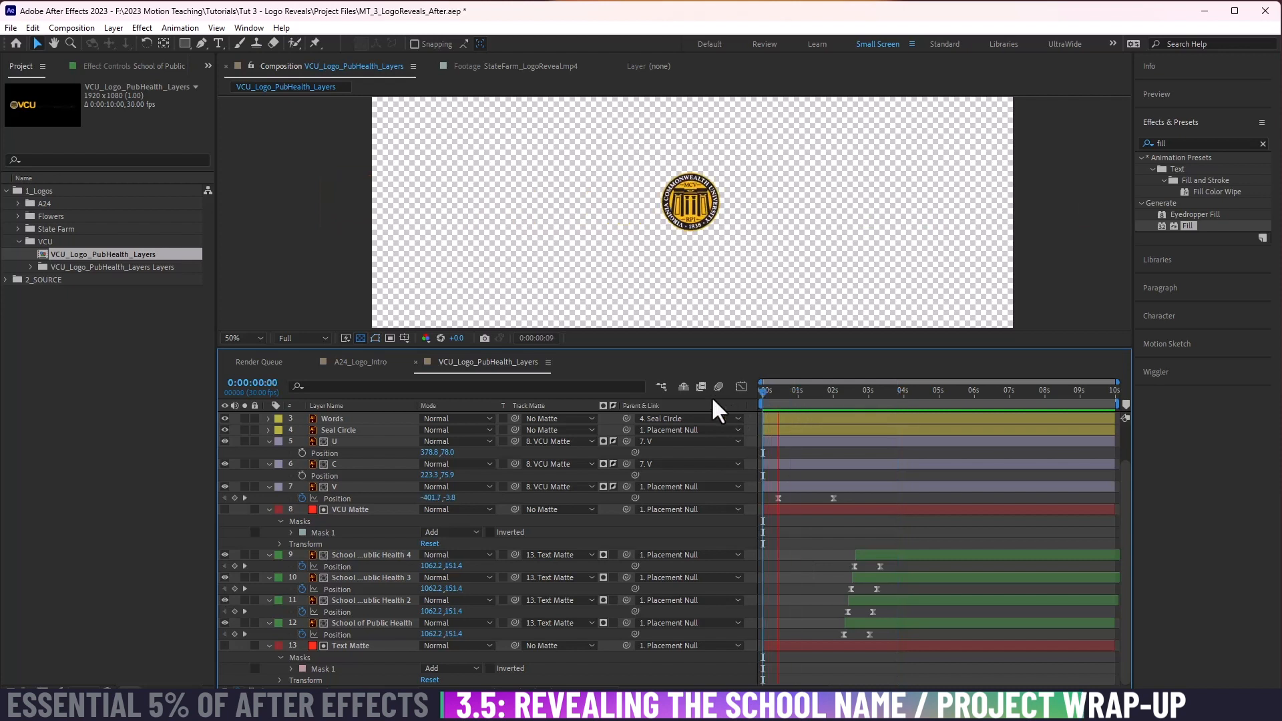
key(space)
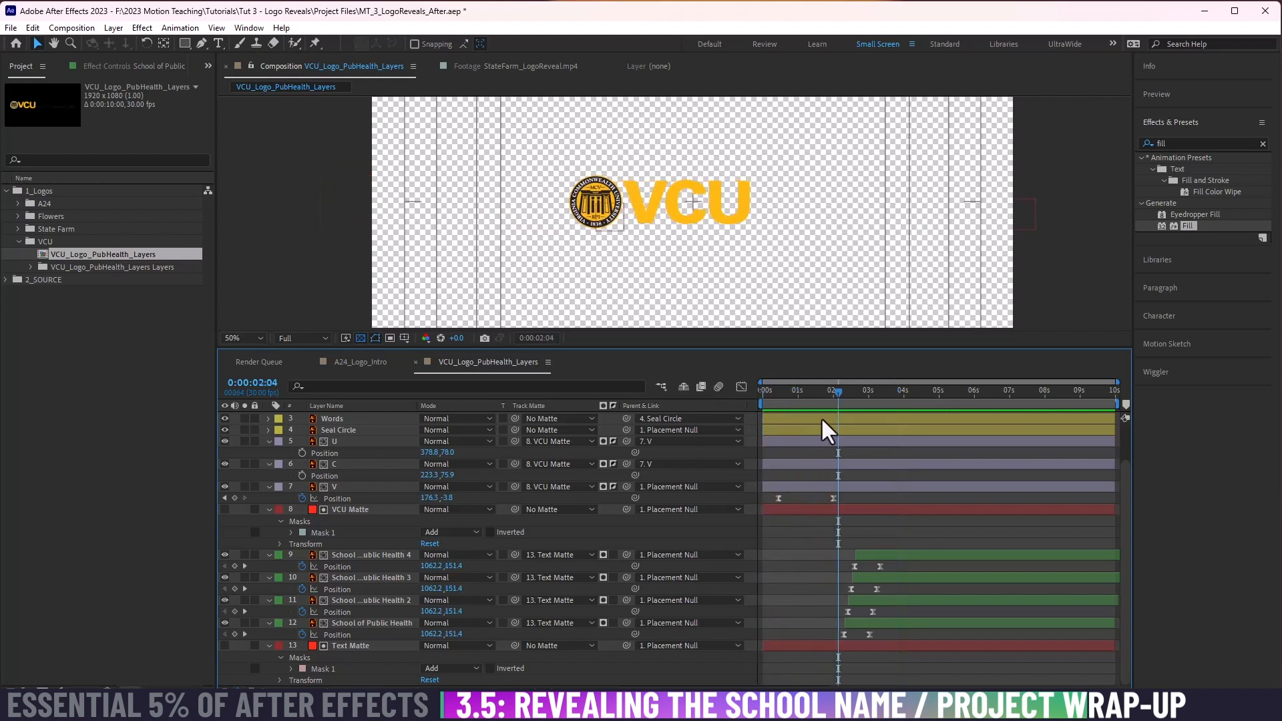
scroll(892, 588, up, 2)
click(817, 392)
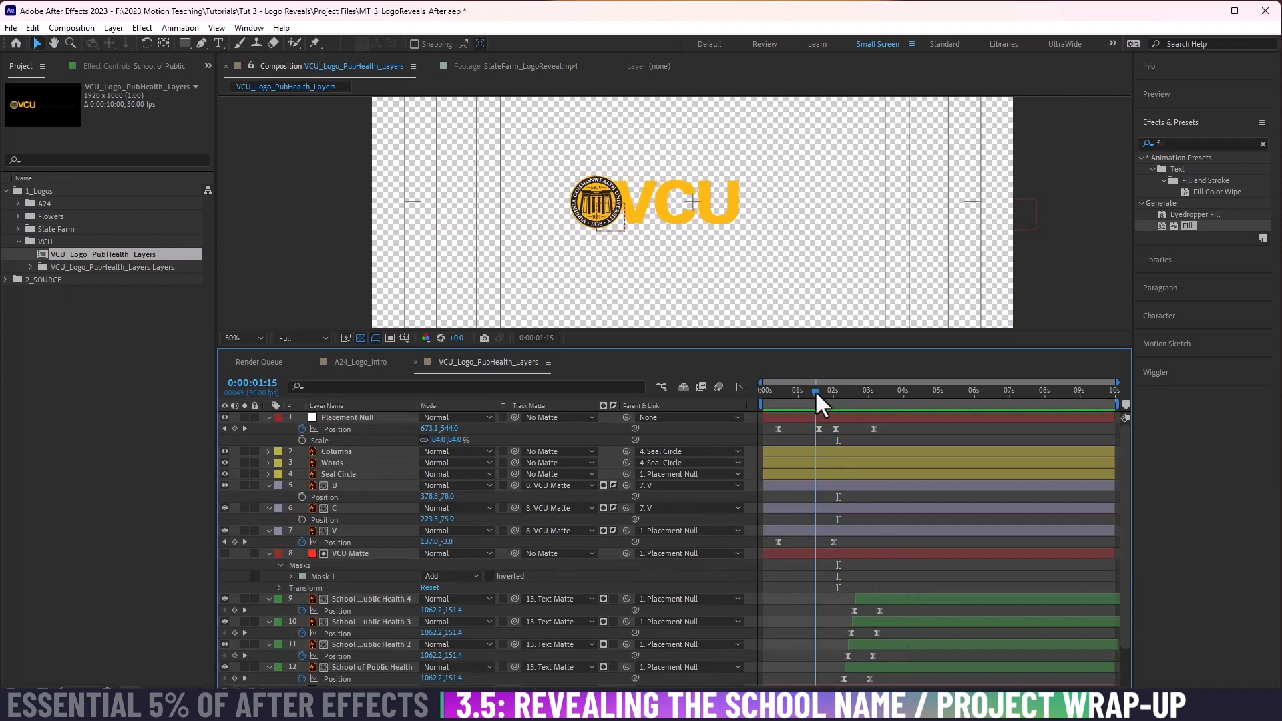
Step: Display the Placement Null's Position animation as a value graph in the Graph Editor
mouse_move(817, 390)
mouse_down()
mouse_move(772, 388)
mouse_move(830, 399)
mouse_up()
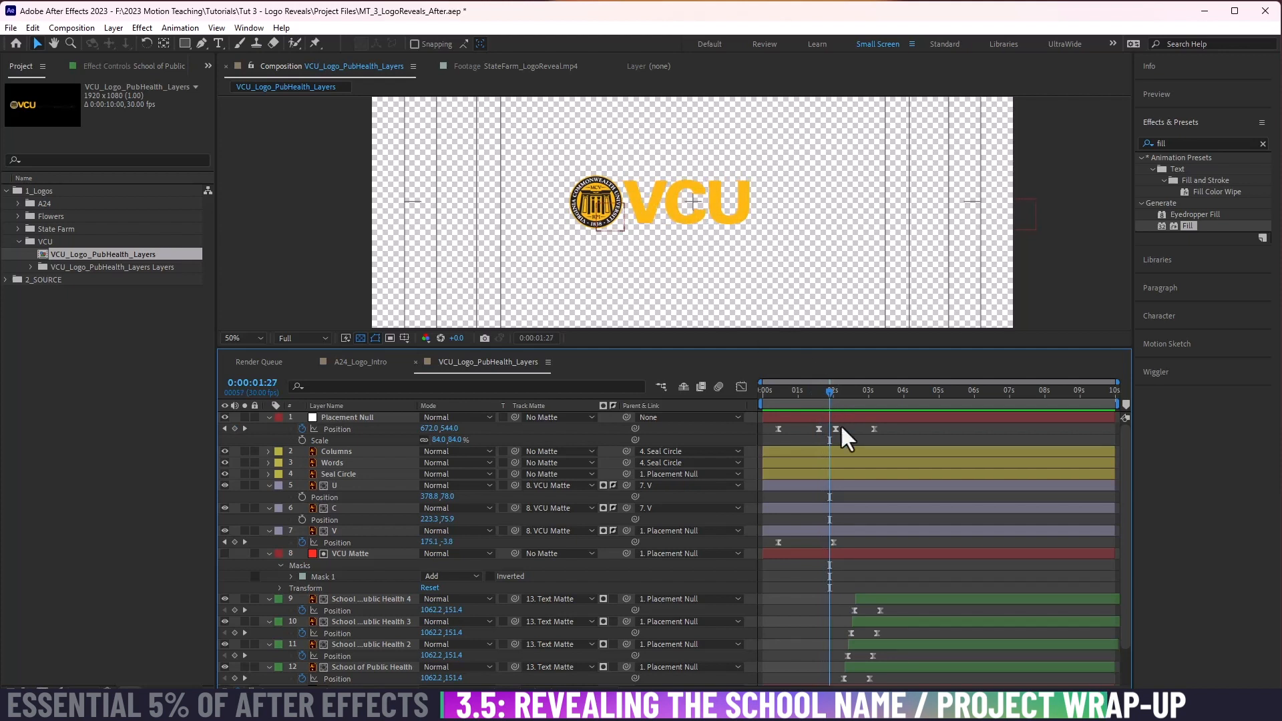
click(342, 428)
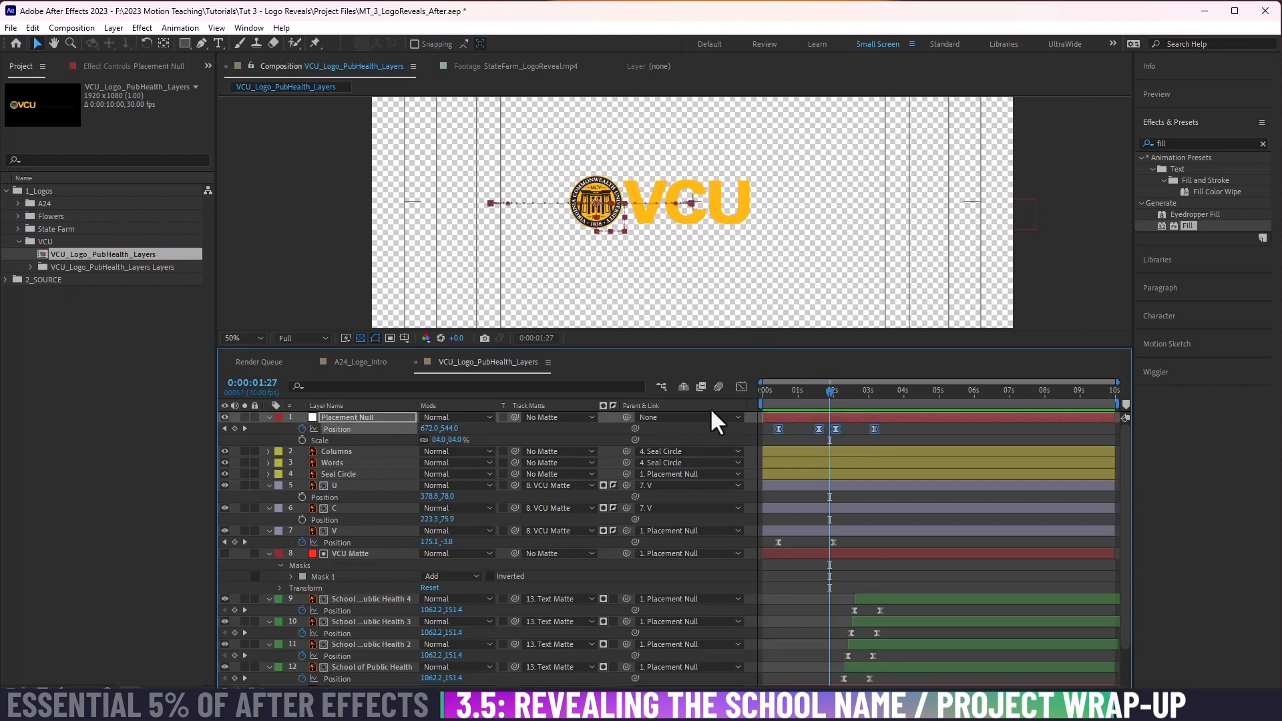
click(741, 387)
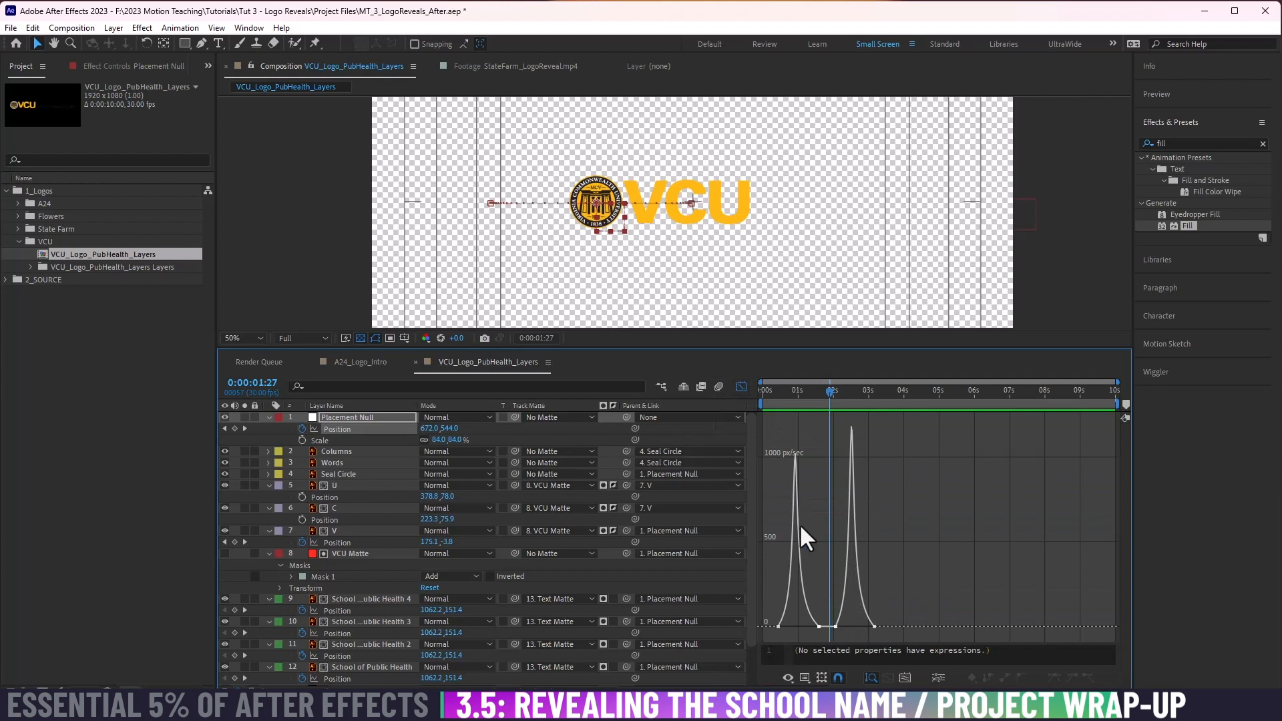
right_click(859, 572)
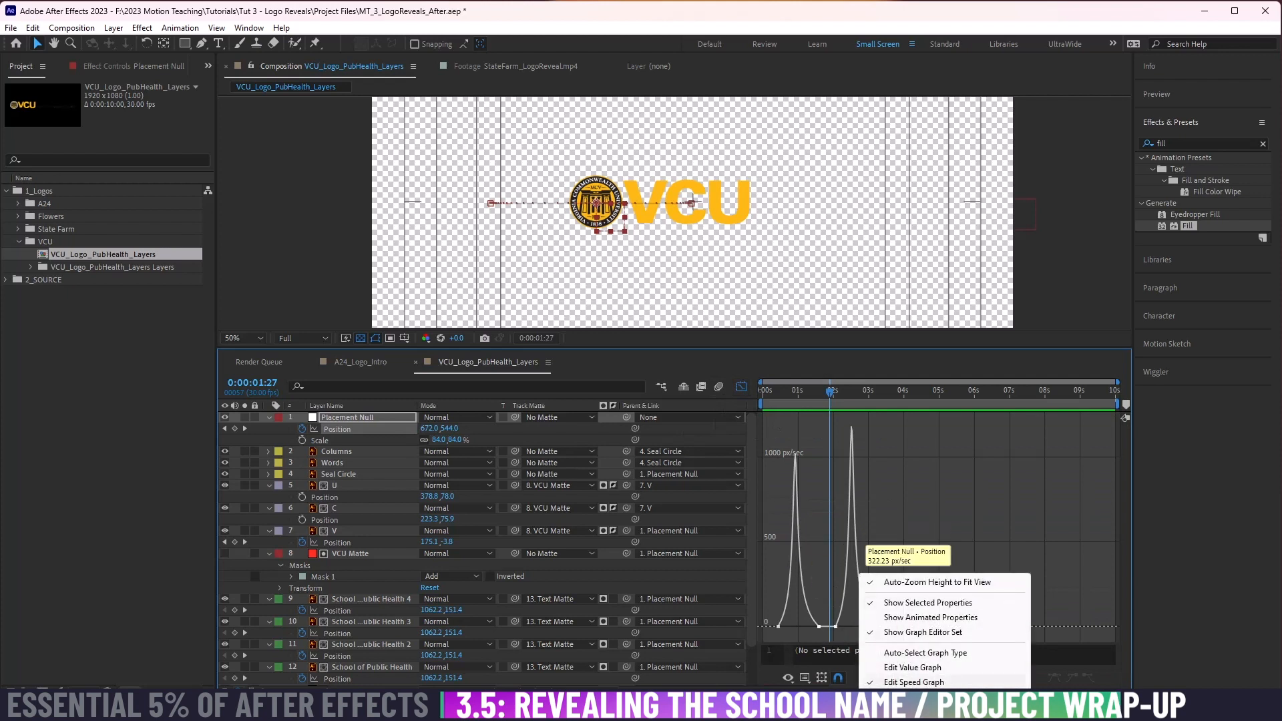
click(912, 668)
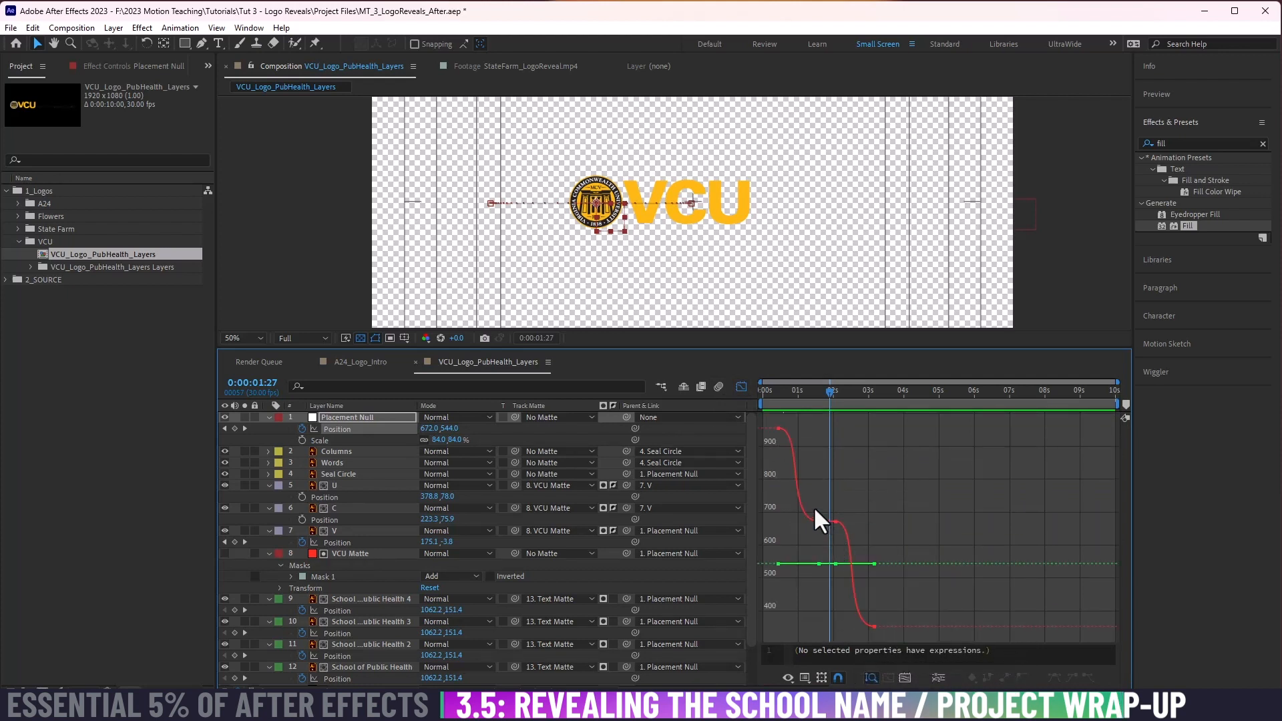
Step: Shift the Placement Null's two middle Position keyframes together to an X value of about 755, preview the animation, and leave the Graph Editor
drag(814, 507, 848, 522)
drag(807, 497, 837, 522)
drag(837, 522, 836, 495)
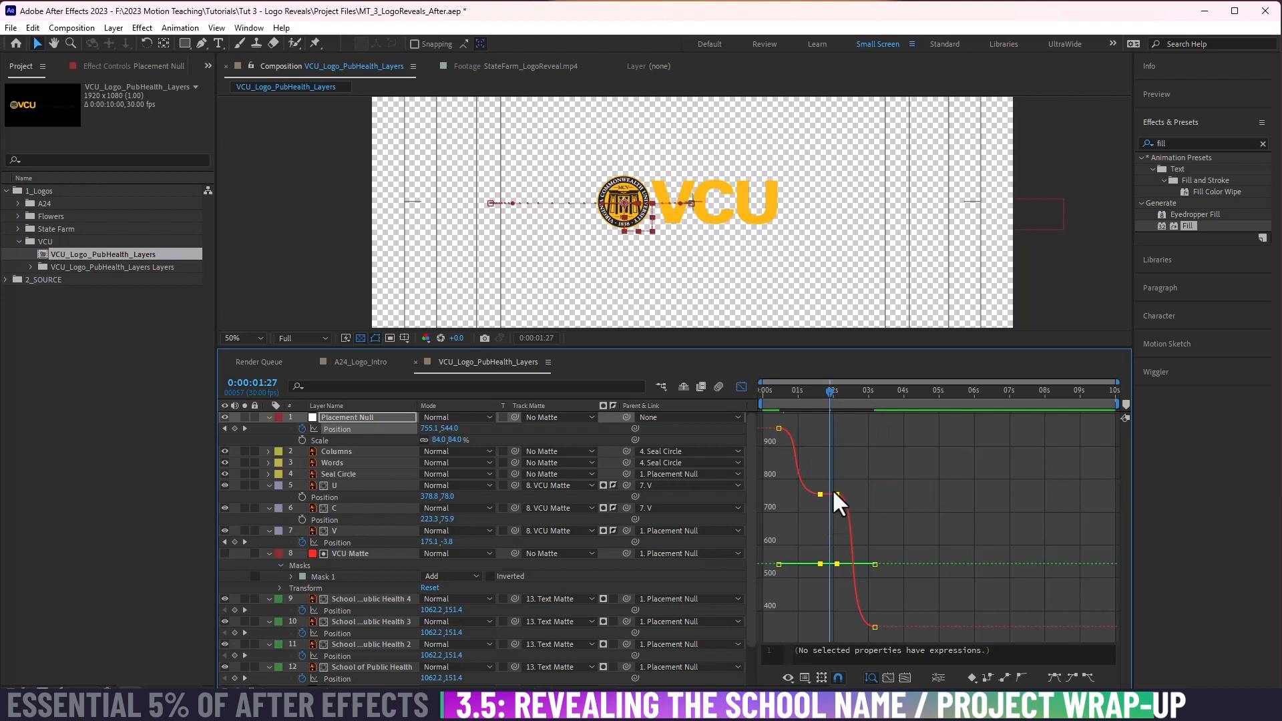
drag(781, 390, 751, 388)
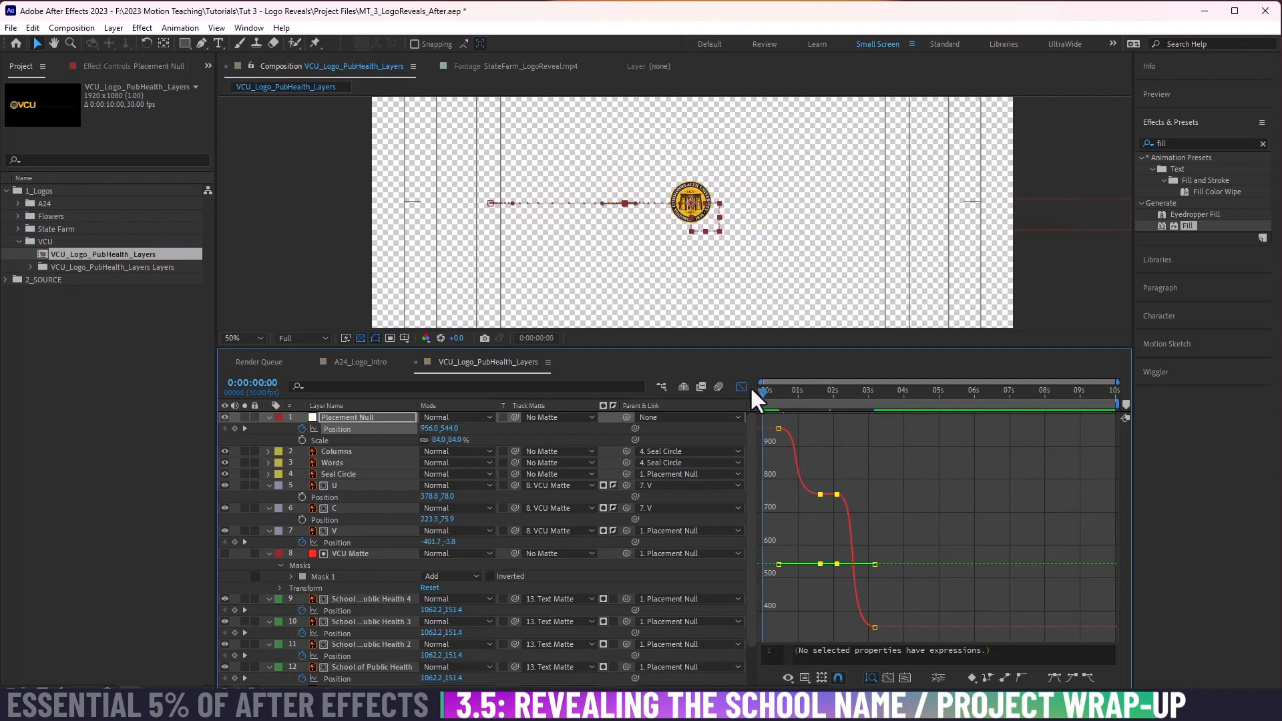
key(space)
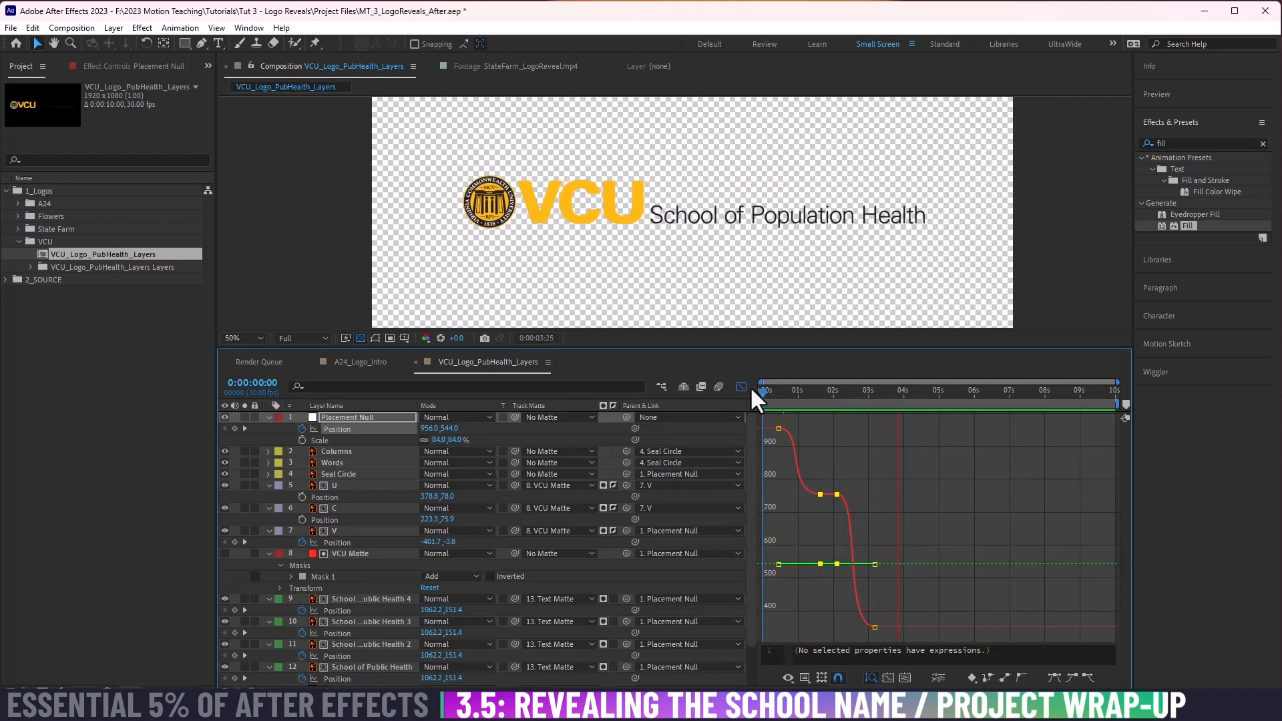
key(space)
click(742, 387)
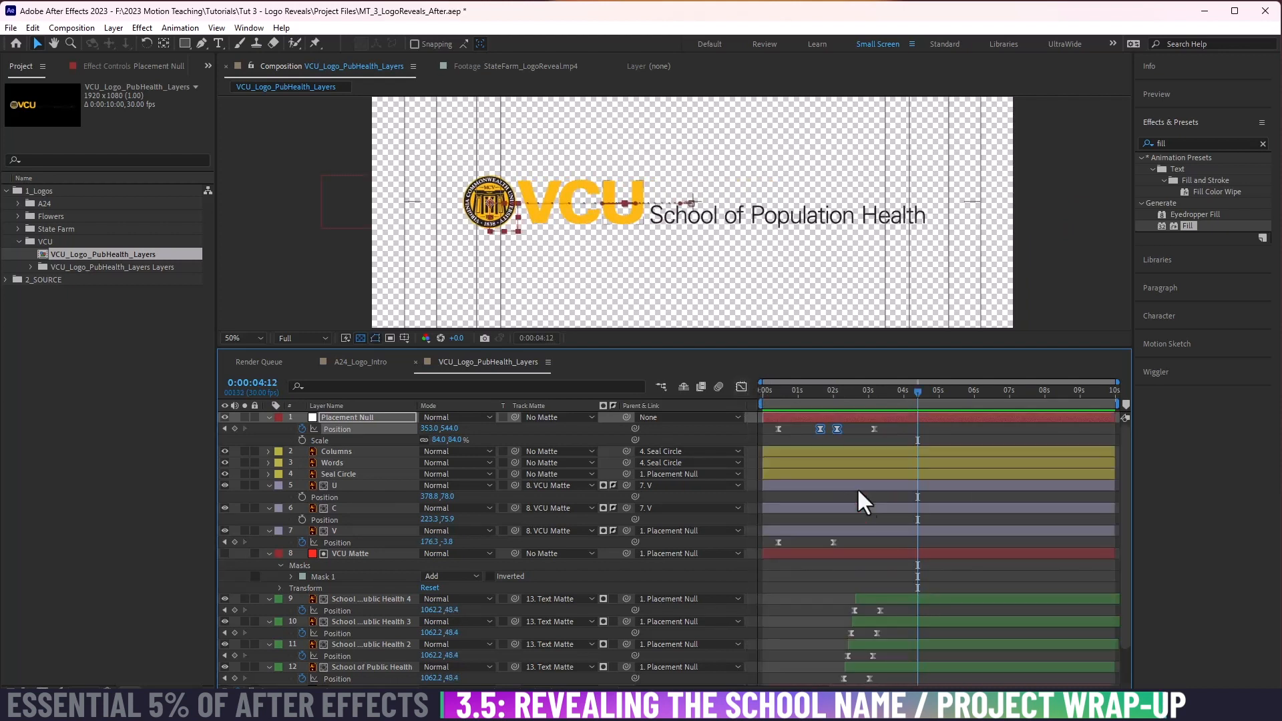
Step: Play the animation from the start to check how the V's movement lines up with the Placement Null's first move
click(867, 568)
drag(780, 396, 815, 394)
click(765, 395)
key(space)
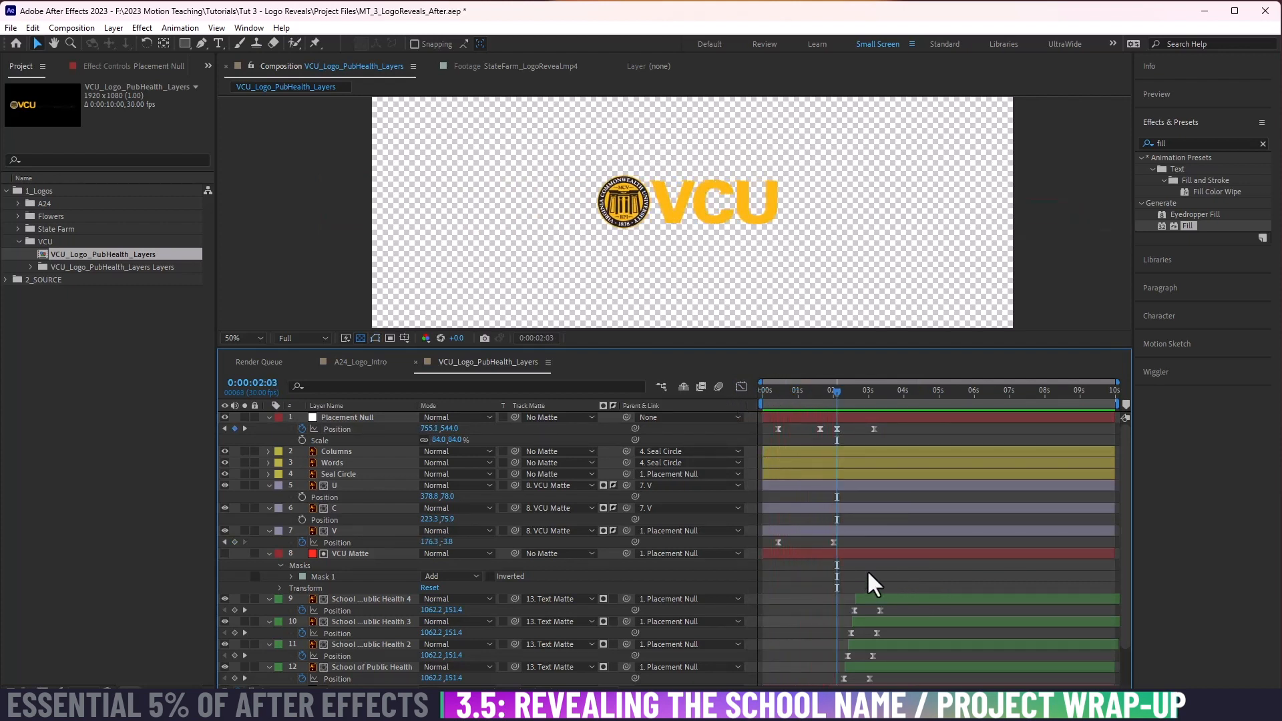
key(space)
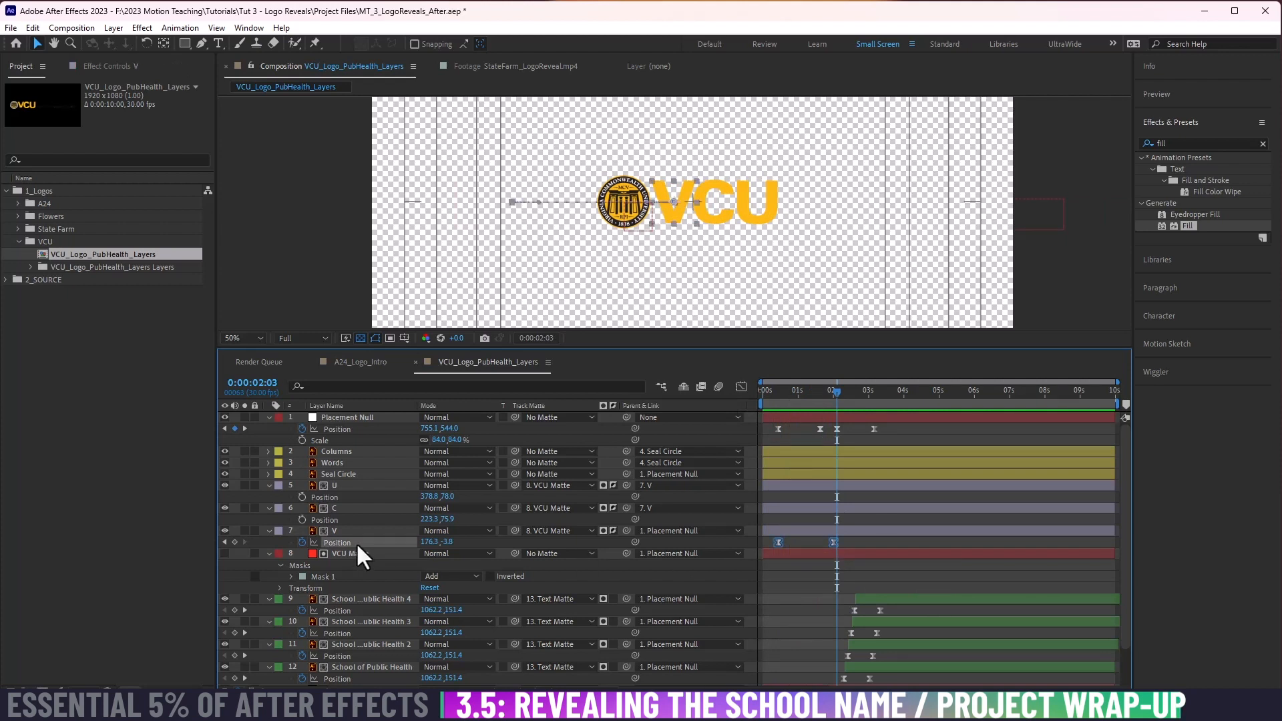
Step: Move the V layer's ending Position keyframe earlier, beside the Placement Null's second Position keyframe, and preview the timing
click(355, 542)
click(834, 542)
drag(833, 542, 819, 541)
click(763, 391)
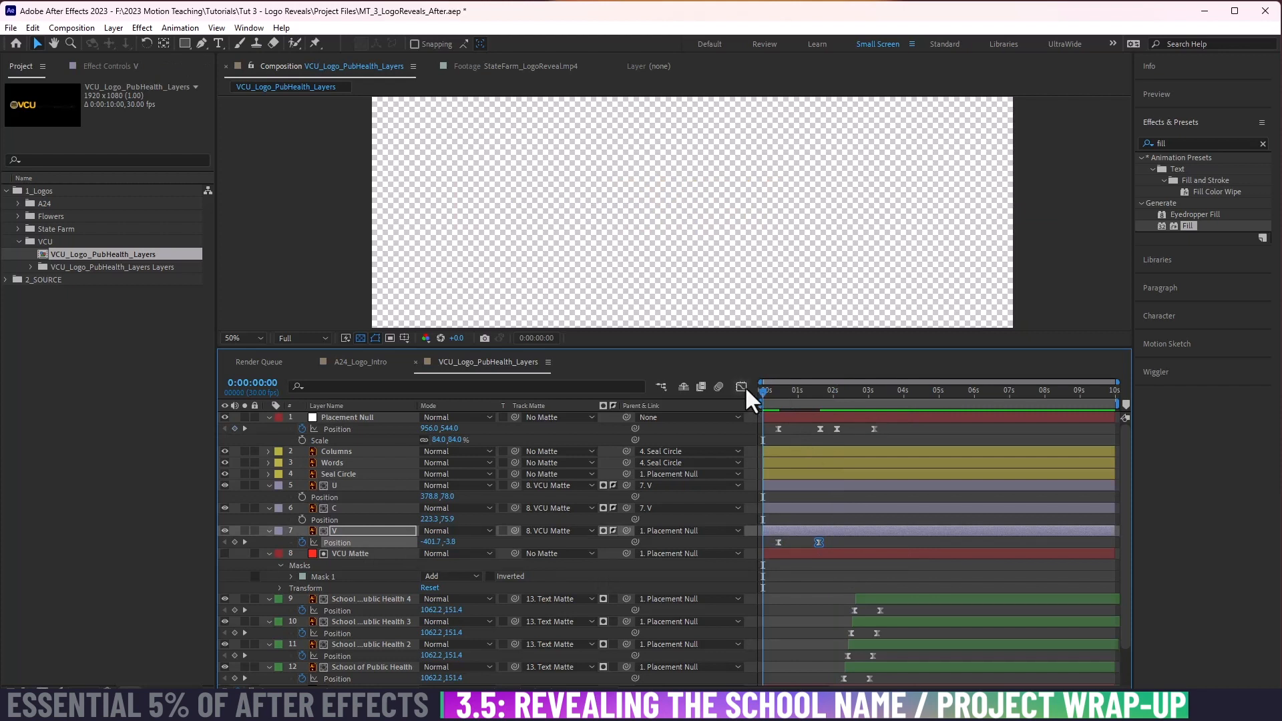
key(space)
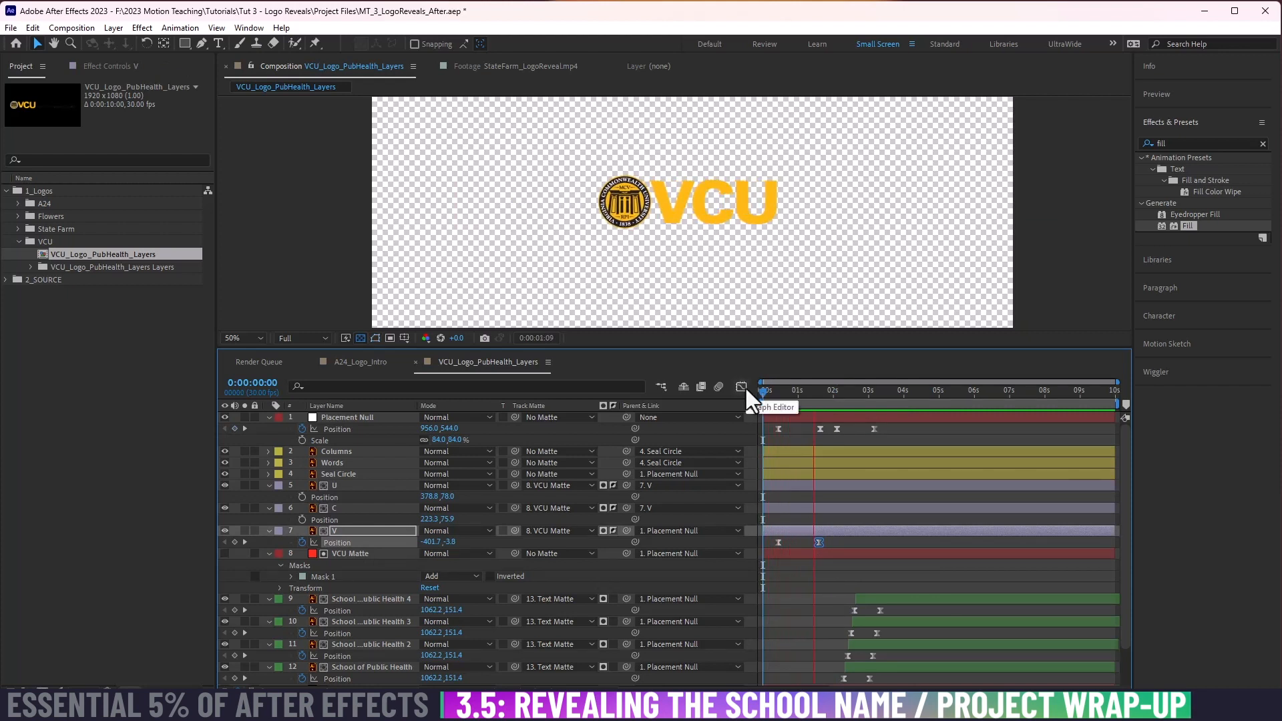
key(space)
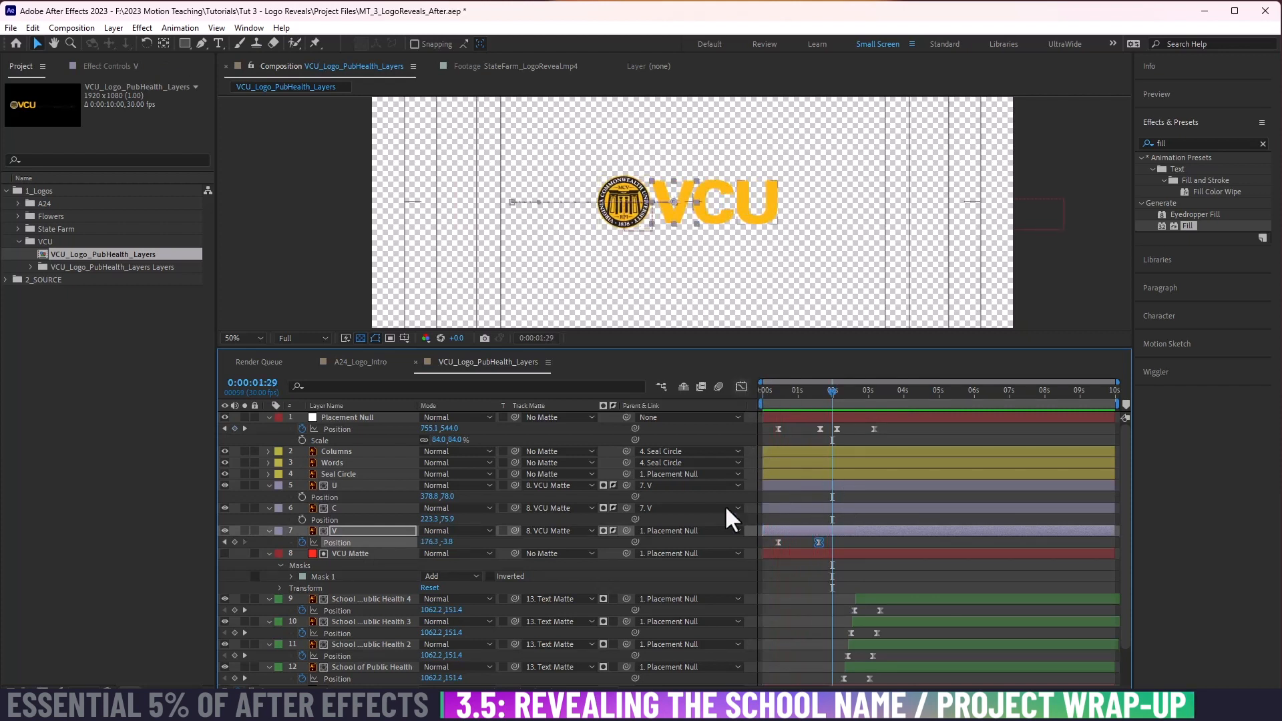
Step: Show the Position speed graphs of the Placement Null and V together and examine their first peaks around one second
shift+click(372, 428)
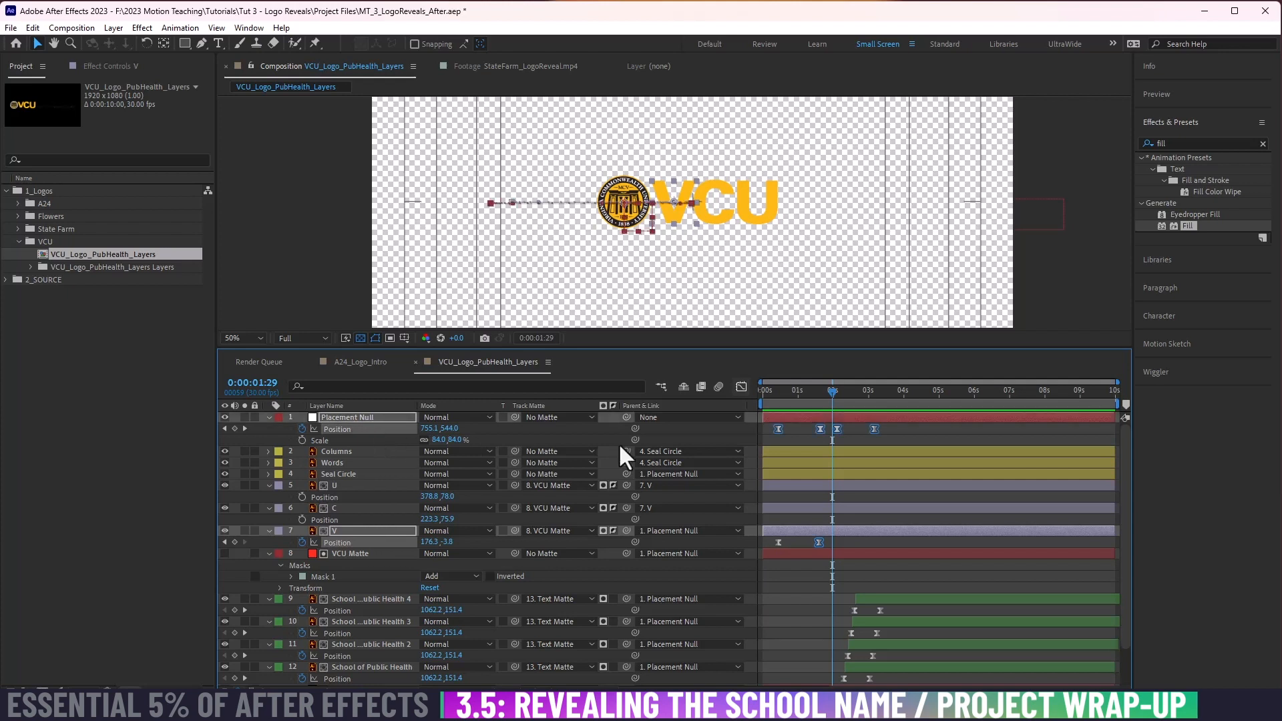
key(shift+F3)
right_click(804, 519)
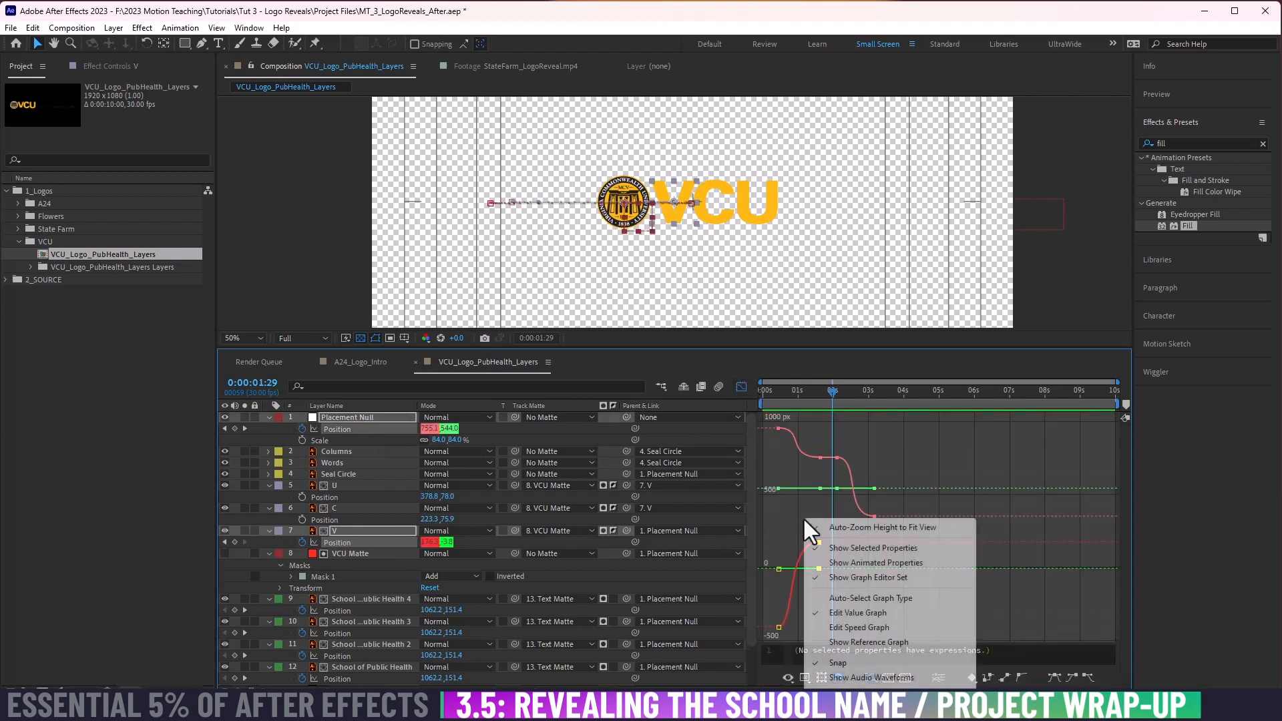
click(894, 627)
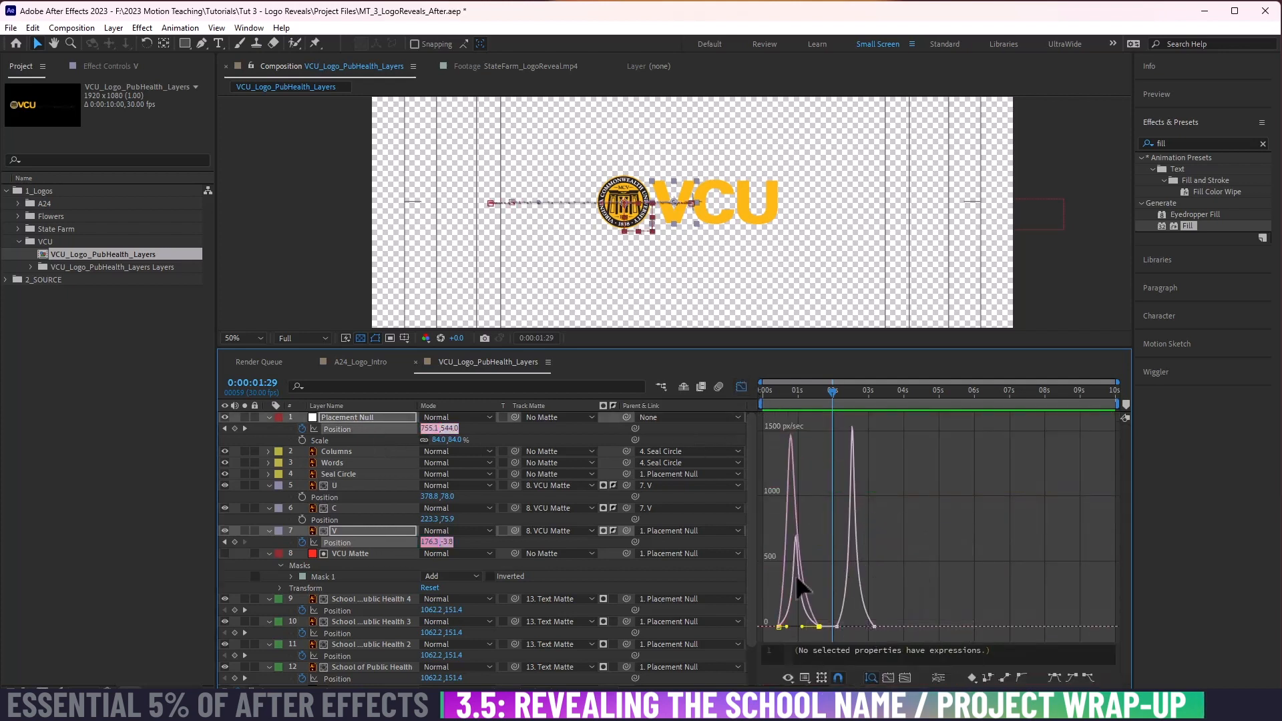
click(789, 397)
drag(790, 396, 800, 398)
scroll(819, 441, up, 8)
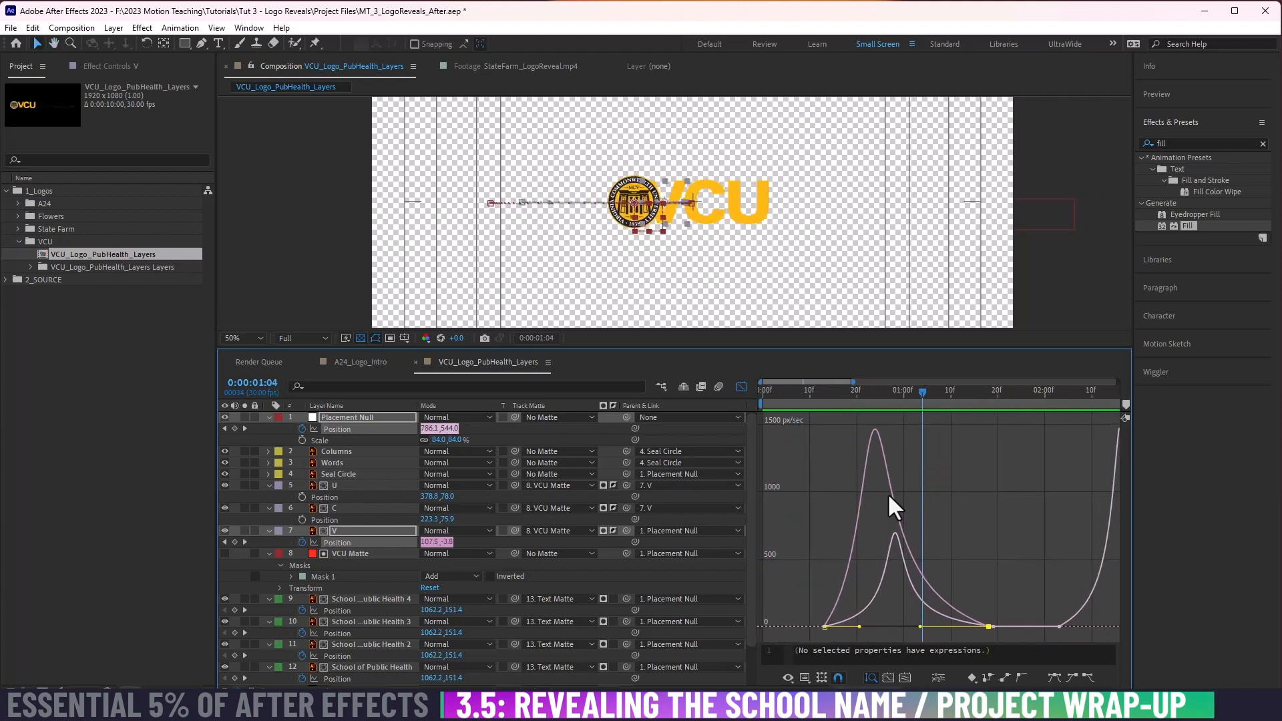
click(901, 526)
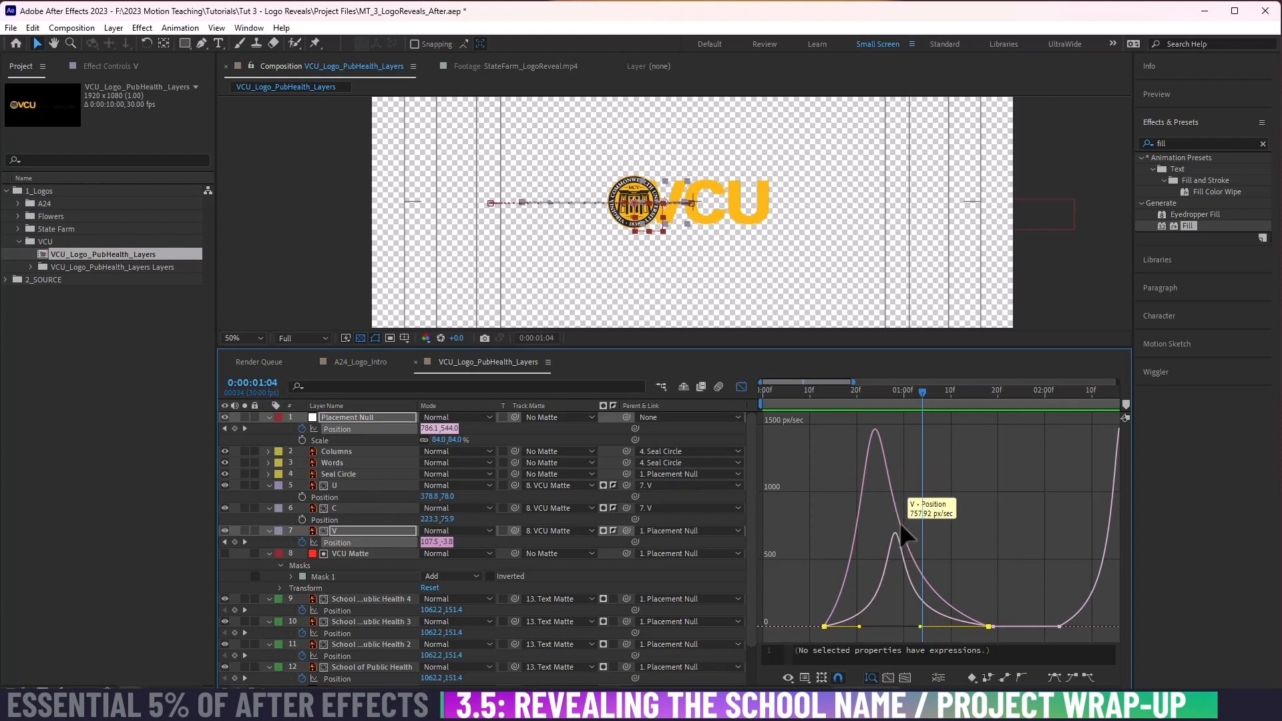
Step: Reshape the easing of the Placement Null's first move so its speed peak lines up with the V's, and preview it
drag(930, 629, 863, 627)
click(873, 603)
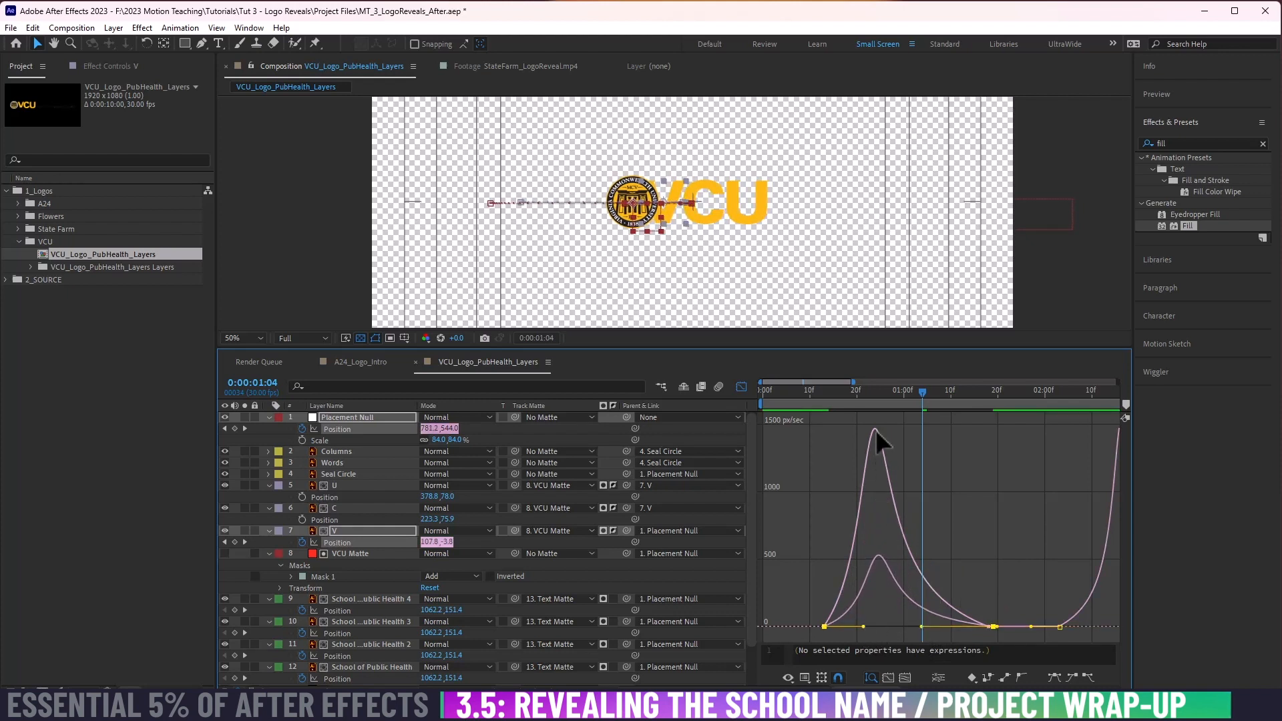
drag(877, 393, 756, 407)
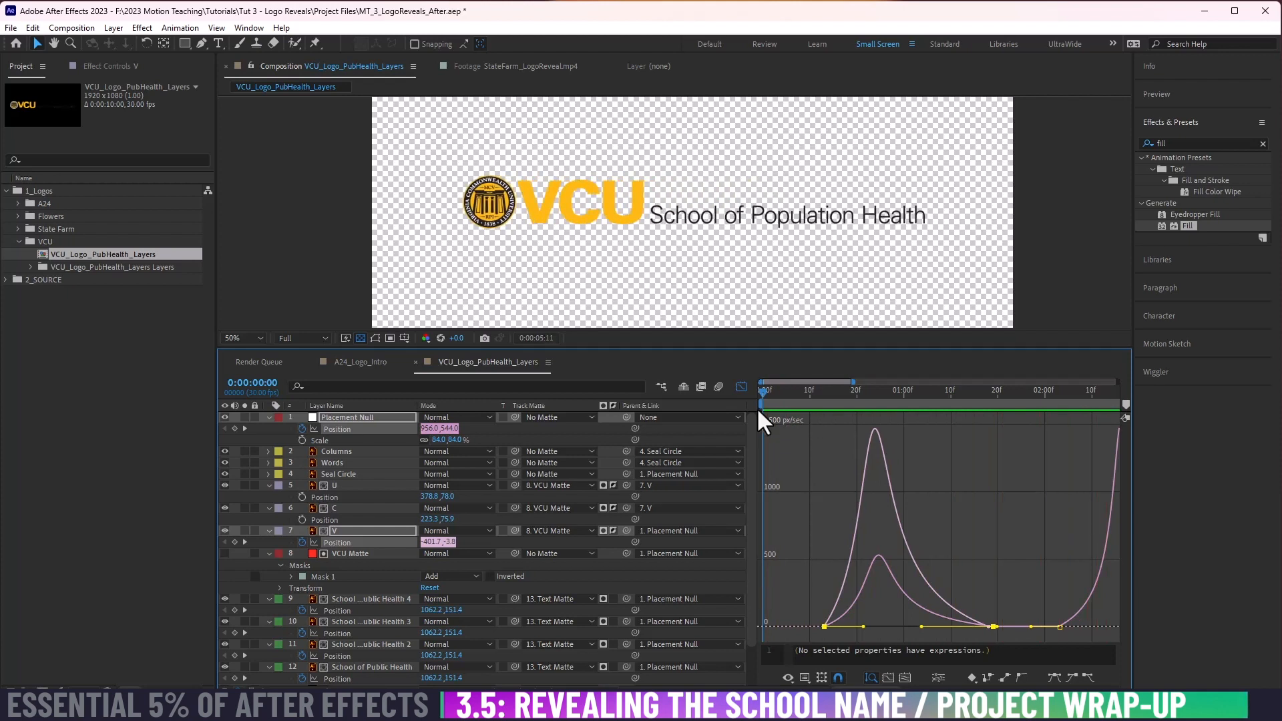
key(semicolon)
key(space)
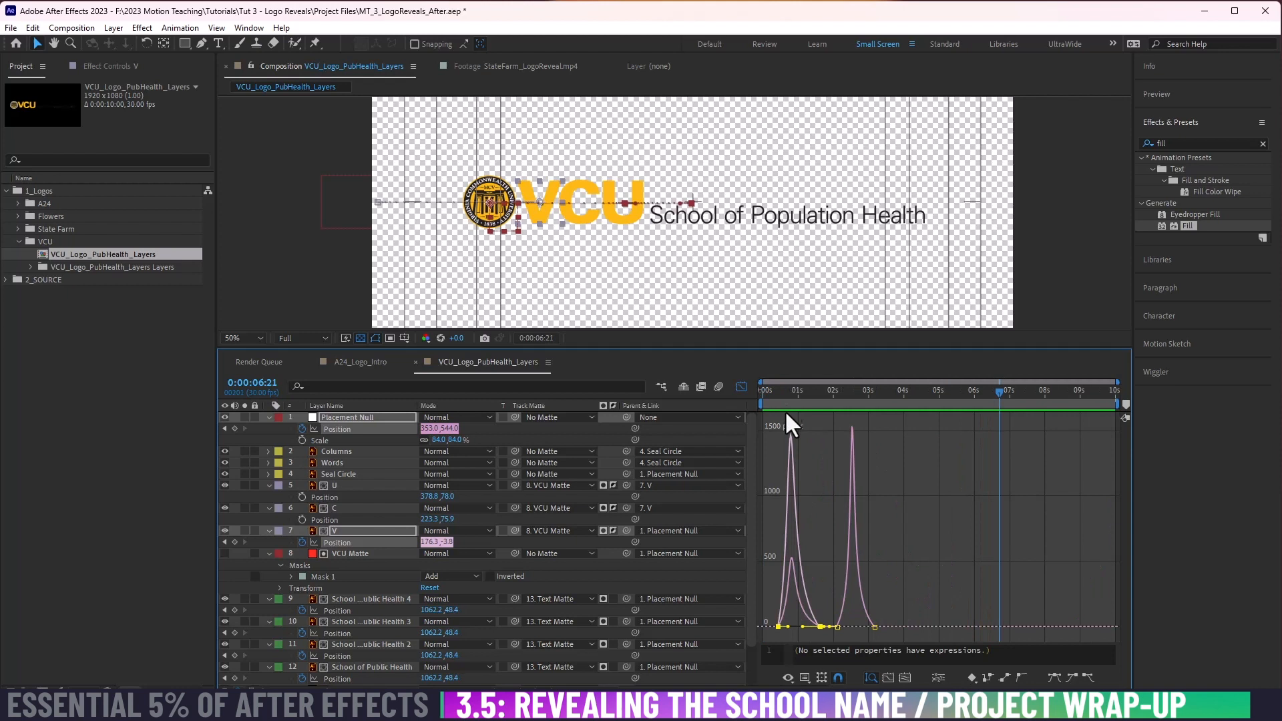
Step: Return to the keyframe view and replay the complete logo reveal from the first frame
click(741, 387)
key(Home)
key(space)
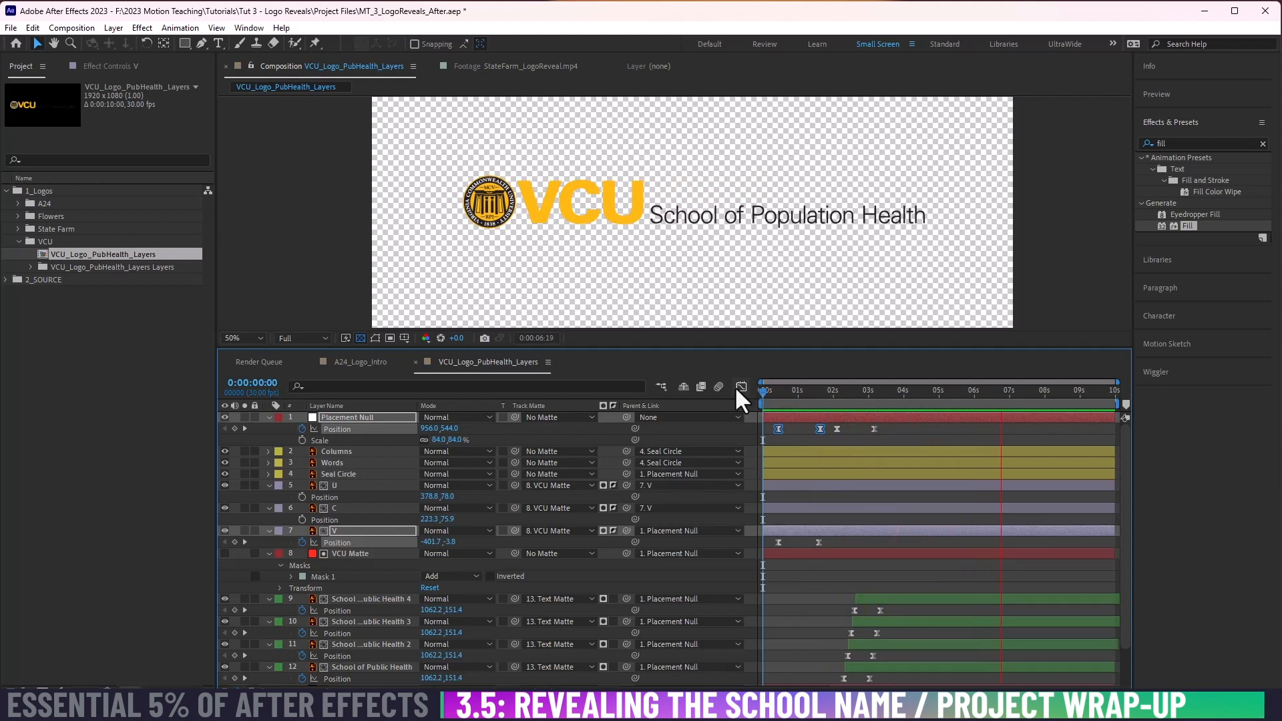
key(space)
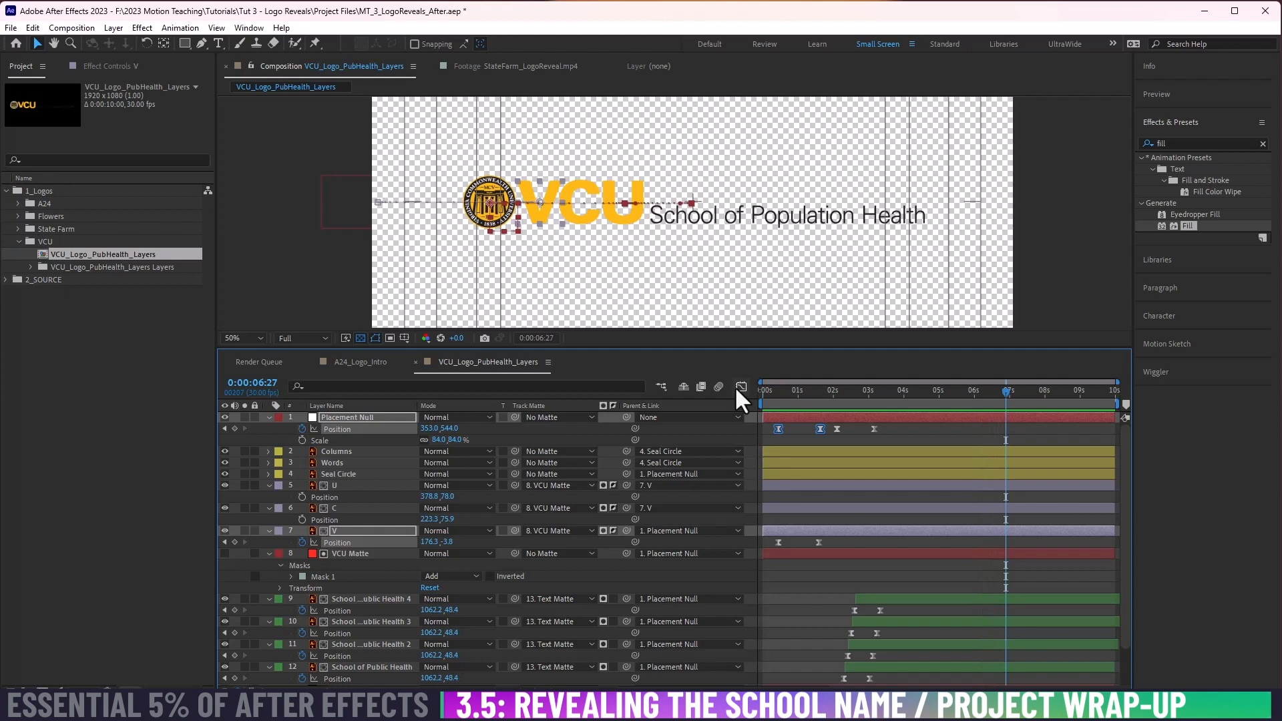
drag(801, 394, 748, 420)
key(space)
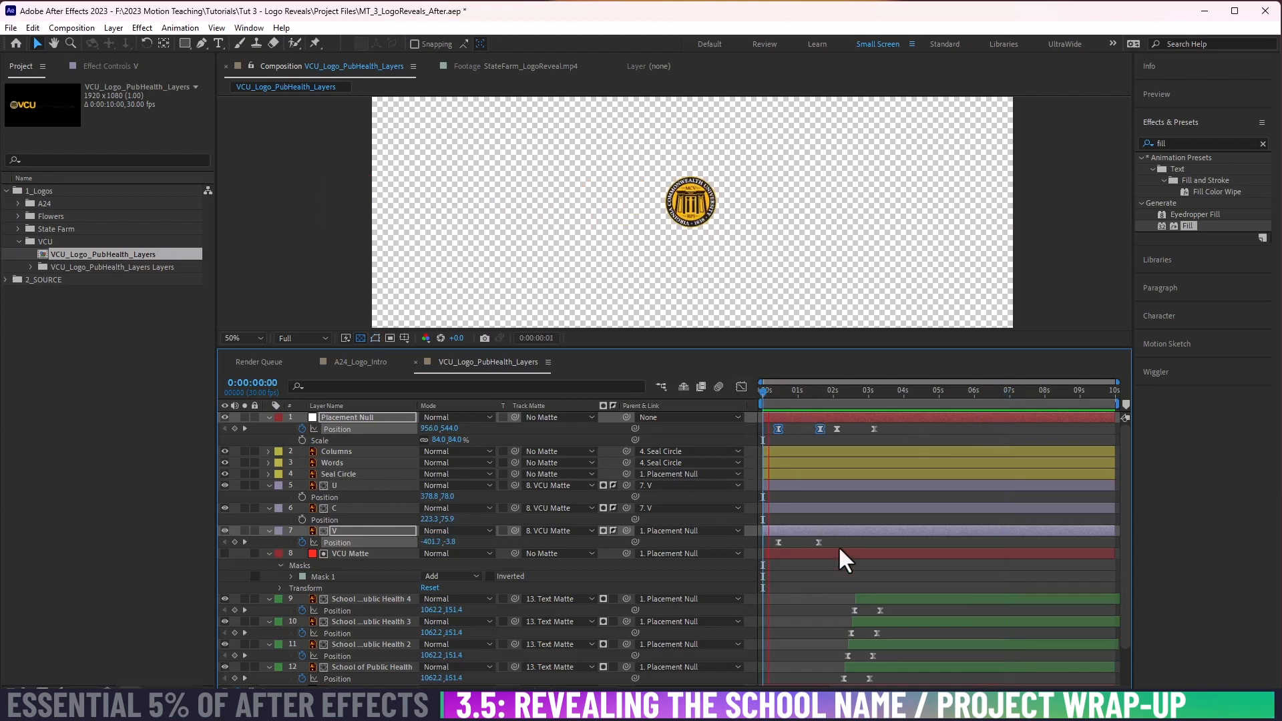